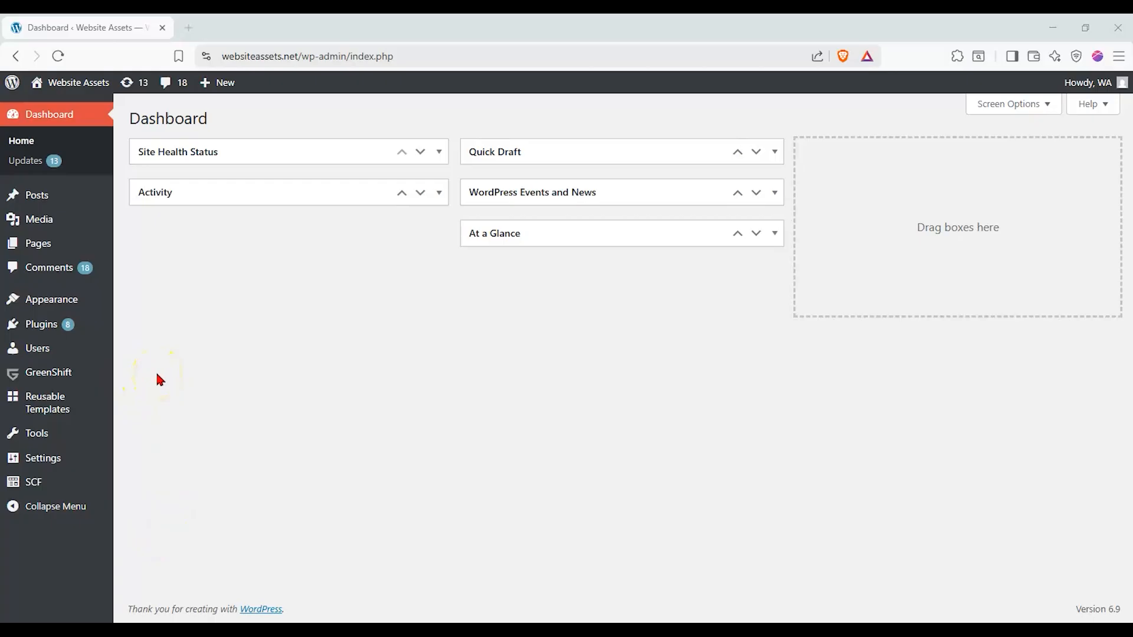
Start adding a new custom post type in SCF
{"action": "mouse_move", "coordinate": [64, 372]}
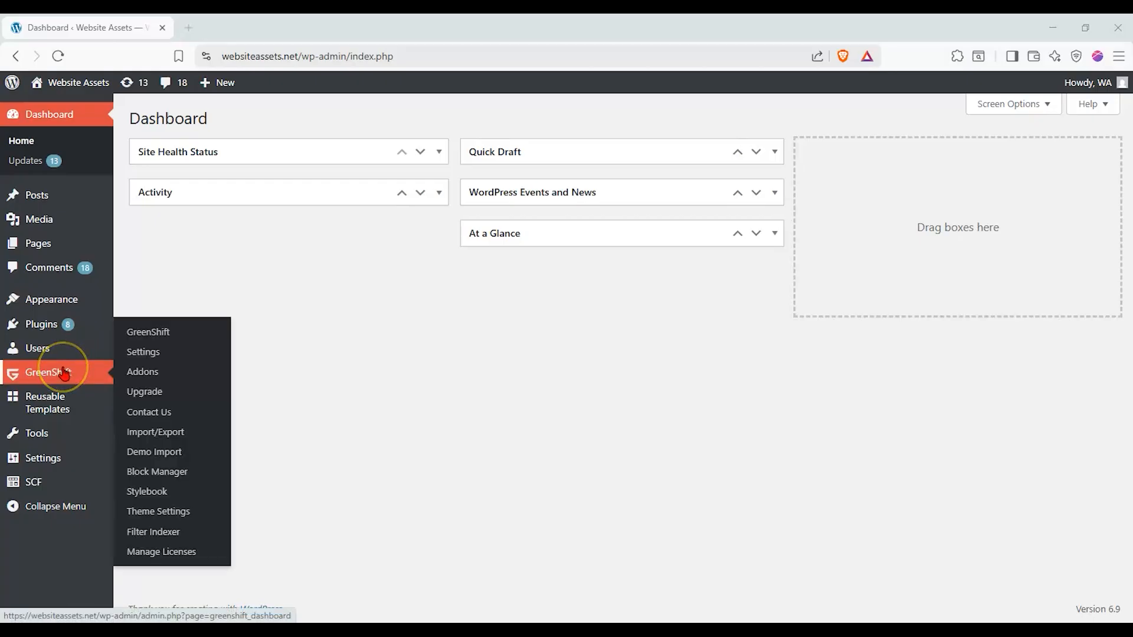
{"action": "left_click", "coordinate": [56, 481]}
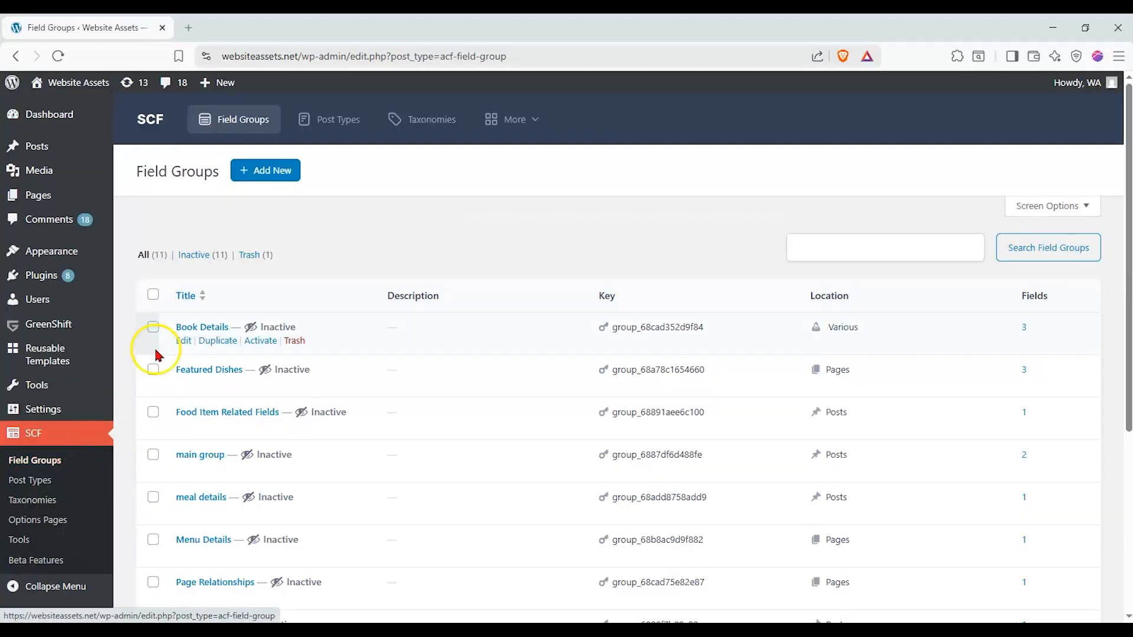
{"action": "left_click", "coordinate": [321, 121]}
{"action": "left_click", "coordinate": [268, 171]}
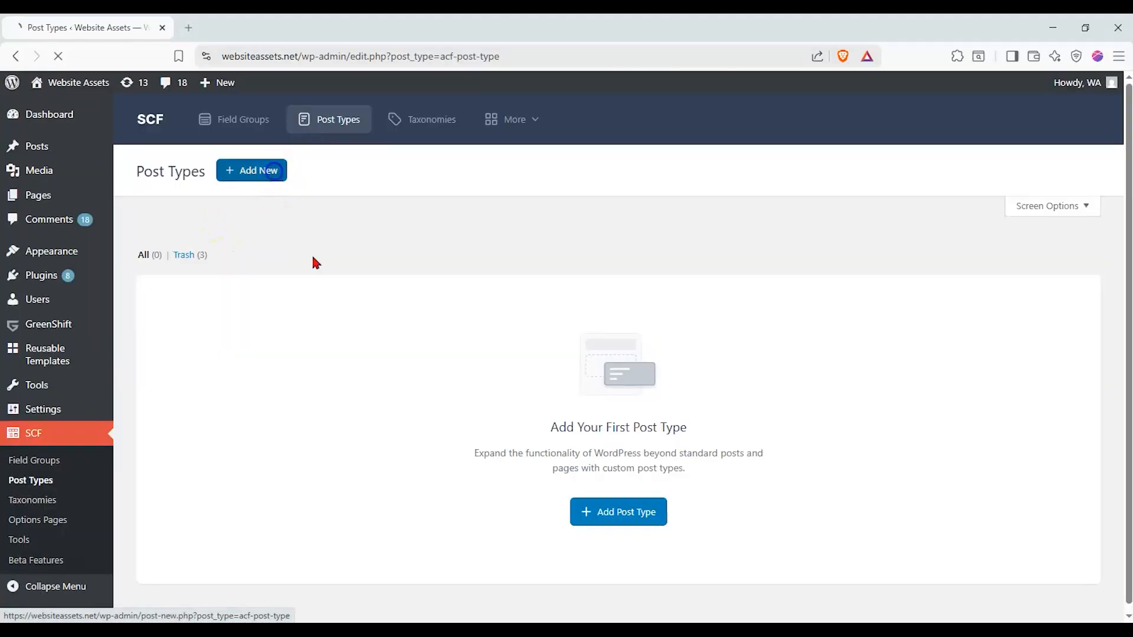
Give the new post type the plural label Reviews and singular label Review, and save it
{"action": "scroll", "coordinate": [272, 378], "scroll_direction": "down", "scroll_amount": 2}
{"action": "left_click", "coordinate": [291, 348]}
{"action": "type", "text": "Reviews"}
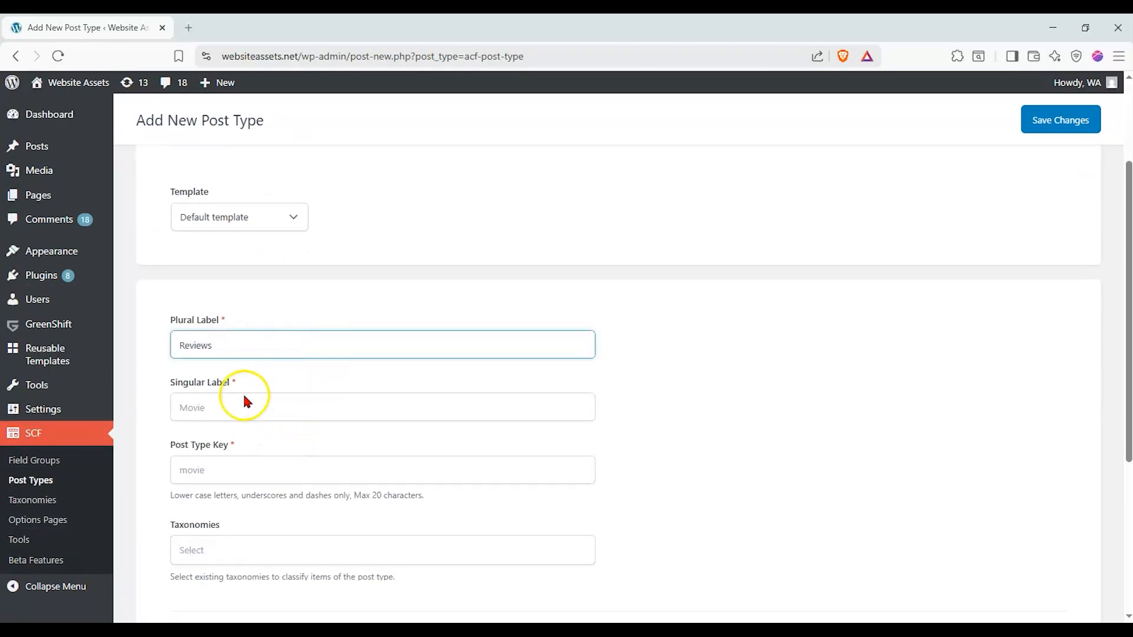
{"action": "left_click", "coordinate": [237, 405]}
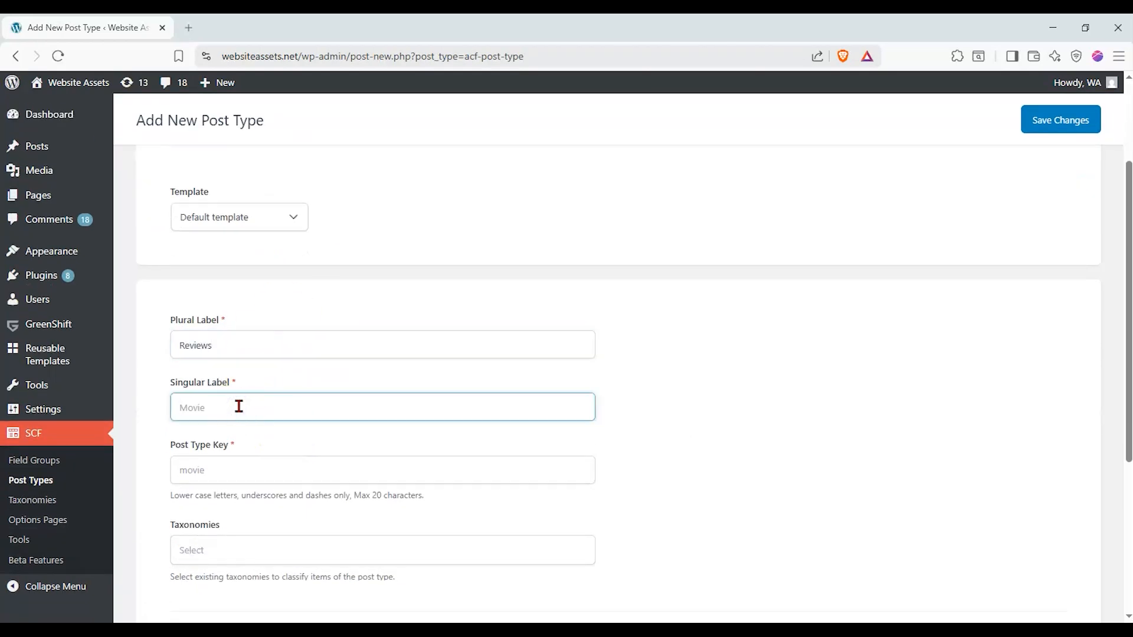
{"action": "type", "text": "Review"}
{"action": "left_click", "coordinate": [176, 418]}
{"action": "scroll", "coordinate": [240, 430], "scroll_direction": "down", "scroll_amount": 4}
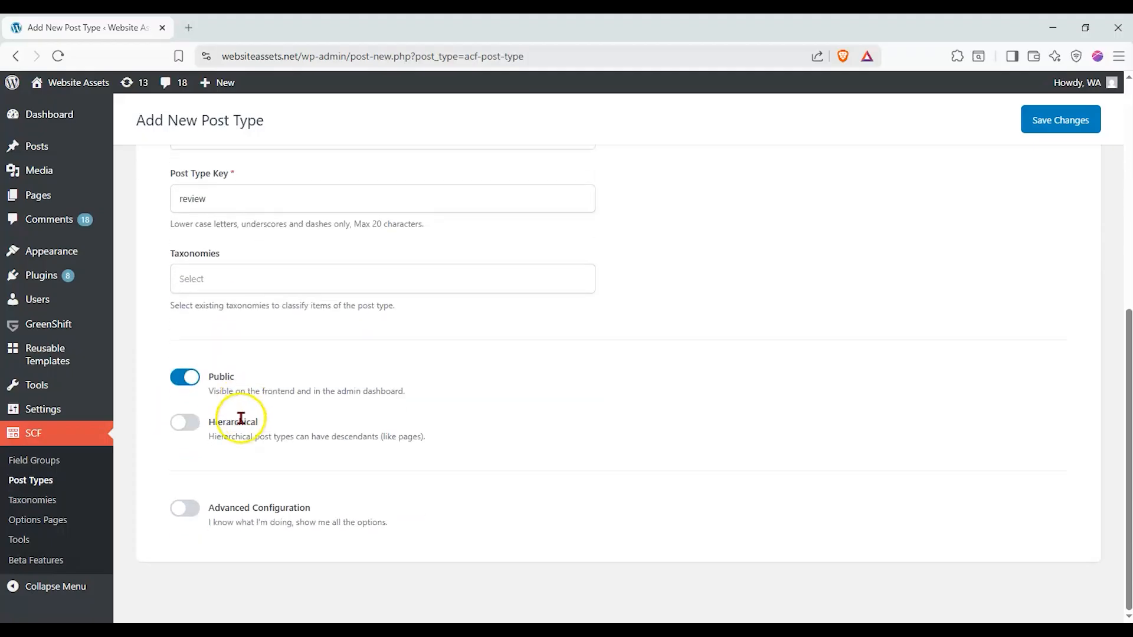
{"action": "left_click", "coordinate": [1053, 120]}
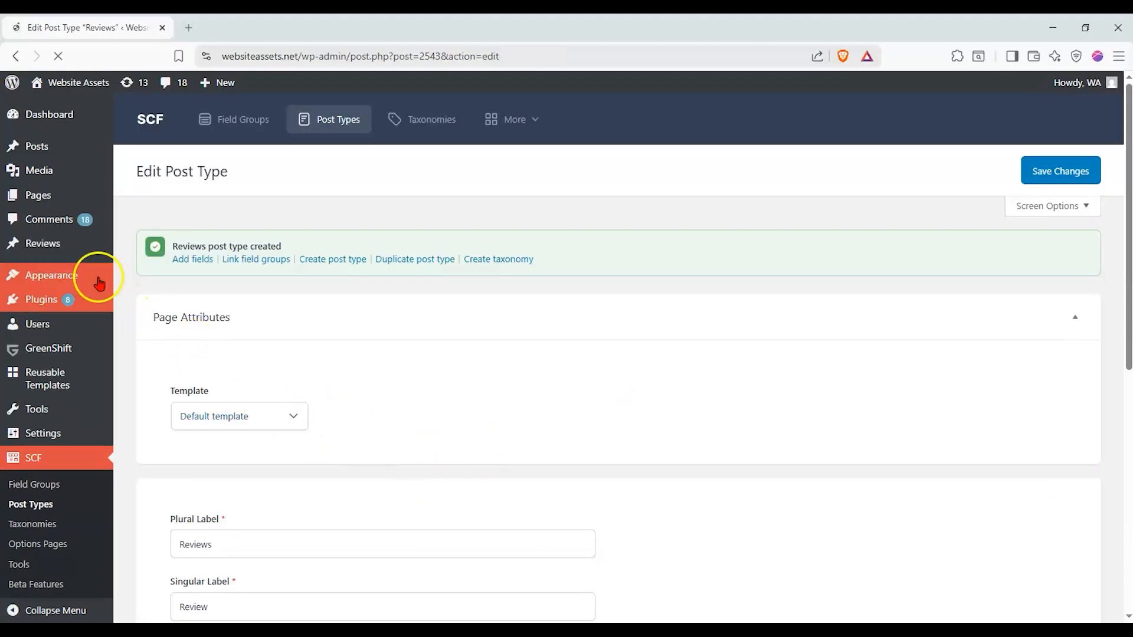
{"action": "mouse_move", "coordinate": [62, 245]}
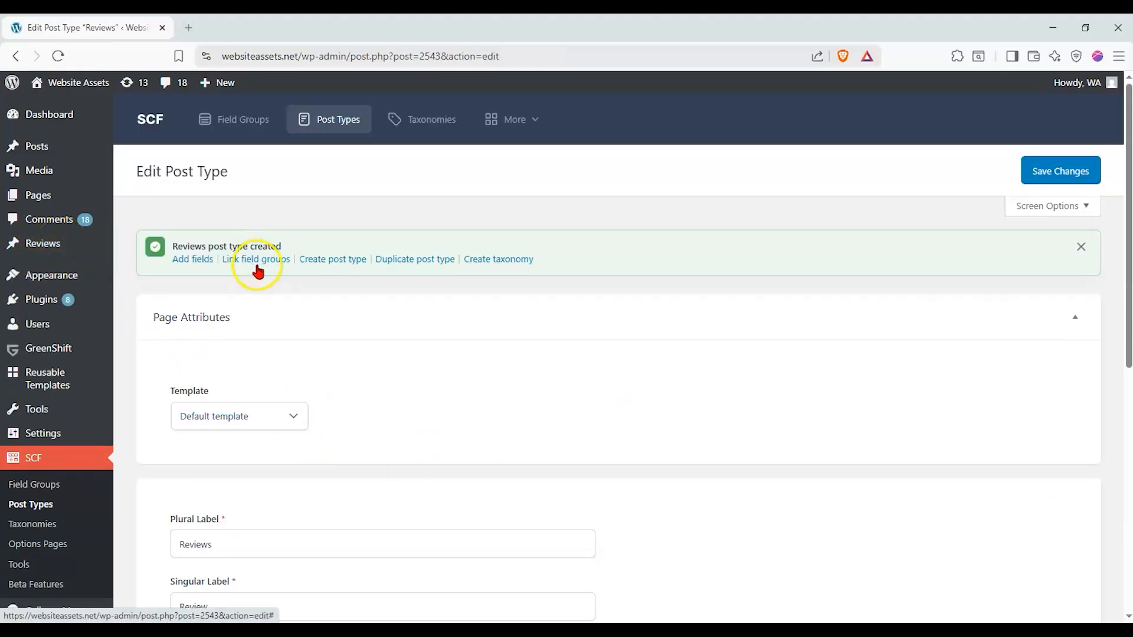
{"action": "left_click", "coordinate": [199, 258]}
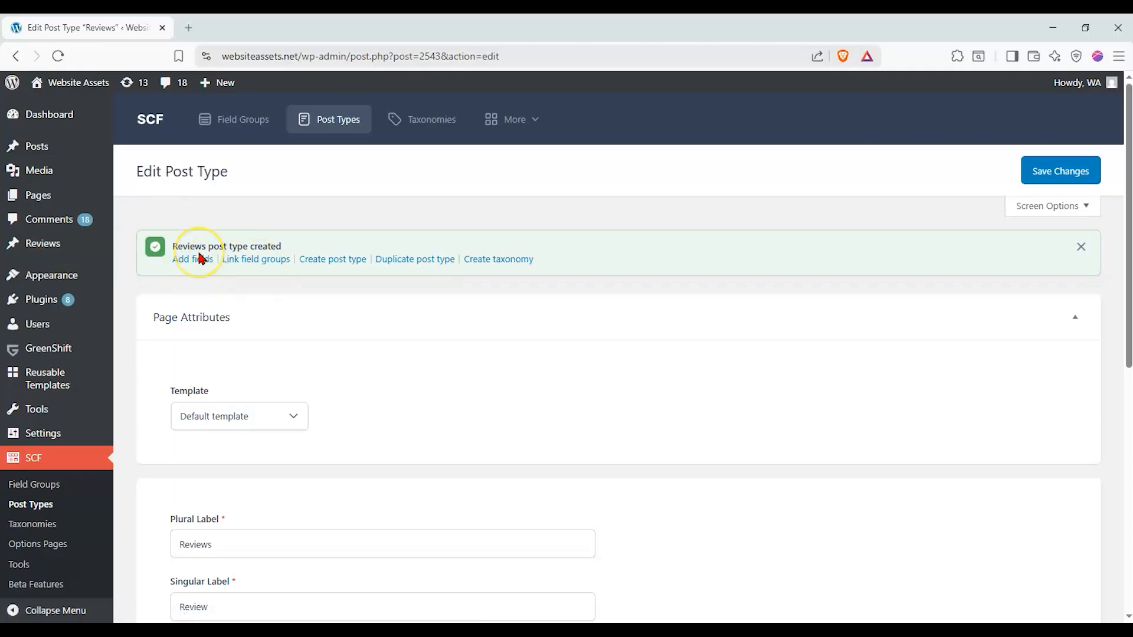
{"action": "left_click", "coordinate": [75, 252]}
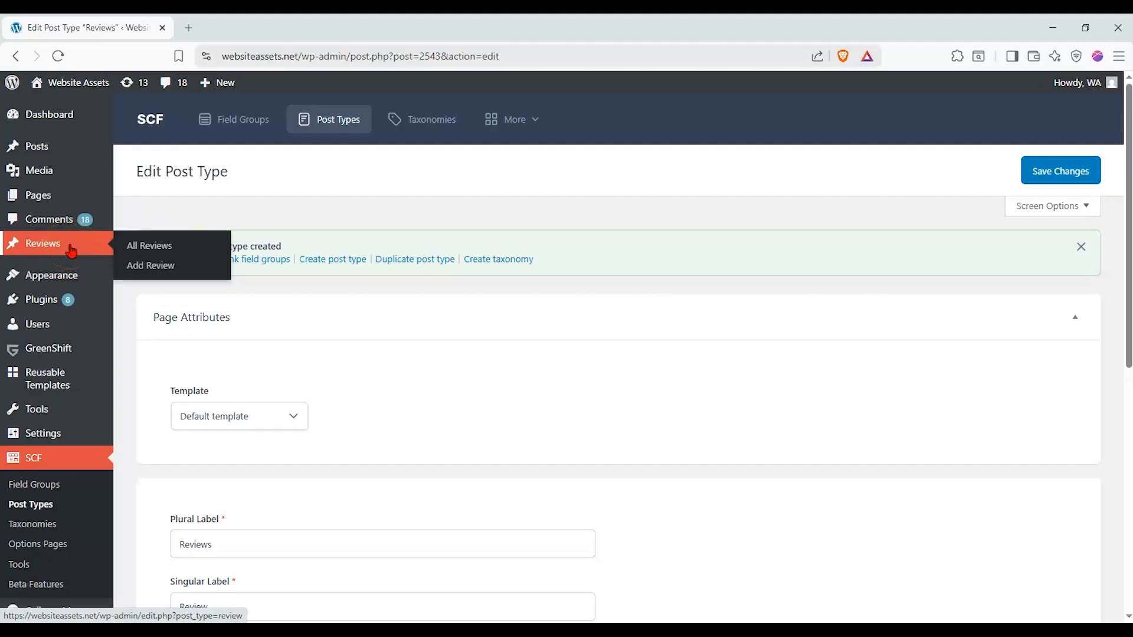
Open the site editor and go to the list of all templates
{"action": "mouse_move", "coordinate": [94, 277]}
{"action": "left_click", "coordinate": [165, 296]}
{"action": "left_click", "coordinate": [158, 304]}
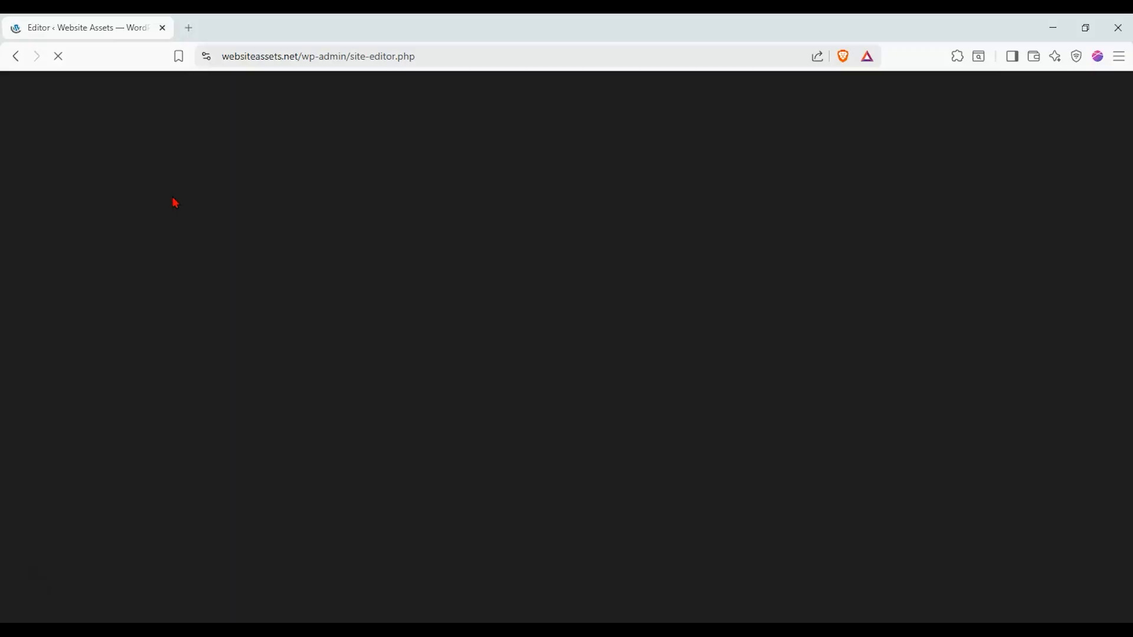
{"action": "left_click", "coordinate": [198, 215]}
{"action": "left_click", "coordinate": [198, 219]}
{"action": "left_click", "coordinate": [210, 236]}
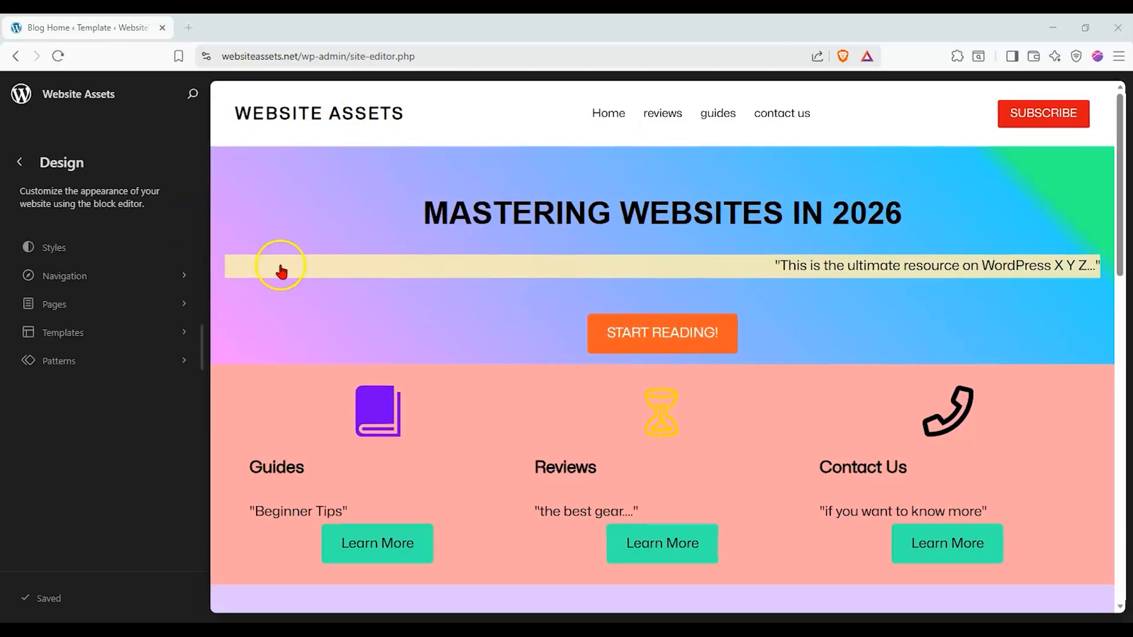
{"action": "left_click", "coordinate": [101, 332]}
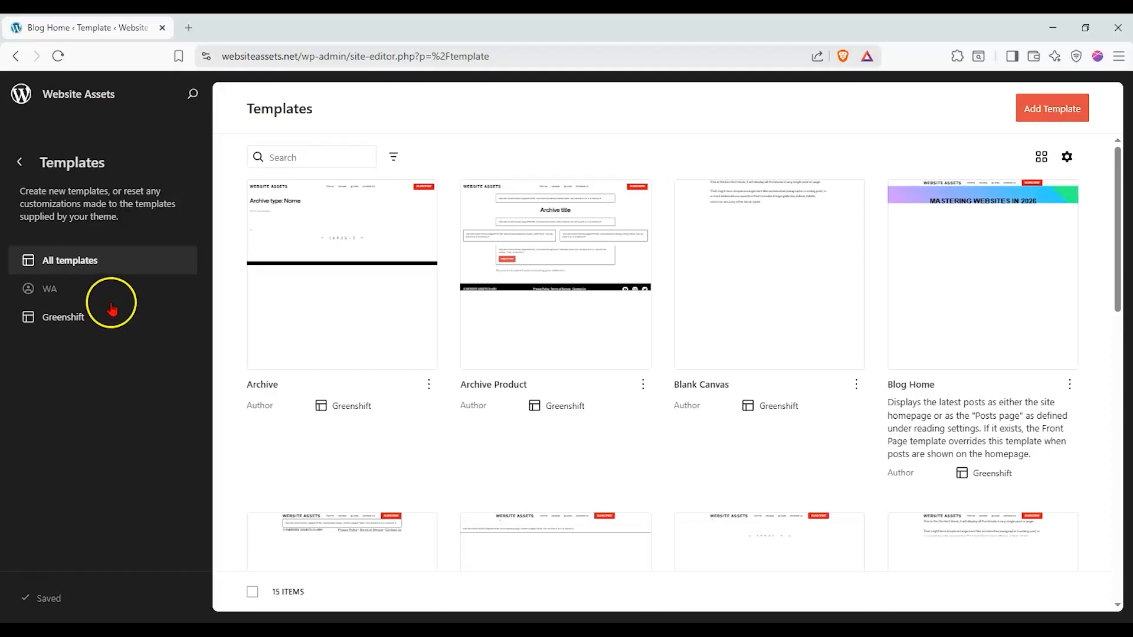
Create a custom template named Reviews and dismiss the pattern choice to start from a blank canvas
{"action": "left_click", "coordinate": [1039, 109]}
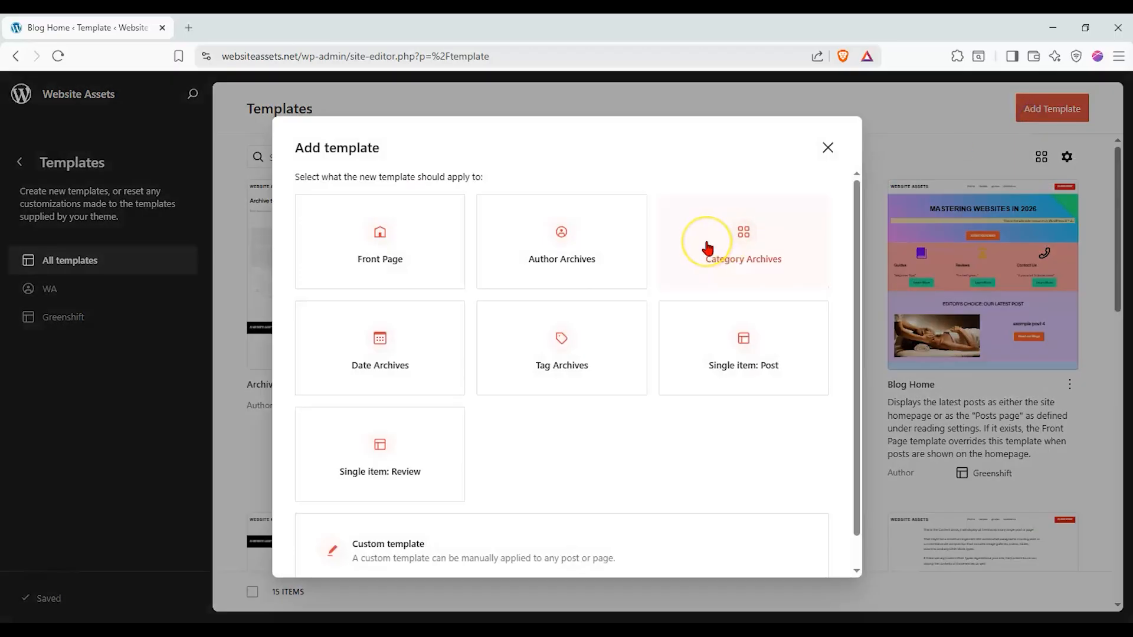
{"action": "left_click", "coordinate": [685, 225]}
{"action": "scroll", "coordinate": [682, 259], "scroll_direction": "down", "scroll_amount": 1}
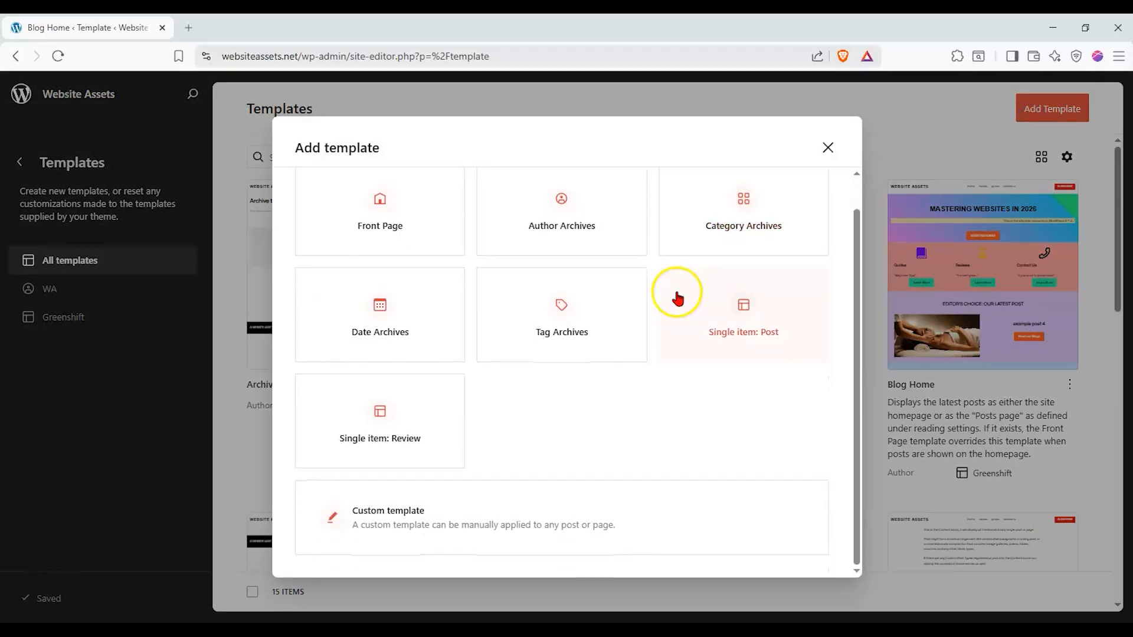
{"action": "left_click", "coordinate": [643, 512]}
{"action": "left_click", "coordinate": [618, 208]}
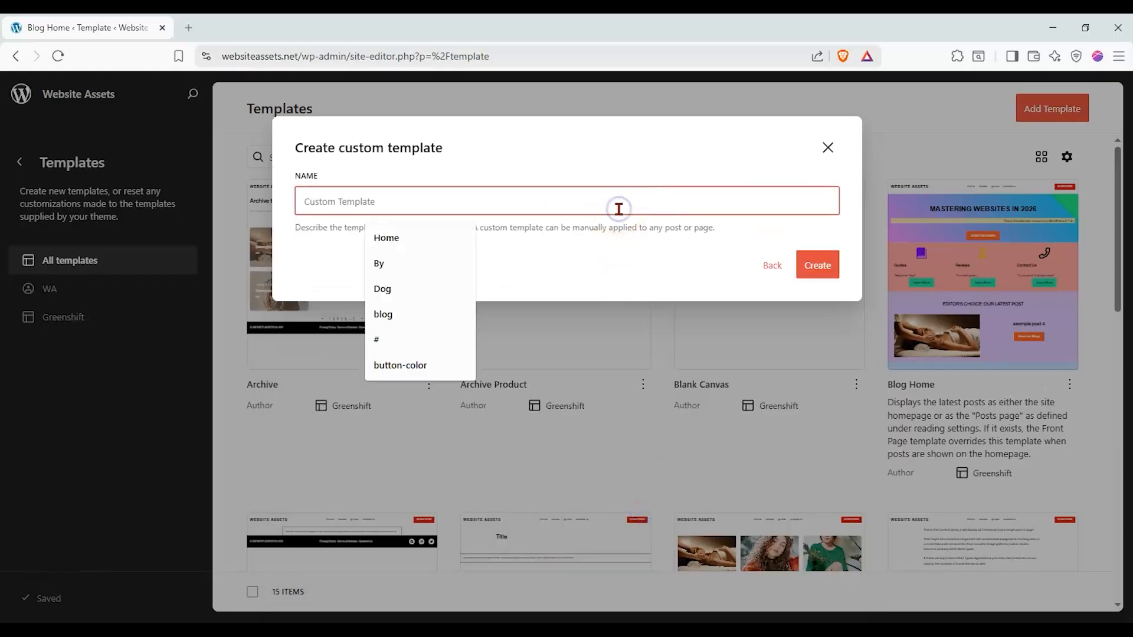
{"action": "type", "text": "Reviews"}
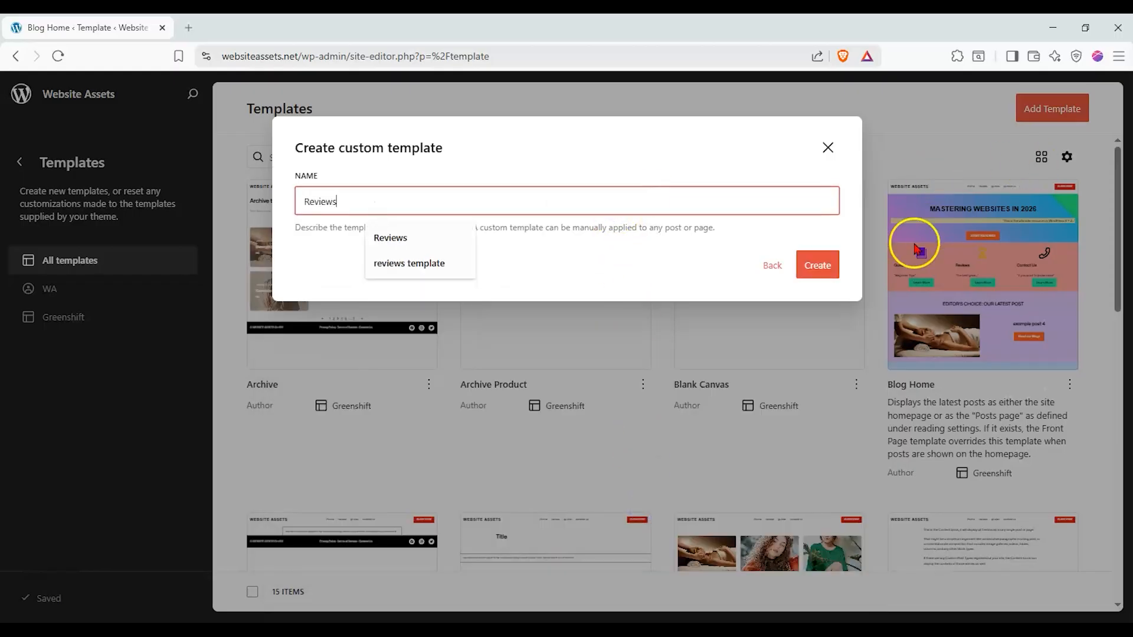
{"action": "left_click", "coordinate": [817, 265]}
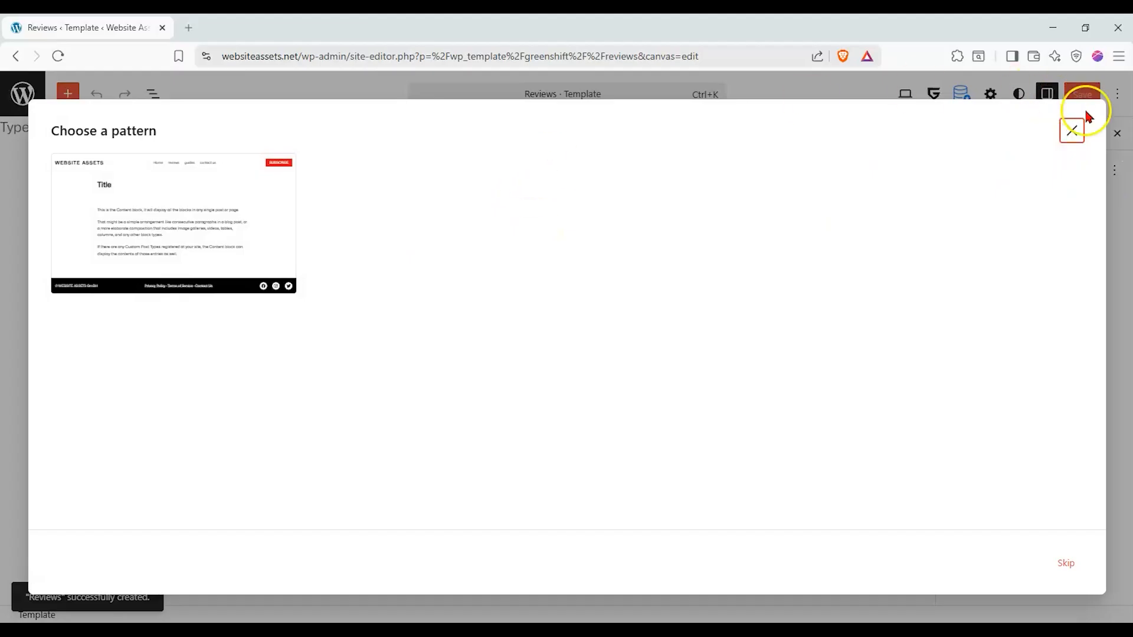
{"action": "left_click", "coordinate": [1071, 130]}
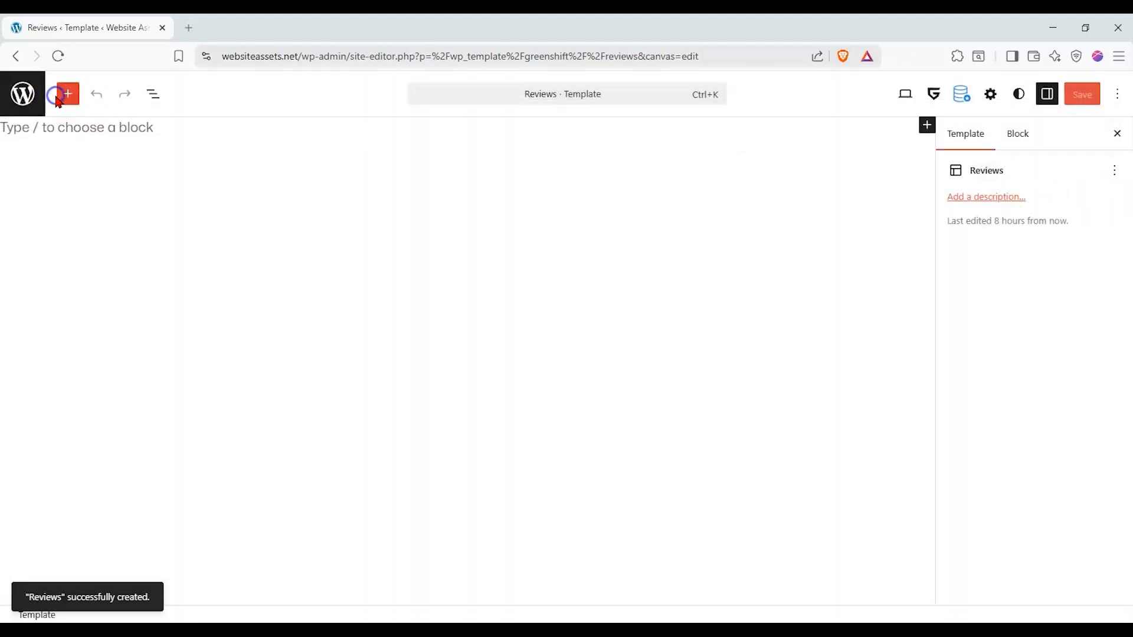
Search the blocks for the Header block and insert it at the top of the Reviews template
{"action": "left_click", "coordinate": [65, 103]}
{"action": "left_click", "coordinate": [98, 180]}
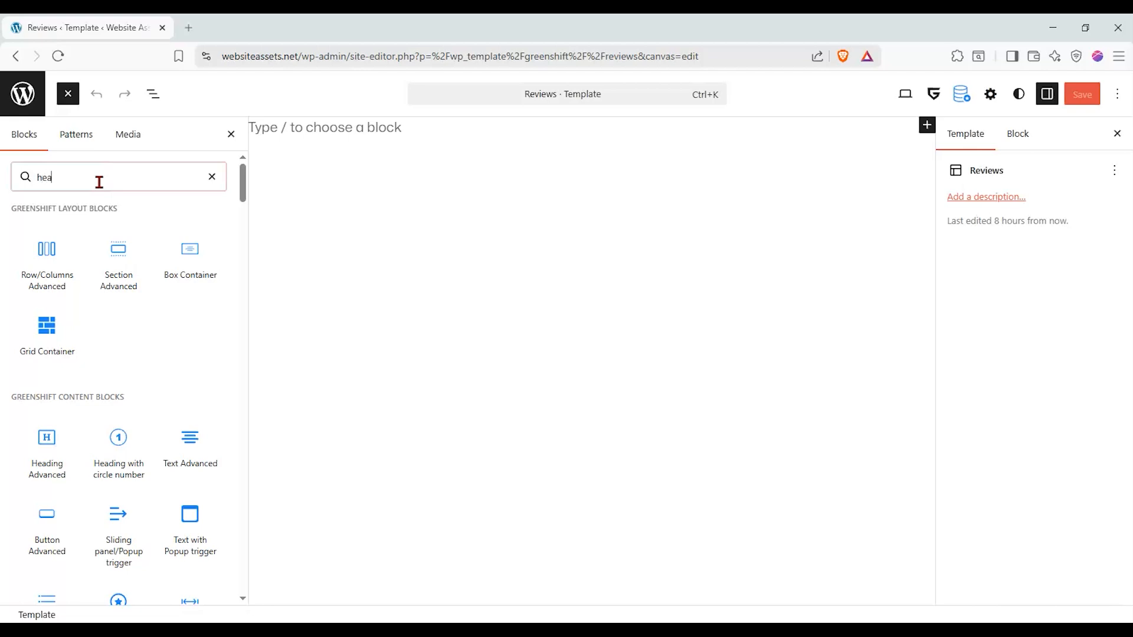
{"action": "left_click_drag", "start_coordinate": [118, 236], "coordinate": [426, 200]}
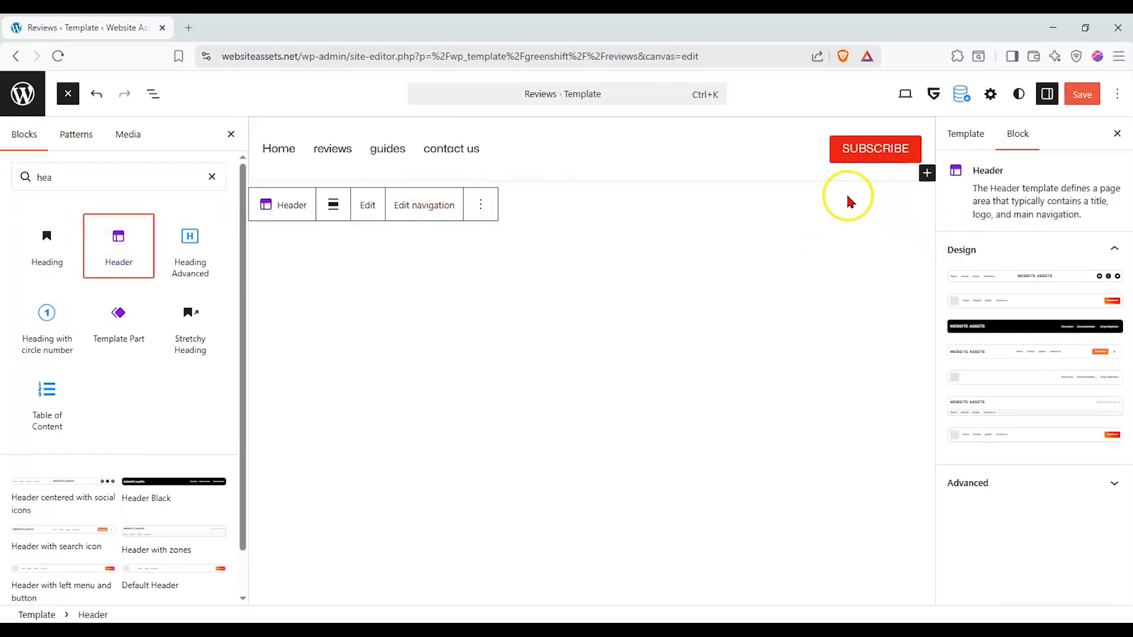
{"action": "left_click", "coordinate": [653, 195]}
{"action": "left_click", "coordinate": [231, 135]}
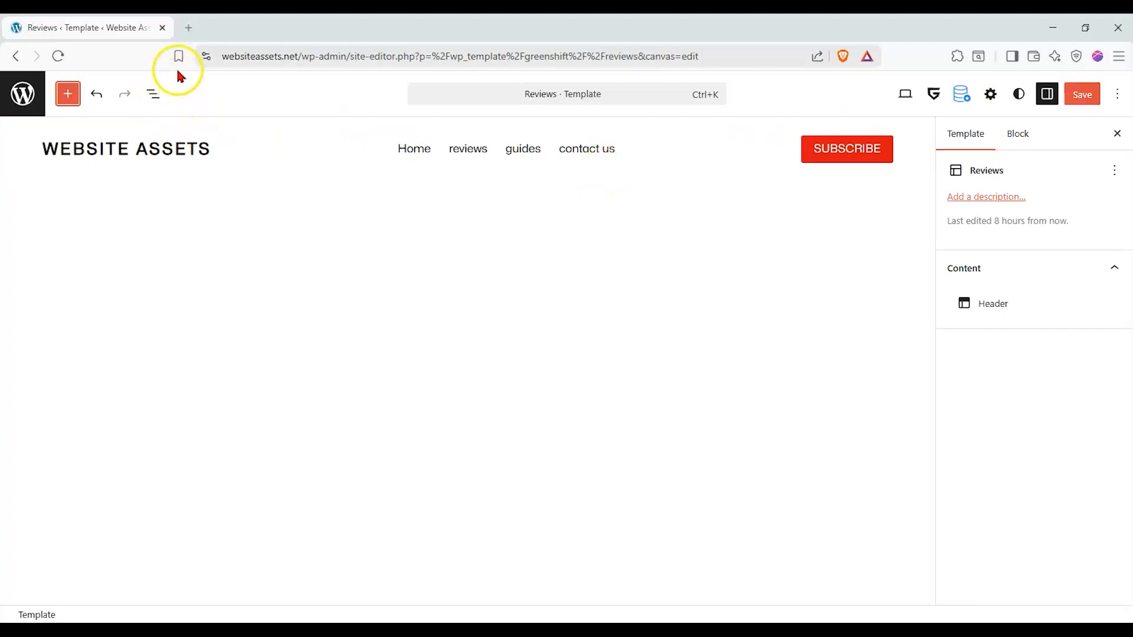
Insert a Section Advanced block below the header and place a two-column Row/Columns Advanced block inside it
{"action": "left_click", "coordinate": [69, 95]}
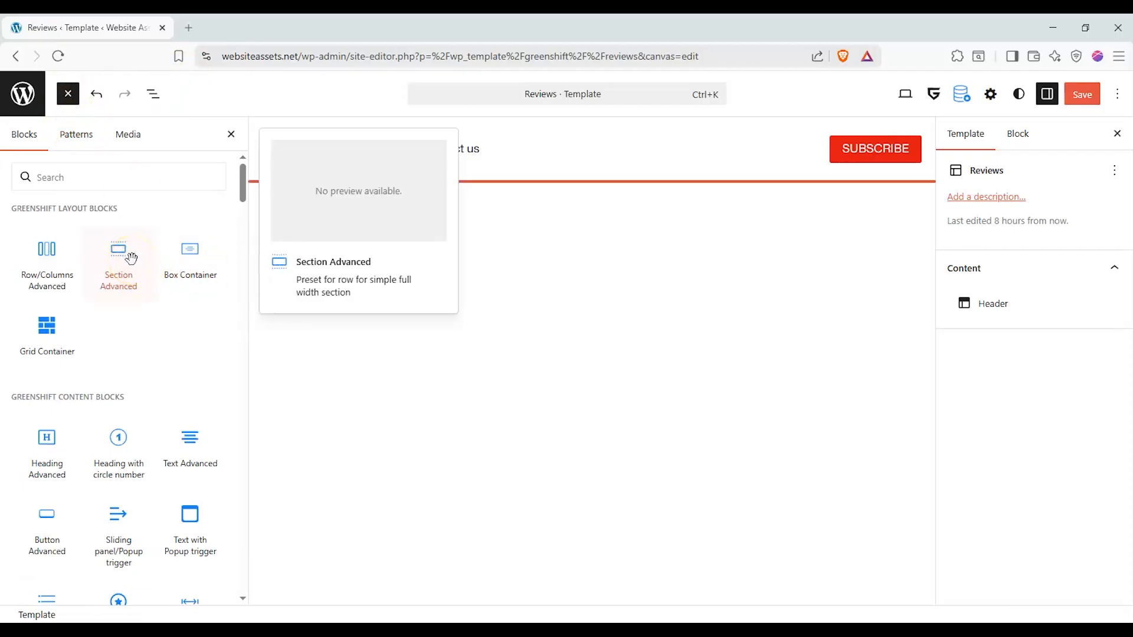
{"action": "left_click_drag", "start_coordinate": [128, 259], "coordinate": [461, 306]}
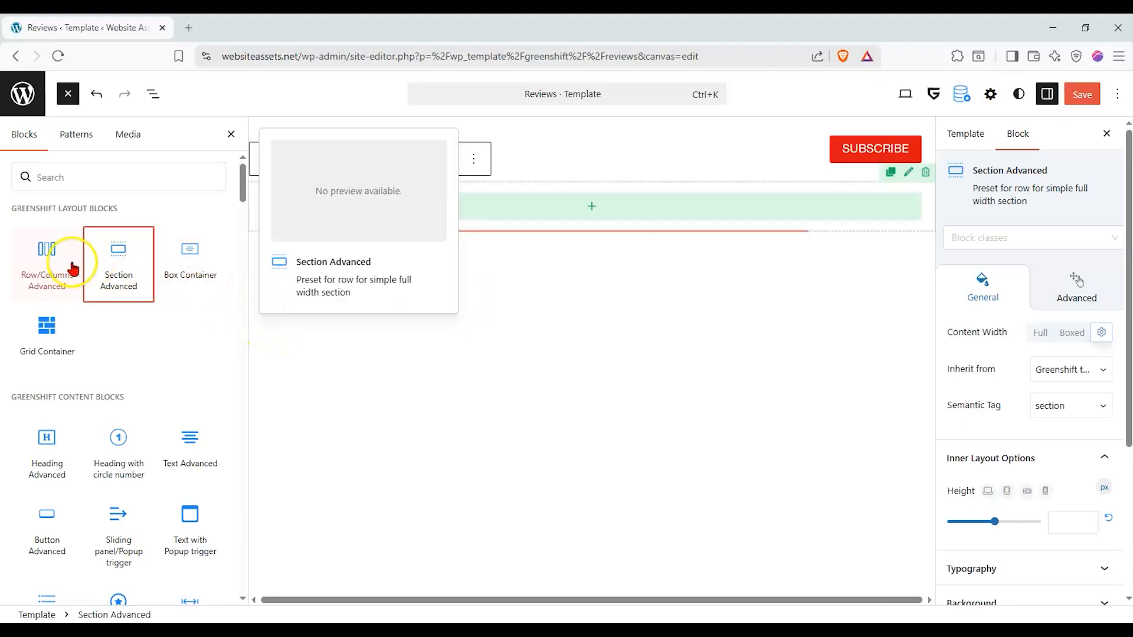
{"action": "left_click_drag", "start_coordinate": [45, 255], "coordinate": [503, 210]}
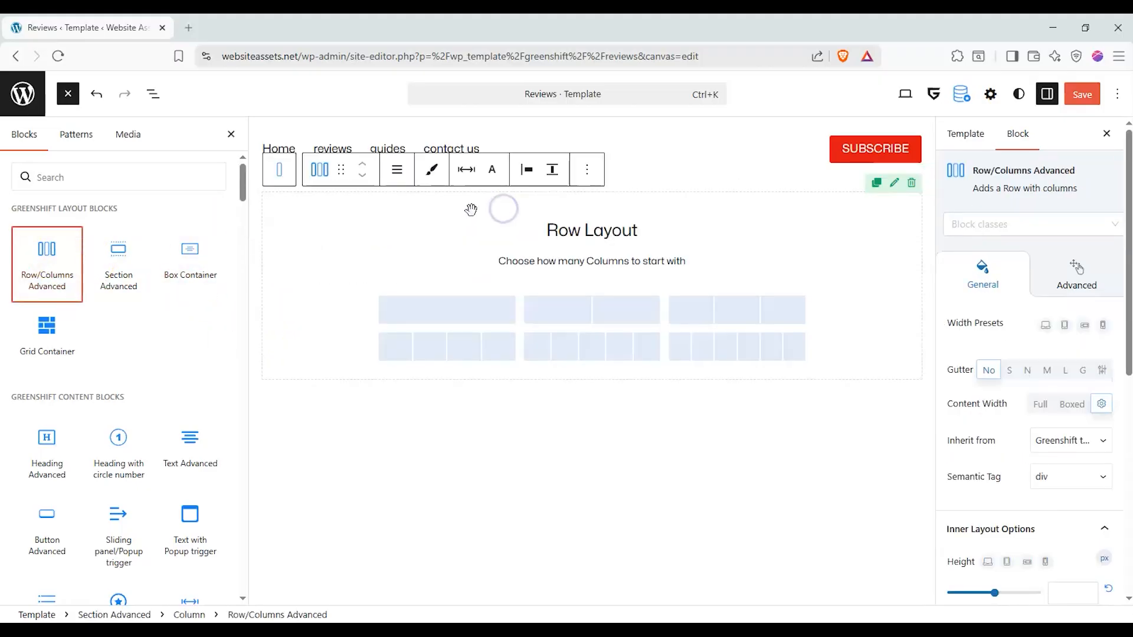
{"action": "left_click", "coordinate": [558, 308]}
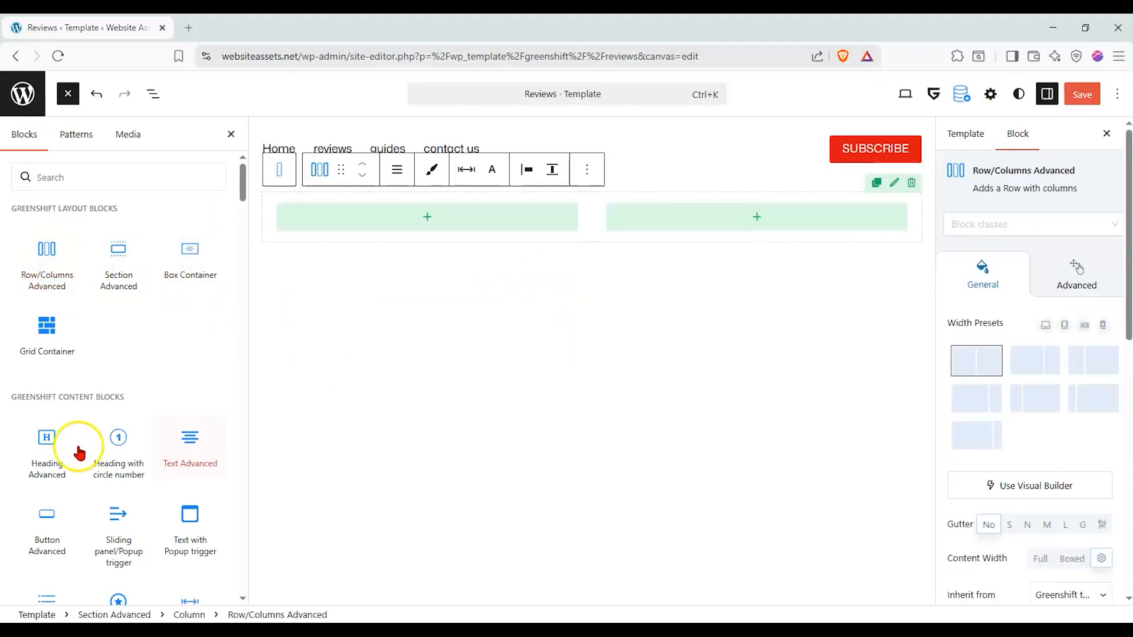
Add an Image Advanced block to the row's left column and choose the placeholder image from the media library
{"action": "scroll", "coordinate": [106, 413], "scroll_direction": "down", "scroll_amount": 4}
{"action": "left_click_drag", "start_coordinate": [136, 453], "coordinate": [460, 219]}
{"action": "left_click", "coordinate": [405, 294]}
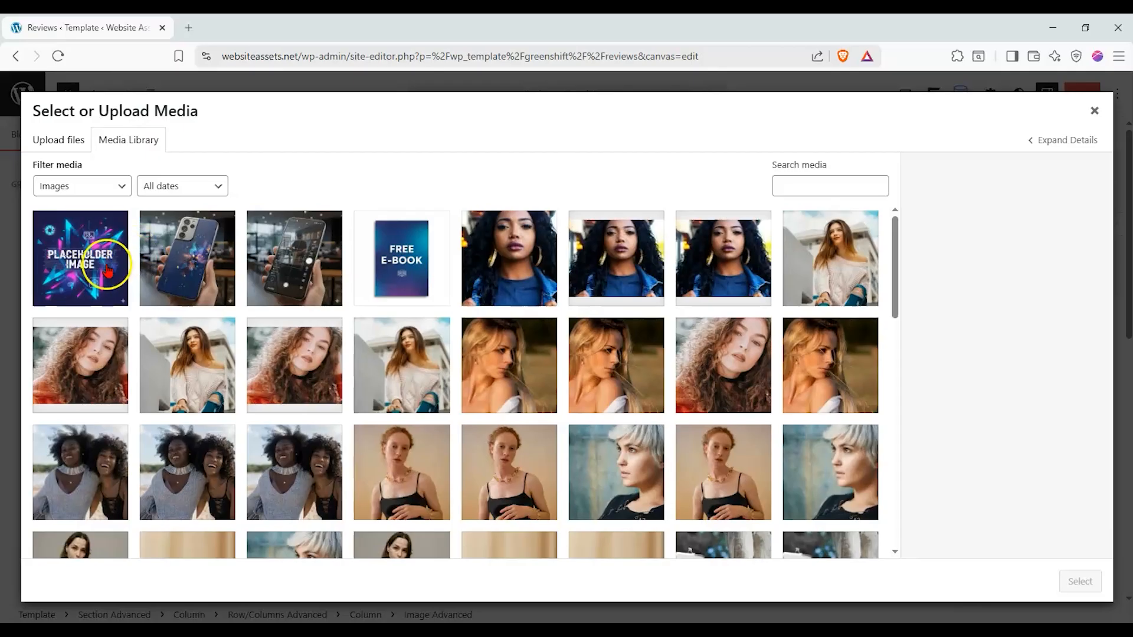
{"action": "left_click", "coordinate": [118, 260]}
{"action": "left_click", "coordinate": [1089, 582]}
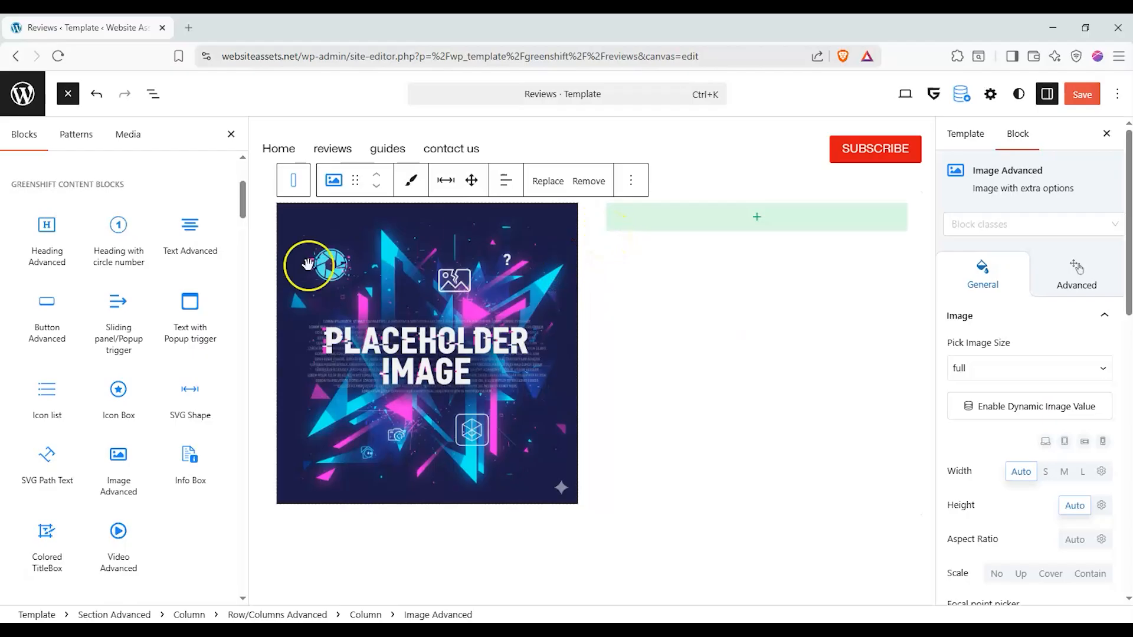
Add a Heading Advanced block to the row's empty right column, set it to H1 and enter "Product Title"
{"action": "left_click_drag", "start_coordinate": [46, 233], "coordinate": [785, 213]}
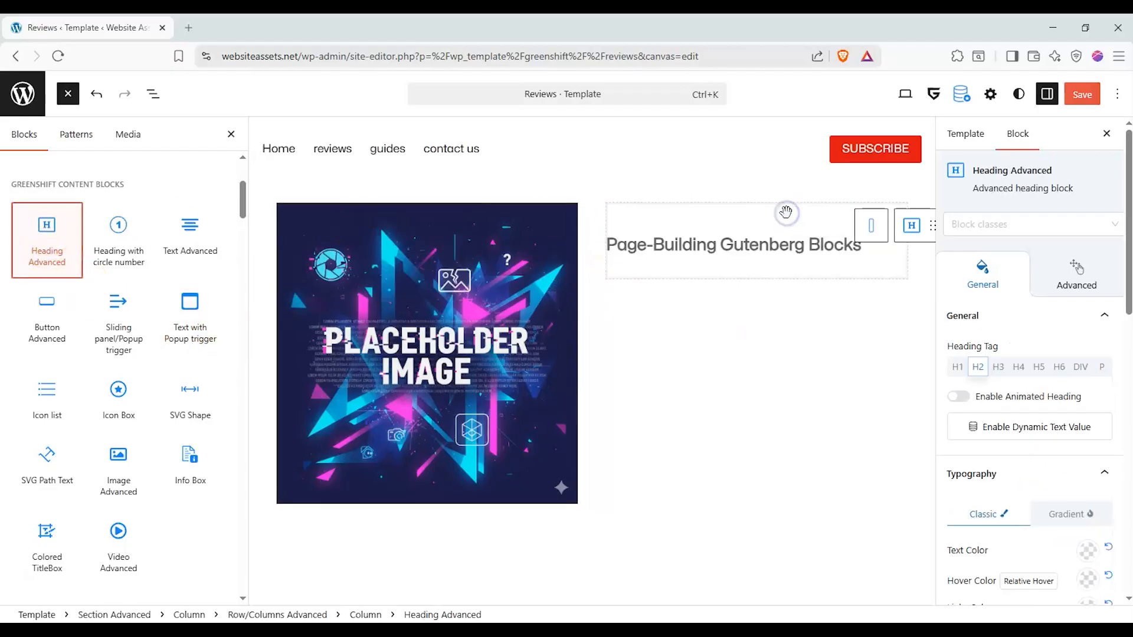
{"action": "left_click", "coordinate": [963, 367]}
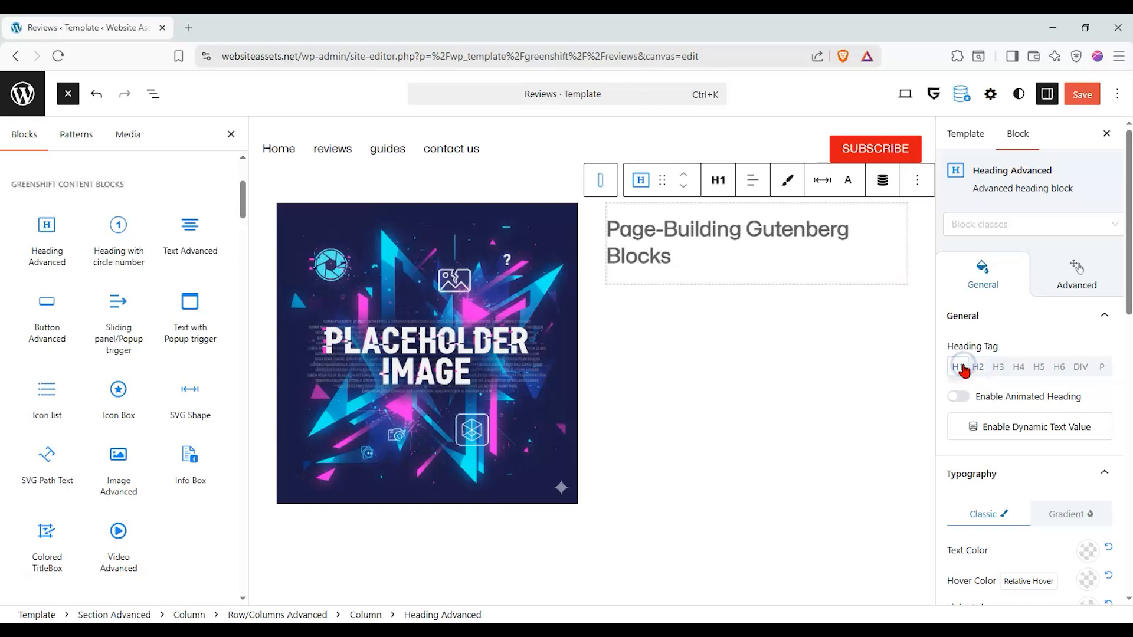
{"action": "left_click", "coordinate": [757, 266]}
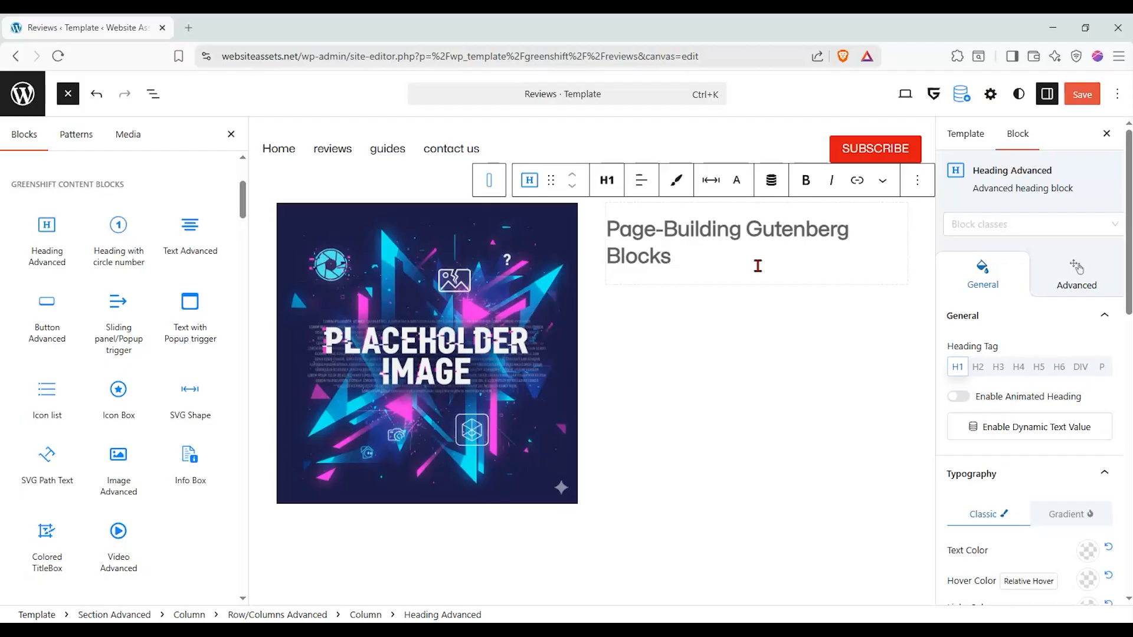
{"action": "type", "text": "Produ"}
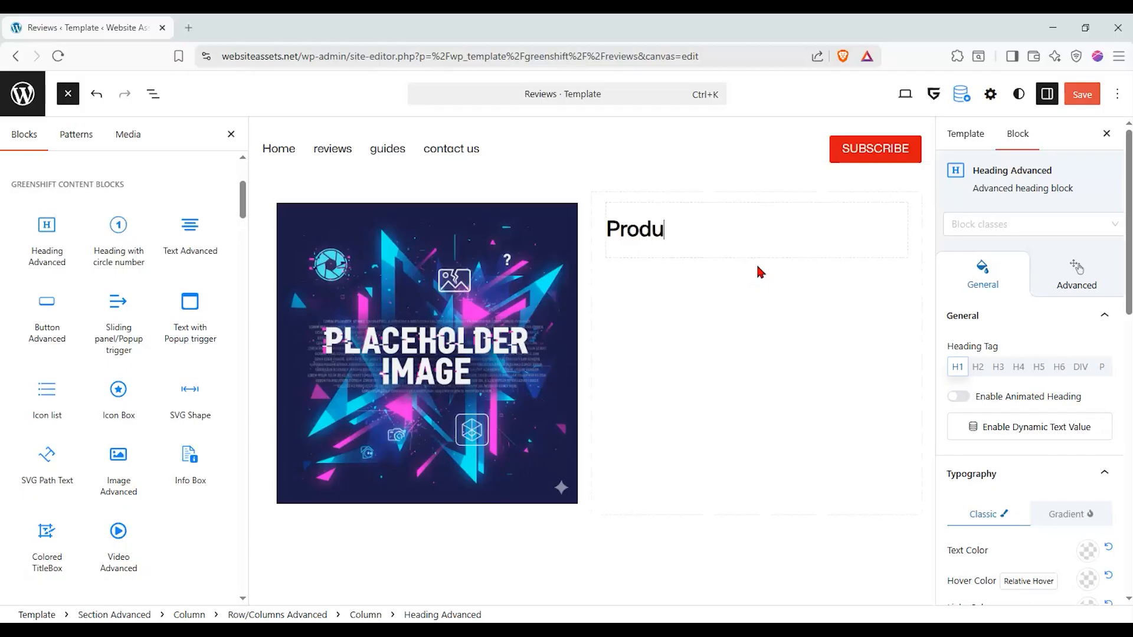
{"action": "type", "text": "ct Title"}
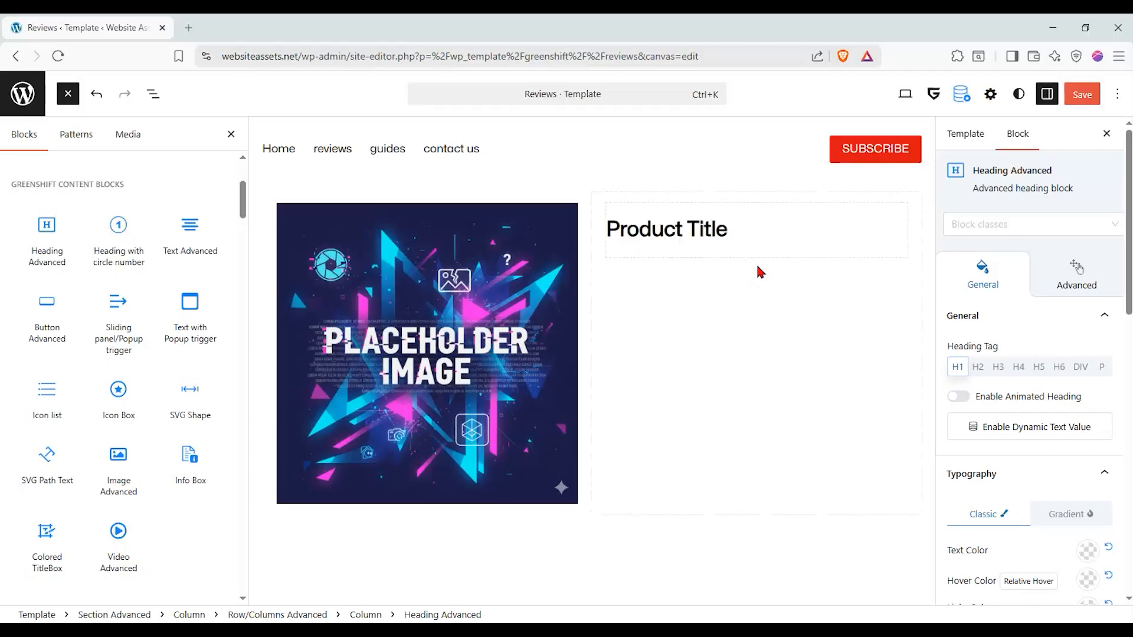
Extend the heading text to "Product Title (review Name)" and center-align it
{"action": "left_click", "coordinate": [759, 246]}
{"action": "left_click", "coordinate": [779, 230]}
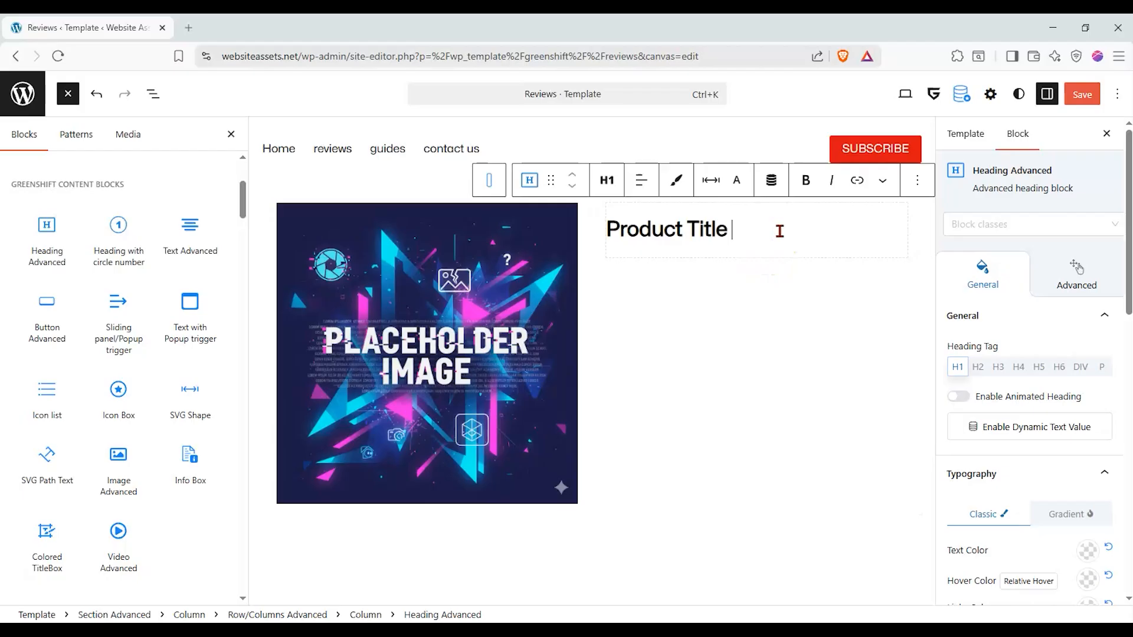
{"action": "type", "text": "(review "}
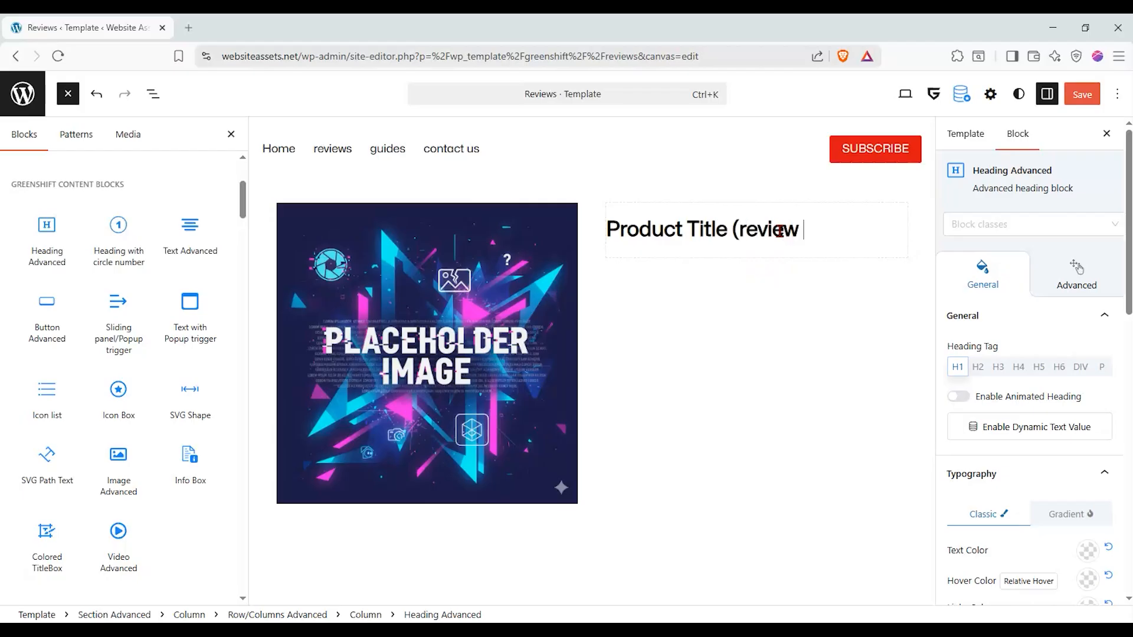
{"action": "type", "text": "Name"}
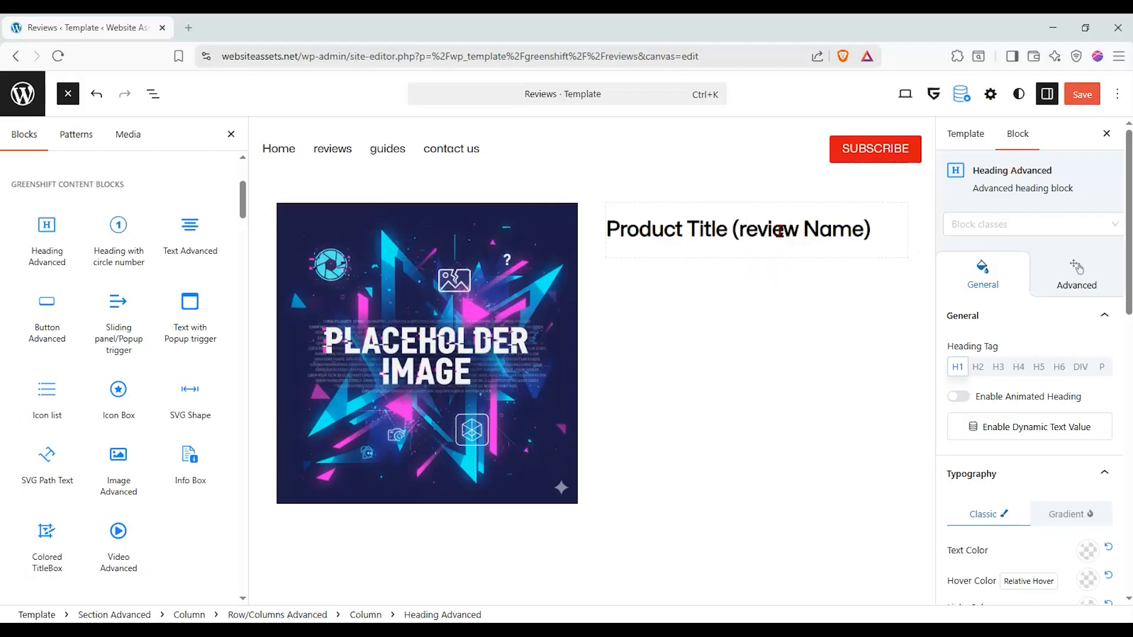
{"action": "type", "text": ")"}
{"action": "scroll", "coordinate": [1070, 509], "scroll_direction": "down", "scroll_amount": 4}
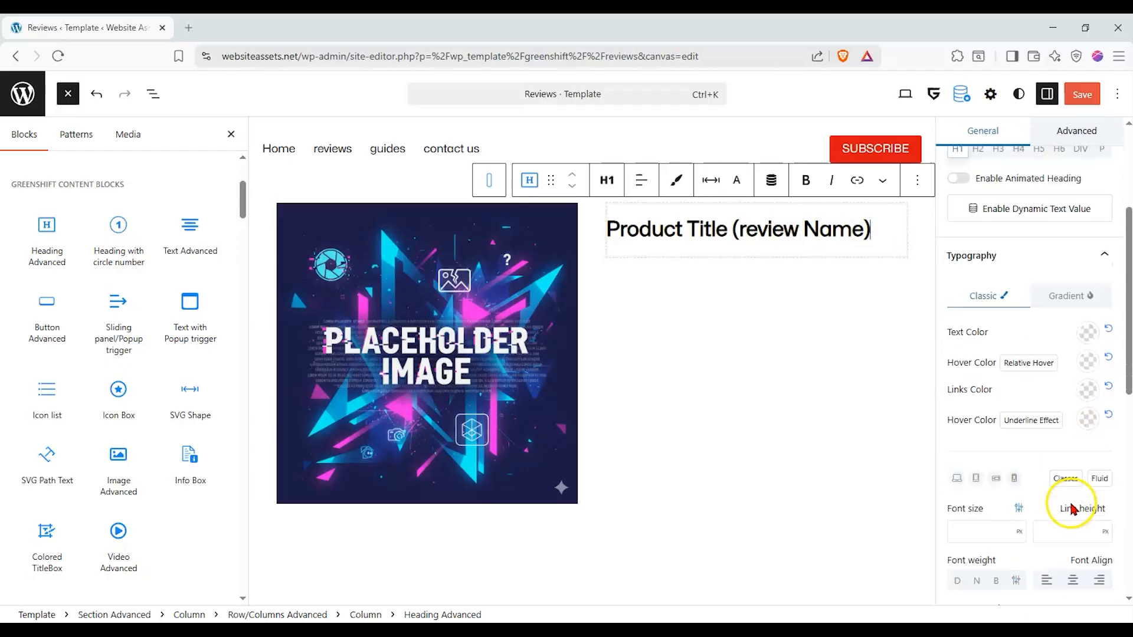
{"action": "scroll", "coordinate": [1070, 509], "scroll_direction": "down", "scroll_amount": 2}
{"action": "left_click", "coordinate": [1073, 443]}
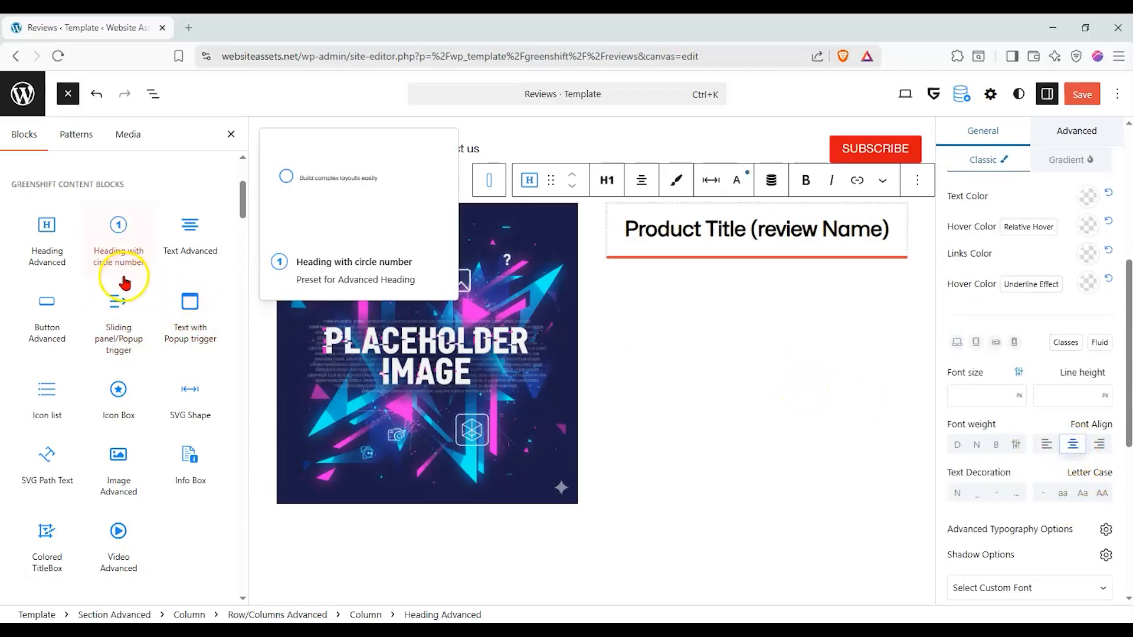
Search the blocks for "pro", insert a Progress Bar/Rating block below the heading and set its type to Stars
{"action": "scroll", "coordinate": [124, 282], "scroll_direction": "up", "scroll_amount": 4}
{"action": "left_click", "coordinate": [134, 189]}
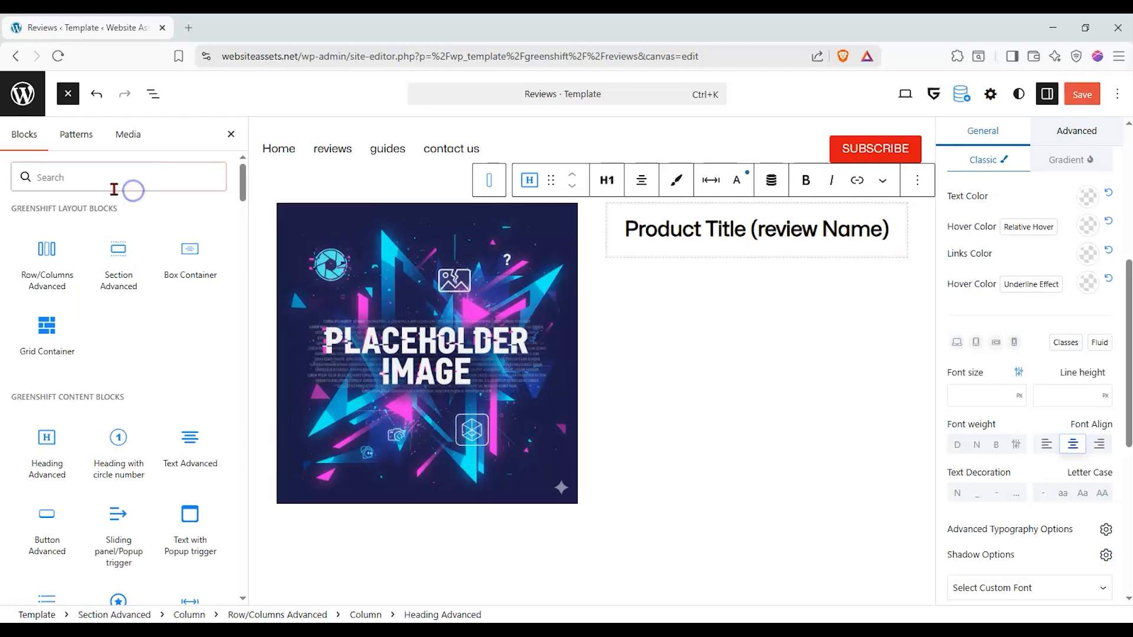
{"action": "type", "text": "o"}
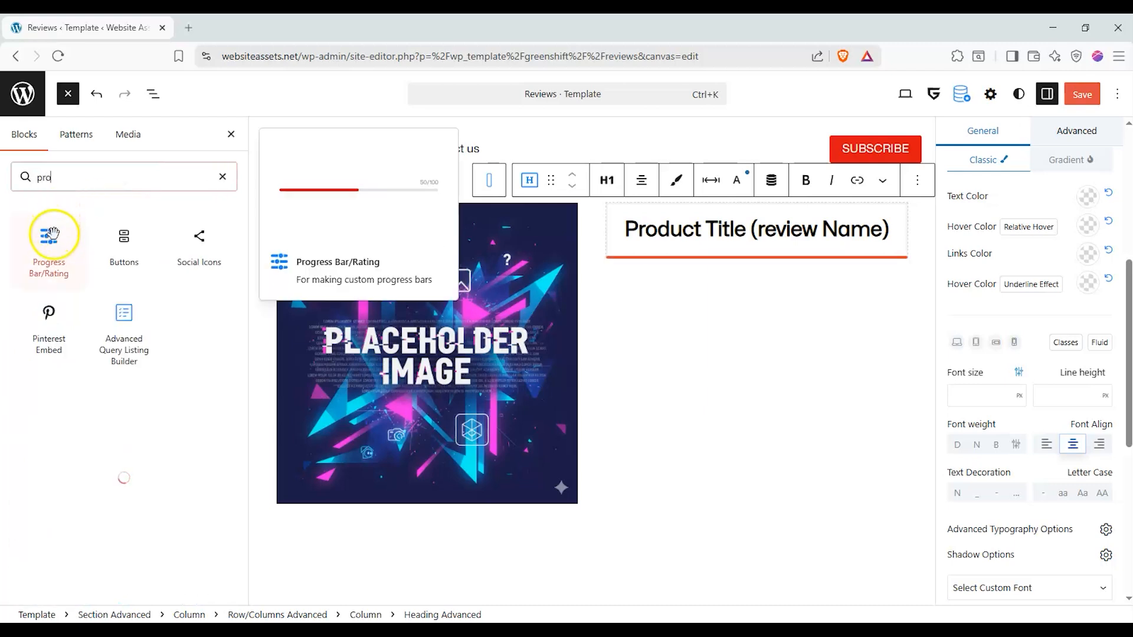
{"action": "left_click_drag", "start_coordinate": [45, 231], "coordinate": [740, 274]}
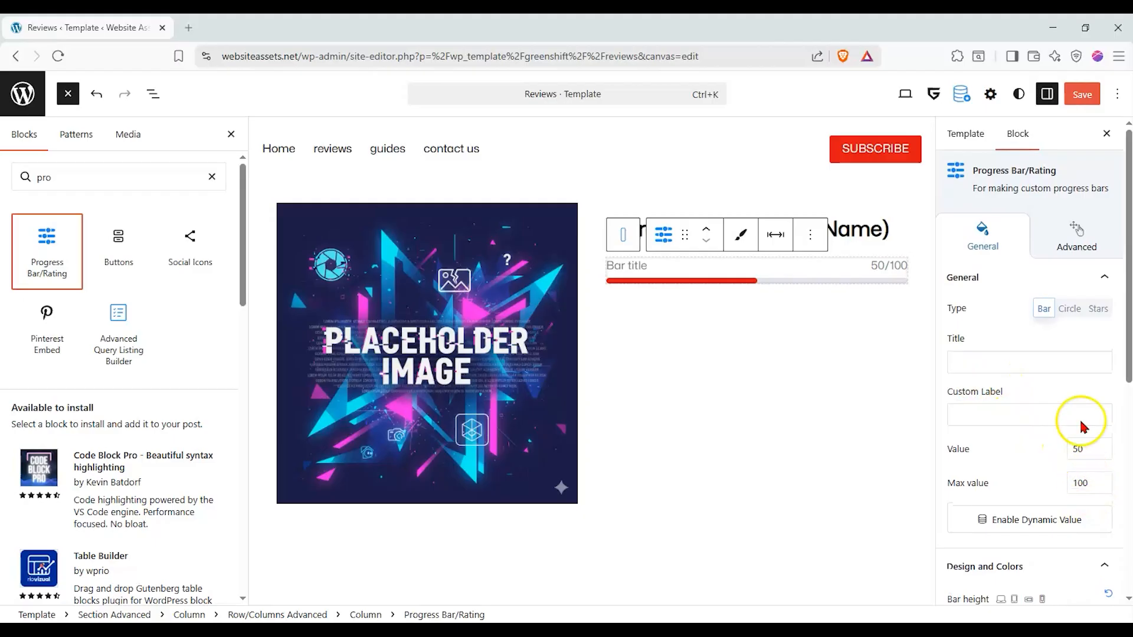
{"action": "left_click", "coordinate": [1069, 310]}
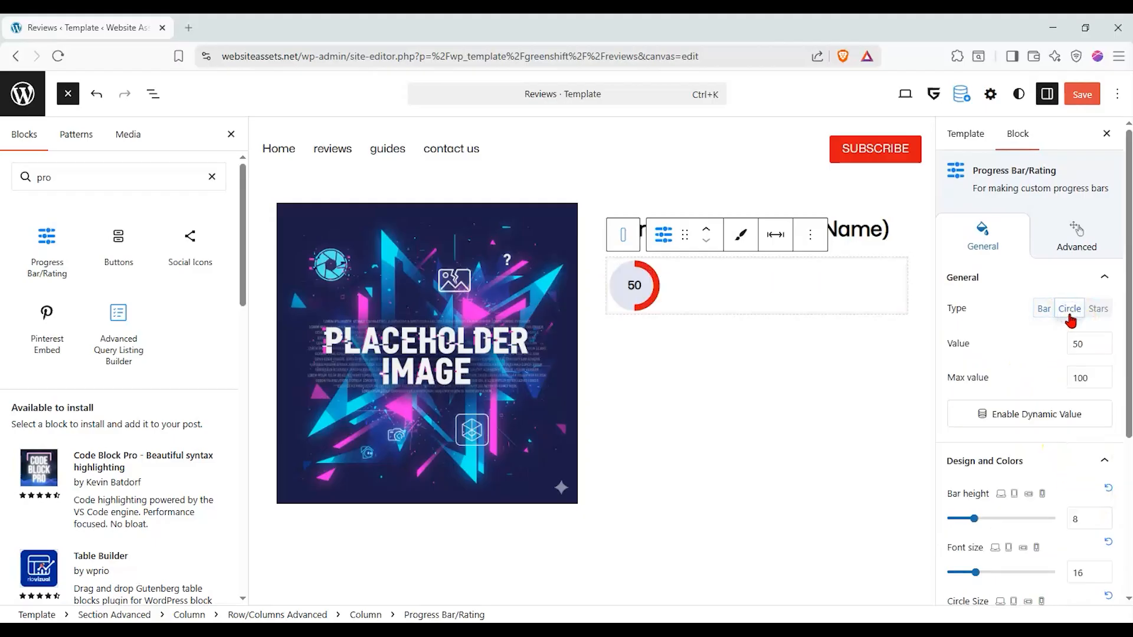
{"action": "left_click", "coordinate": [1091, 312]}
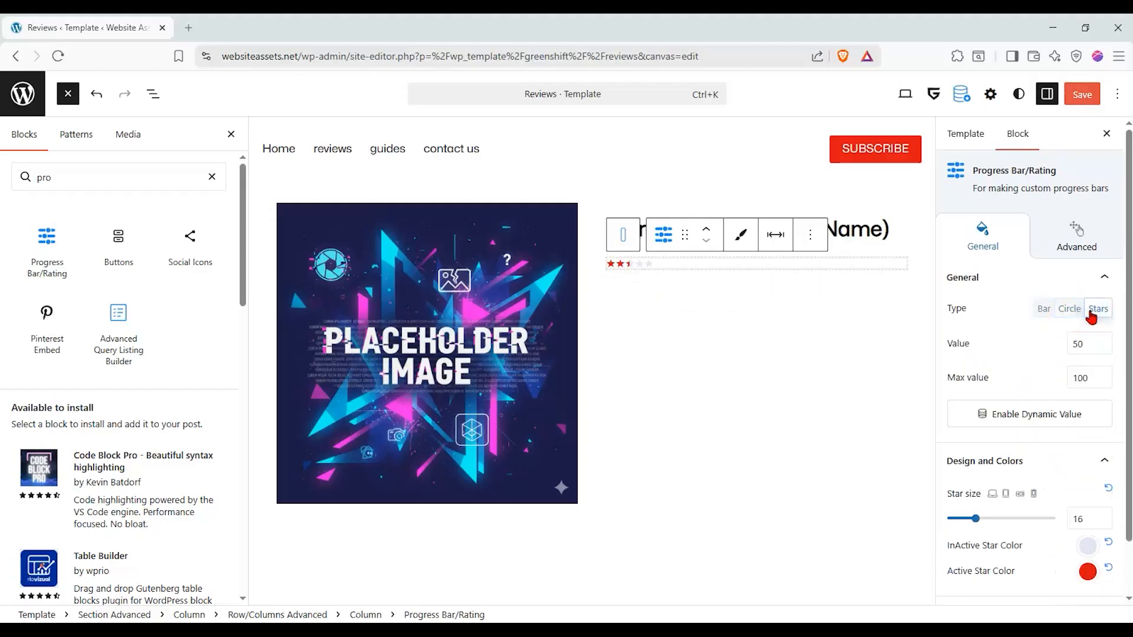
Set the star rating's value to 4.7 and its max value to 5
{"action": "left_click_drag", "start_coordinate": [1094, 345], "coordinate": [959, 352]}
{"action": "type", "text": "4.7"}
{"action": "left_click_drag", "start_coordinate": [1092, 379], "coordinate": [1001, 385]}
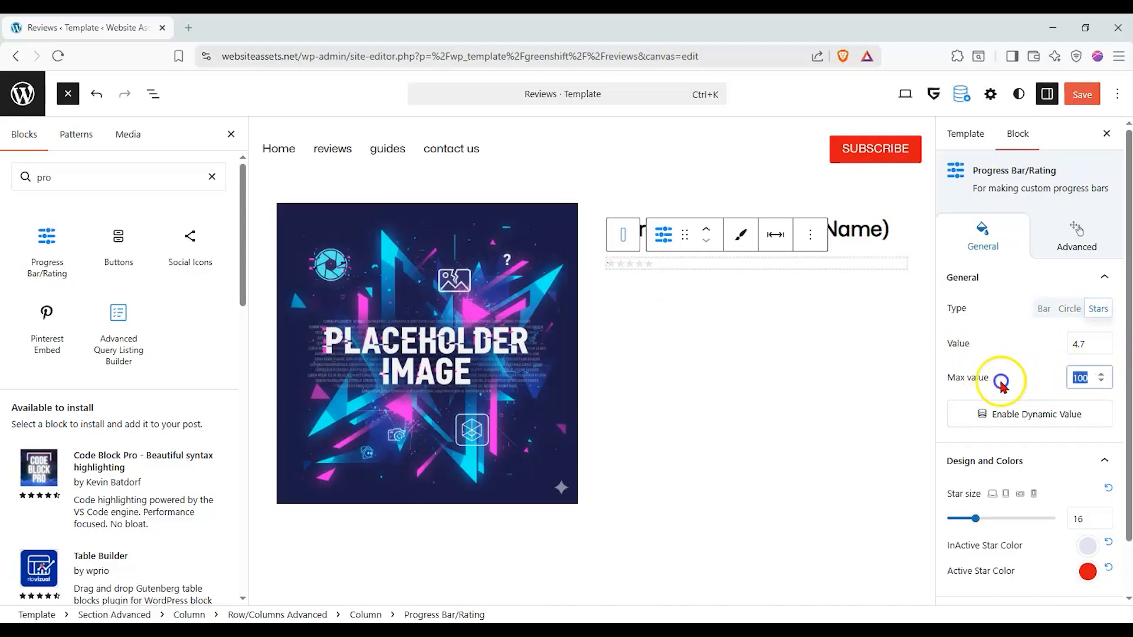
{"action": "type", "text": "56"}
{"action": "key", "text": "BackSpace"}
Set the star size to 58 and change the active star color to the theme palette's yellow, FFD800
{"action": "left_click_drag", "start_coordinate": [975, 518], "coordinate": [1052, 518]}
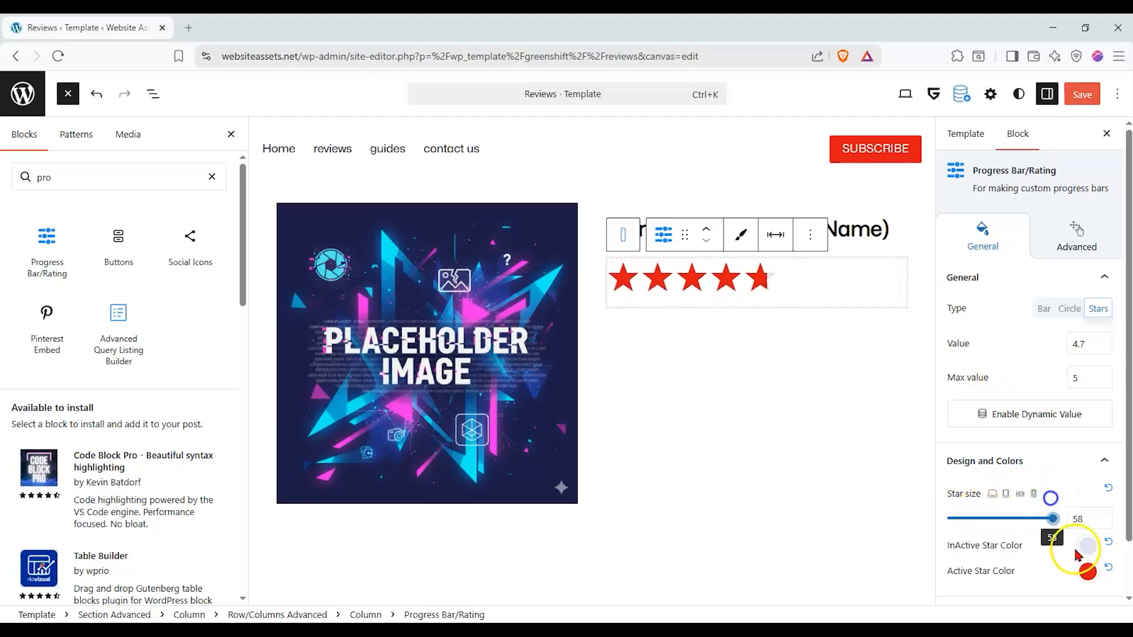
{"action": "left_click", "coordinate": [1086, 571]}
{"action": "left_click", "coordinate": [1076, 345]}
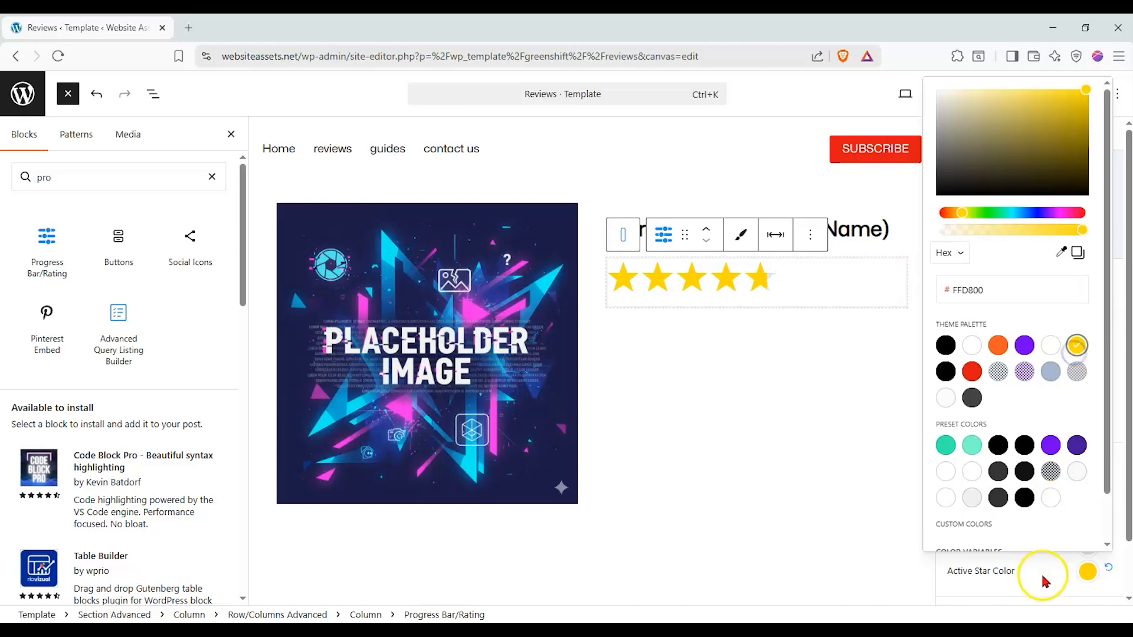
{"action": "left_click", "coordinate": [1044, 581]}
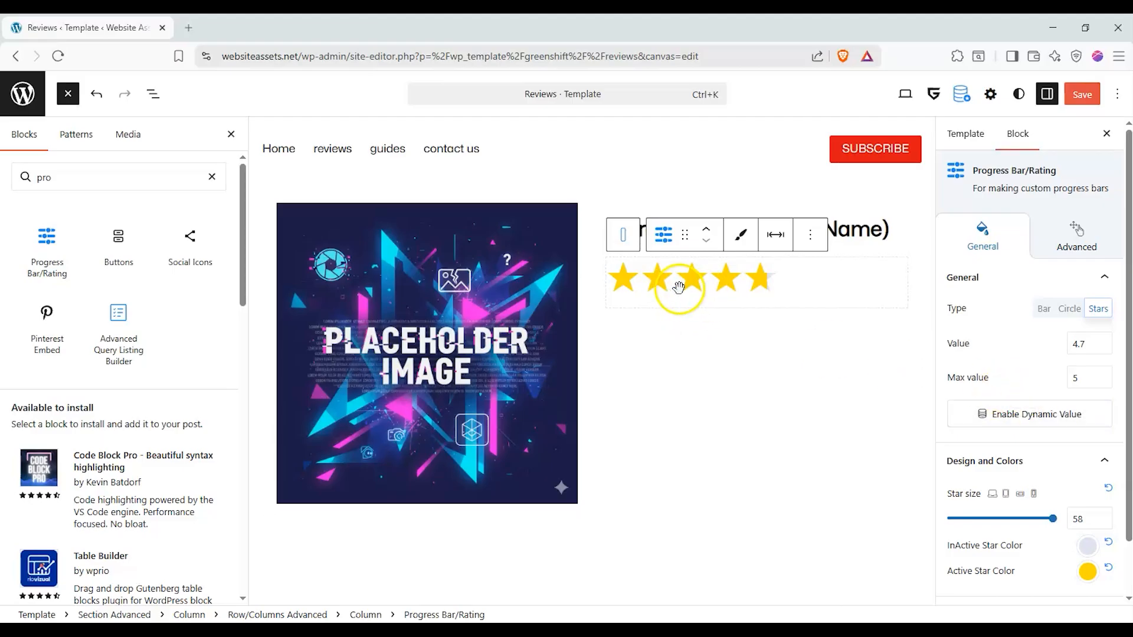
Insert a Text Advanced block below the stars and enable its dynamic text value with Post data from the Current/Latest source
{"action": "left_click", "coordinate": [210, 179]}
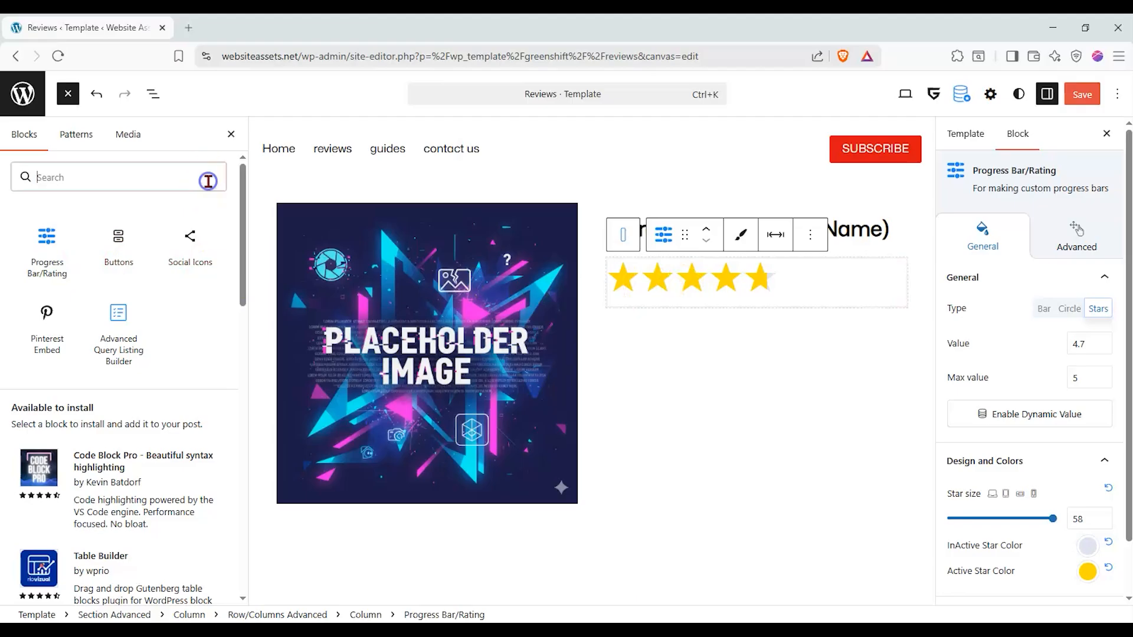
{"action": "left_click_drag", "start_coordinate": [189, 448], "coordinate": [822, 328]}
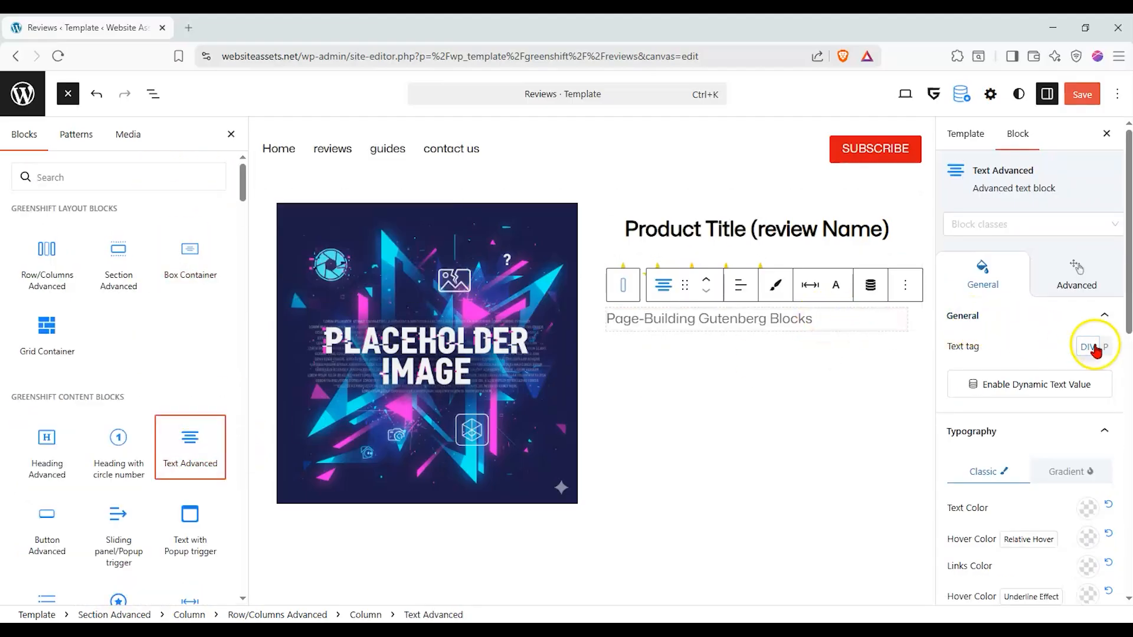
{"action": "scroll", "coordinate": [1080, 337], "scroll_direction": "down", "scroll_amount": 3}
{"action": "left_click", "coordinate": [1025, 246]}
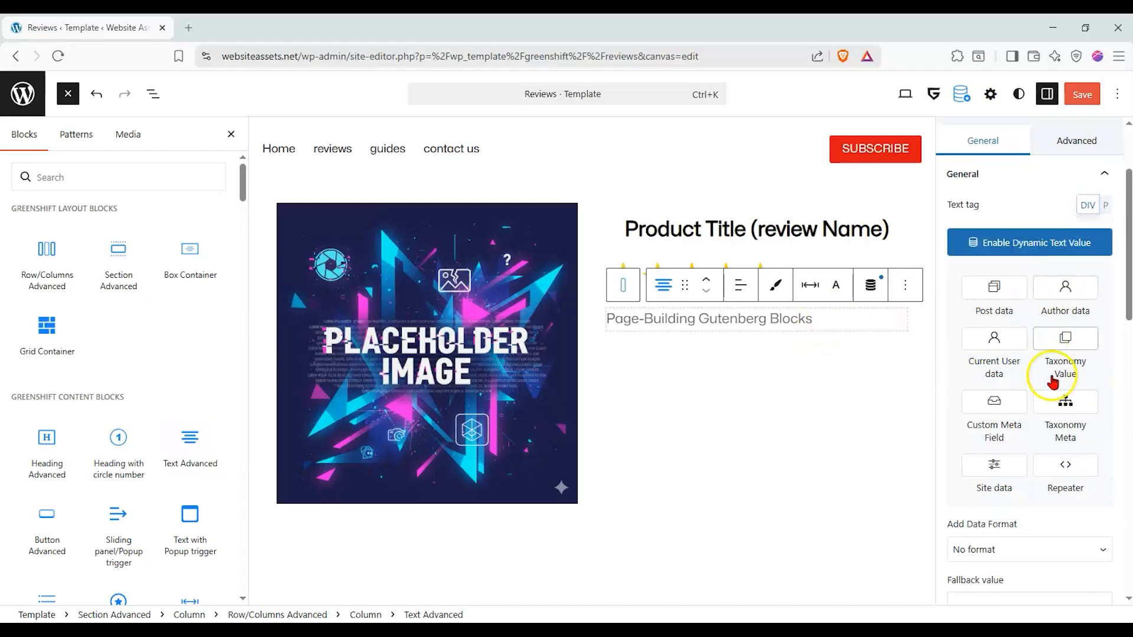
{"action": "left_click", "coordinate": [986, 290]}
{"action": "scroll", "coordinate": [1024, 366], "scroll_direction": "down", "scroll_amount": 3}
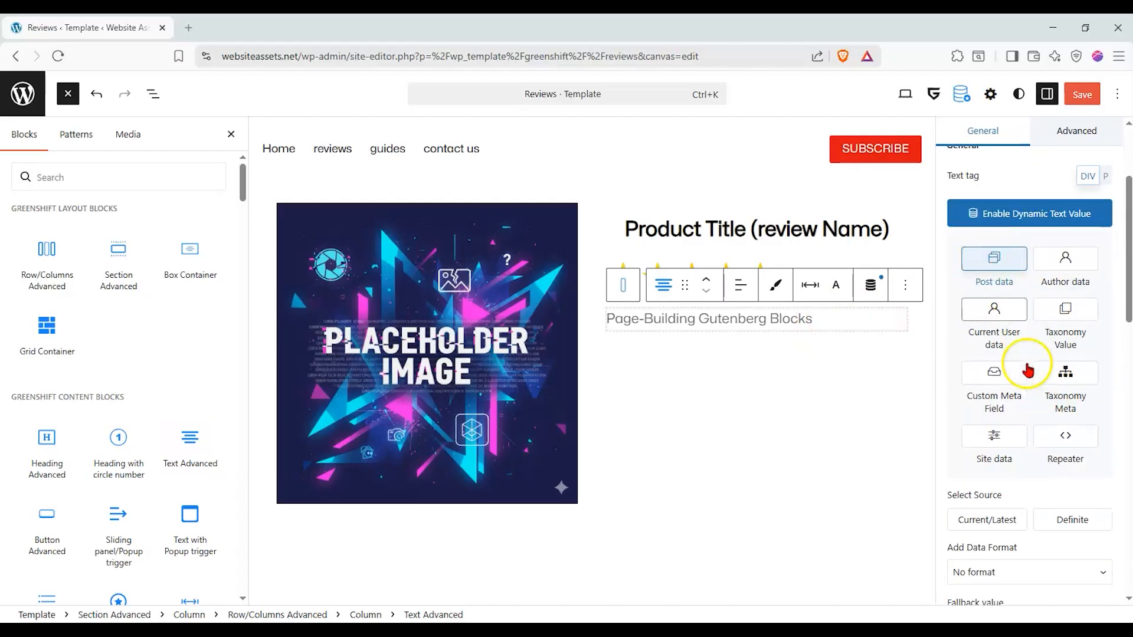
{"action": "scroll", "coordinate": [1011, 380], "scroll_direction": "up", "scroll_amount": 1}
{"action": "scroll", "coordinate": [1016, 384], "scroll_direction": "down", "scroll_amount": 1}
{"action": "left_click", "coordinate": [1009, 405]}
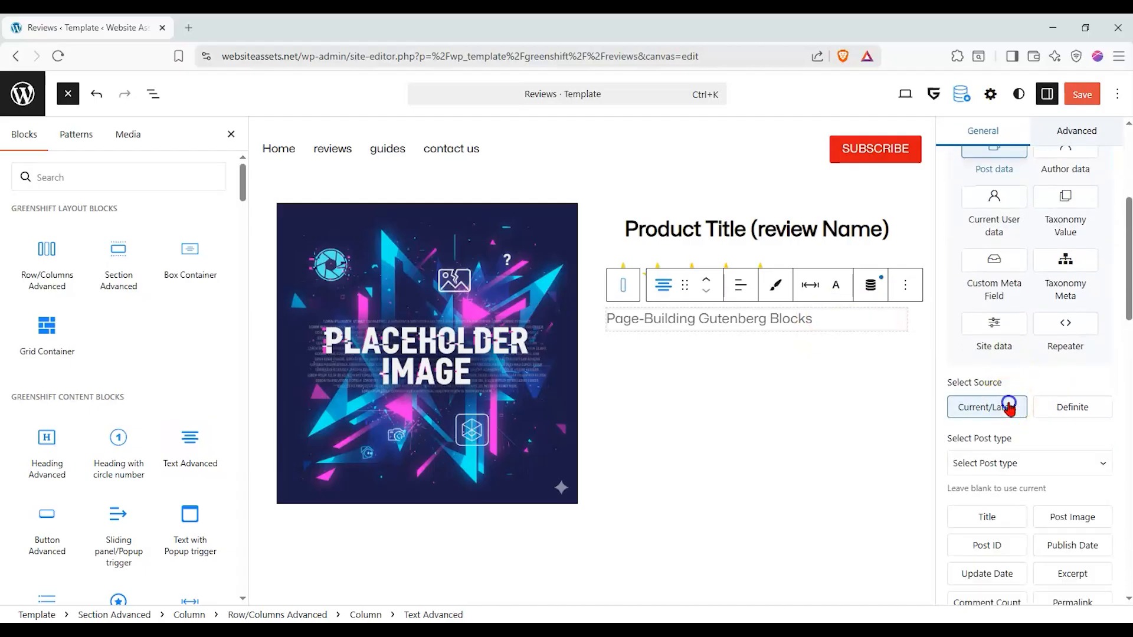
{"action": "scroll", "coordinate": [1008, 406], "scroll_direction": "down", "scroll_amount": 3}
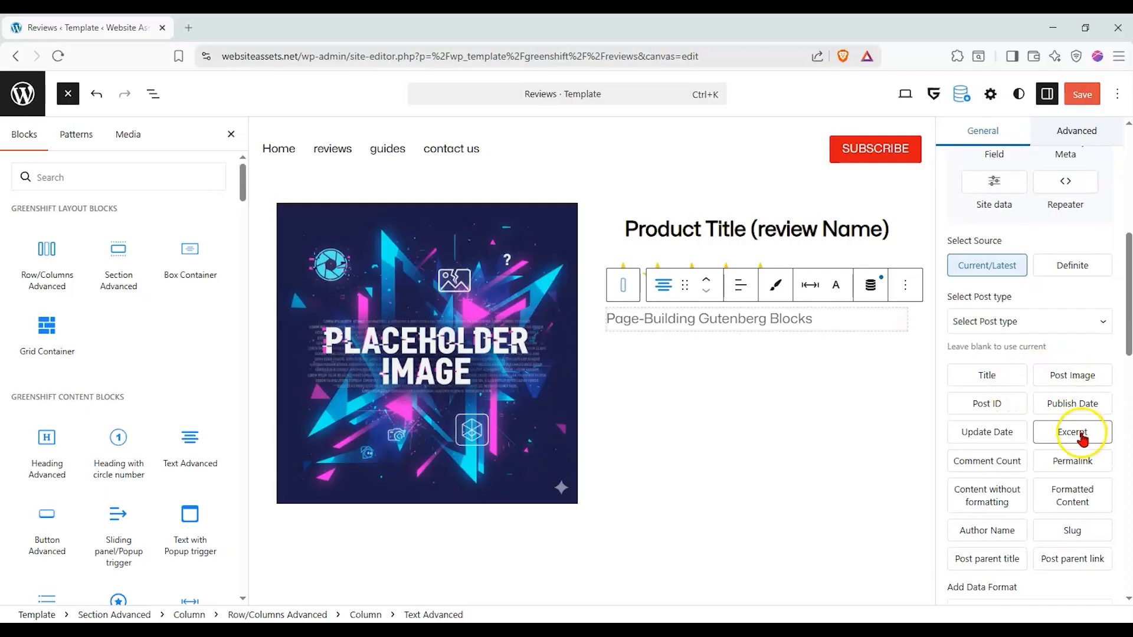
Enter "short verdict" in quotation marks as the placeholder text of the block below the stars
{"action": "left_click", "coordinate": [784, 324]}
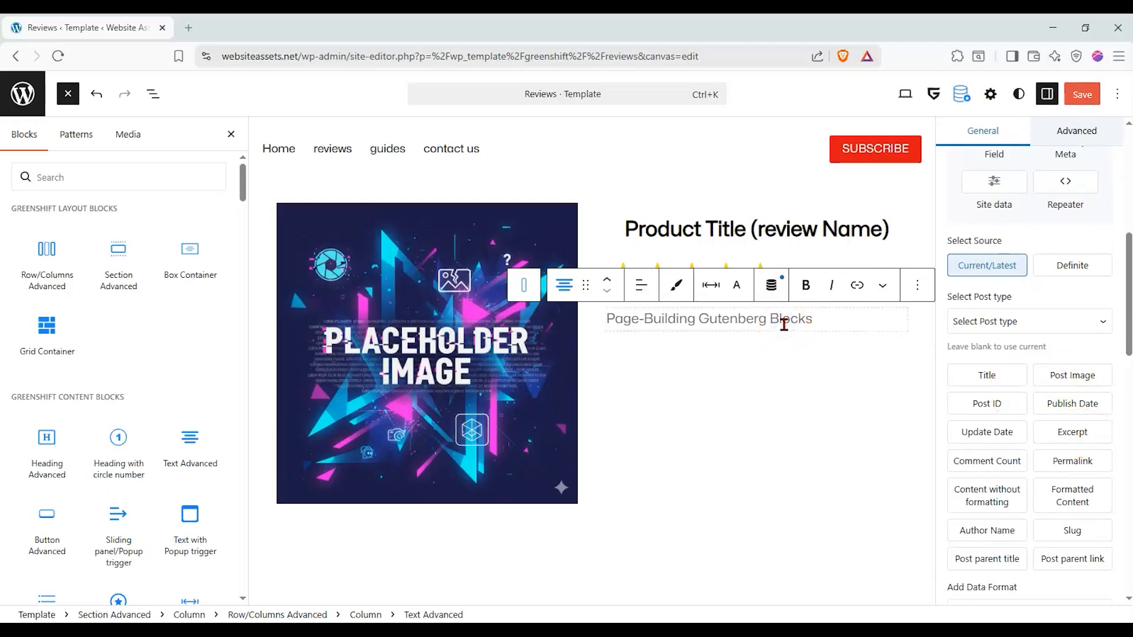
{"action": "type", "text": "\"short verdict"}
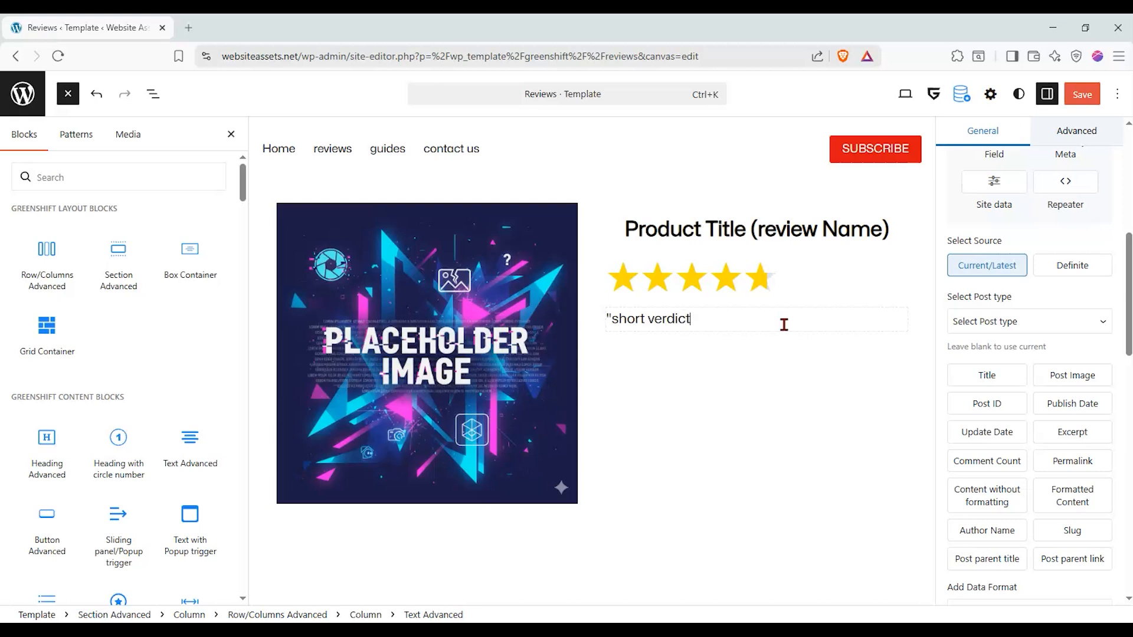
{"action": "left_click", "coordinate": [777, 326]}
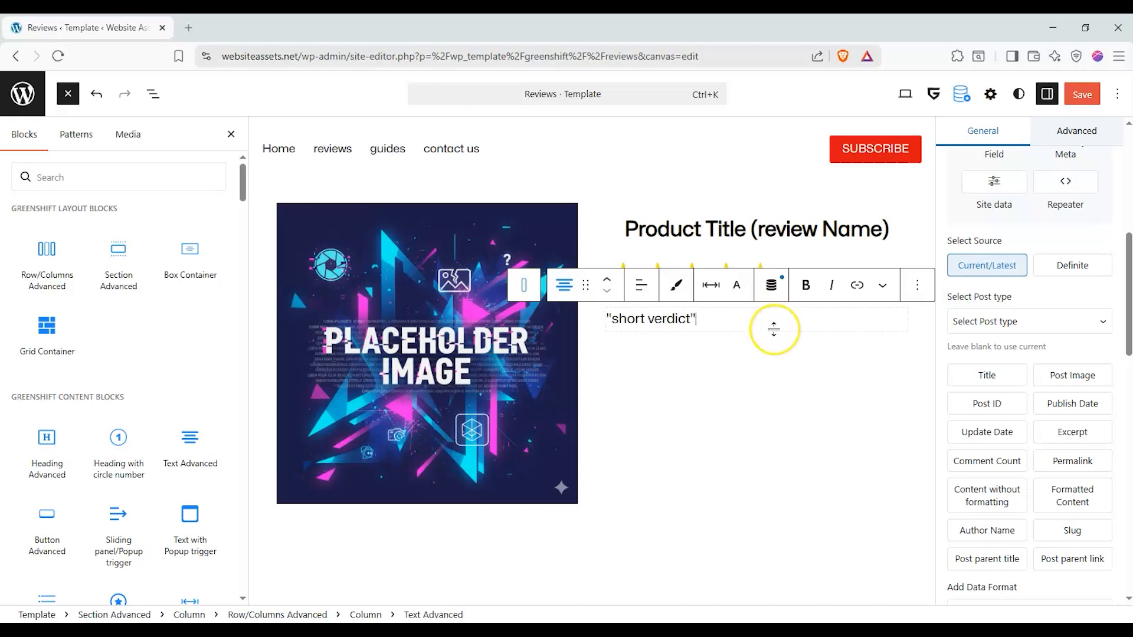
Insert a Button Advanced block below the short verdict text and center it in the column
{"action": "left_click", "coordinate": [756, 364]}
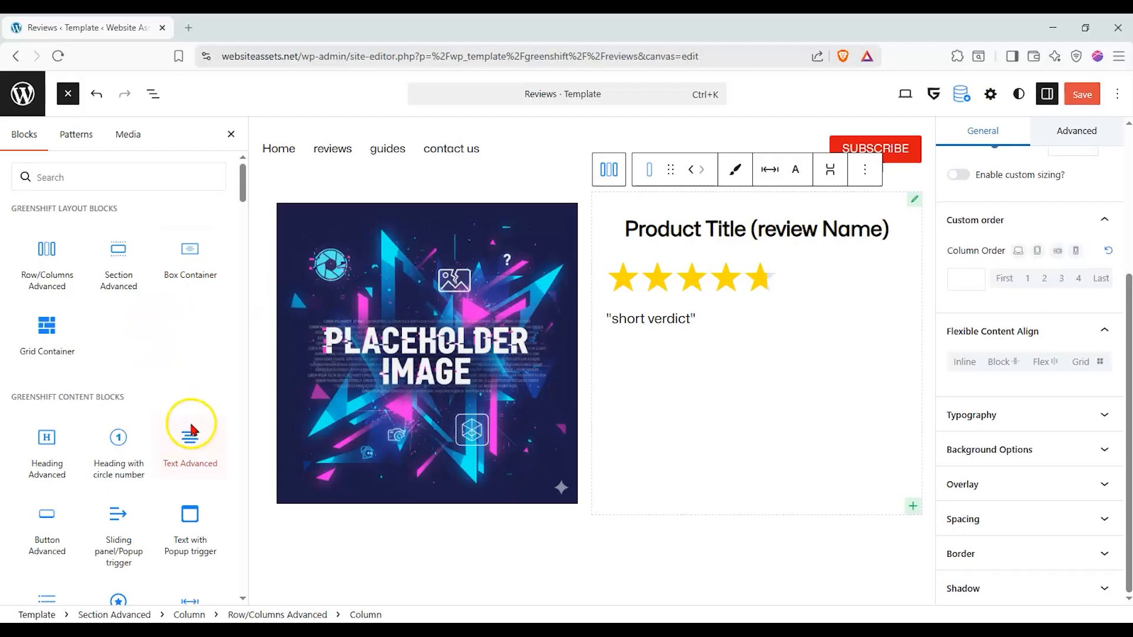
{"action": "mouse_move", "coordinate": [187, 430]}
{"action": "left_click_drag", "start_coordinate": [41, 516], "coordinate": [770, 344]}
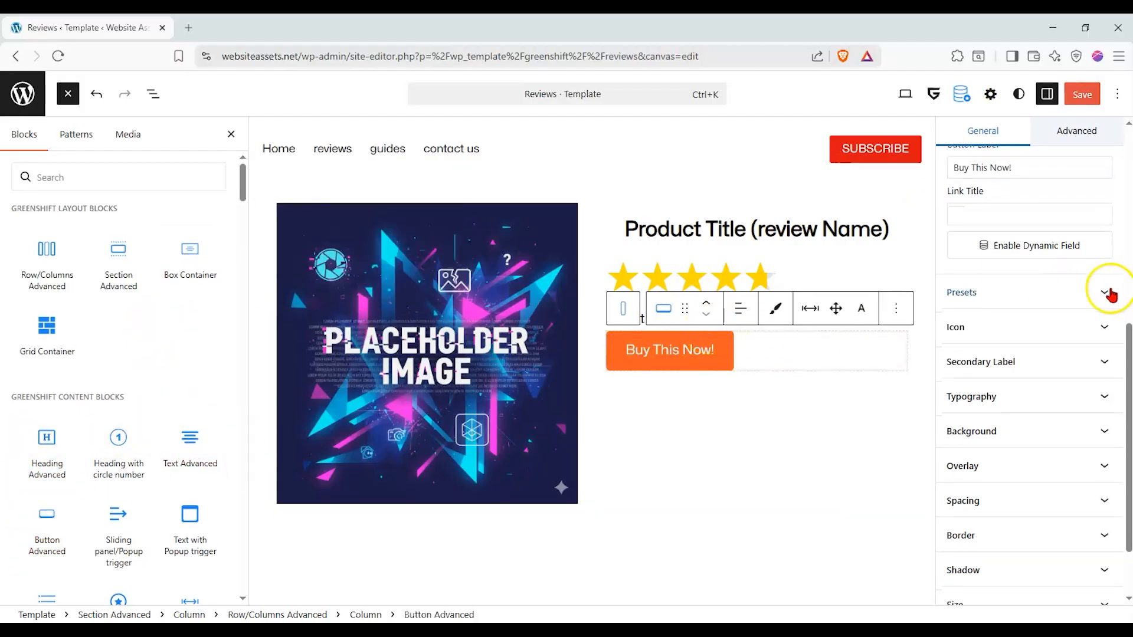
{"action": "scroll", "coordinate": [1097, 307], "scroll_direction": "up", "scroll_amount": 5}
{"action": "left_click", "coordinate": [740, 308]}
{"action": "left_click", "coordinate": [763, 382]}
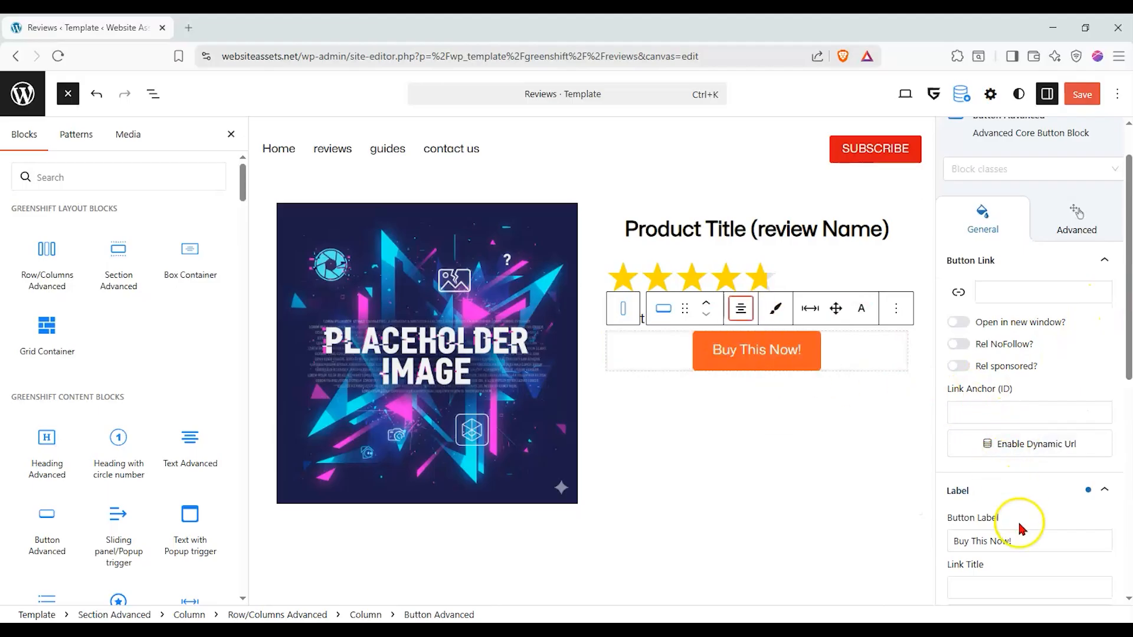
Replace the button label with "CHECK PRICE ON AMAZON!" in capital letters
{"action": "scroll", "coordinate": [1011, 473], "scroll_direction": "down", "scroll_amount": 3}
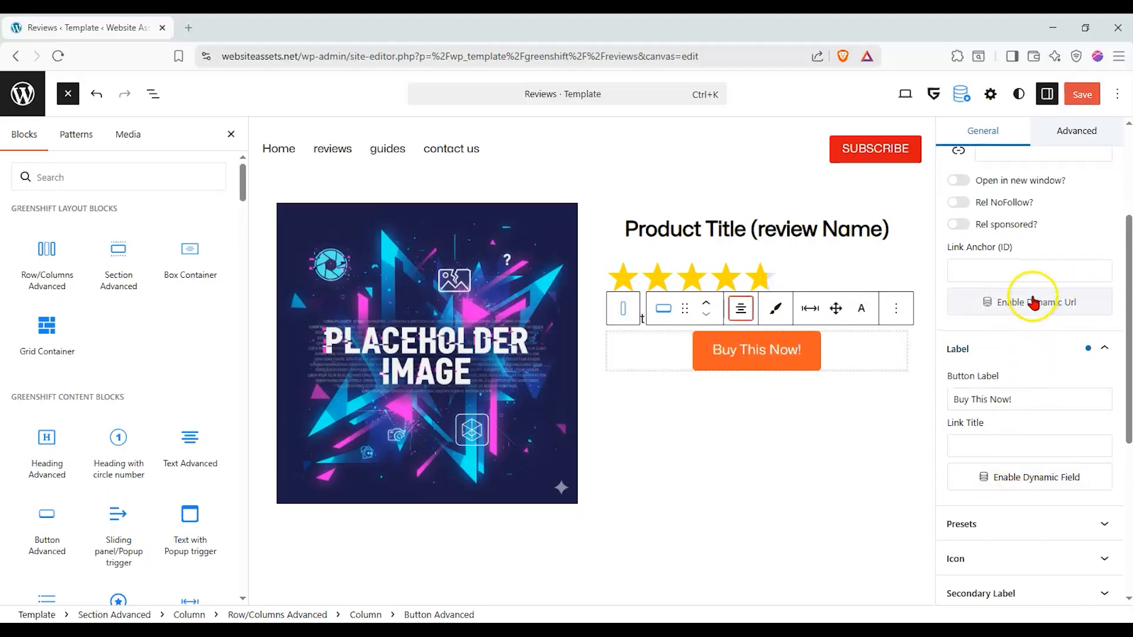
{"action": "left_click_drag", "start_coordinate": [1062, 404], "coordinate": [952, 405]}
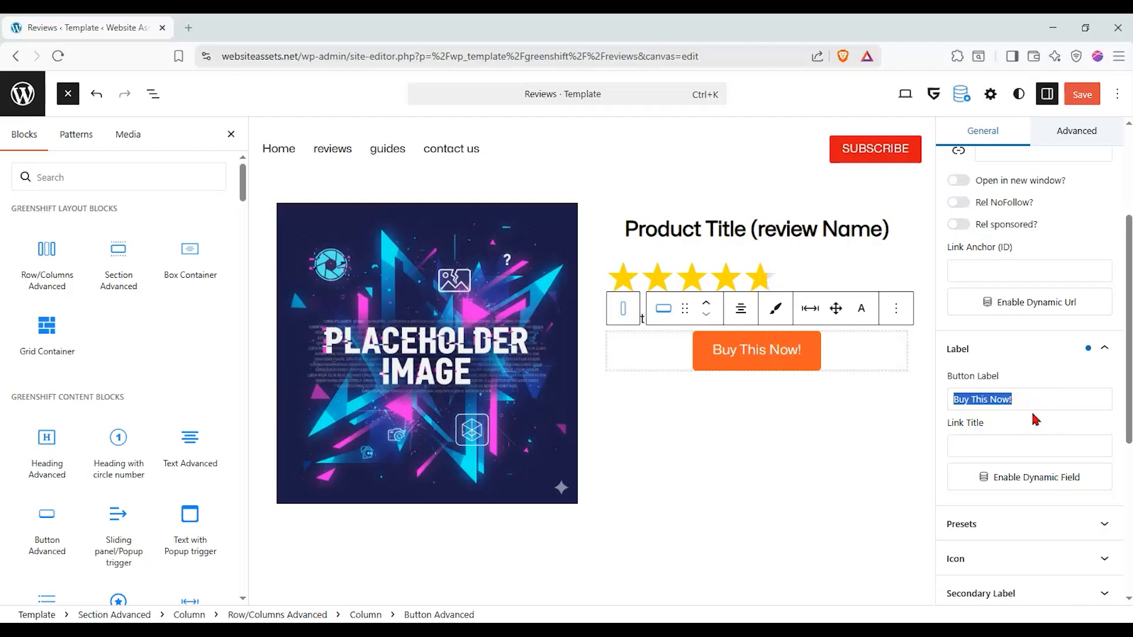
{"action": "type", "text": "Check"}
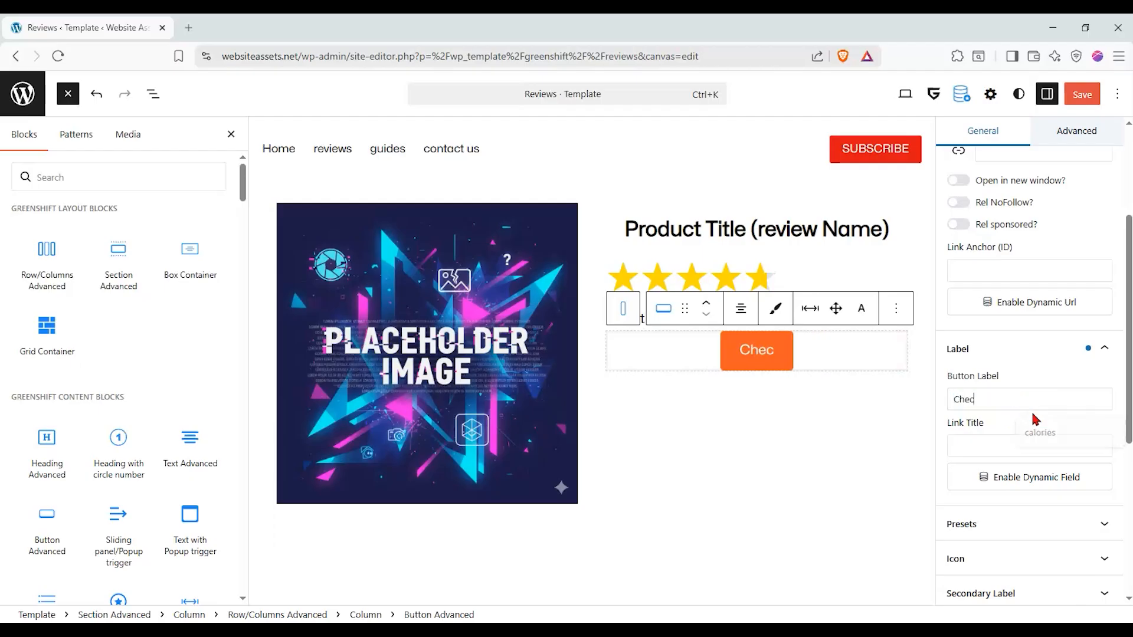
{"action": "key", "text": "BackSpace"}
{"action": "key", "text": "BackSpace"}
{"action": "key", "text": "BackSpace"}
{"action": "key", "text": "BackSpace"}
{"action": "type", "text": "H"}
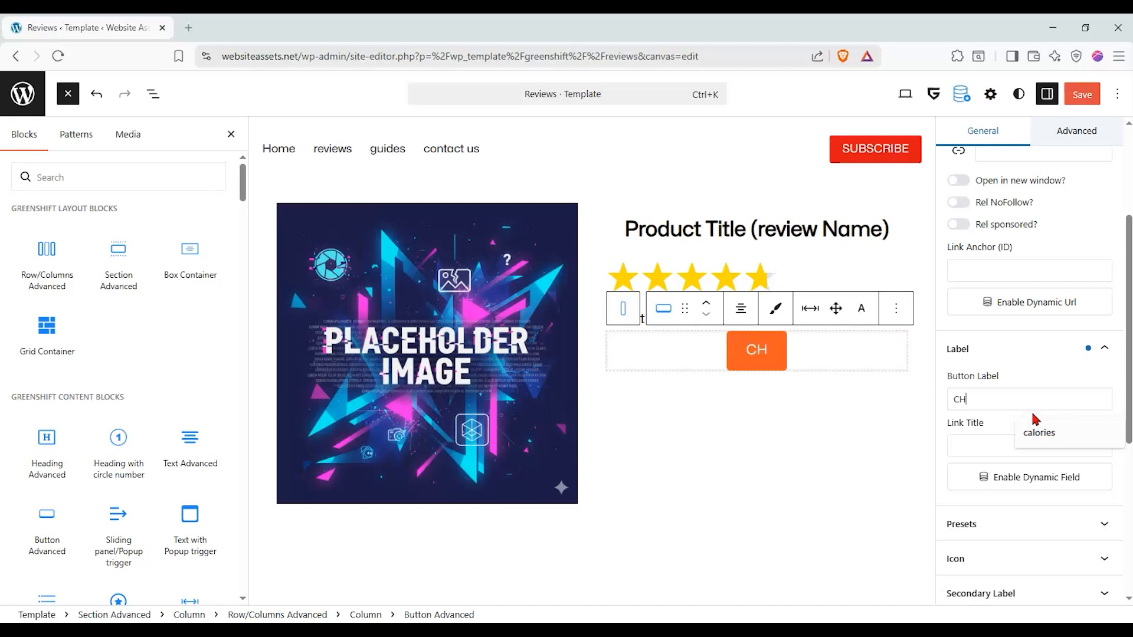
{"action": "type", "text": "ECK PRICE ON AM"}
{"action": "key", "text": "BackSpace"}
{"action": "type", "text": "AMAZON!"}
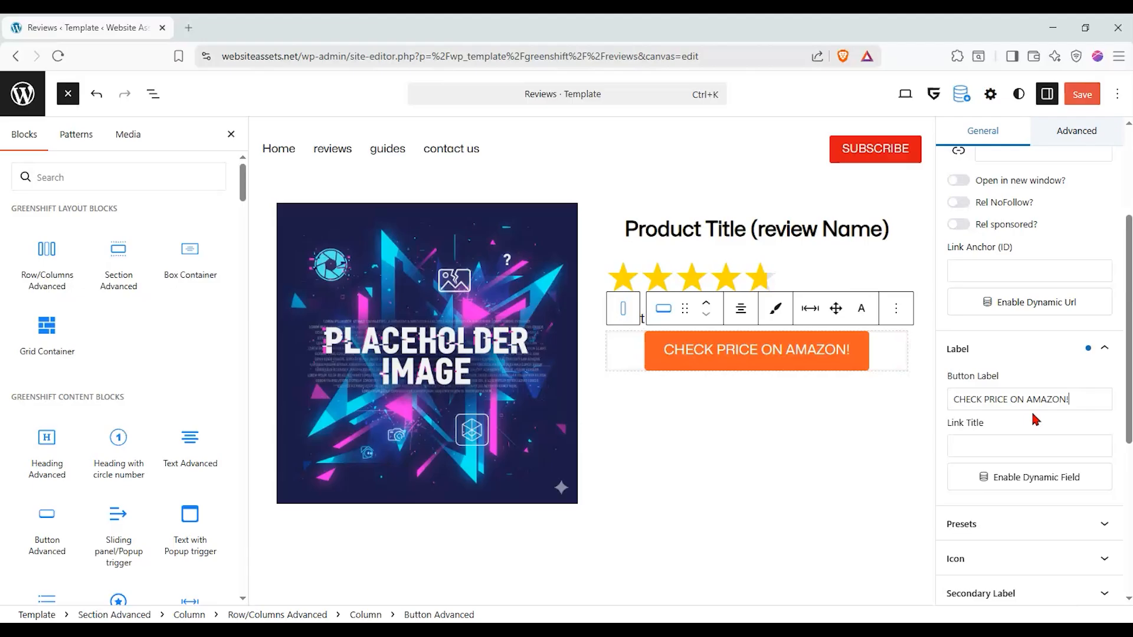
{"action": "left_click", "coordinate": [855, 349]}
{"action": "left_click", "coordinate": [1065, 358]}
{"action": "left_click", "coordinate": [1089, 385]}
{"action": "left_click_drag", "start_coordinate": [1097, 405], "coordinate": [946, 397]}
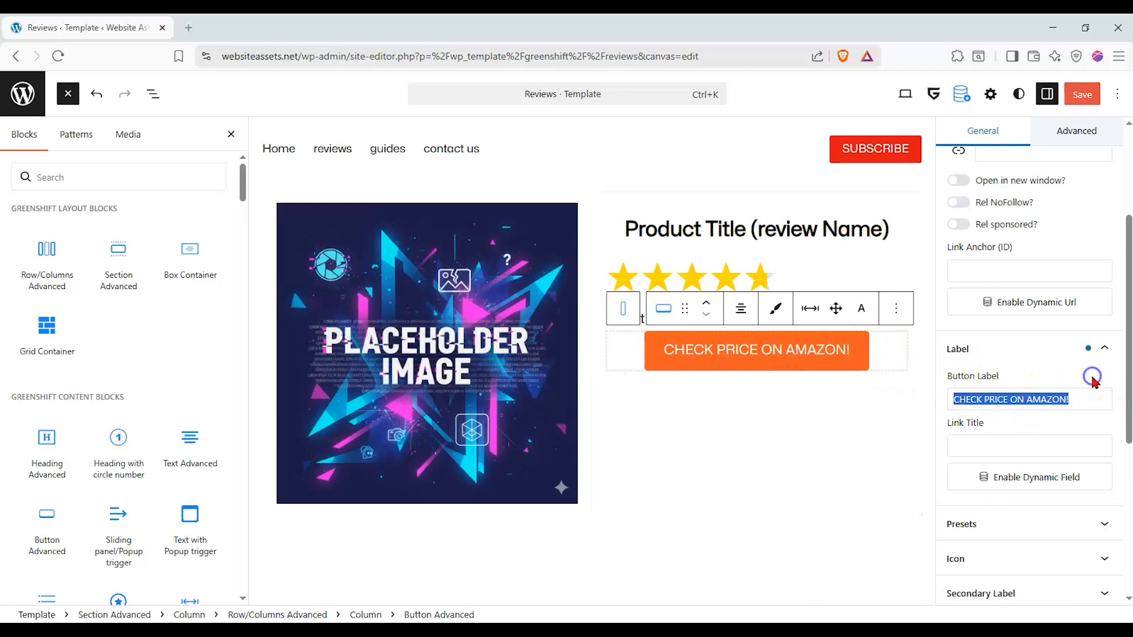
Apply the red Click Me30 preset to the button
{"action": "left_click", "coordinate": [1073, 523]}
{"action": "scroll", "coordinate": [1034, 416], "scroll_direction": "down", "scroll_amount": 4}
{"action": "scroll", "coordinate": [1034, 416], "scroll_direction": "down", "scroll_amount": 15}
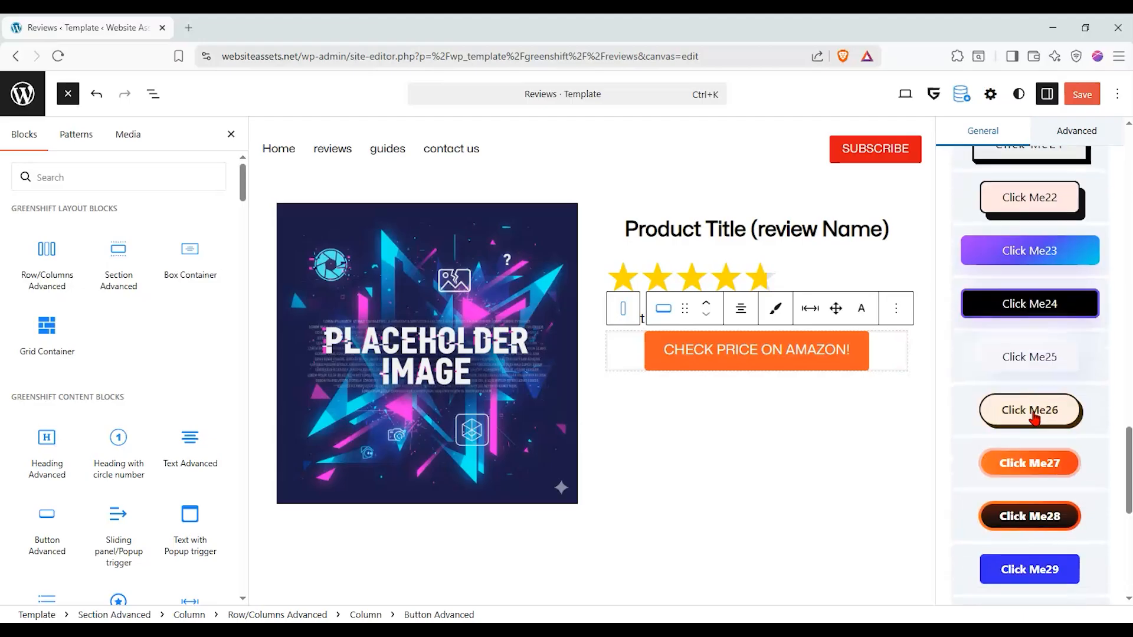
{"action": "left_click", "coordinate": [1033, 416]}
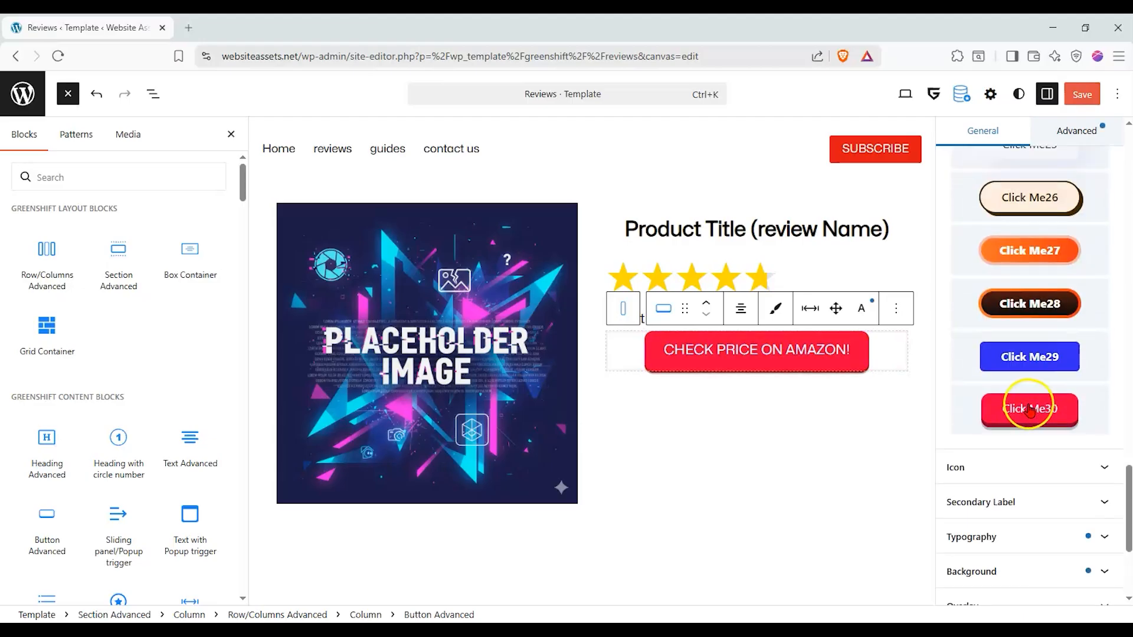
Make the column holding the product details a downward flex layout with Justify Content and Align Content centered and items stretched
{"action": "left_click", "coordinate": [88, 140]}
{"action": "left_click", "coordinate": [153, 94]}
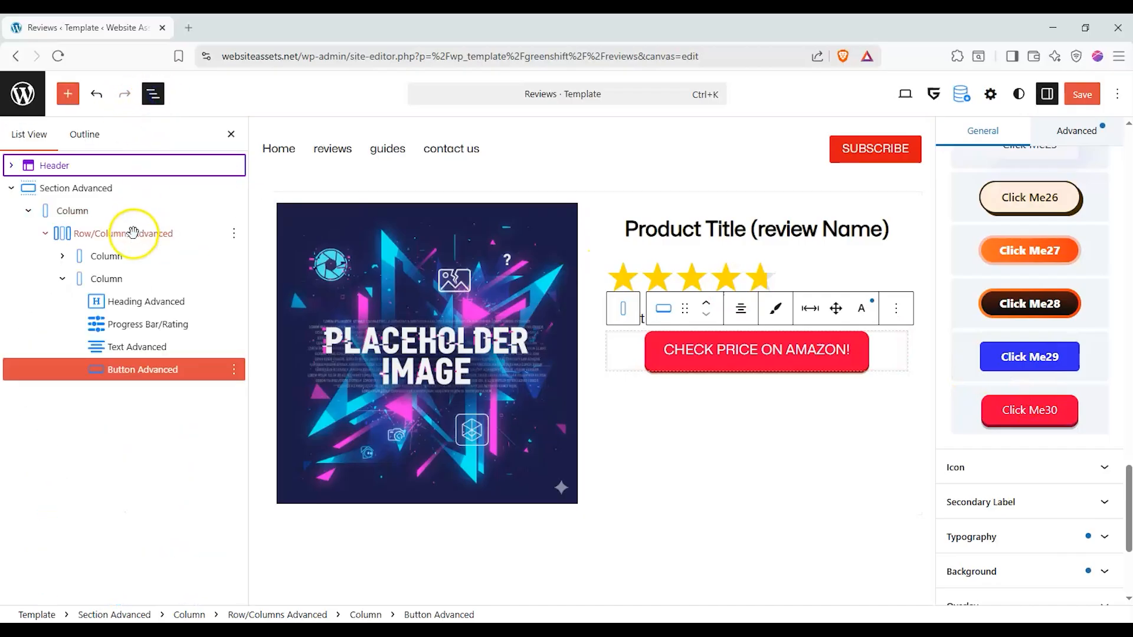
{"action": "left_click", "coordinate": [112, 279]}
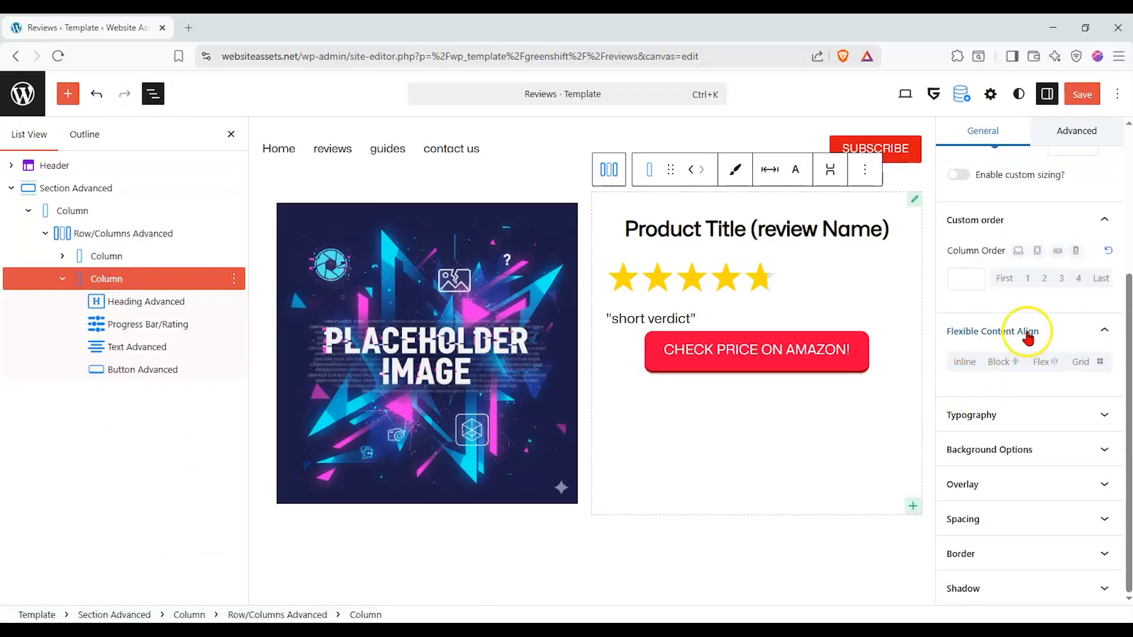
{"action": "left_click", "coordinate": [1054, 362]}
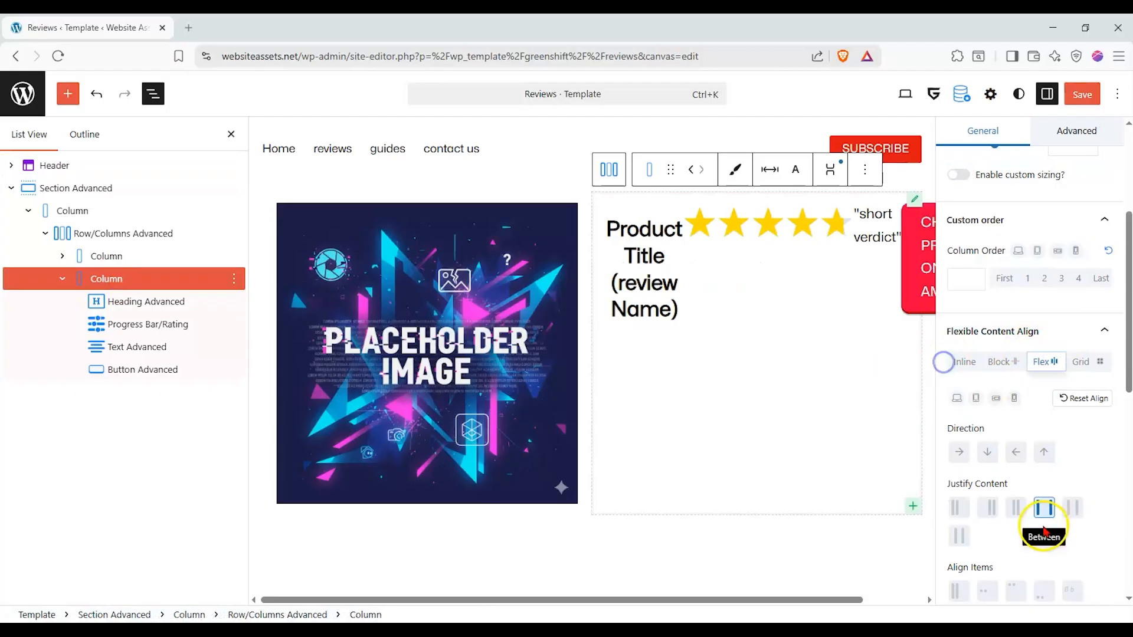
{"action": "left_click", "coordinate": [1015, 507]}
{"action": "left_click", "coordinate": [986, 452]}
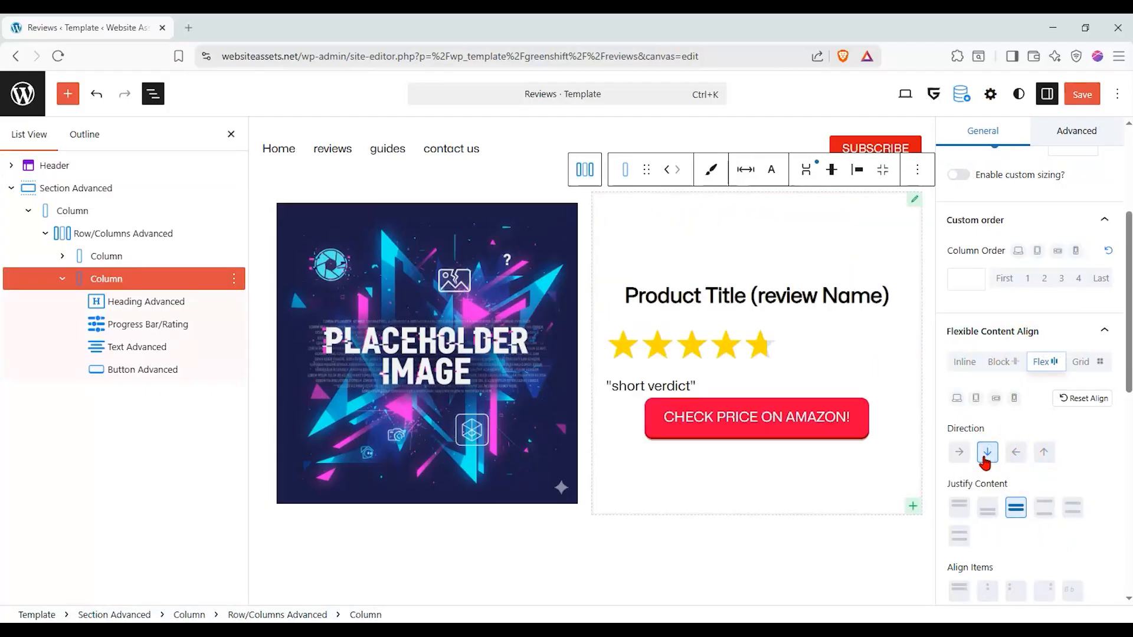
{"action": "scroll", "coordinate": [1042, 450], "scroll_direction": "down", "scroll_amount": 3}
{"action": "left_click", "coordinate": [1014, 436]}
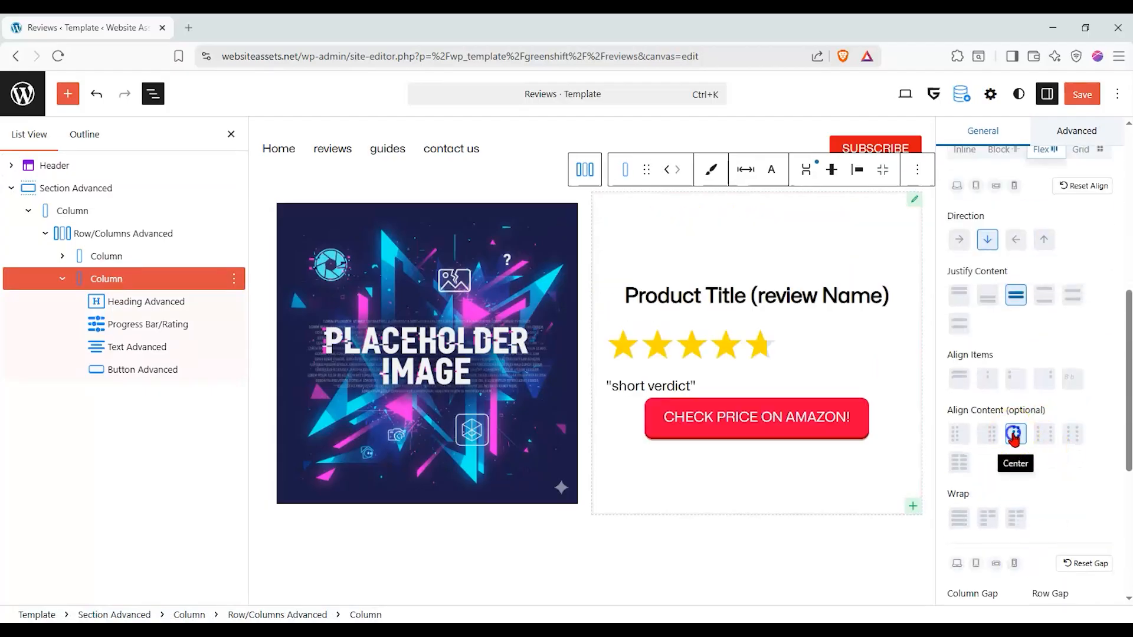
{"action": "left_click", "coordinate": [960, 377]}
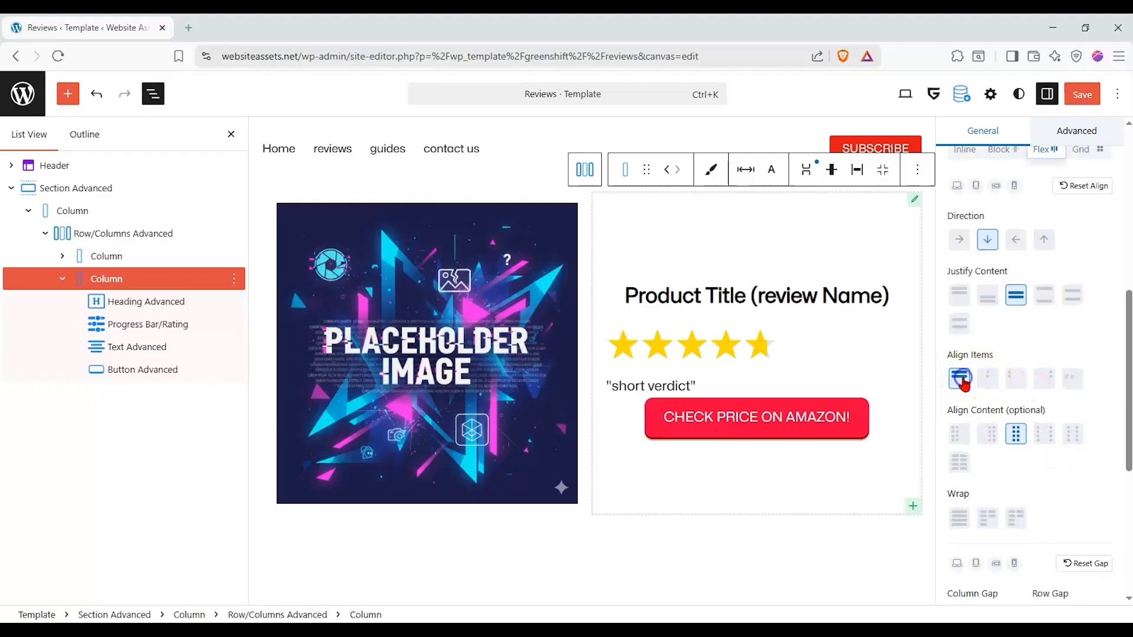
Try other Justify Content options for the product details column and return it to Center
{"action": "left_click", "coordinate": [1044, 295]}
{"action": "left_click", "coordinate": [1072, 296]}
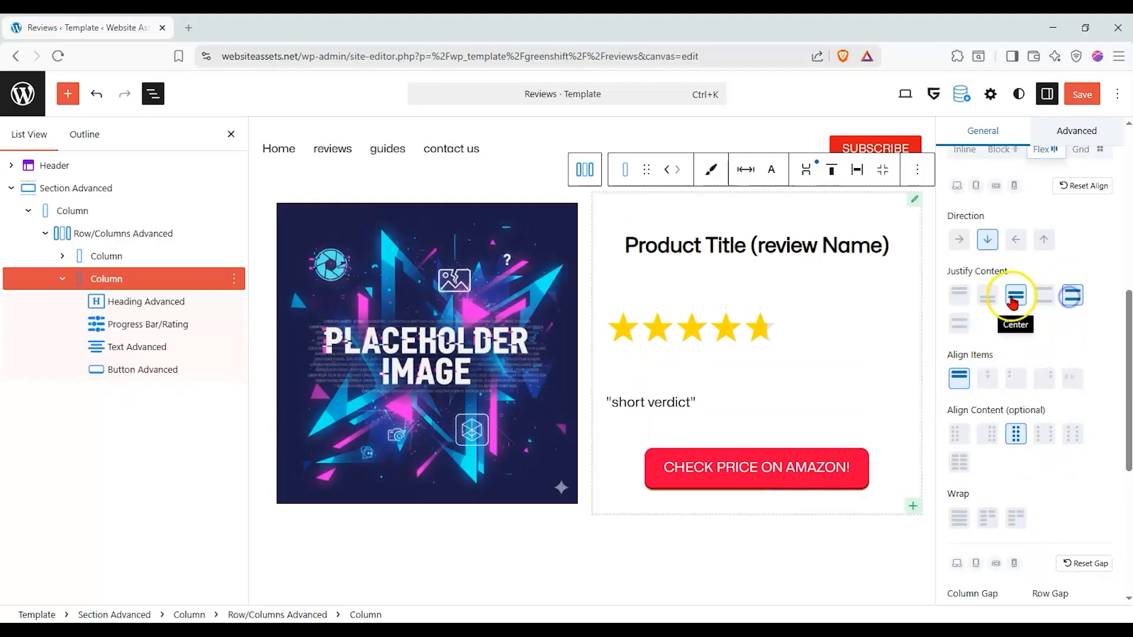
{"action": "left_click", "coordinate": [987, 295]}
{"action": "left_click", "coordinate": [1015, 295]}
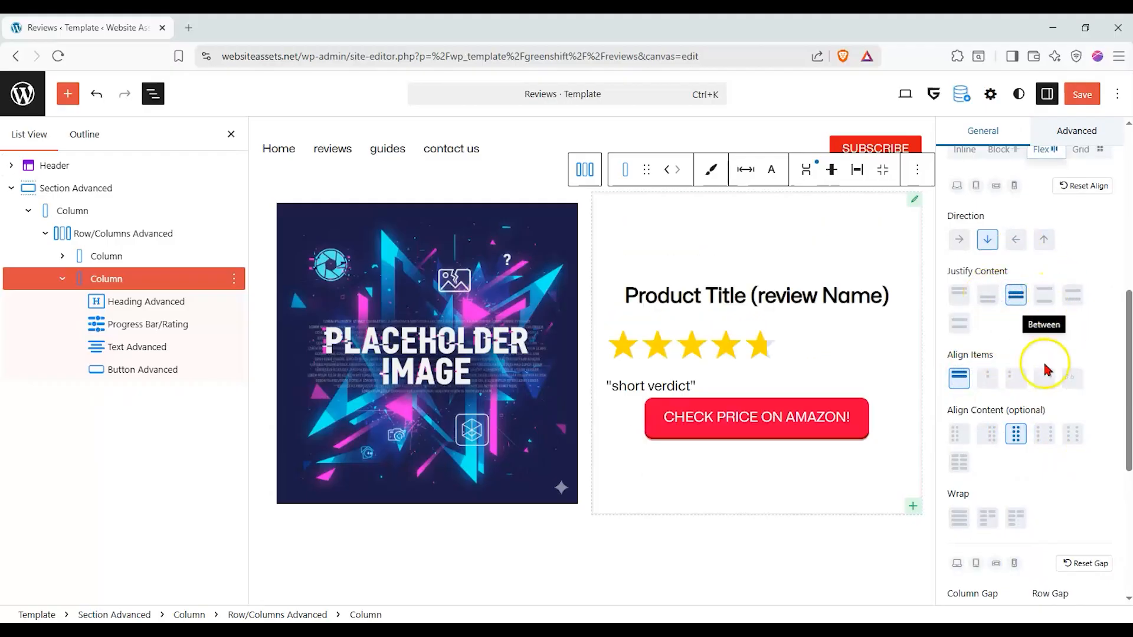
Enable wrapping for the product details column's flex content and set its Align Content to Center
{"action": "left_click", "coordinate": [1009, 518]}
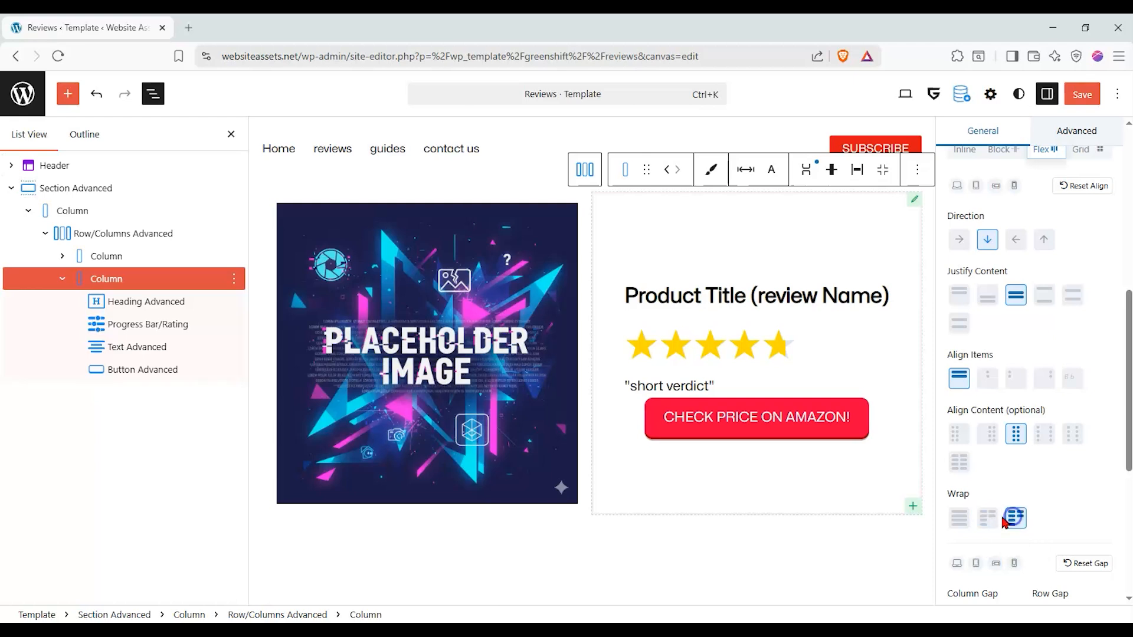
{"action": "left_click", "coordinate": [958, 518]}
{"action": "left_click", "coordinate": [987, 518]}
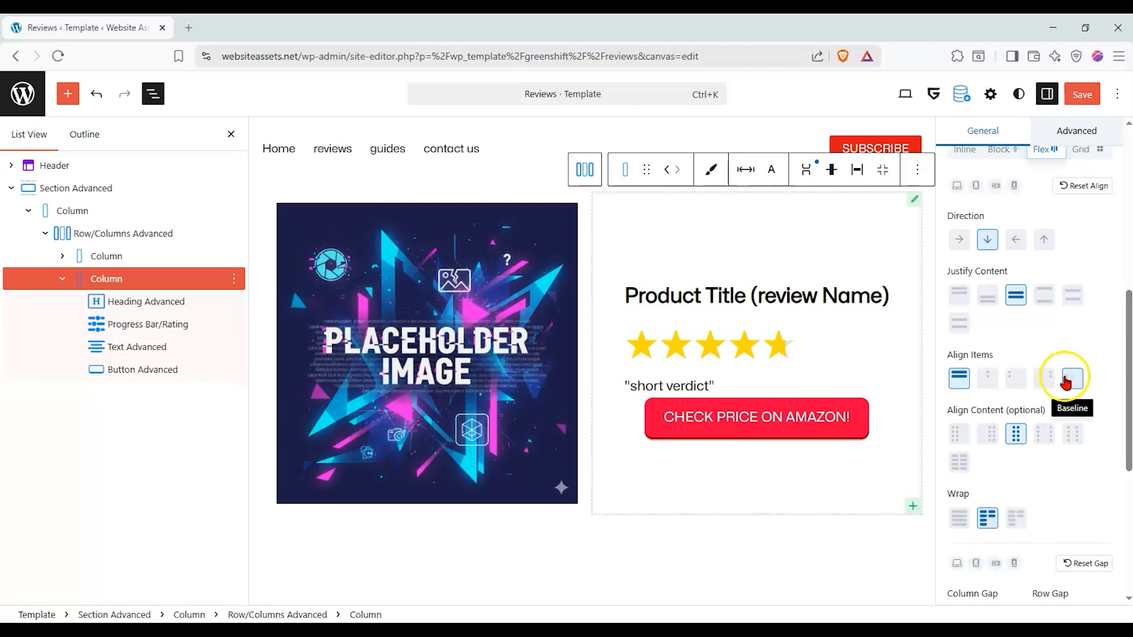
{"action": "scroll", "coordinate": [1065, 382], "scroll_direction": "up", "scroll_amount": 1}
{"action": "left_click", "coordinate": [959, 532]}
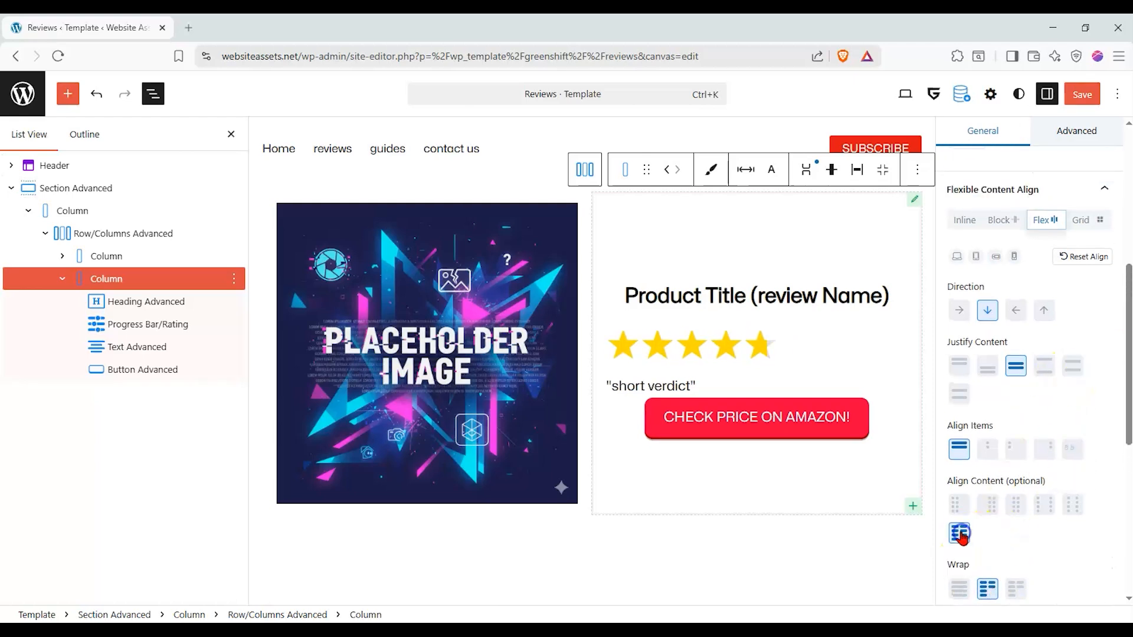
{"action": "left_click", "coordinate": [1013, 506]}
{"action": "left_click", "coordinate": [987, 506]}
{"action": "left_click", "coordinate": [1014, 506]}
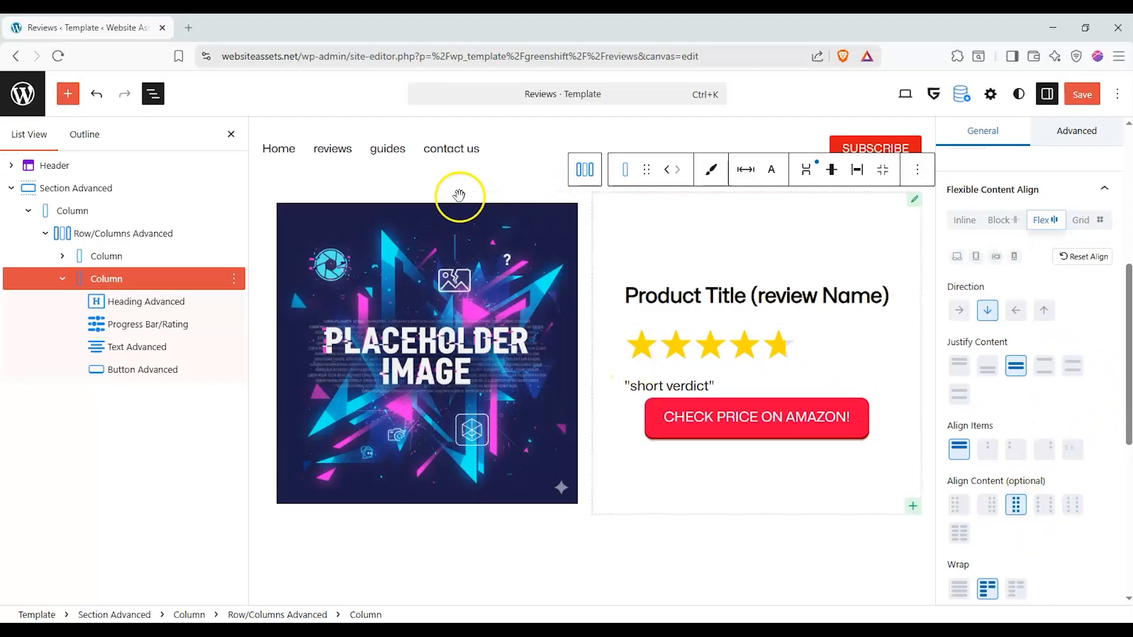
Set the background color of the Section Advanced block to pale peach, FCD7CC
{"action": "left_click", "coordinate": [107, 188]}
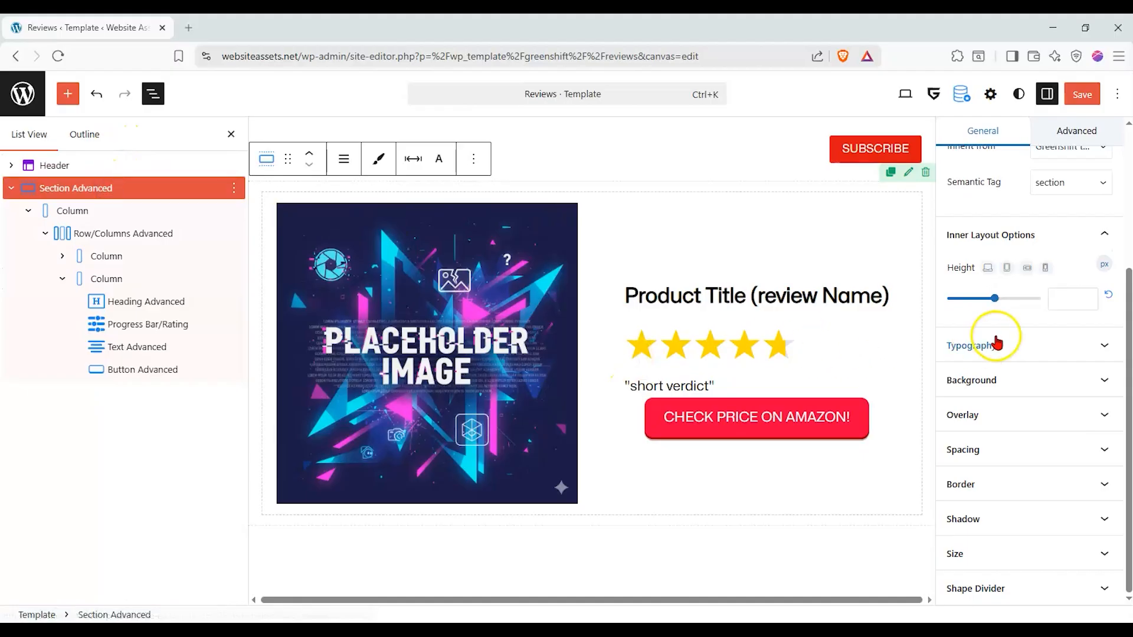
{"action": "left_click", "coordinate": [1072, 380]}
{"action": "left_click", "coordinate": [1088, 499]}
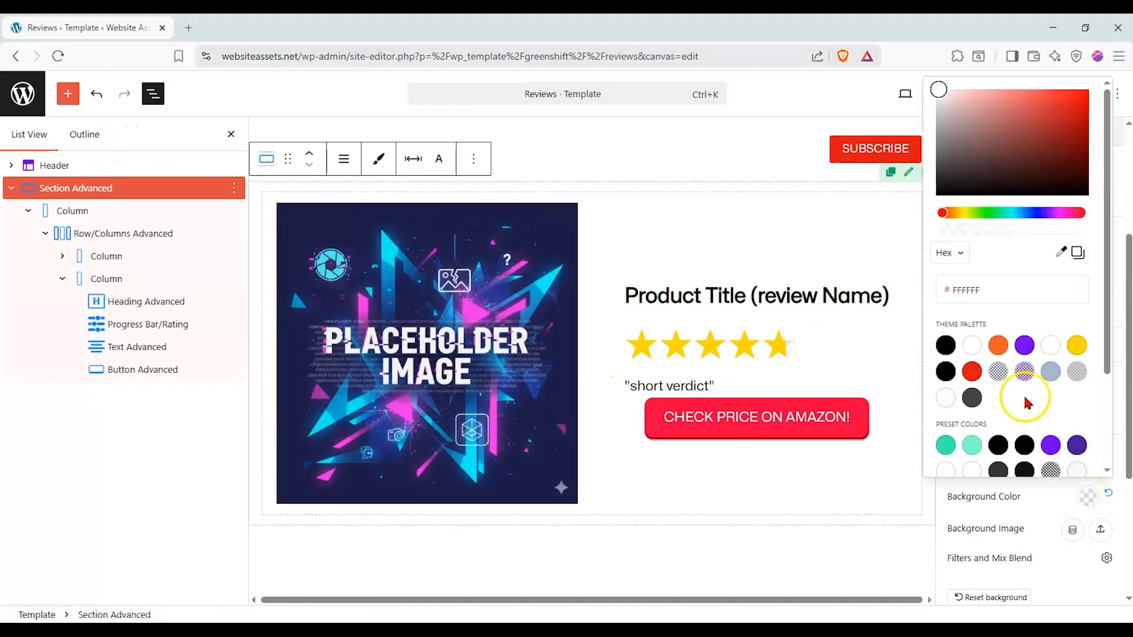
{"action": "left_click", "coordinate": [998, 345]}
{"action": "left_click", "coordinate": [954, 108]}
{"action": "left_click_drag", "start_coordinate": [954, 108], "coordinate": [966, 91]}
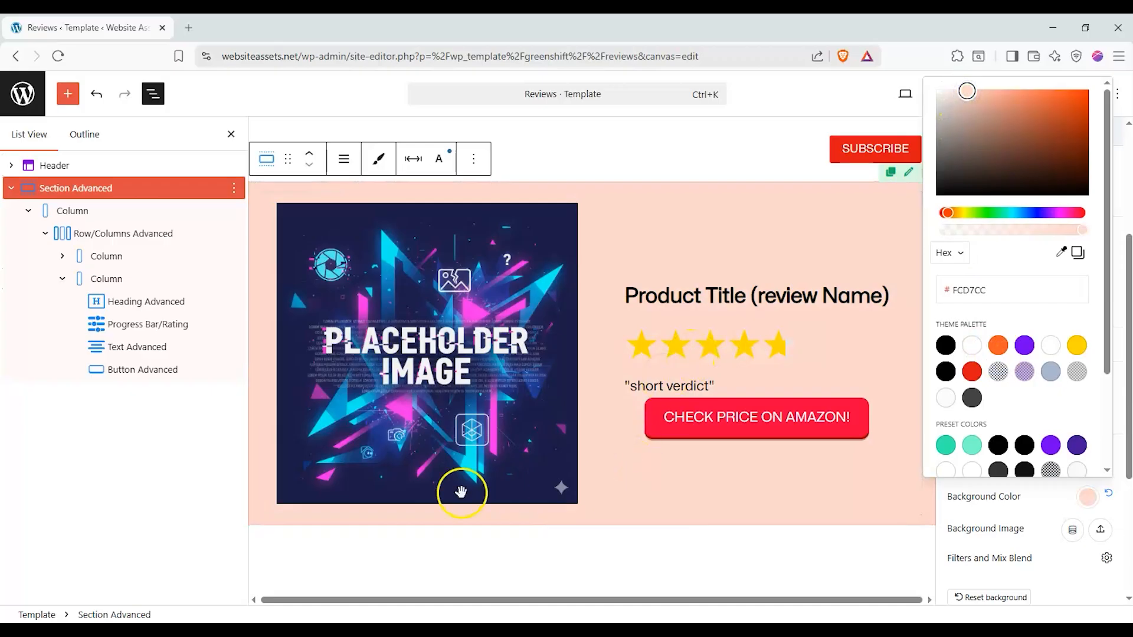
Add a second Section Advanced block below the peach section and place a Text Advanced block inside it
{"action": "left_click", "coordinate": [19, 196]}
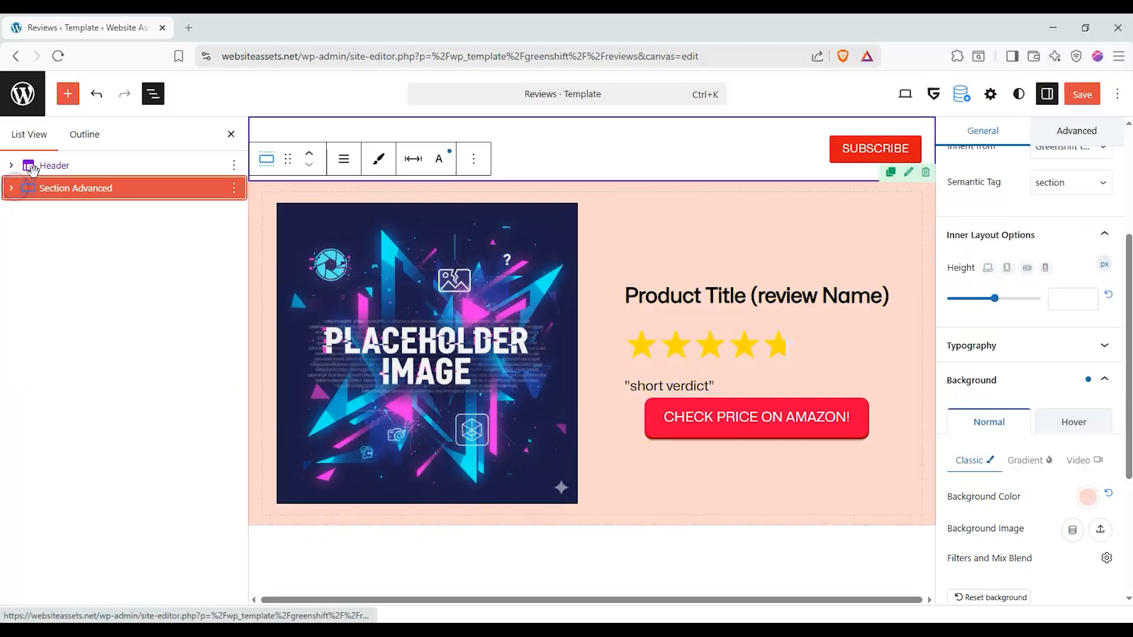
{"action": "left_click", "coordinate": [70, 95]}
{"action": "mouse_move", "coordinate": [116, 243]}
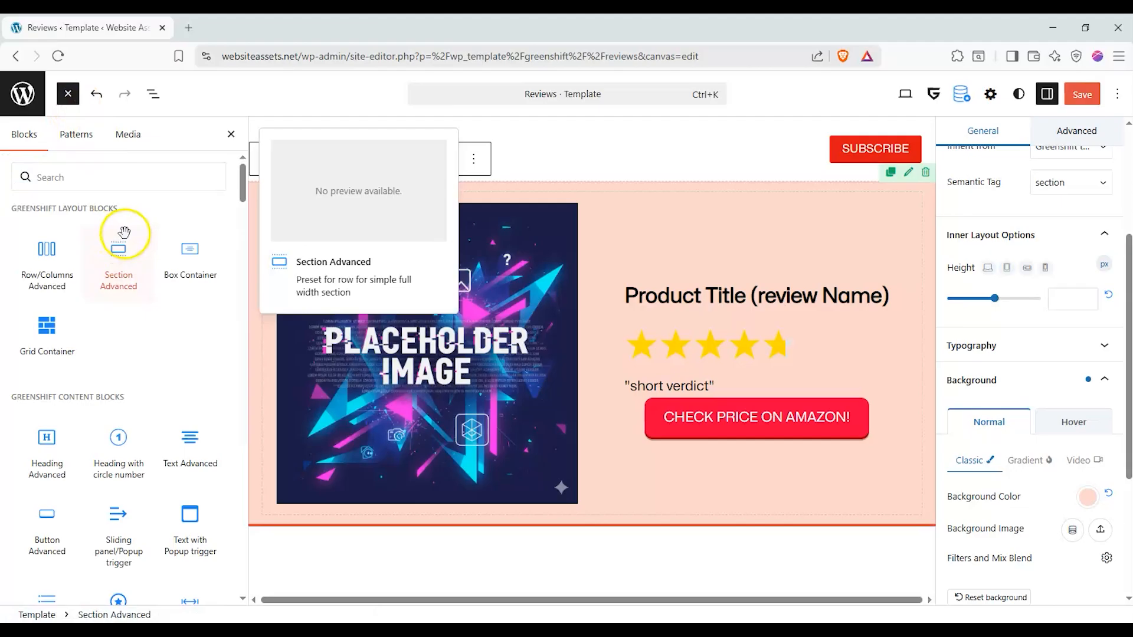
{"action": "left_click_drag", "start_coordinate": [126, 253], "coordinate": [463, 531]}
{"action": "mouse_move", "coordinate": [198, 446]}
{"action": "left_click_drag", "start_coordinate": [198, 446], "coordinate": [519, 533]}
Enter "POST BODY" as the placeholder text of the new Text Advanced block
{"action": "mouse_move", "coordinate": [79, 357]}
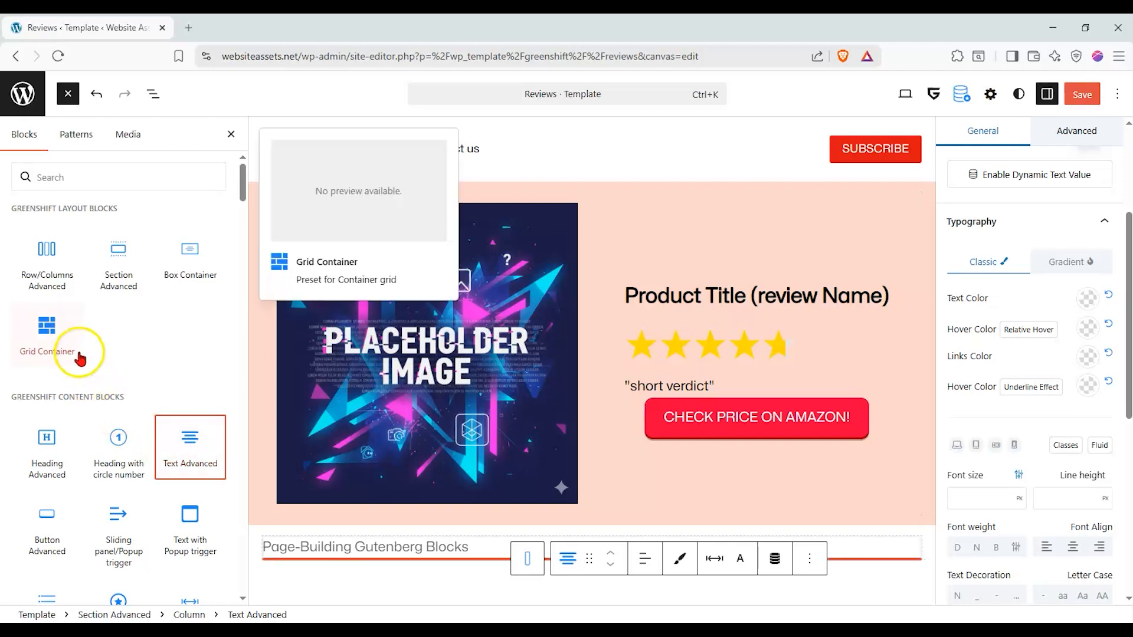
{"action": "left_click", "coordinate": [430, 542]}
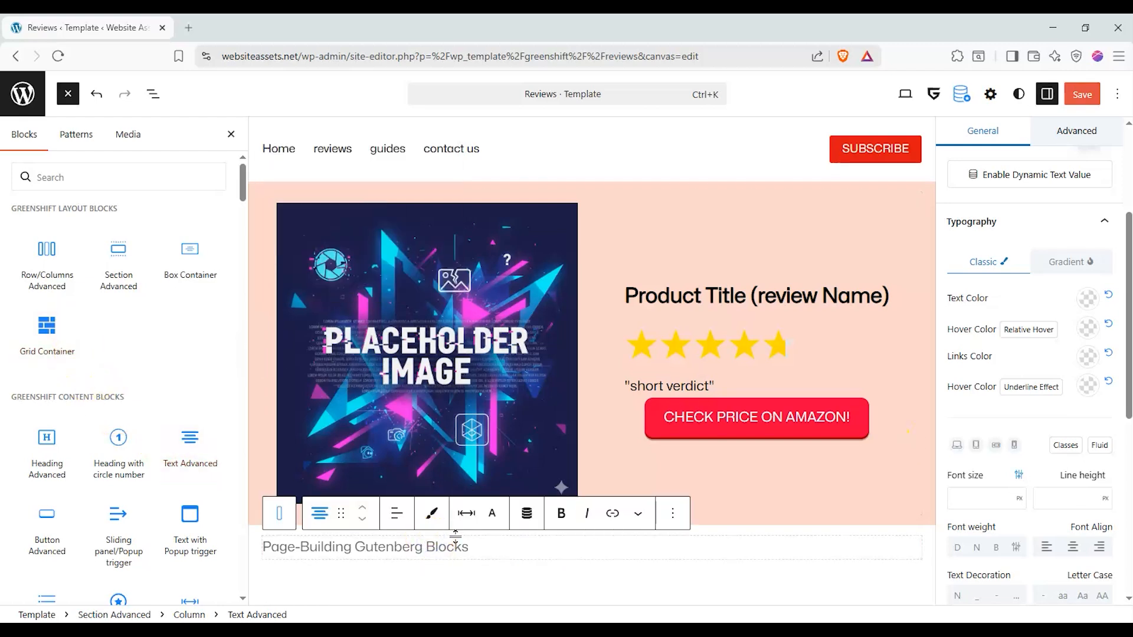
{"action": "type", "text": "POST BODY"}
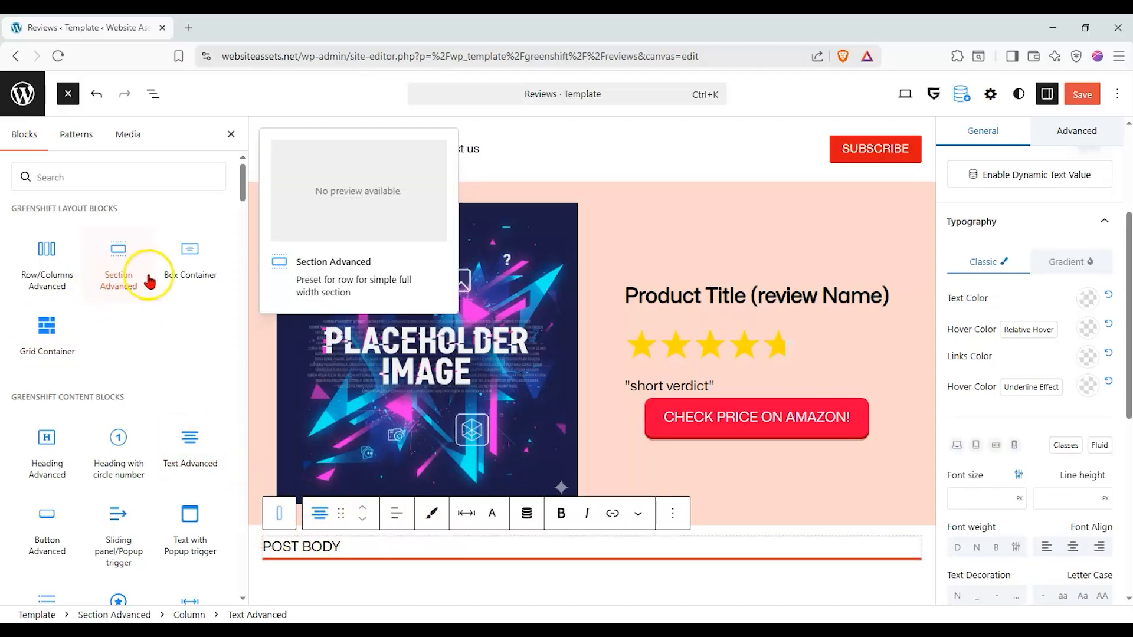
Insert a Heading Advanced block above the POST BODY text reading "What our editor thinks:"
{"action": "left_click_drag", "start_coordinate": [57, 462], "coordinate": [328, 506]}
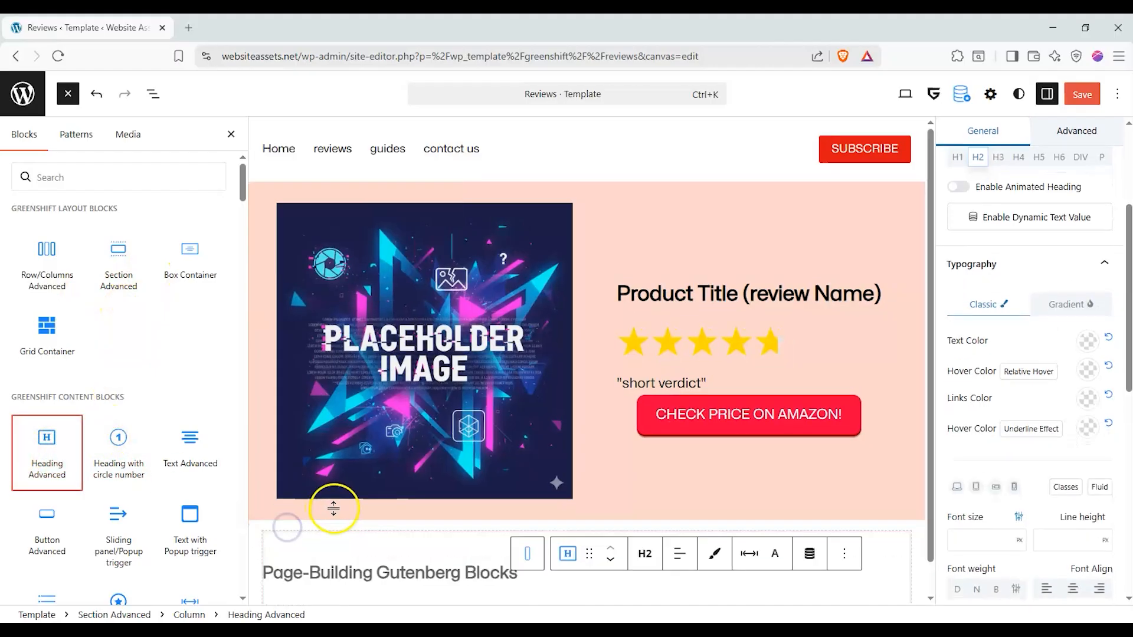
{"action": "left_click", "coordinate": [395, 578]}
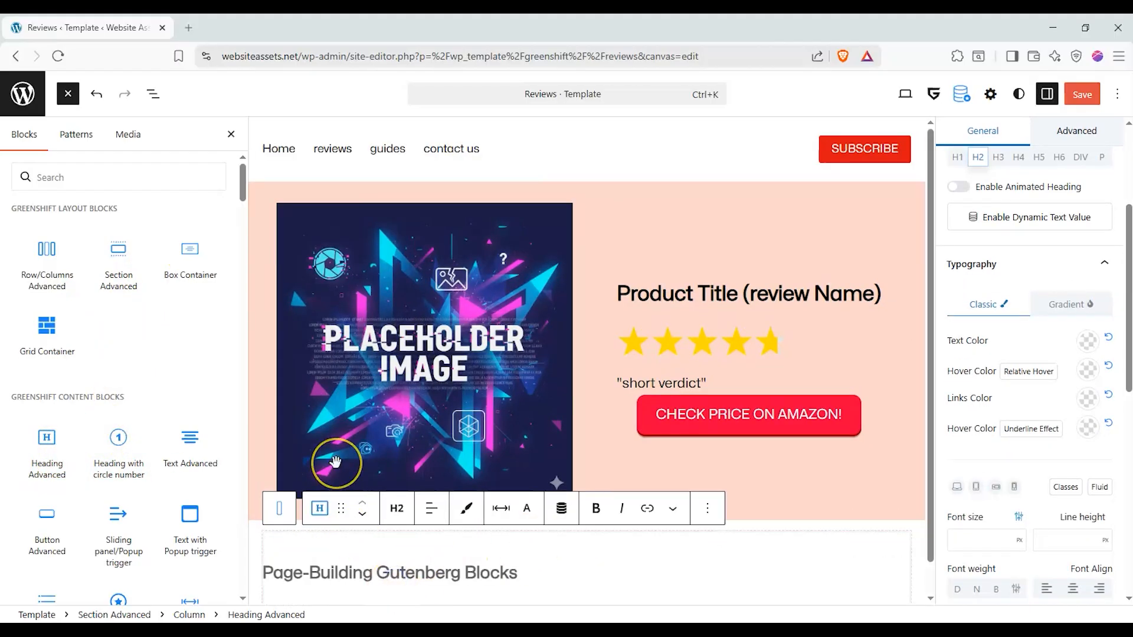
{"action": "type", "text": "WHa"}
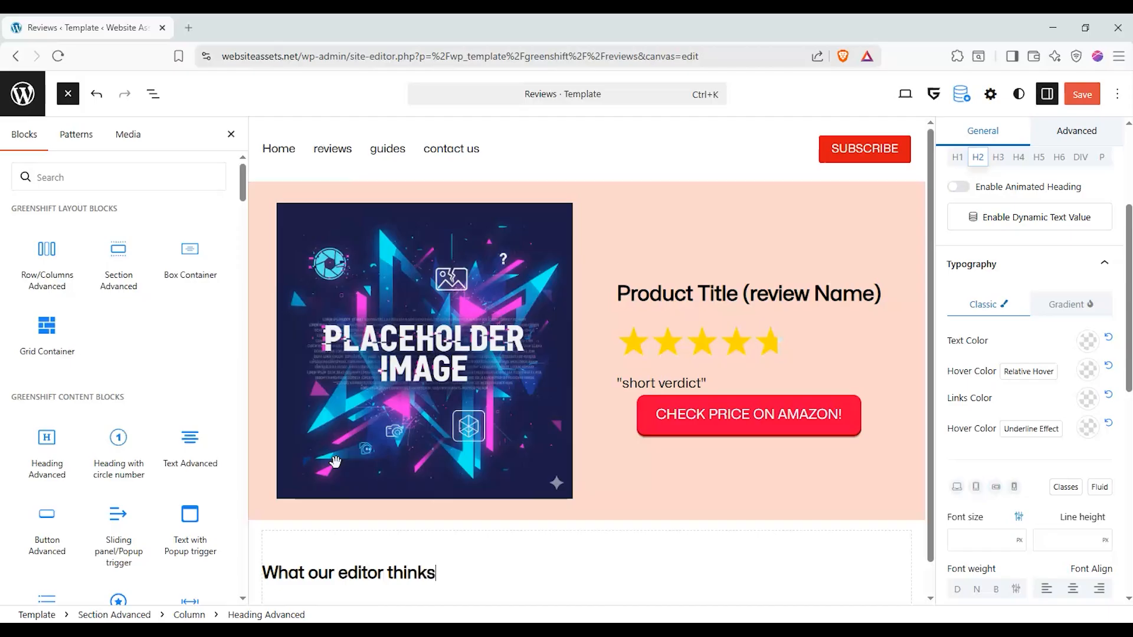
{"action": "scroll", "coordinate": [443, 430], "scroll_direction": "down", "scroll_amount": 1}
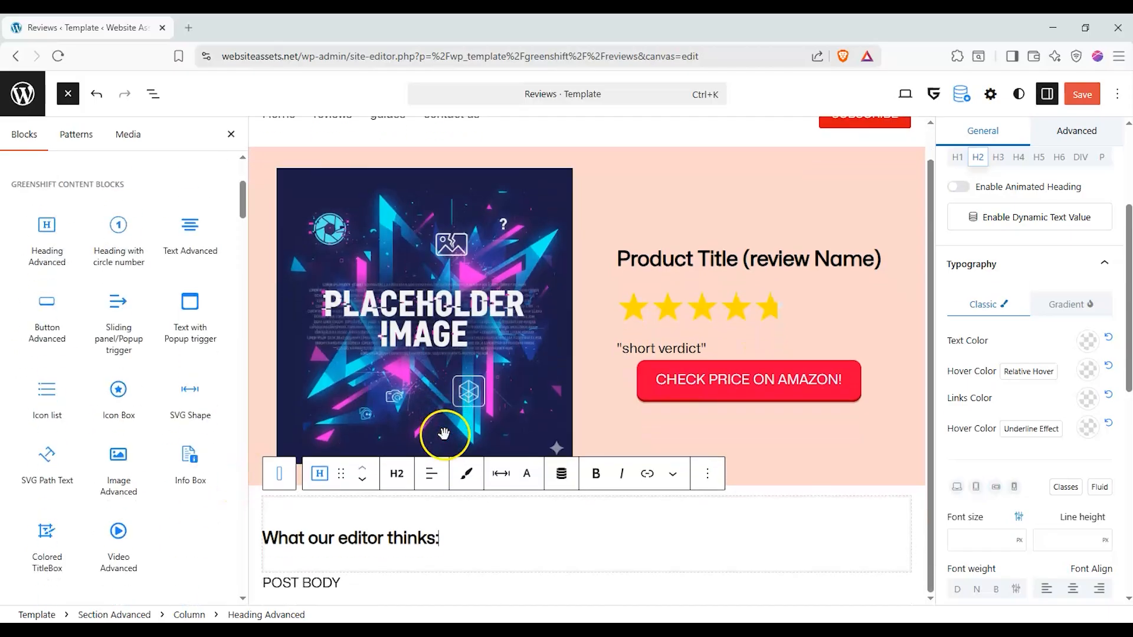
{"action": "scroll", "coordinate": [1017, 497], "scroll_direction": "up", "scroll_amount": 3}
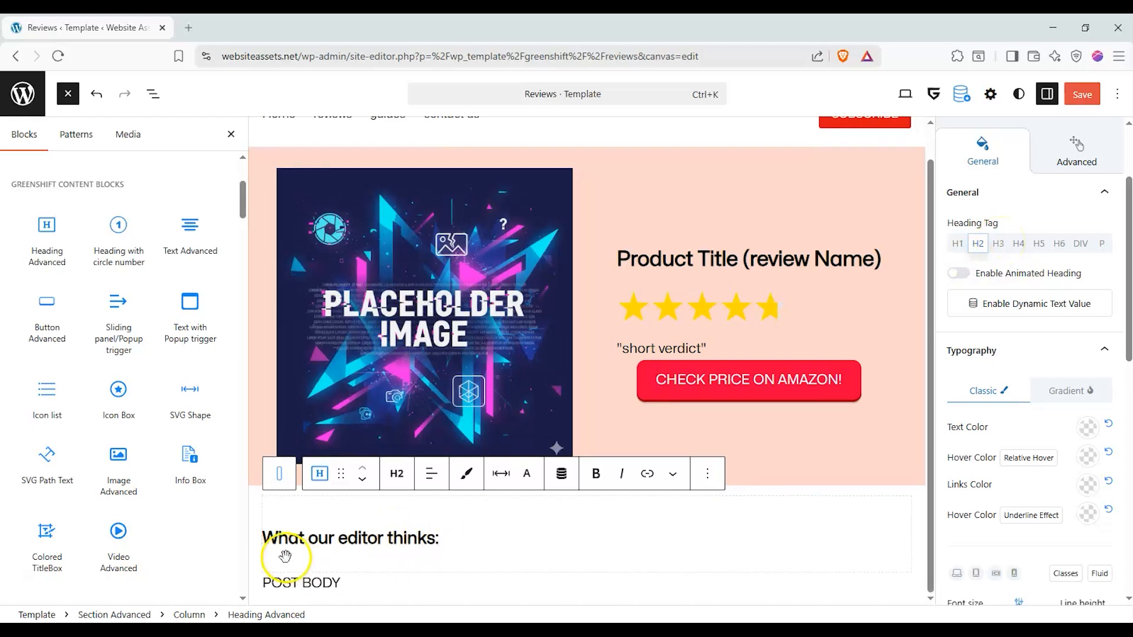
Try enabling the dynamic text value on the POST BODY text block
{"action": "left_click", "coordinate": [401, 584]}
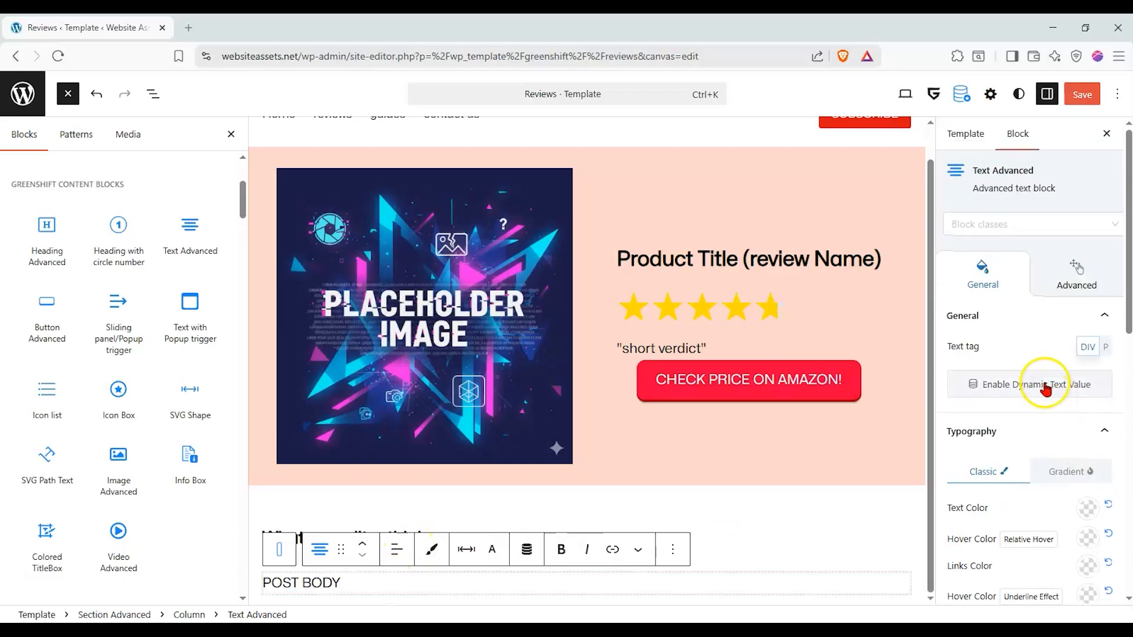
{"action": "left_click", "coordinate": [1042, 381]}
{"action": "left_click", "coordinate": [996, 385]}
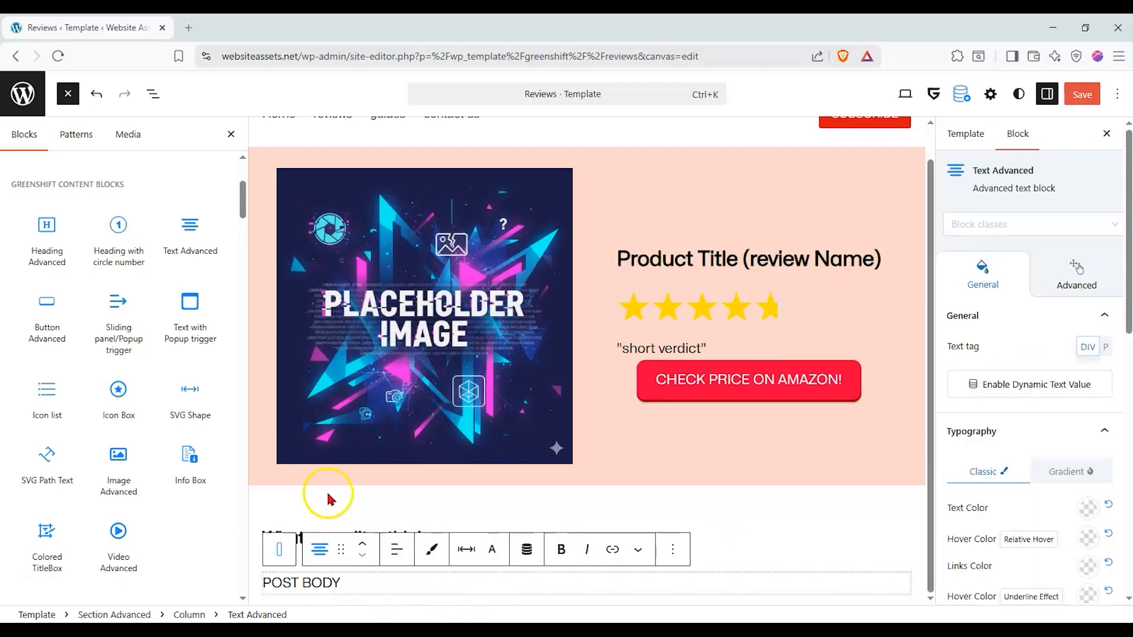
Give the "What our editor thinks:" section a mint green preset background colour with its opacity reduced to about half
{"action": "left_click", "coordinate": [257, 502]}
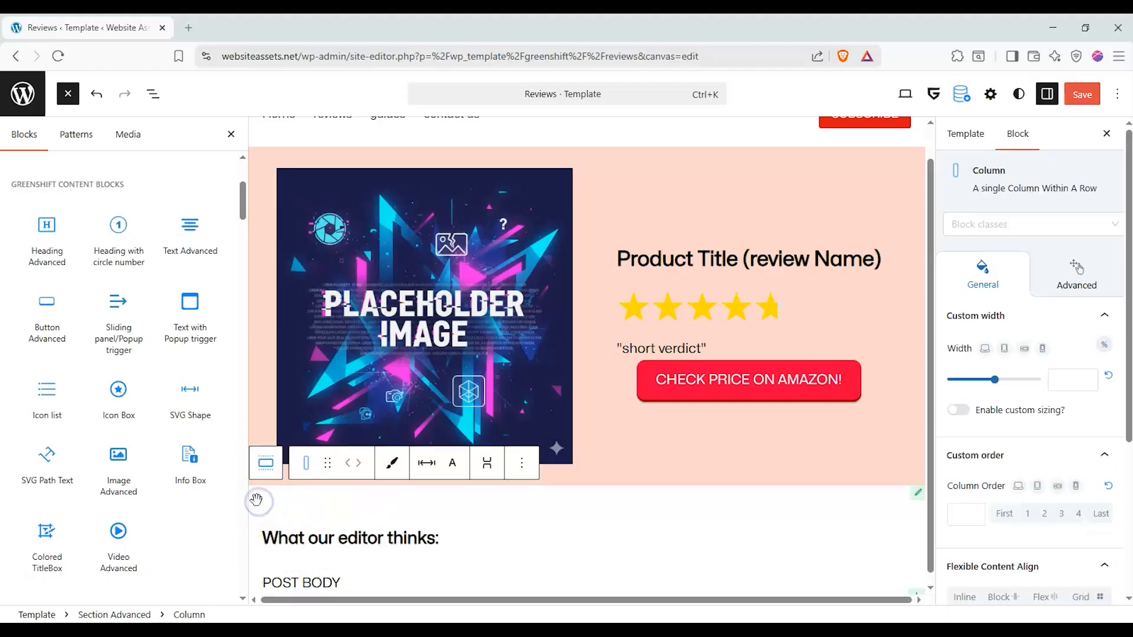
{"action": "scroll", "coordinate": [1062, 407], "scroll_direction": "down", "scroll_amount": 4}
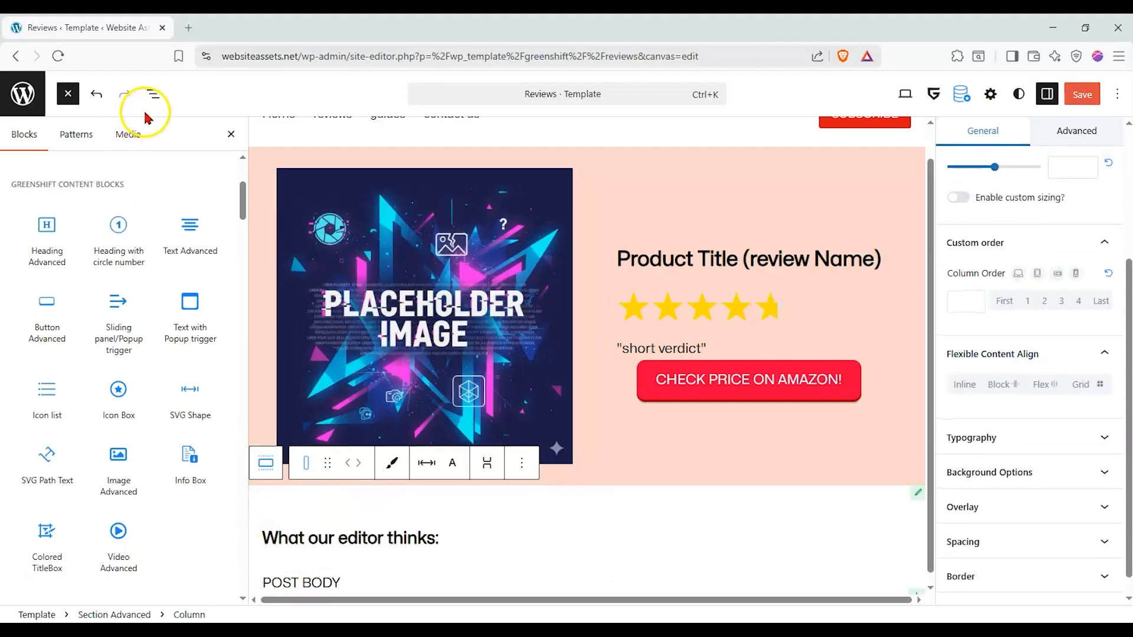
{"action": "left_click", "coordinate": [153, 94]}
{"action": "left_click", "coordinate": [83, 211]}
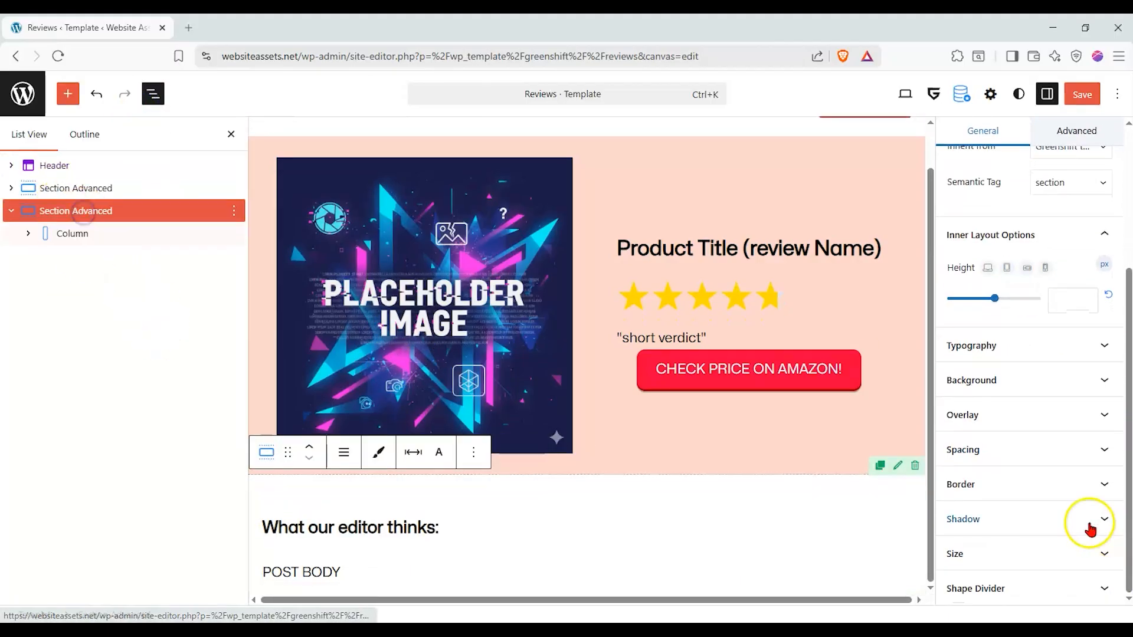
{"action": "left_click", "coordinate": [1065, 380]}
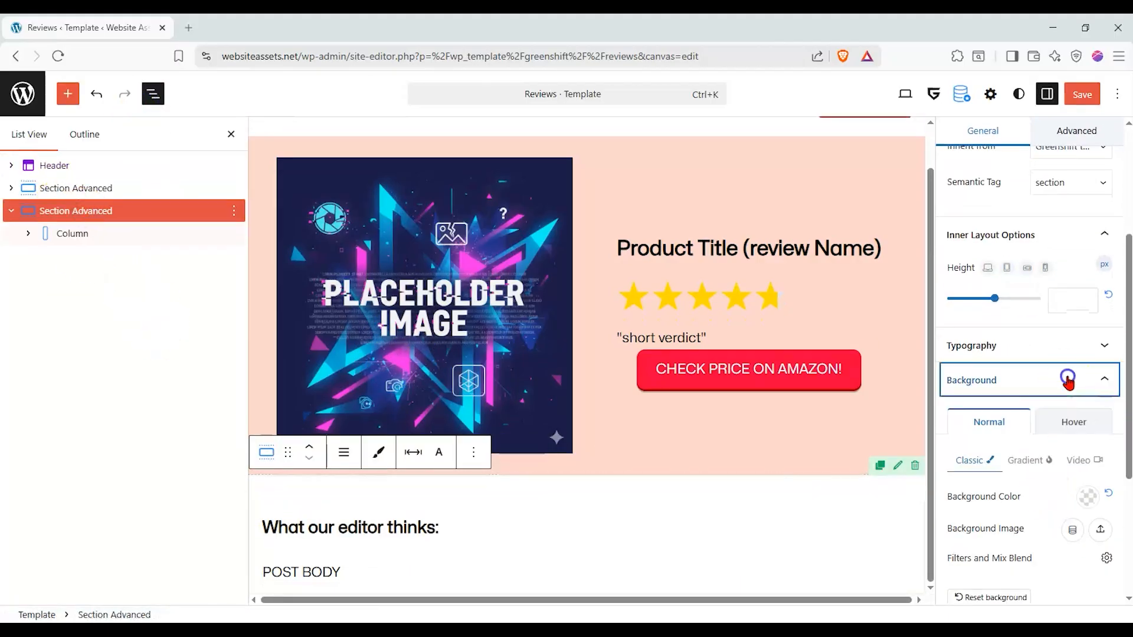
{"action": "left_click", "coordinate": [1087, 503]}
{"action": "left_click", "coordinate": [972, 445]}
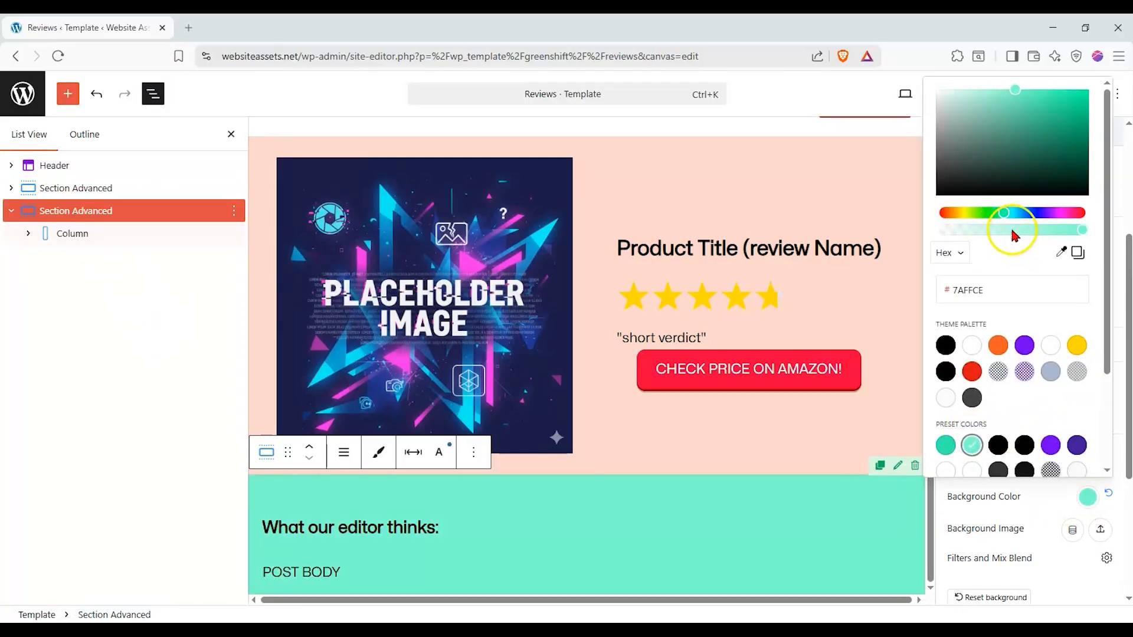
{"action": "left_click_drag", "start_coordinate": [1012, 234], "coordinate": [1001, 231]}
{"action": "left_click", "coordinate": [837, 506]}
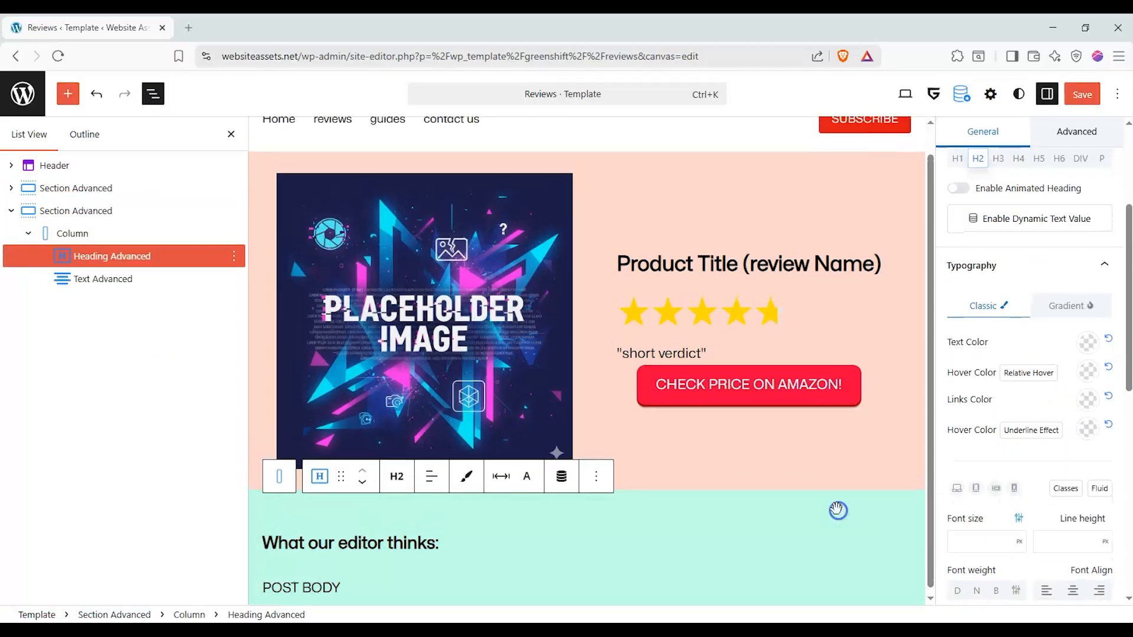
Add a third Section Advanced block and position it below the mint green section at the template's top level
{"action": "left_click", "coordinate": [11, 212]}
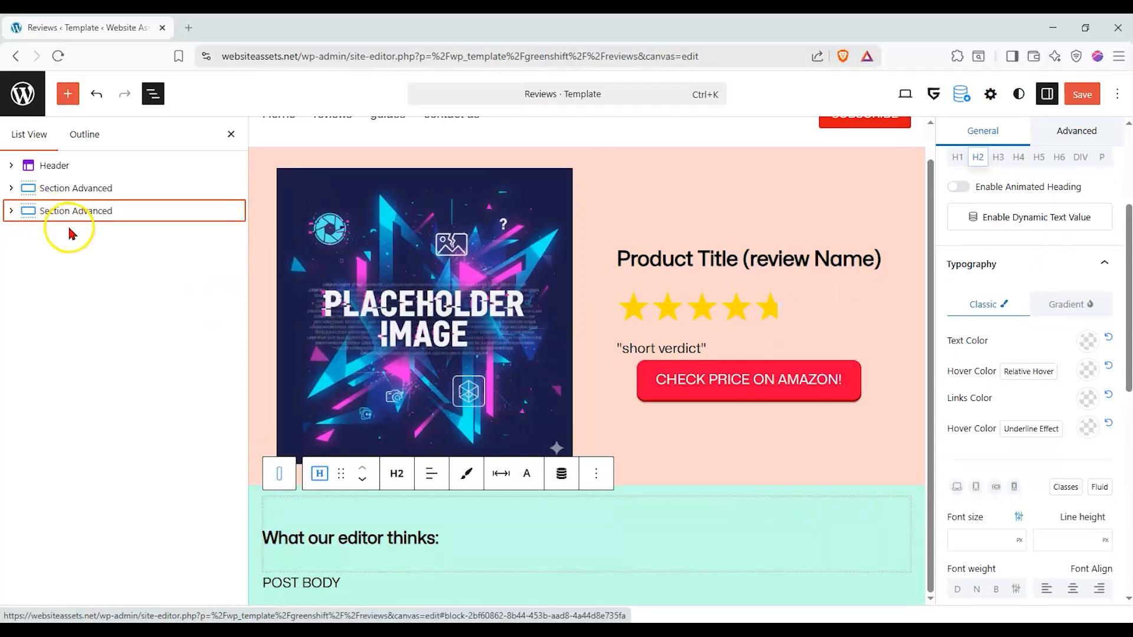
{"action": "left_click", "coordinate": [68, 93]}
{"action": "left_click_drag", "start_coordinate": [119, 259], "coordinate": [469, 597]}
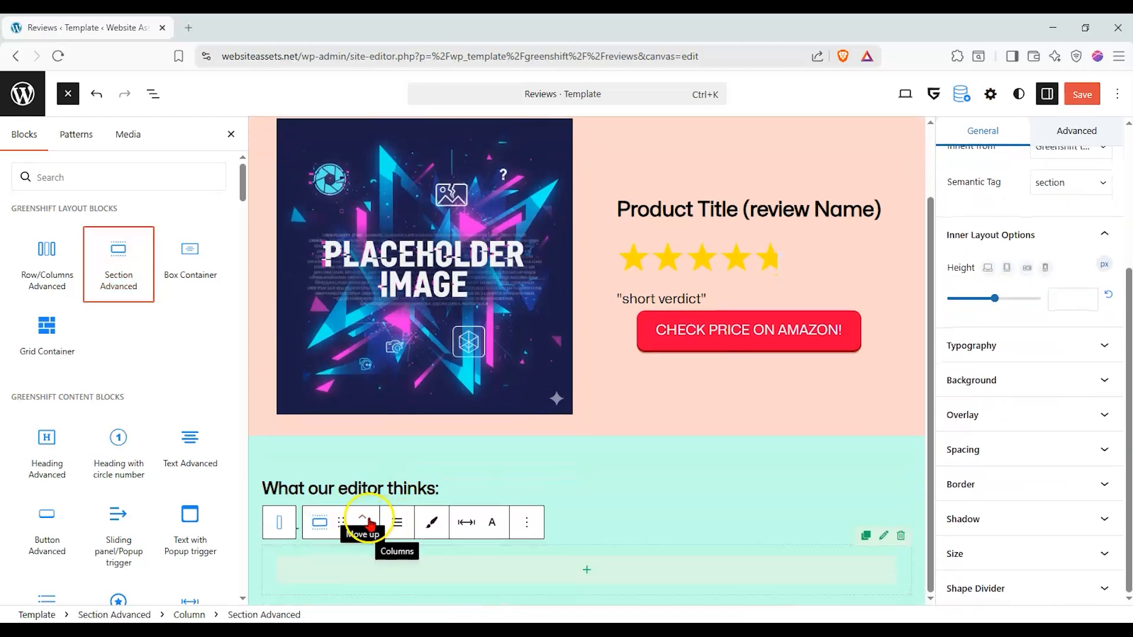
{"action": "left_click_drag", "start_coordinate": [346, 521], "coordinate": [339, 433]}
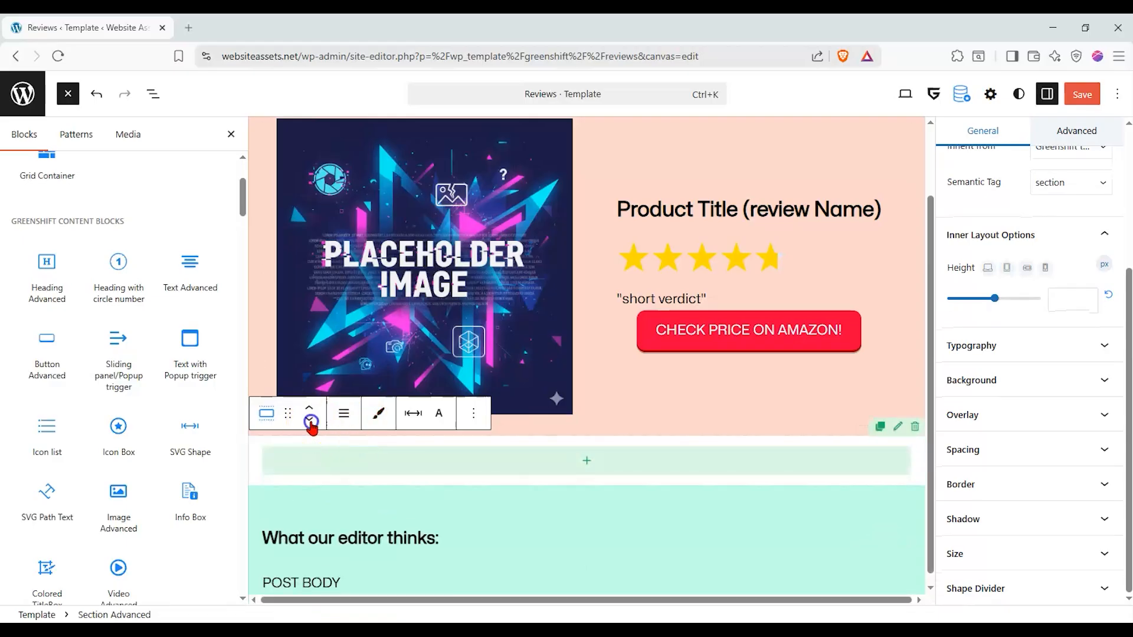
{"action": "left_click", "coordinate": [309, 420]}
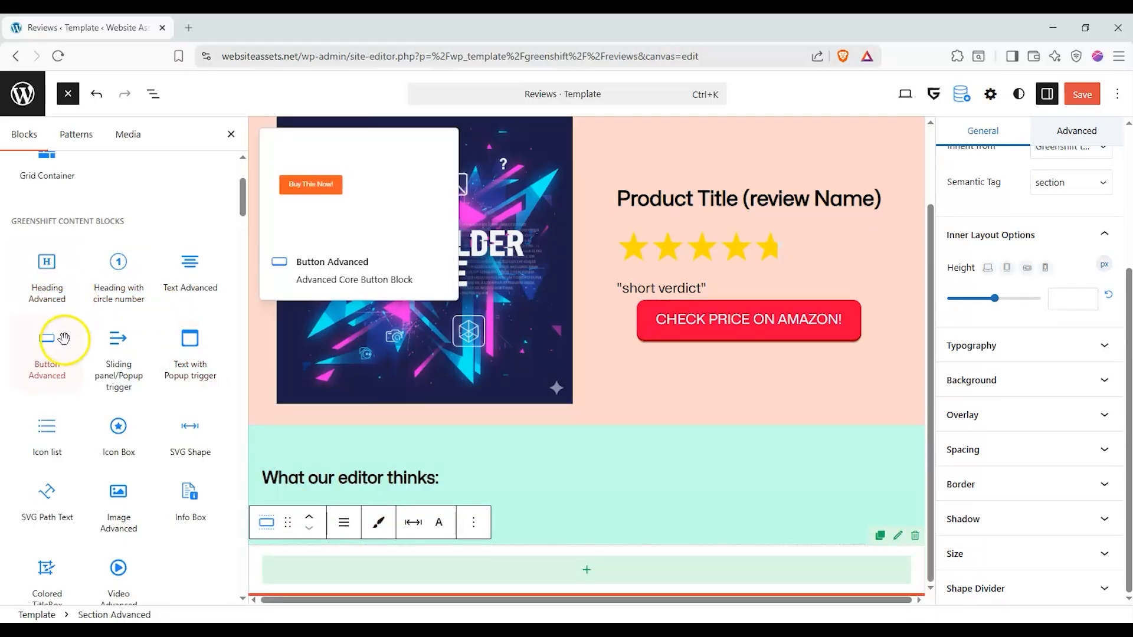
Insert a Heading Advanced block reading "Pros & Cons" in the new empty section
{"action": "left_click_drag", "start_coordinate": [46, 292], "coordinate": [432, 576]}
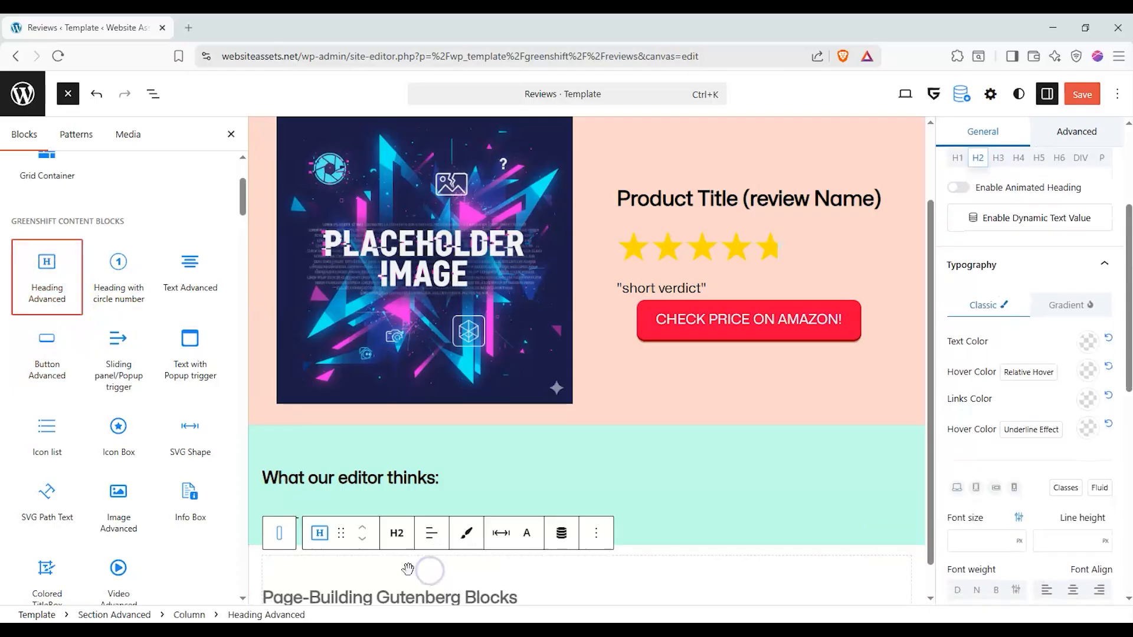
{"action": "type", "text": "Pro"}
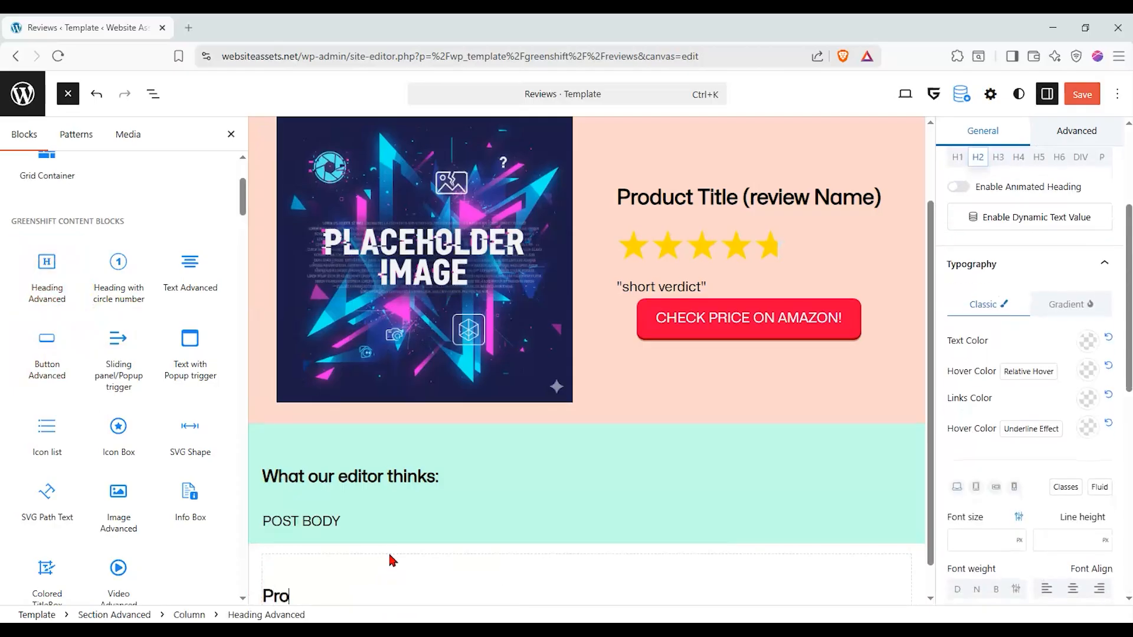
{"action": "type", "text": "s & Cons"}
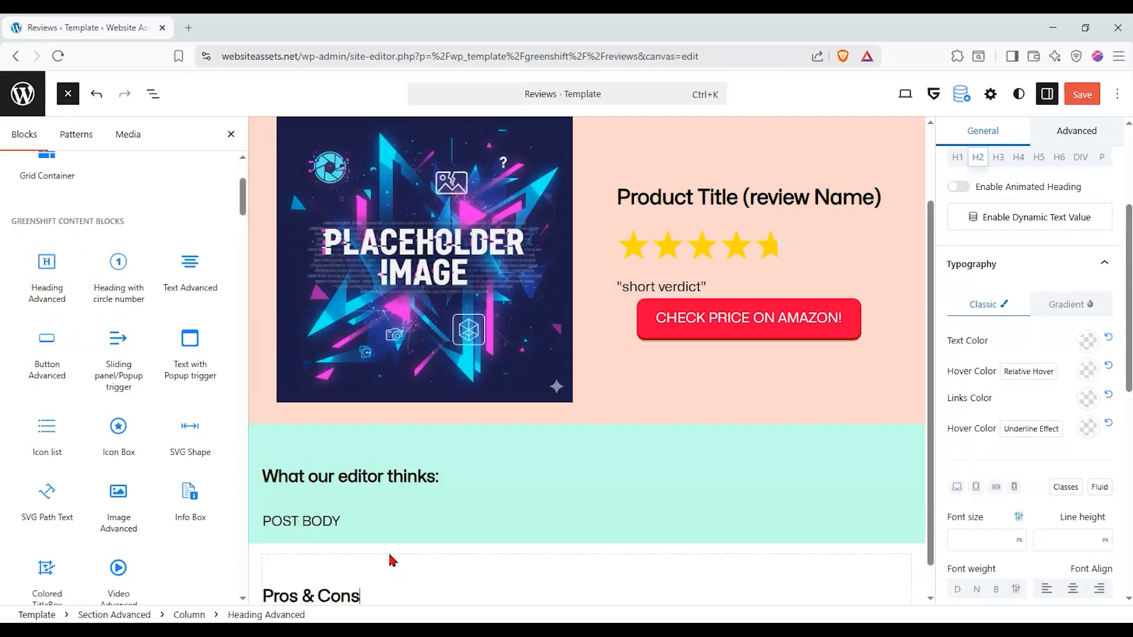
Add a two-column Row/Columns Advanced block under the Pros & Cons heading and place a Heading Advanced block in each column
{"action": "scroll", "coordinate": [388, 550], "scroll_direction": "down", "scroll_amount": 1}
{"action": "scroll", "coordinate": [98, 284], "scroll_direction": "up", "scroll_amount": 3}
{"action": "left_click_drag", "start_coordinate": [47, 266], "coordinate": [482, 584]}
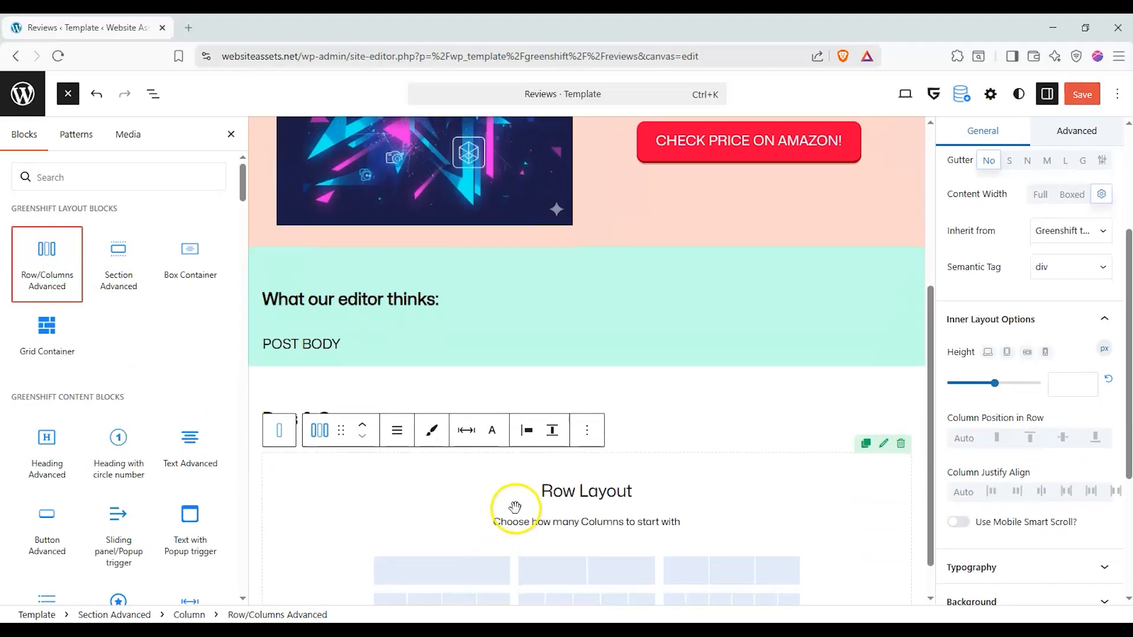
{"action": "left_click", "coordinate": [553, 570]}
{"action": "left_click_drag", "start_coordinate": [45, 448], "coordinate": [483, 564]}
{"action": "left_click_drag", "start_coordinate": [394, 537], "coordinate": [413, 561]}
{"action": "left_click_drag", "start_coordinate": [47, 449], "coordinate": [676, 560]}
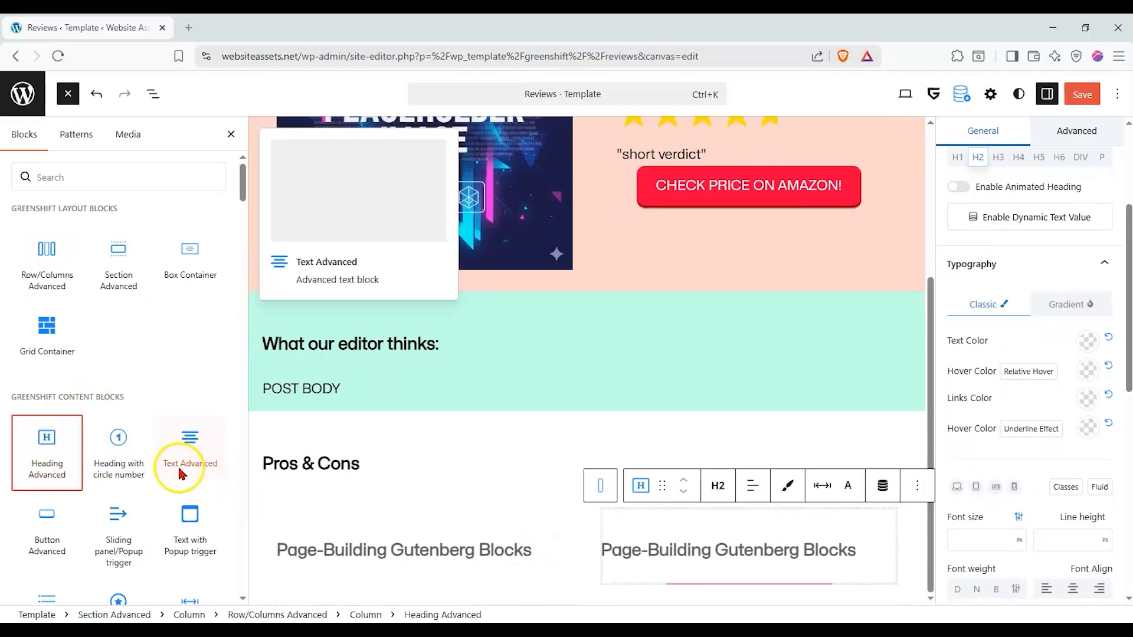
Place an Icon Box above each column heading, using a circled check mark for the first and a circled cross for the second
{"action": "scroll", "coordinate": [147, 484], "scroll_direction": "down", "scroll_amount": 3}
{"action": "left_click_drag", "start_coordinate": [147, 484], "coordinate": [411, 509]}
{"action": "left_click_drag", "start_coordinate": [449, 507], "coordinate": [639, 516]}
{"action": "left_click_drag", "start_coordinate": [498, 513], "coordinate": [639, 513]}
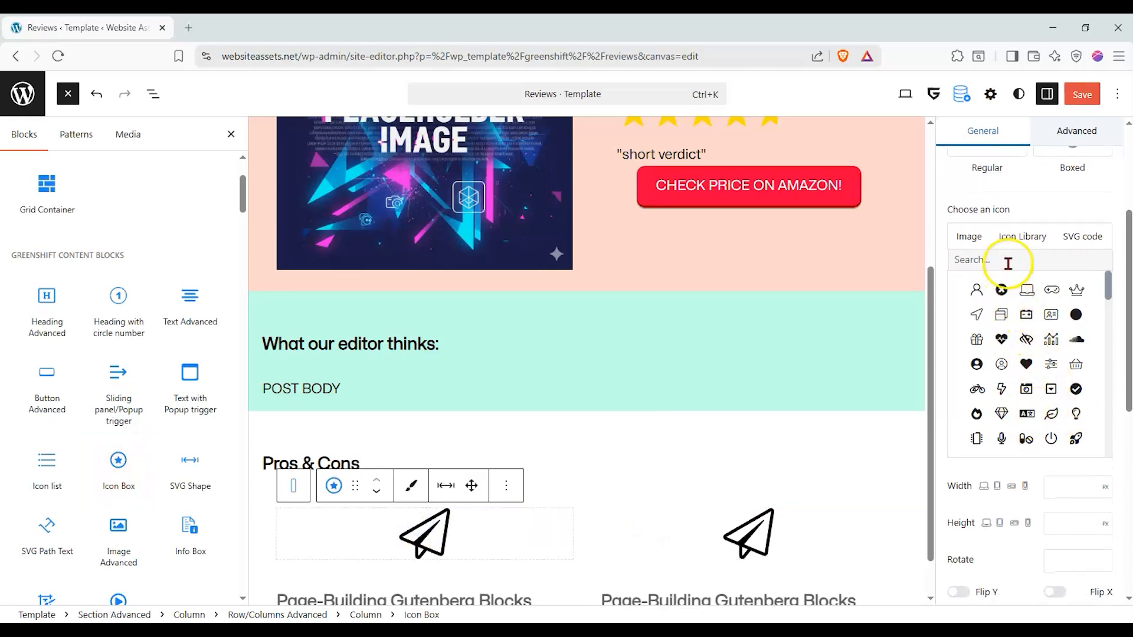
{"action": "left_click", "coordinate": [1076, 389]}
{"action": "left_click", "coordinate": [766, 524]}
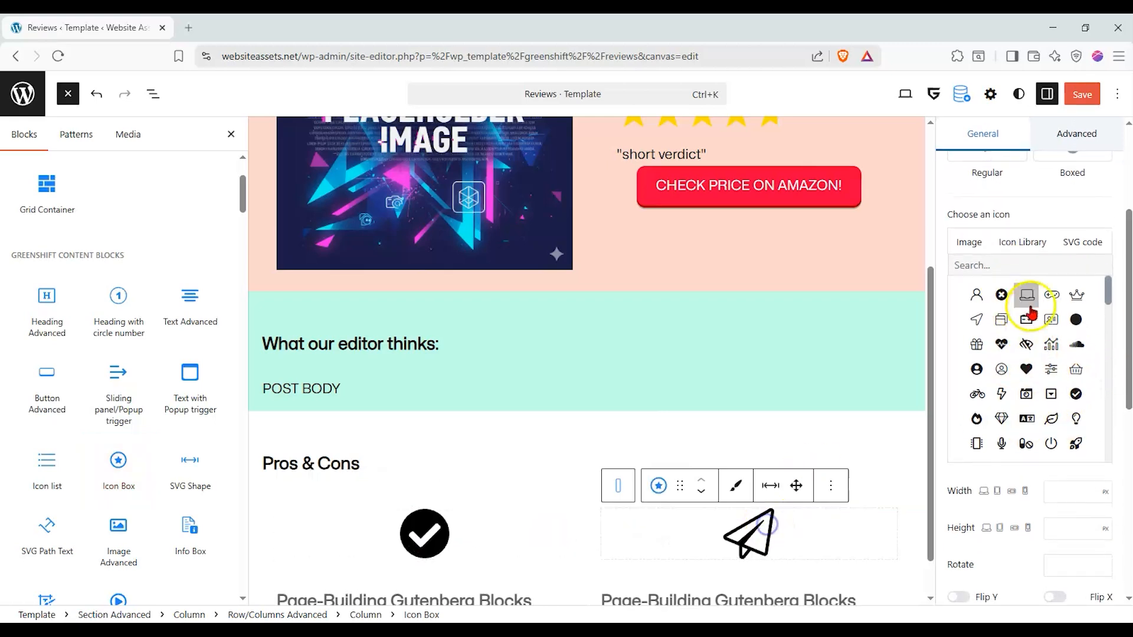
{"action": "left_click", "coordinate": [1001, 294]}
Change the check mark icon's colour to a bright green
{"action": "left_click", "coordinate": [433, 540]}
{"action": "scroll", "coordinate": [1038, 437], "scroll_direction": "down", "scroll_amount": 6}
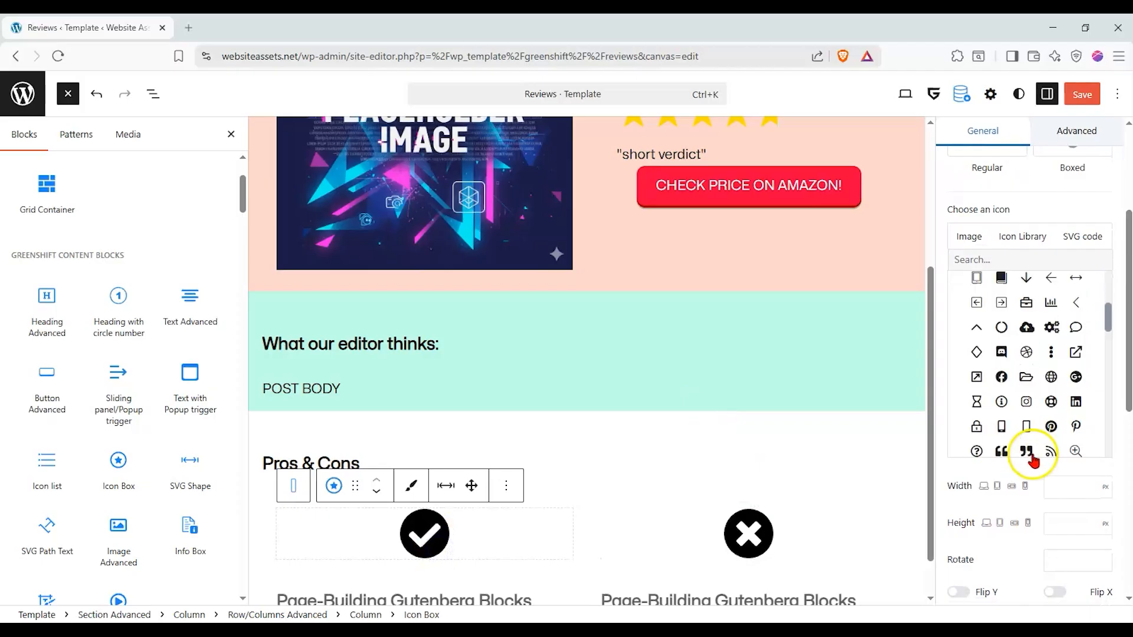
{"action": "left_click", "coordinate": [1089, 279]}
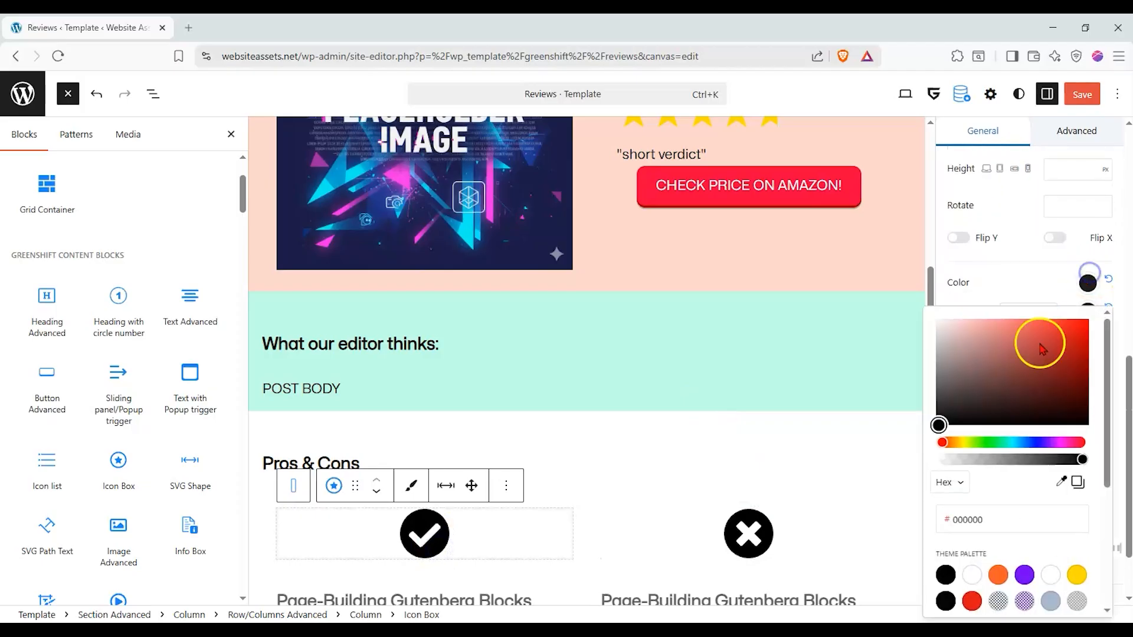
{"action": "left_click", "coordinate": [1021, 372]}
{"action": "left_click", "coordinate": [986, 442]}
{"action": "left_click", "coordinate": [1071, 319]}
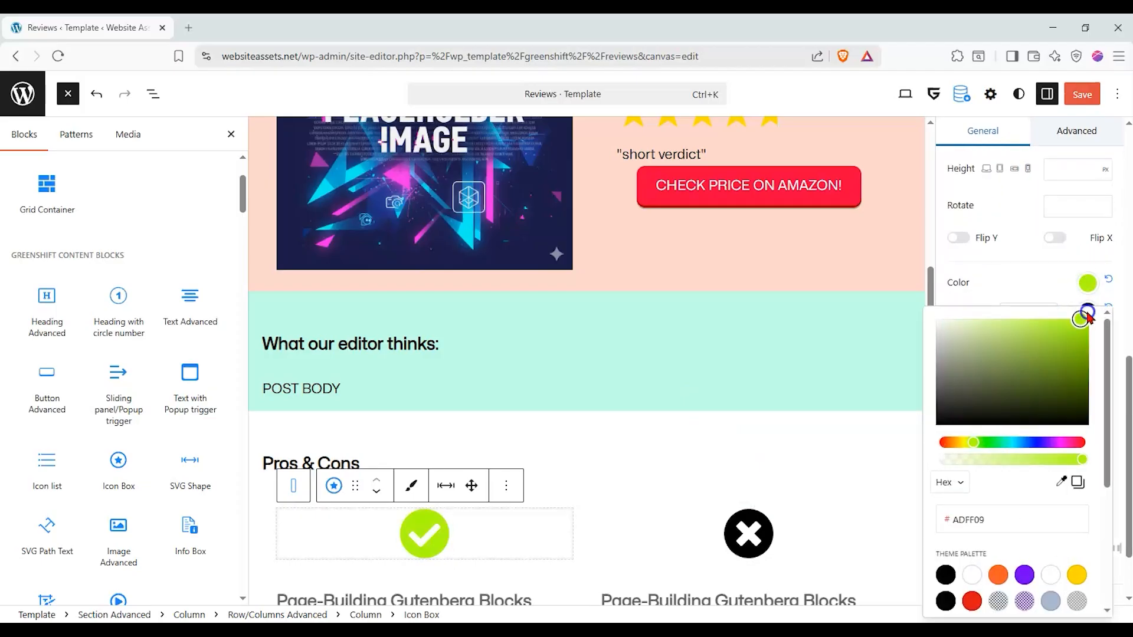
{"action": "left_click_drag", "start_coordinate": [1087, 319], "coordinate": [1086, 363]}
{"action": "left_click", "coordinate": [987, 443]}
{"action": "left_click", "coordinate": [991, 442]}
{"action": "left_click_drag", "start_coordinate": [1006, 367], "coordinate": [1079, 337]}
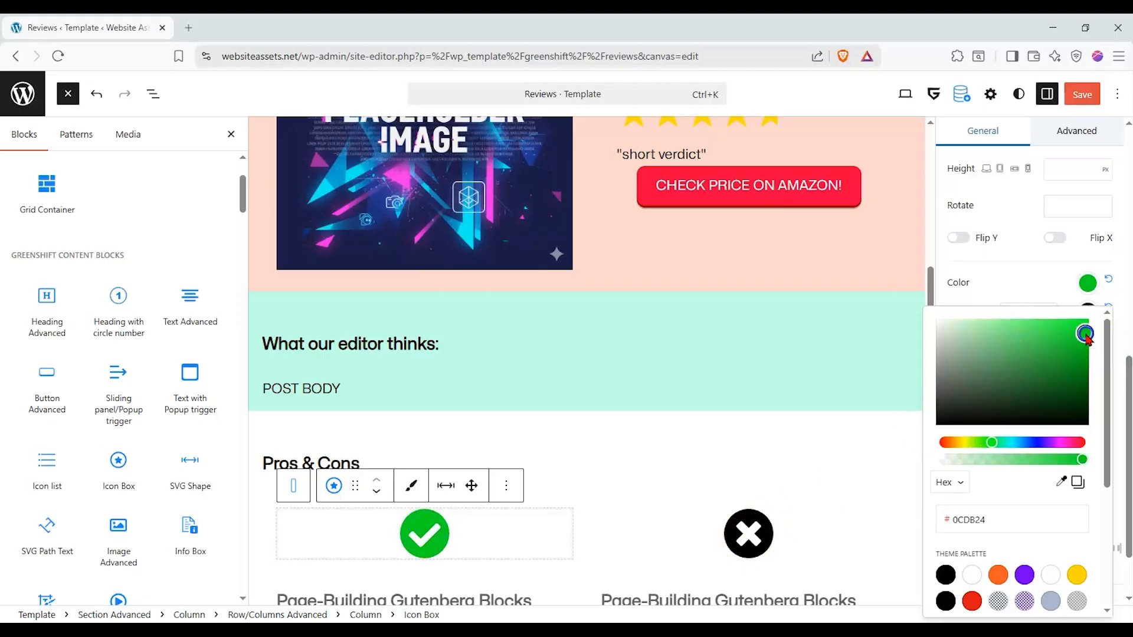
Change the cross icon's colour to the theme palette red DE1414
{"action": "left_click", "coordinate": [748, 534]}
{"action": "left_click", "coordinate": [1087, 284]}
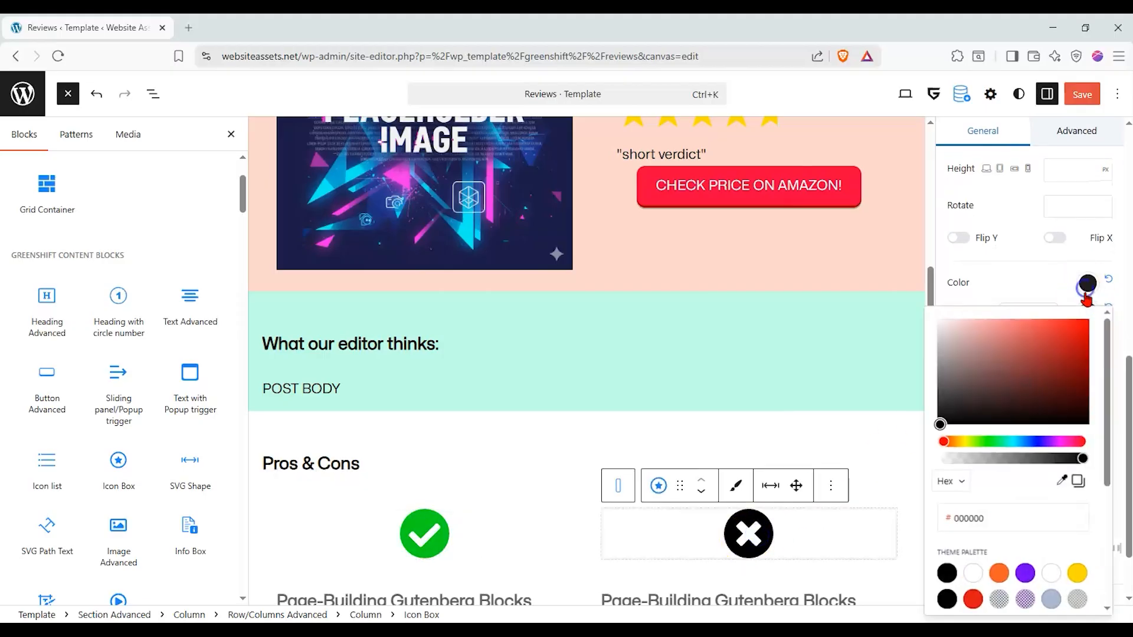
{"action": "left_click", "coordinate": [972, 598]}
Replace the heading text under the check mark with "Pros" and under the cross with "Cons"
{"action": "scroll", "coordinate": [328, 519], "scroll_direction": "down", "scroll_amount": 1}
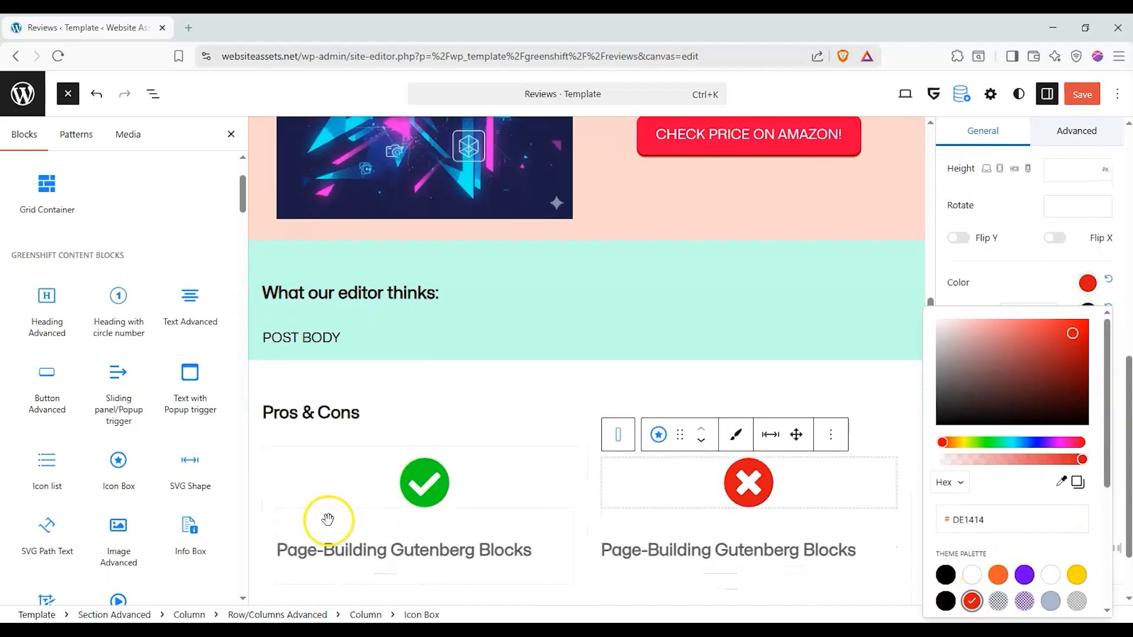
{"action": "left_click", "coordinate": [326, 540]}
{"action": "key", "text": "ctrl+a"}
{"action": "type", "text": "Pros"}
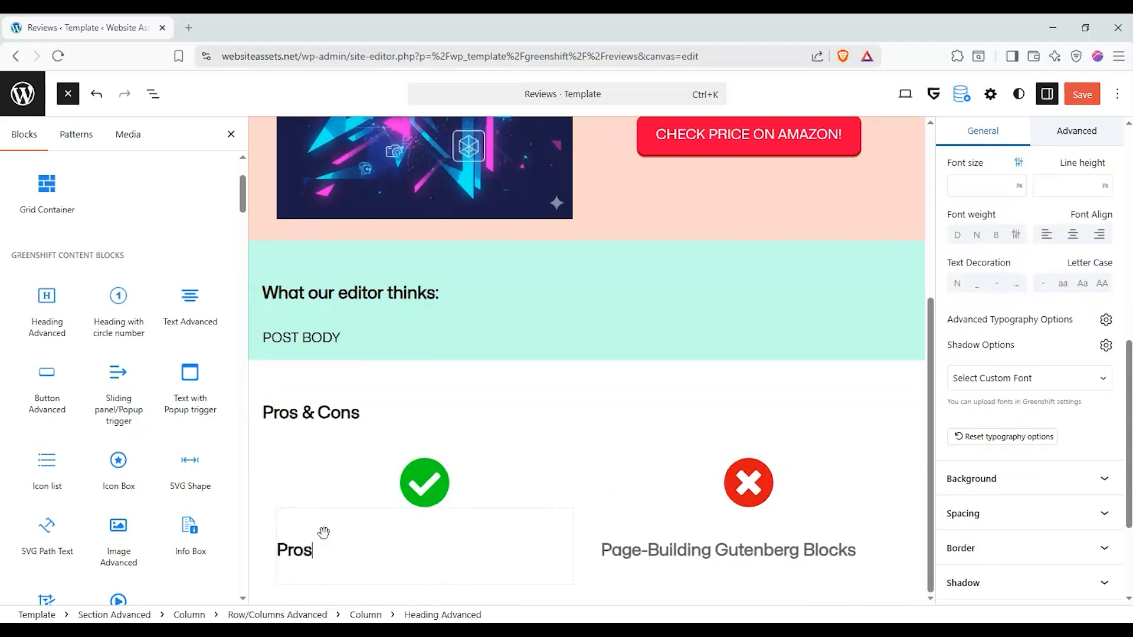
{"action": "left_click", "coordinate": [714, 550]}
{"action": "key", "text": "ctrl+a"}
{"action": "type", "text": "C"}
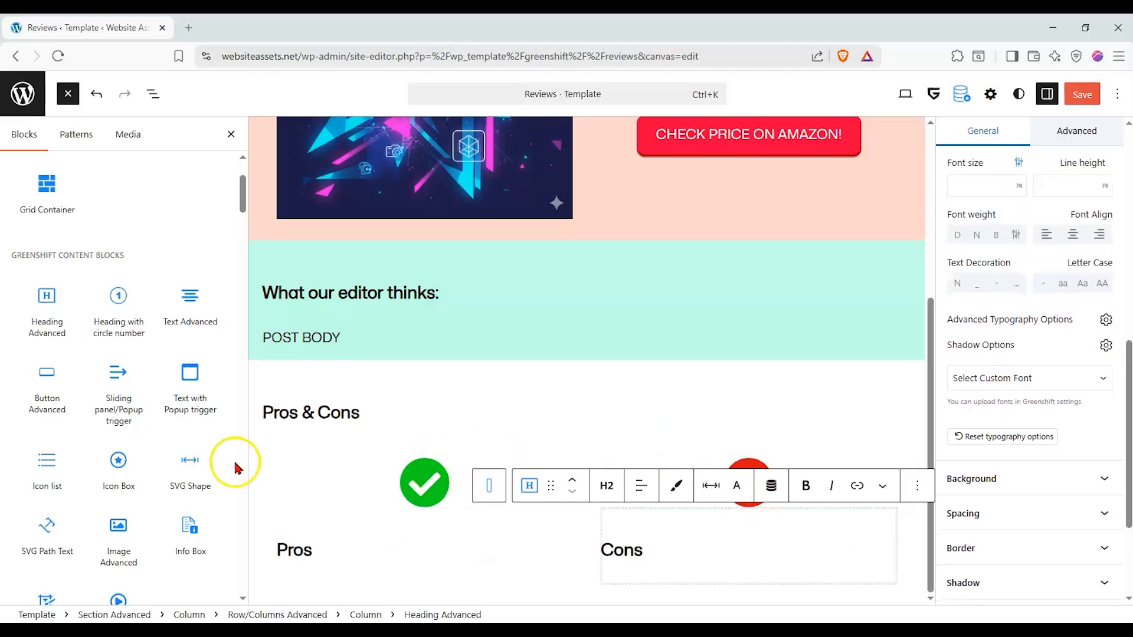
Search the blocks for "meta" and place a Meta getter block under both the Pros and Cons headings
{"action": "mouse_move", "coordinate": [191, 342]}
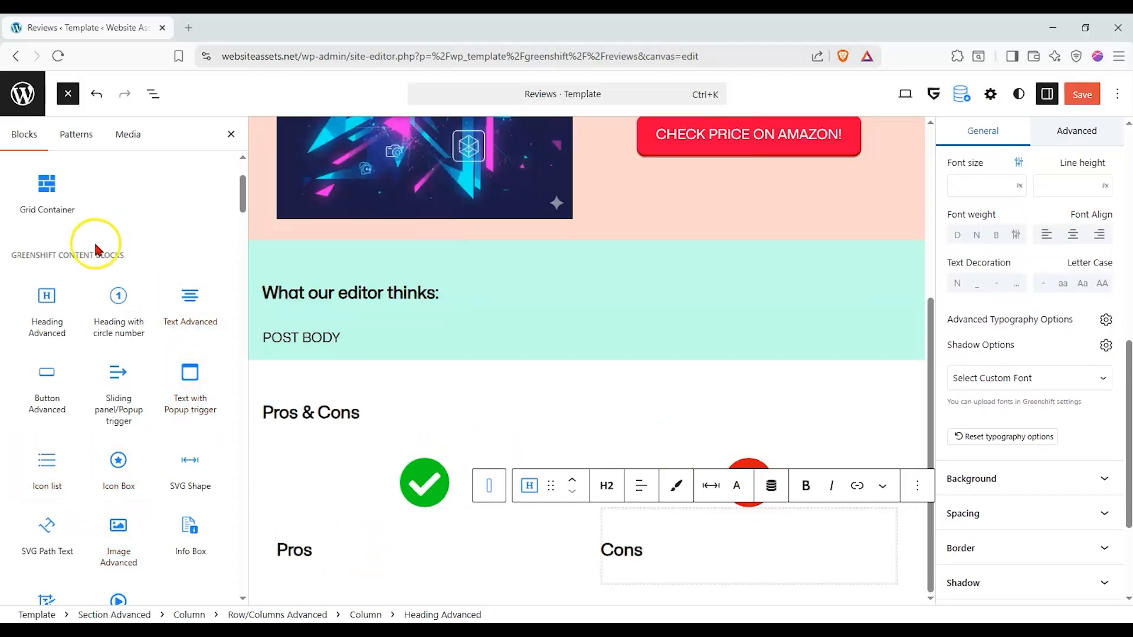
{"action": "scroll", "coordinate": [116, 246], "scroll_direction": "up", "scroll_amount": 3}
{"action": "left_click", "coordinate": [154, 178]}
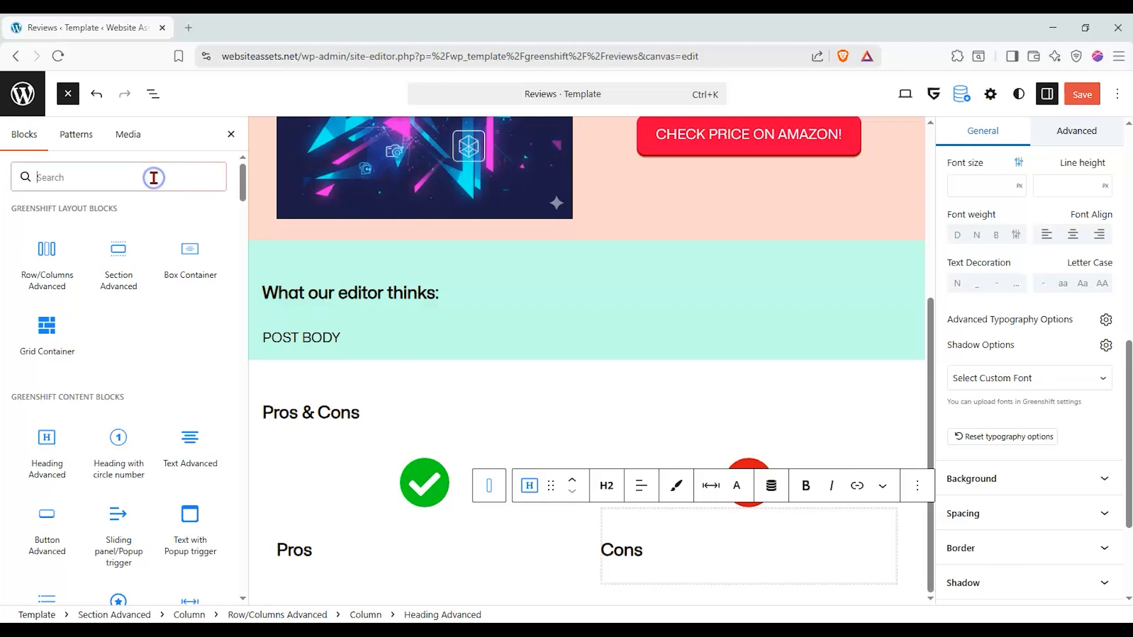
{"action": "left_click_drag", "start_coordinate": [51, 233], "coordinate": [380, 583]}
{"action": "left_click_drag", "start_coordinate": [36, 233], "coordinate": [641, 581]}
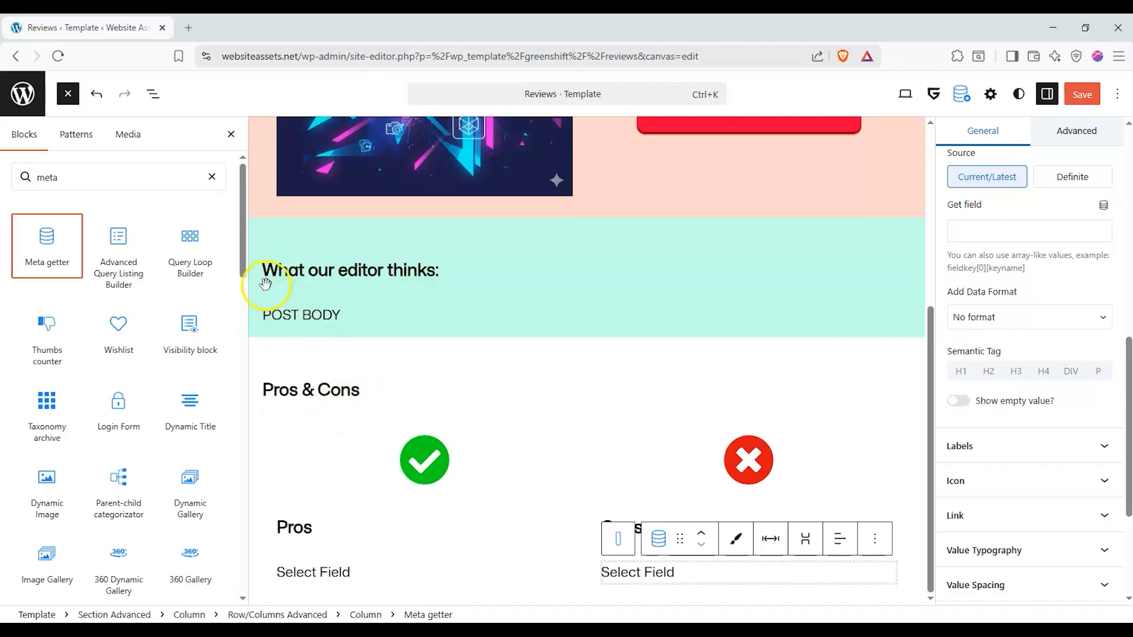
Set the Pros & Cons section's background colour to the translucent light purple C989F526
{"action": "left_click", "coordinate": [254, 361]}
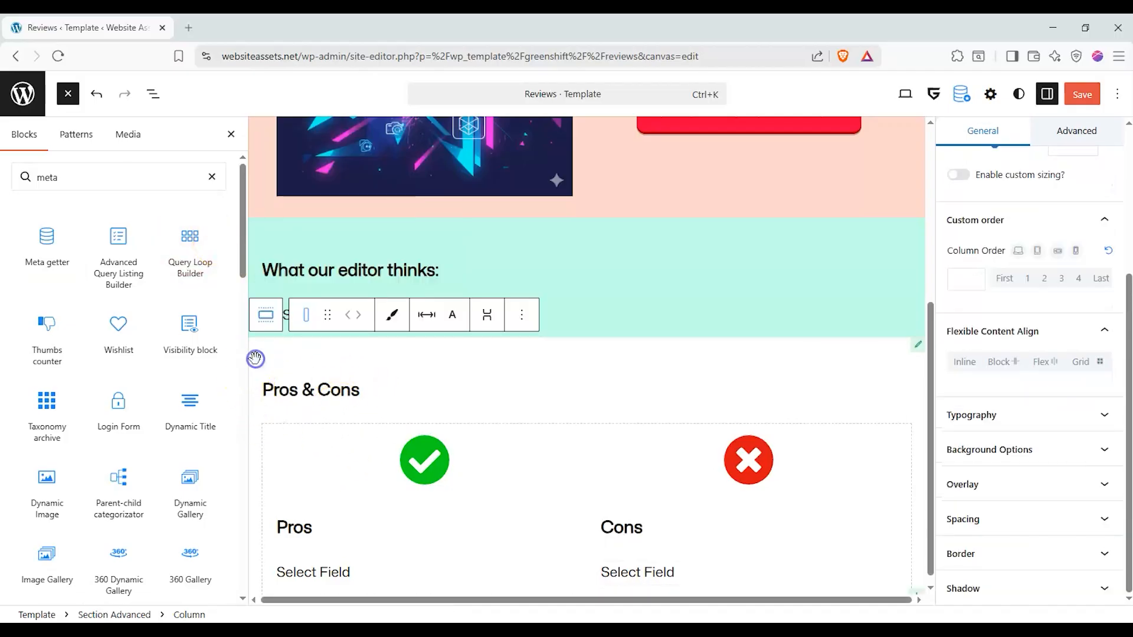
{"action": "scroll", "coordinate": [1011, 323], "scroll_direction": "up", "scroll_amount": 4}
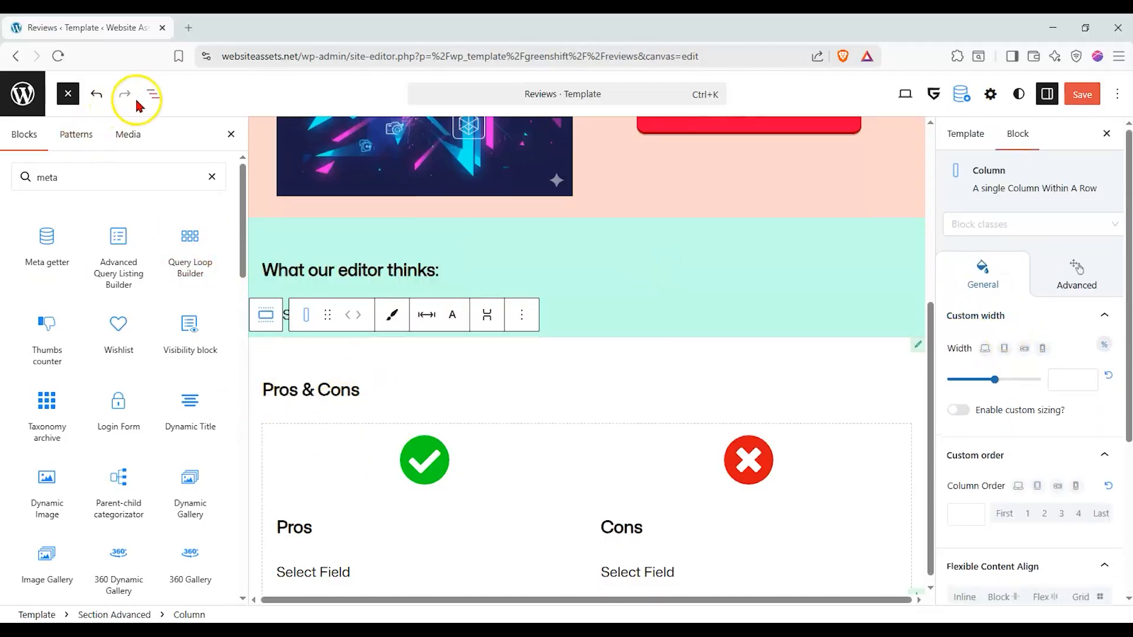
{"action": "left_click", "coordinate": [153, 94]}
{"action": "left_click", "coordinate": [101, 233]}
{"action": "scroll", "coordinate": [1055, 419], "scroll_direction": "down", "scroll_amount": 4}
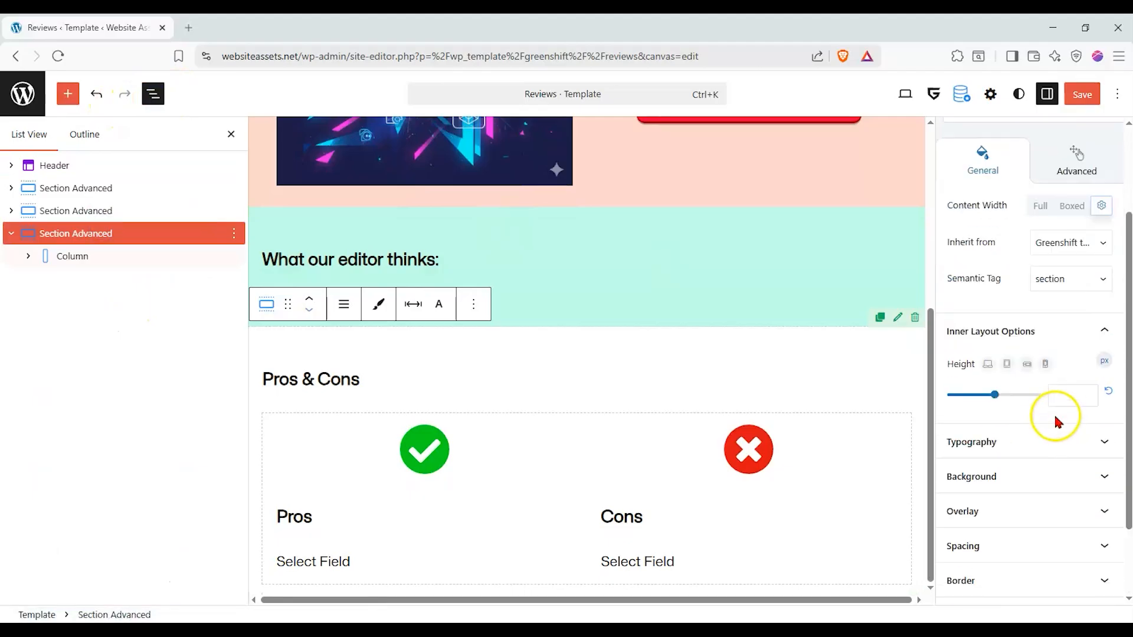
{"action": "left_click", "coordinate": [1076, 380]}
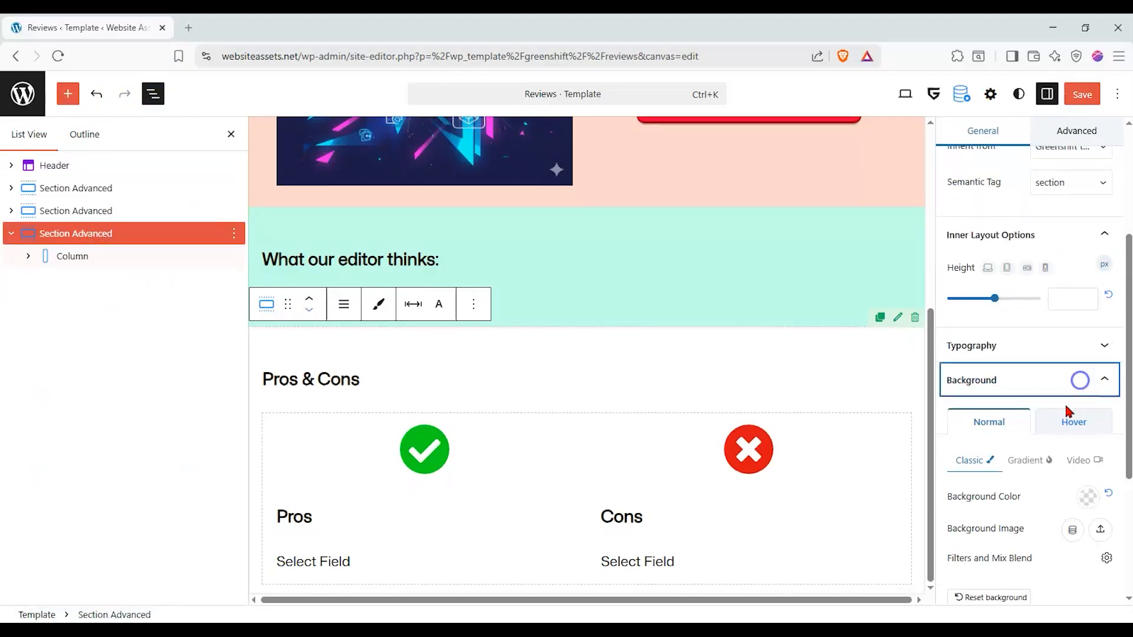
{"action": "left_click", "coordinate": [1084, 497]}
{"action": "left_click", "coordinate": [1027, 371]}
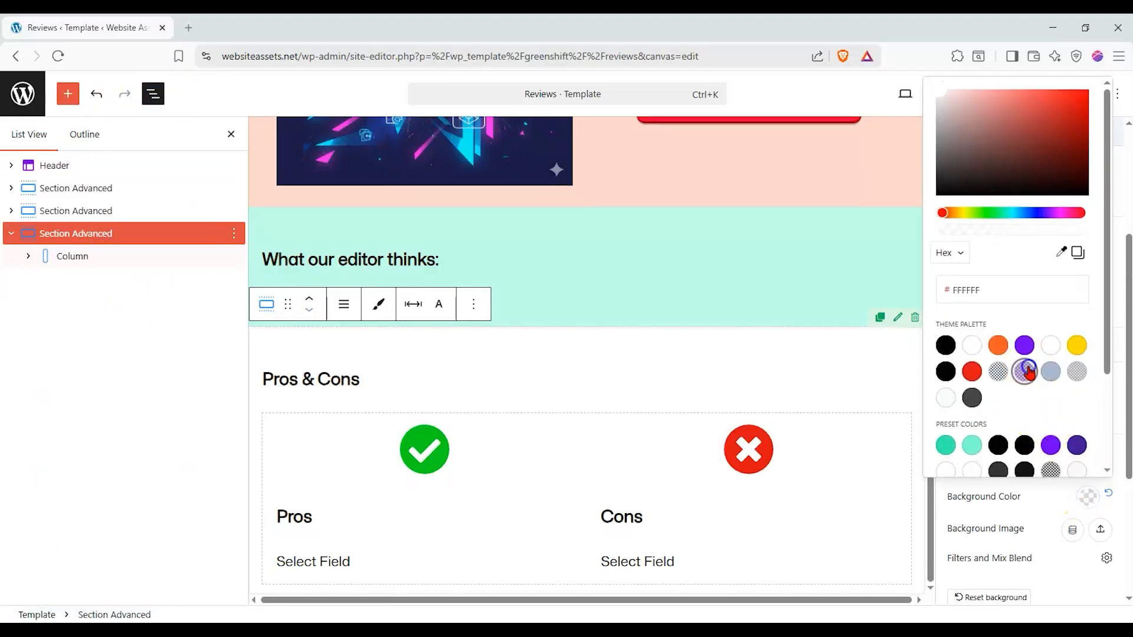
{"action": "left_click_drag", "start_coordinate": [955, 102], "coordinate": [993, 94]}
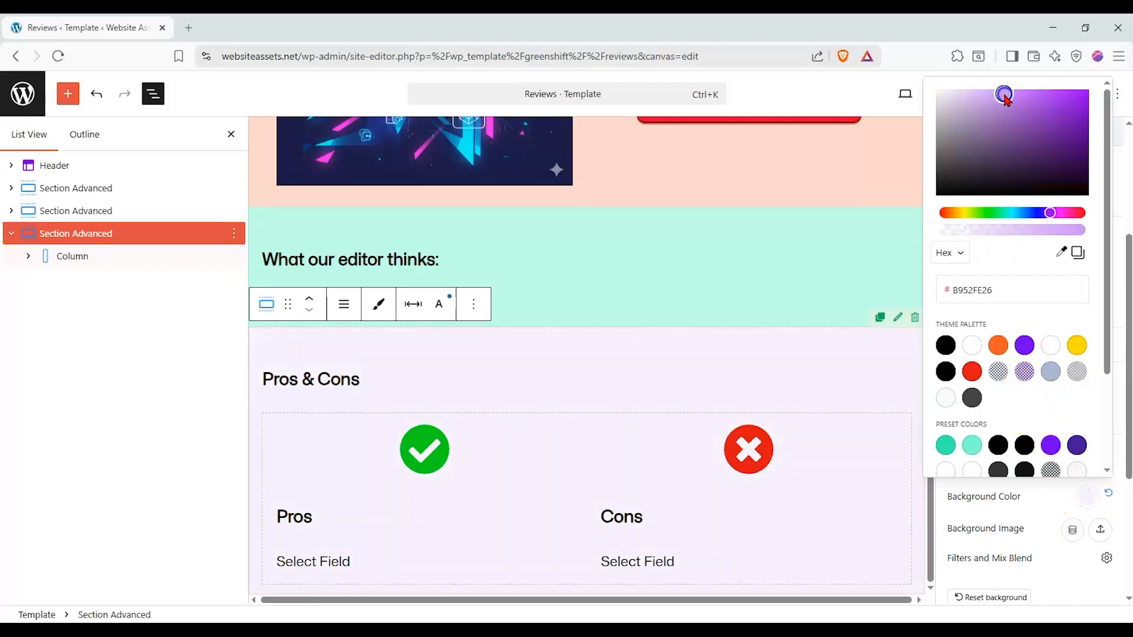
{"action": "scroll", "coordinate": [493, 466], "scroll_direction": "up", "scroll_amount": 5}
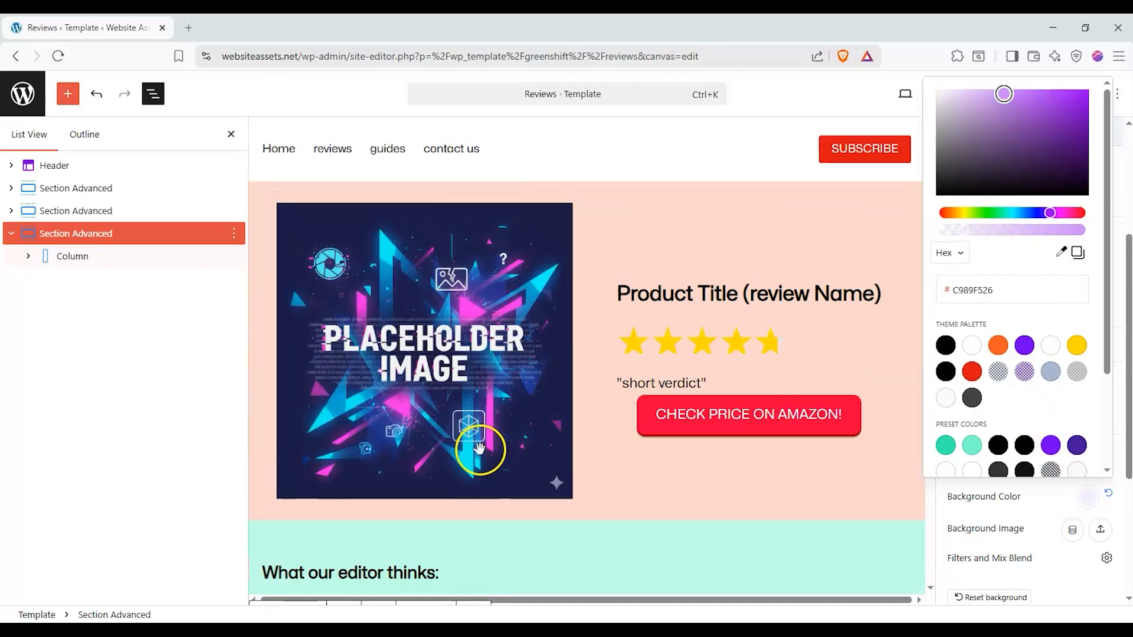
{"action": "scroll", "coordinate": [478, 443], "scroll_direction": "down", "scroll_amount": 5}
{"action": "scroll", "coordinate": [473, 445], "scroll_direction": "up", "scroll_amount": 4}
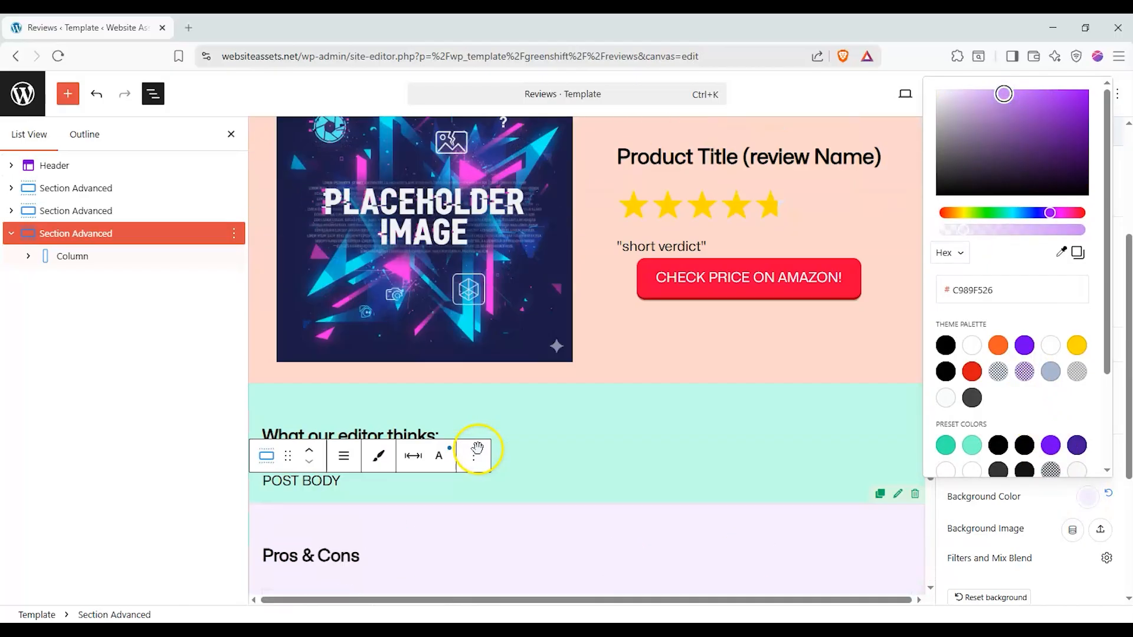
{"action": "scroll", "coordinate": [473, 446], "scroll_direction": "up", "scroll_amount": 1}
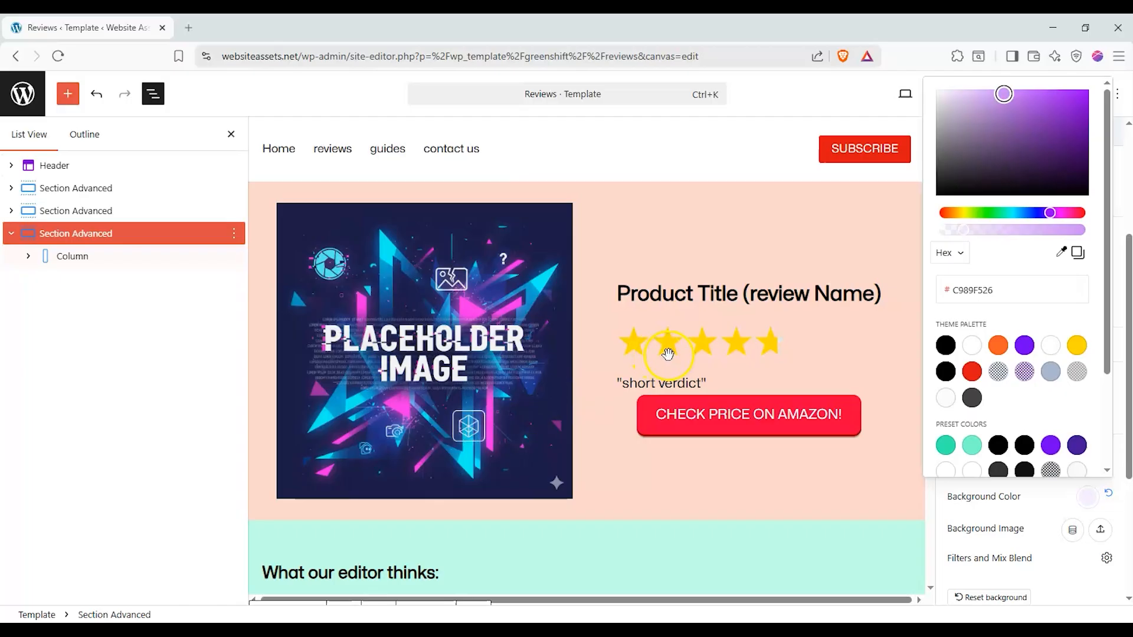
{"action": "scroll", "coordinate": [678, 417], "scroll_direction": "down", "scroll_amount": 4}
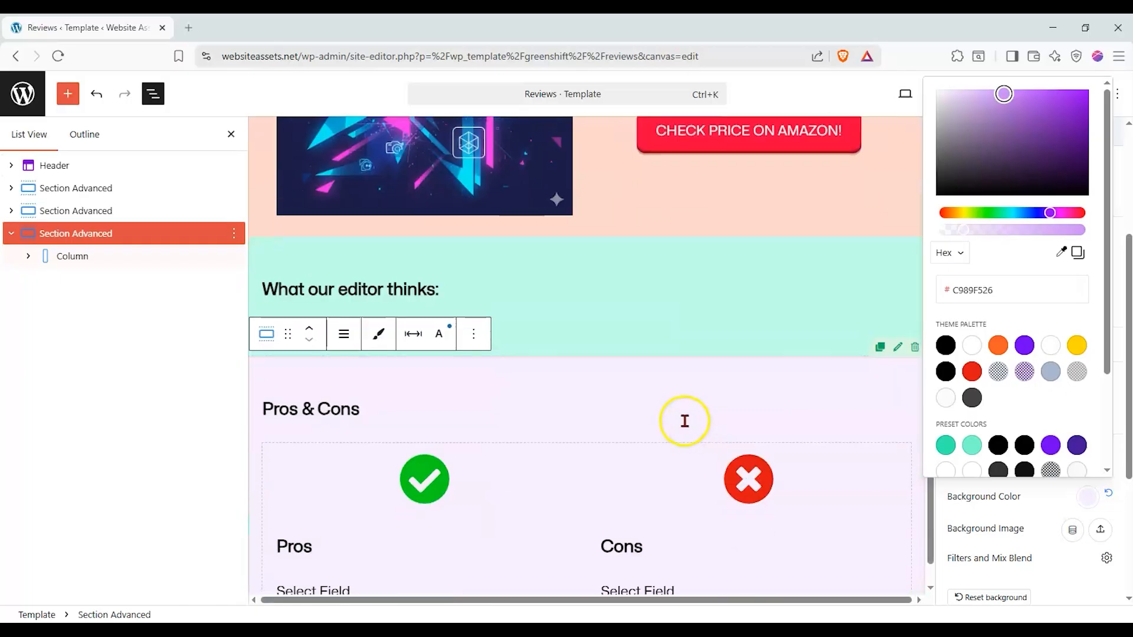
{"action": "scroll", "coordinate": [550, 356], "scroll_direction": "down", "scroll_amount": 1}
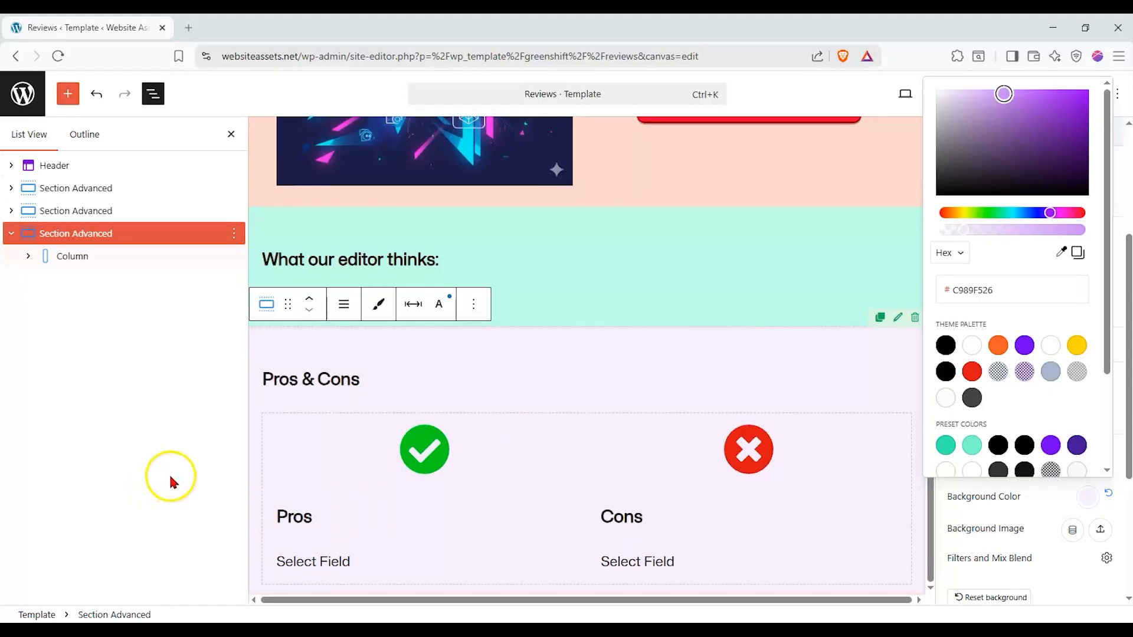
{"action": "left_click", "coordinate": [11, 233]}
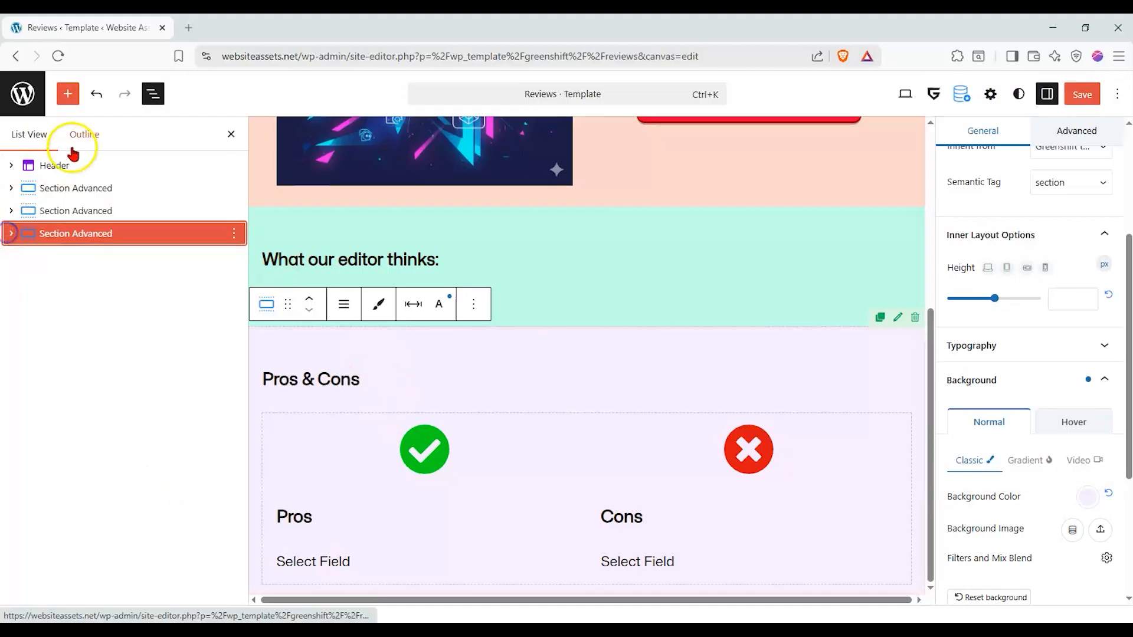
{"action": "left_click", "coordinate": [69, 96]}
{"action": "left_click_drag", "start_coordinate": [106, 269], "coordinate": [403, 319]}
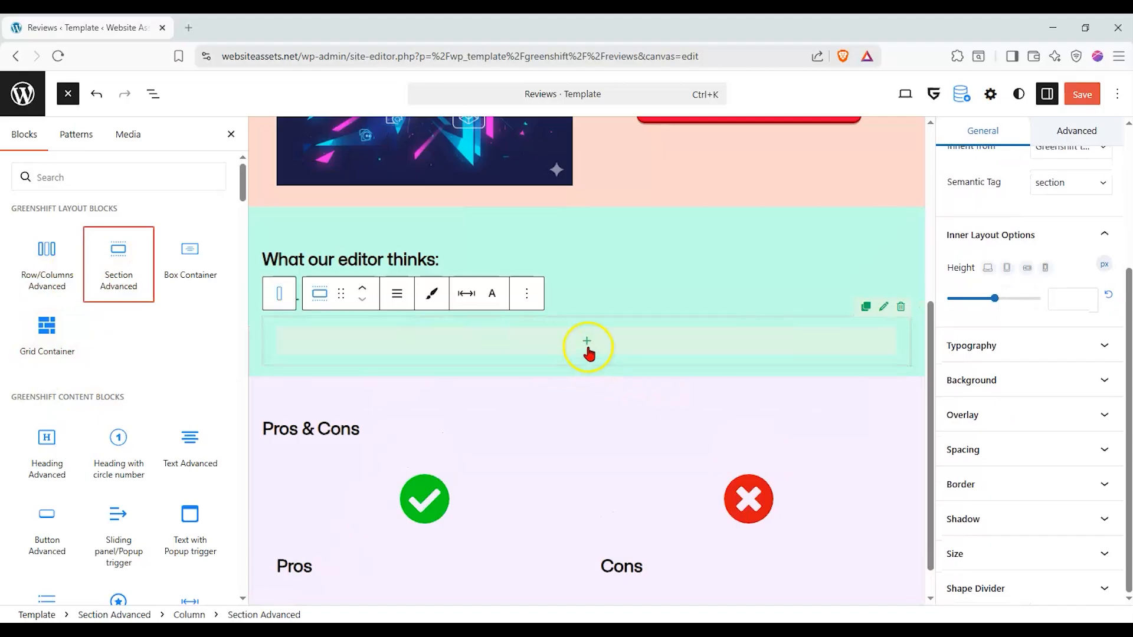
{"action": "left_click", "coordinate": [899, 308]}
Add a Section Advanced block and move it to the template's top level, directly below the Pros & Cons section
{"action": "left_click_drag", "start_coordinate": [190, 263], "coordinate": [289, 346]}
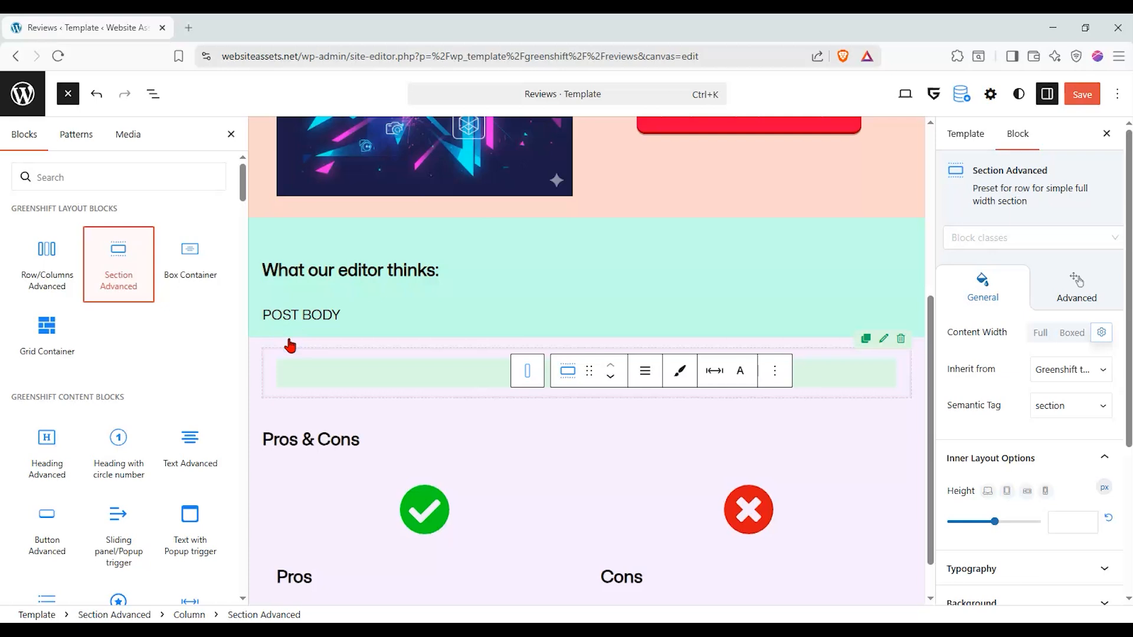
{"action": "left_click", "coordinate": [163, 110]}
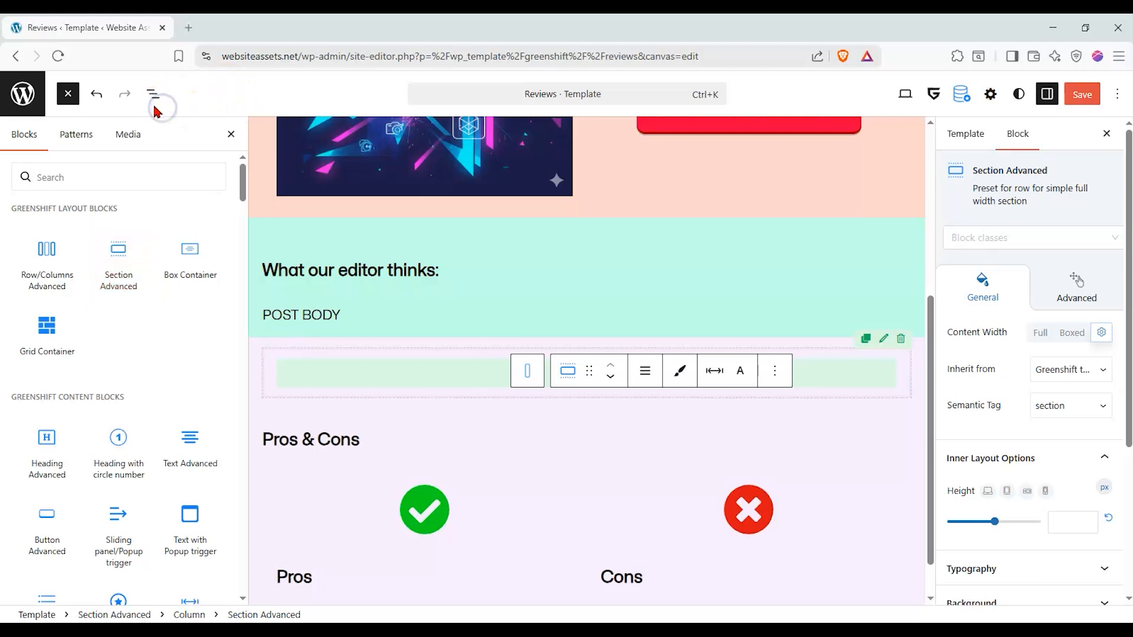
{"action": "left_click", "coordinate": [153, 94]}
{"action": "left_click_drag", "start_coordinate": [74, 279], "coordinate": [24, 337]}
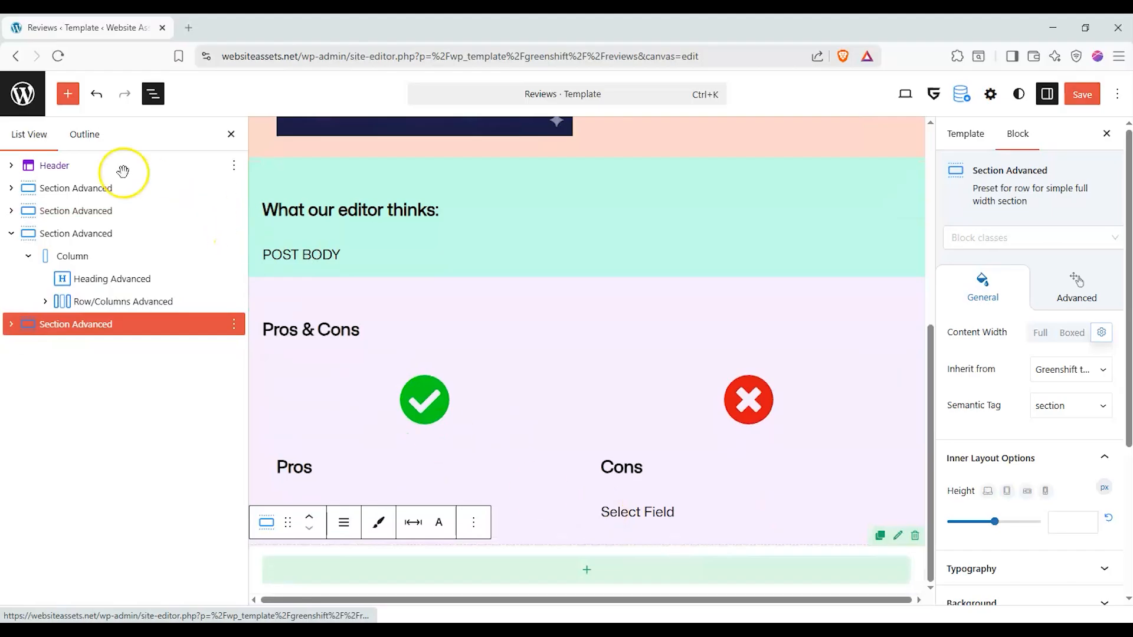
Place a Heading Advanced block in the new empty section and set its text to "Technical Specifications:"
{"action": "left_click", "coordinate": [68, 94]}
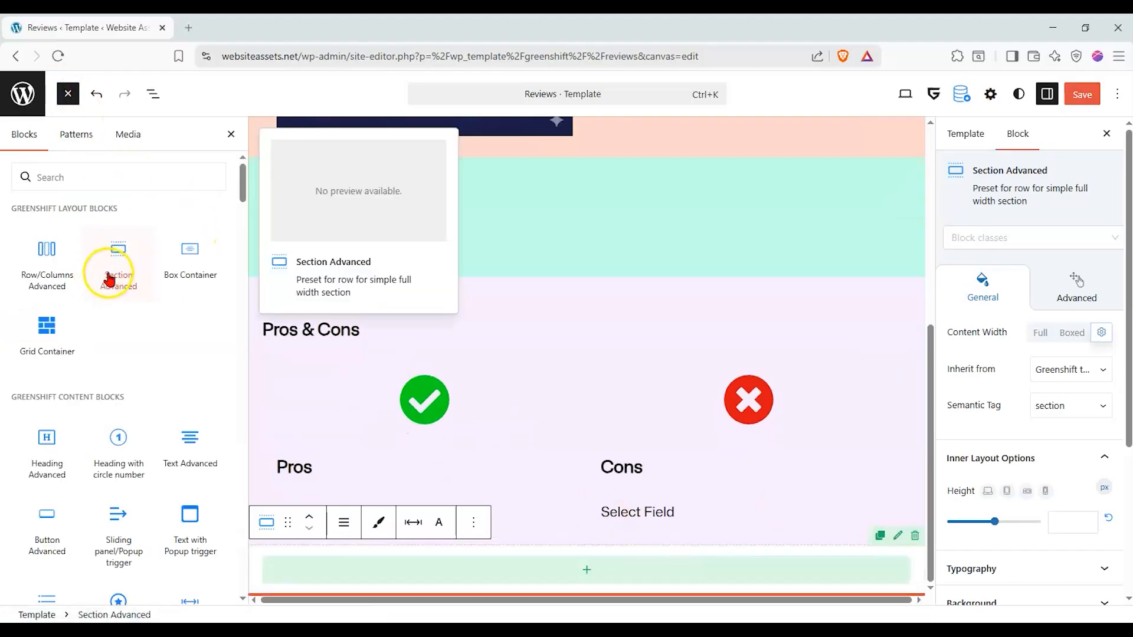
{"action": "left_click_drag", "start_coordinate": [44, 439], "coordinate": [577, 582]}
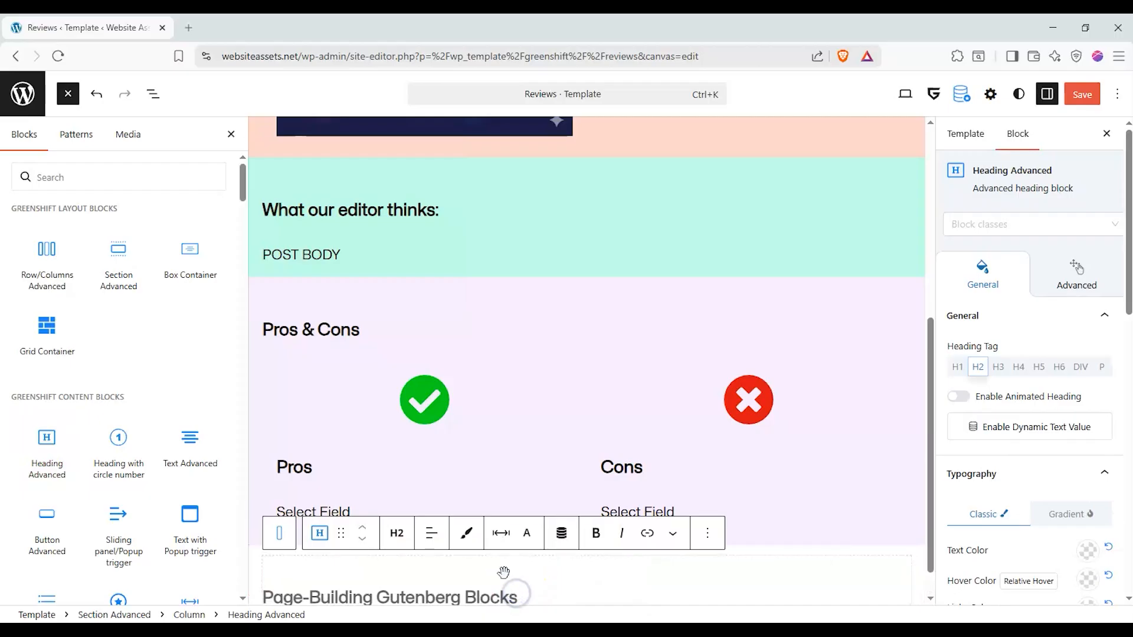
{"action": "type", "text": "Technical Specifications:"}
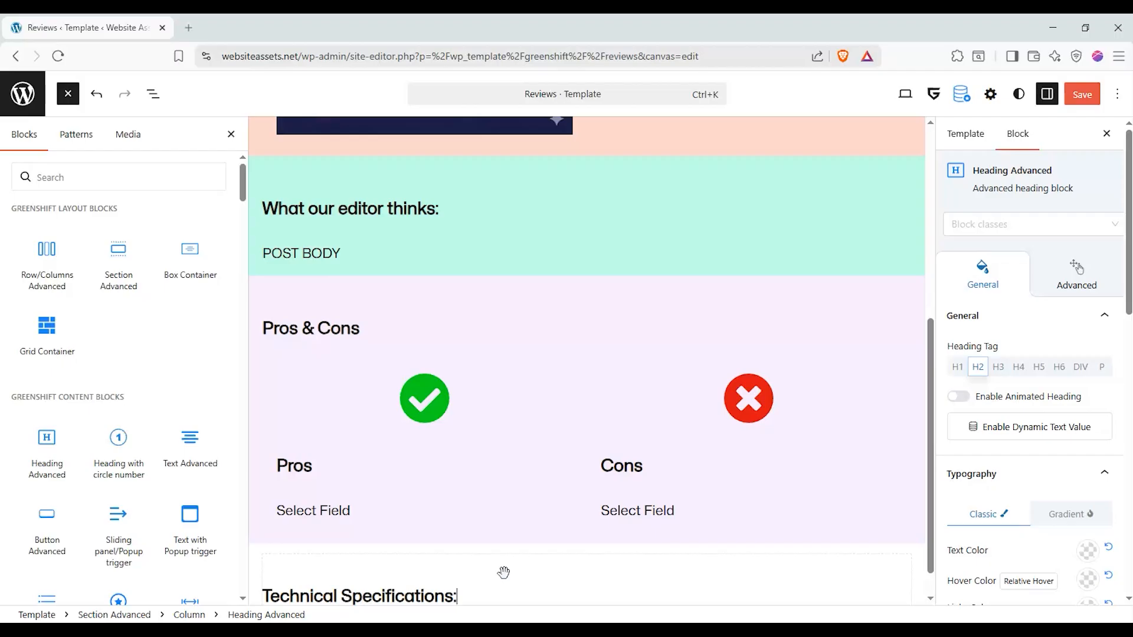
Search the blocks for "meta" and place a Meta getter block under the Technical Specifications heading
{"action": "left_click", "coordinate": [213, 177]}
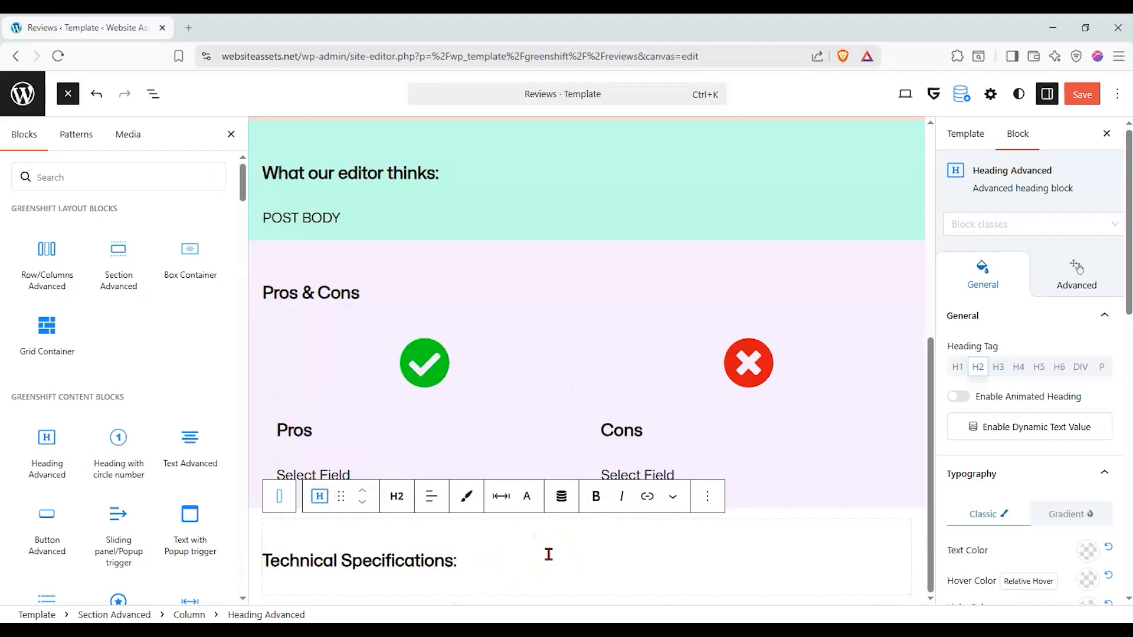
{"action": "left_click", "coordinate": [154, 187]}
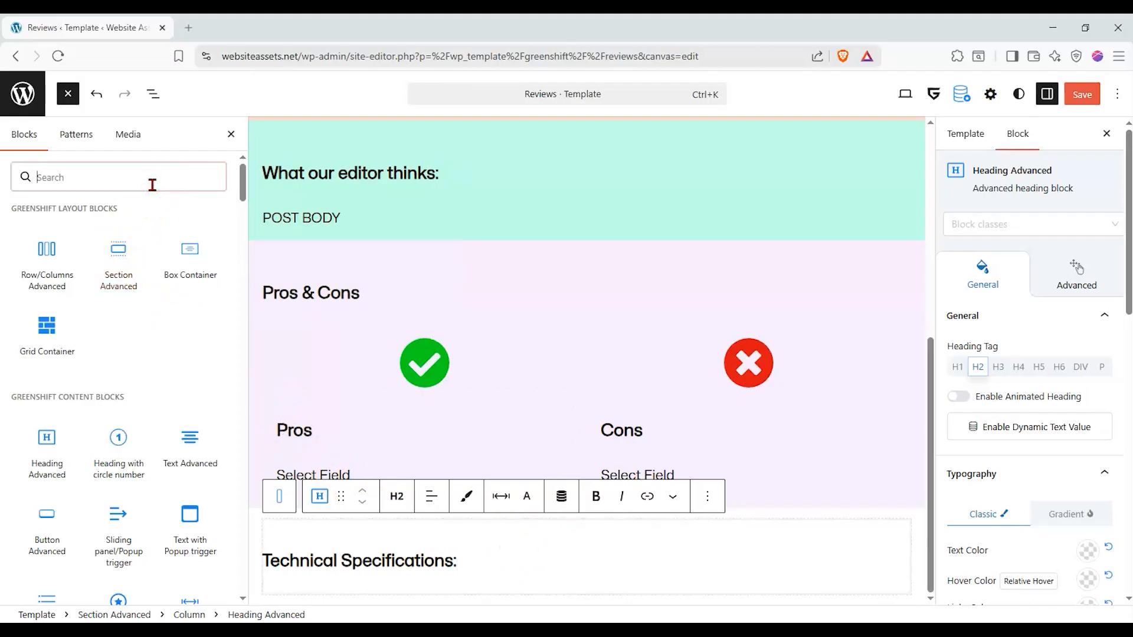
{"action": "left_click_drag", "start_coordinate": [50, 240], "coordinate": [481, 564]}
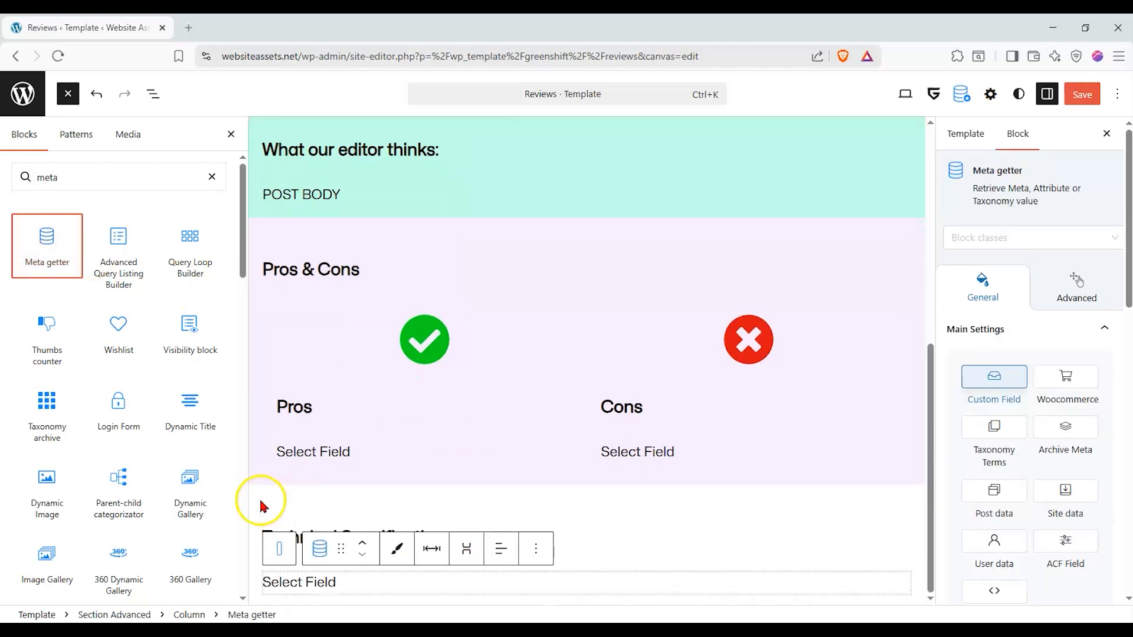
Set the background colour of the Technical Specifications section's column to the light blue B7B8FF
{"action": "left_click", "coordinate": [256, 495]}
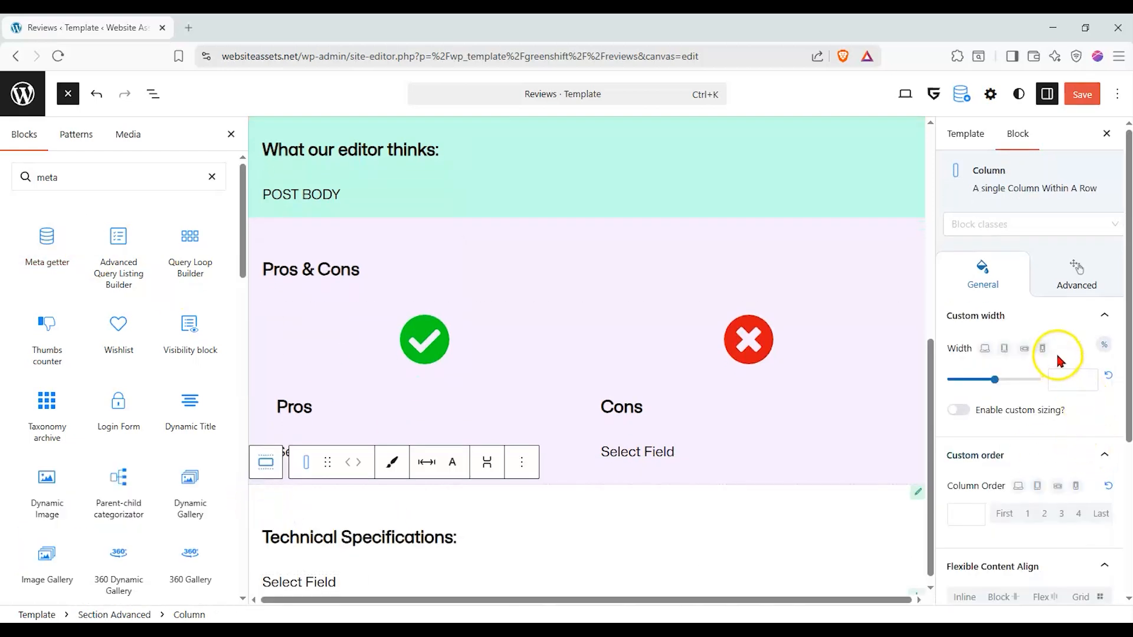
{"action": "scroll", "coordinate": [1056, 351], "scroll_direction": "down", "scroll_amount": 2}
{"action": "scroll", "coordinate": [1067, 399], "scroll_direction": "down", "scroll_amount": 2}
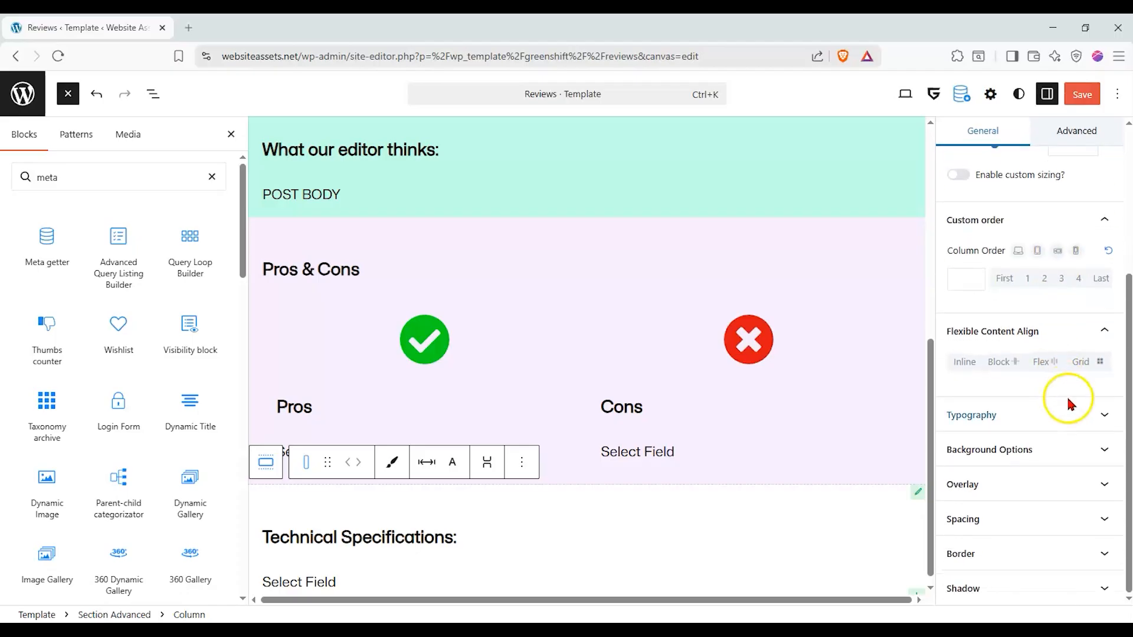
{"action": "left_click", "coordinate": [1099, 454]}
{"action": "scroll", "coordinate": [1079, 501], "scroll_direction": "down", "scroll_amount": 1}
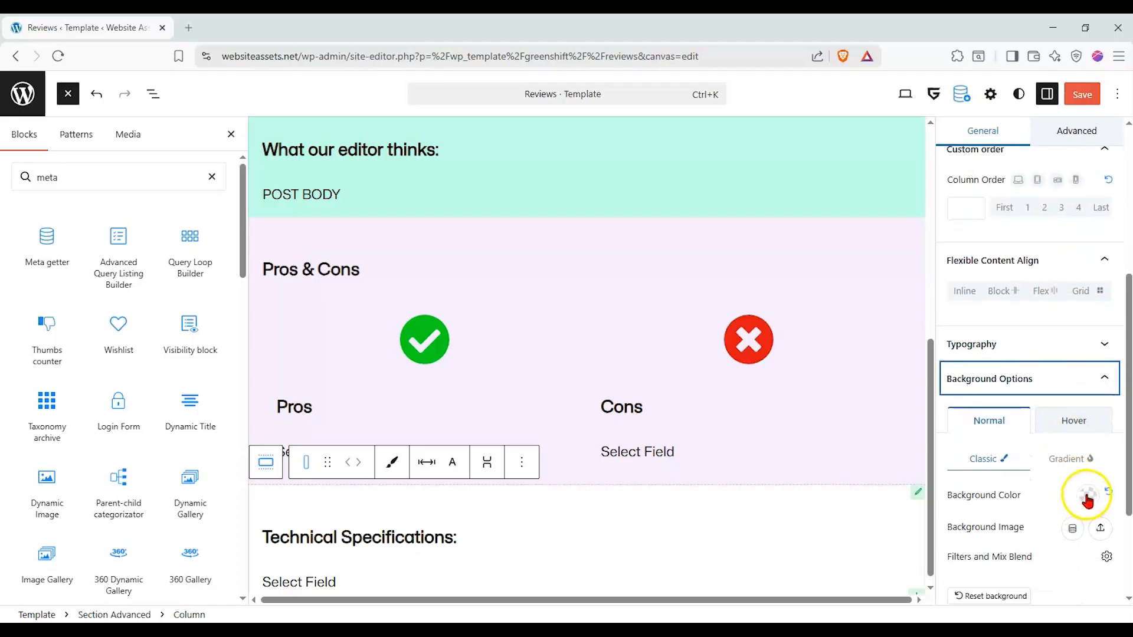
{"action": "left_click", "coordinate": [1086, 495]}
{"action": "left_click", "coordinate": [1035, 213]}
{"action": "left_click_drag", "start_coordinate": [1058, 105], "coordinate": [992, 91]}
{"action": "left_click_drag", "start_coordinate": [977, 87], "coordinate": [980, 90]}
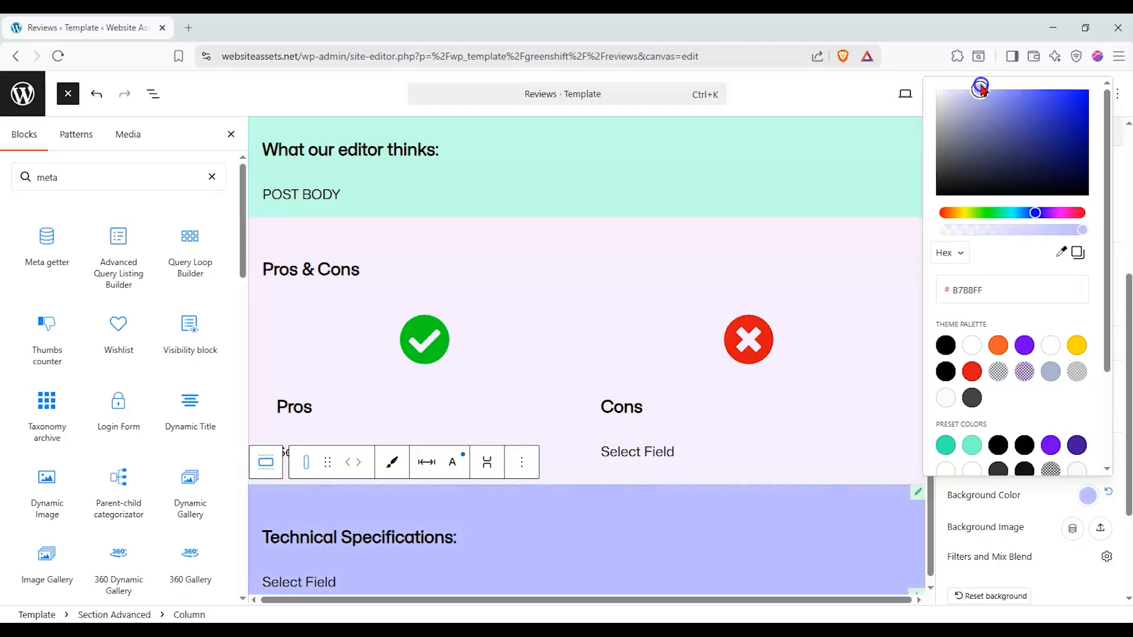
{"action": "scroll", "coordinate": [149, 270], "scroll_direction": "down", "scroll_amount": 2}
{"action": "scroll", "coordinate": [156, 223], "scroll_direction": "up", "scroll_amount": 2}
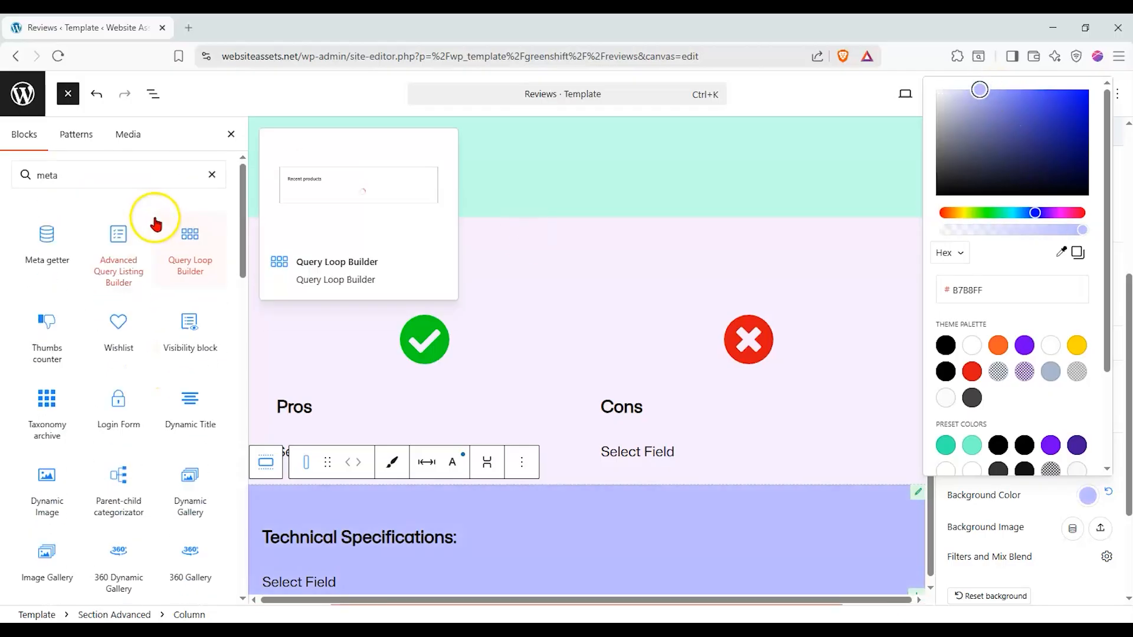
Search the blocks for "footer", place a Footer block below the Technical Specifications section, and save the template
{"action": "left_click", "coordinate": [212, 175]}
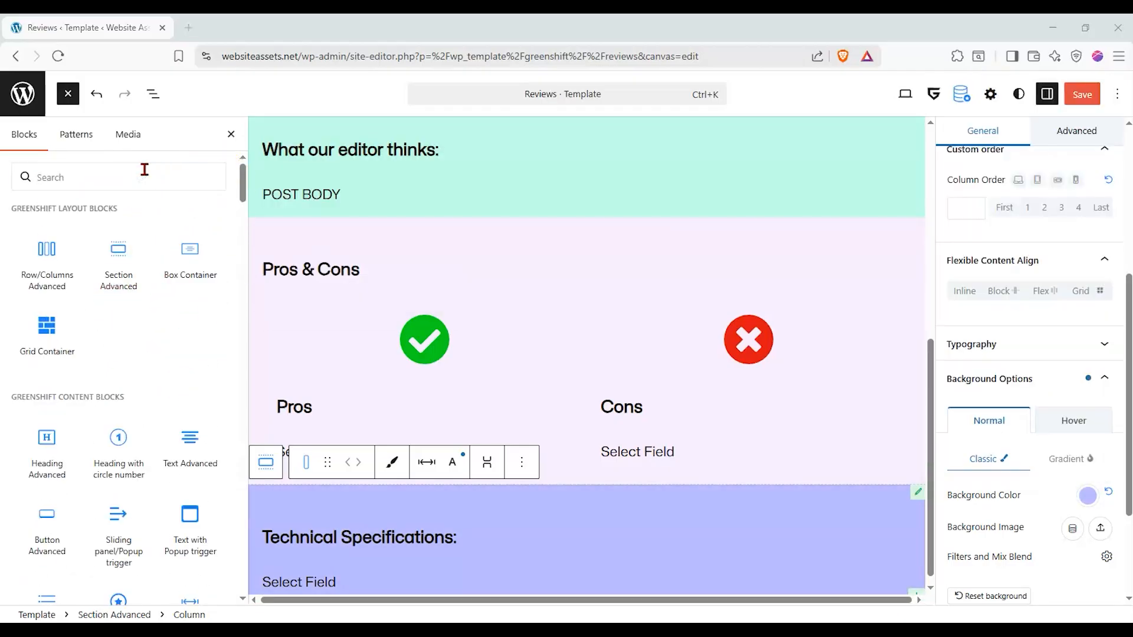
{"action": "left_click", "coordinate": [137, 174]}
{"action": "type", "text": "foot"}
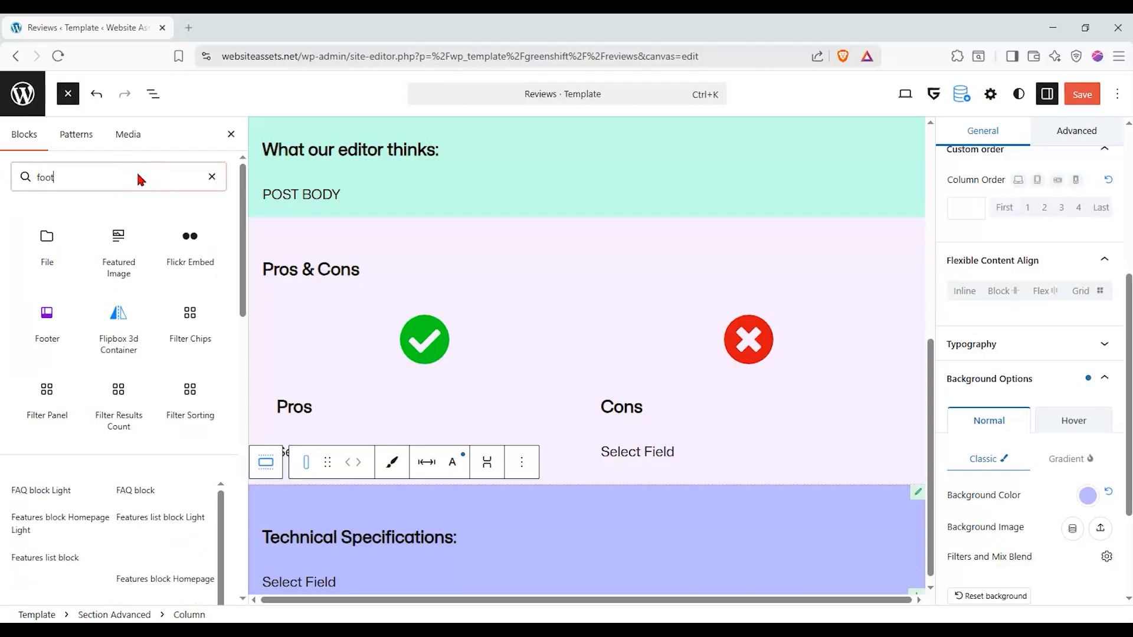
{"action": "type", "text": "er"}
{"action": "left_click_drag", "start_coordinate": [45, 230], "coordinate": [443, 480]}
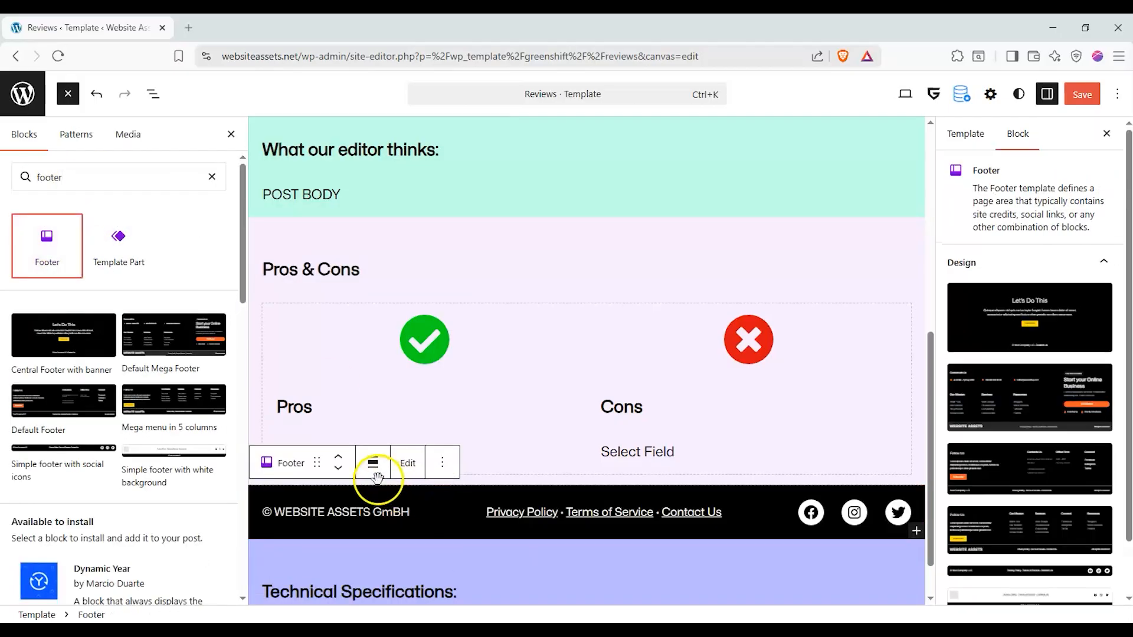
{"action": "left_click", "coordinate": [338, 468]}
{"action": "left_click", "coordinate": [663, 520]}
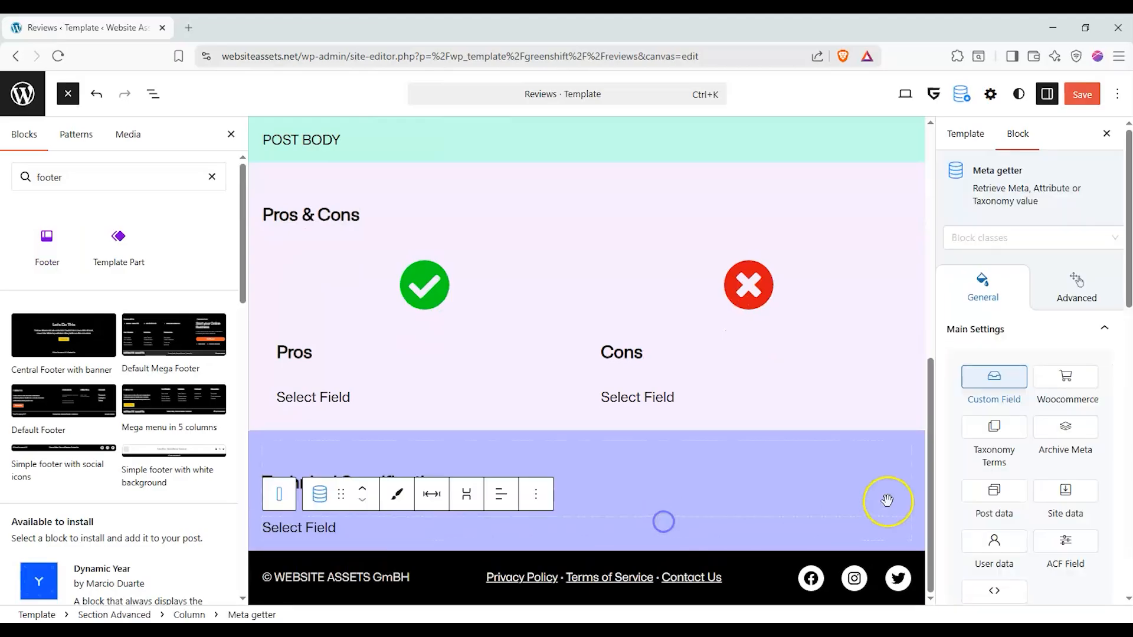
{"action": "left_click", "coordinate": [886, 501]}
{"action": "left_click", "coordinate": [1082, 94]}
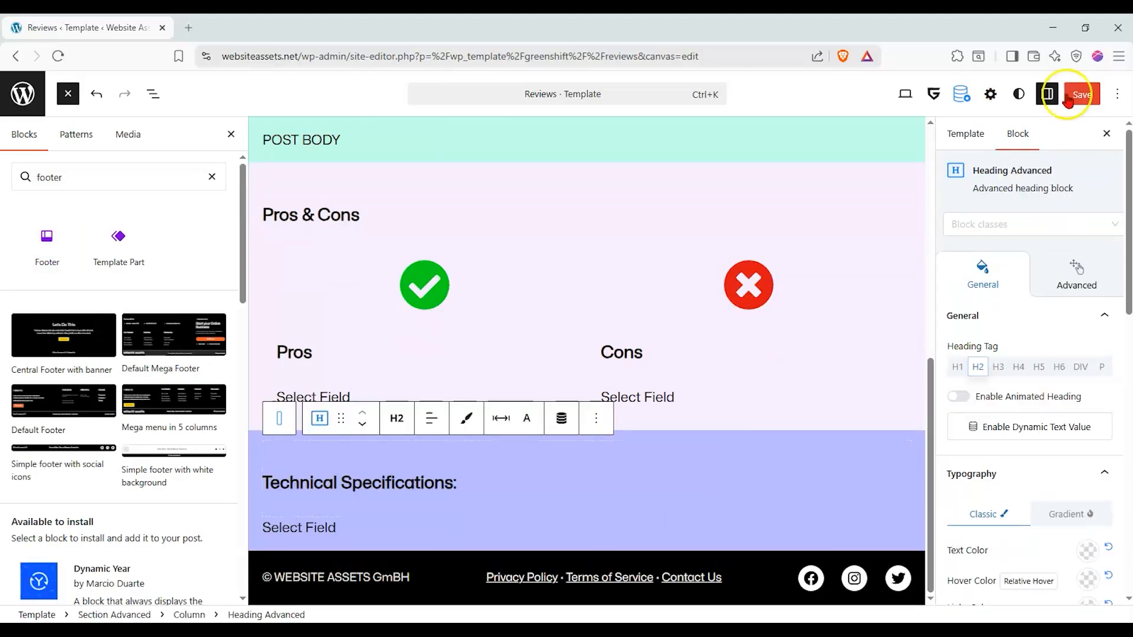
Open the live site from the editor's view options and look over its homepage
{"action": "left_click", "coordinate": [895, 99]}
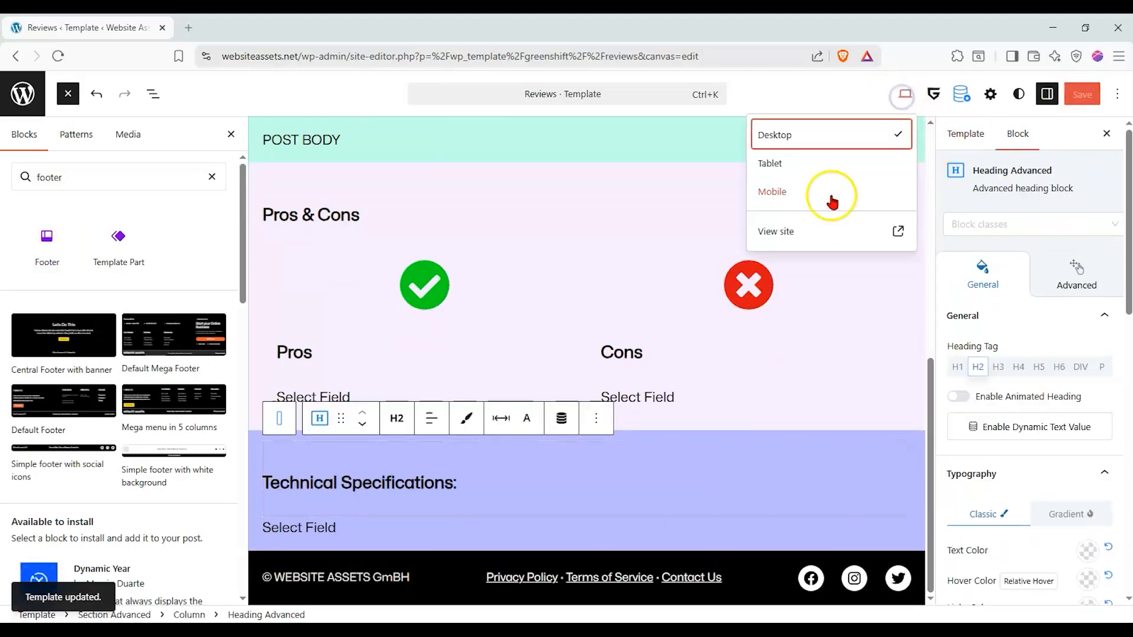
{"action": "left_click", "coordinate": [819, 227]}
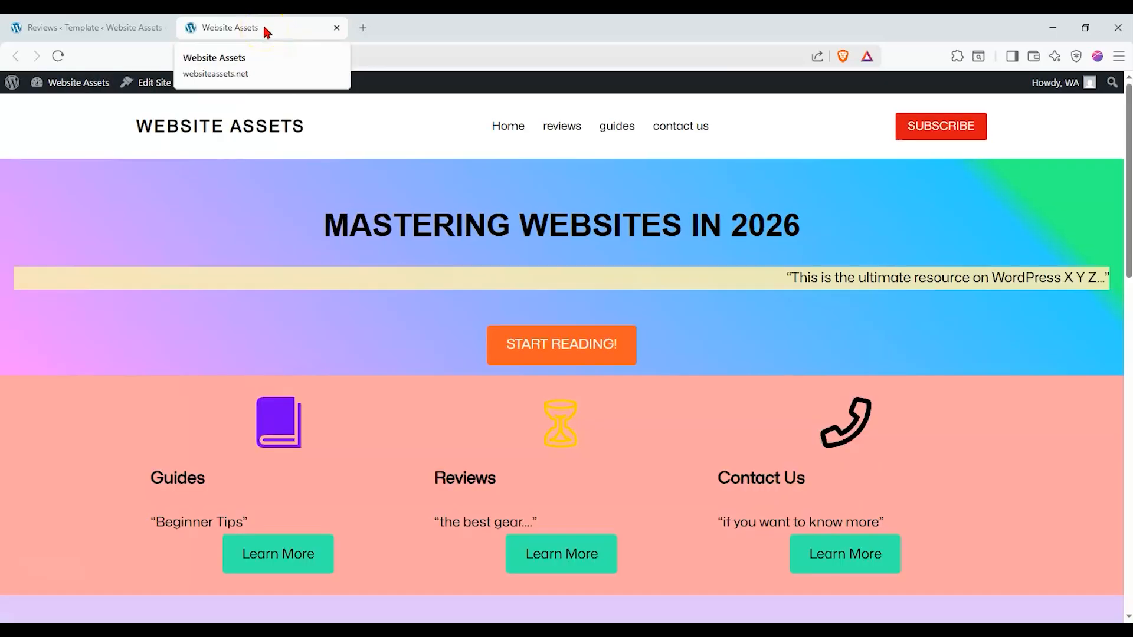
{"action": "scroll", "coordinate": [361, 319], "scroll_direction": "down", "scroll_amount": 8}
{"action": "scroll", "coordinate": [374, 346], "scroll_direction": "up", "scroll_amount": 8}
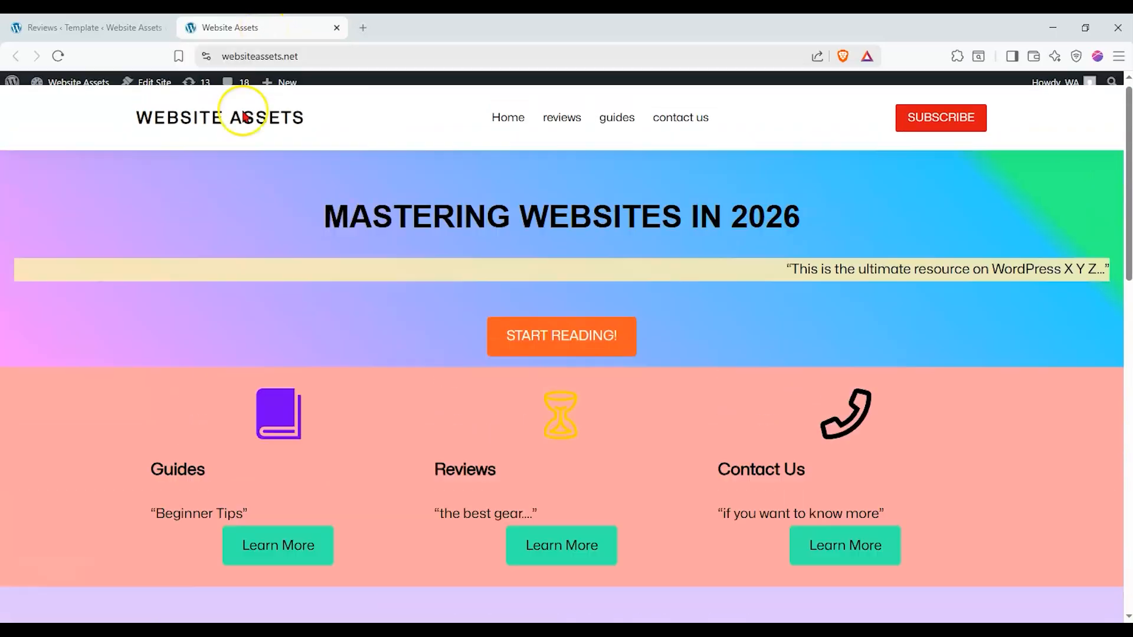
Go from the live site to its admin dashboard and open the Reviews post type in SCF
{"action": "left_click", "coordinate": [106, 27]}
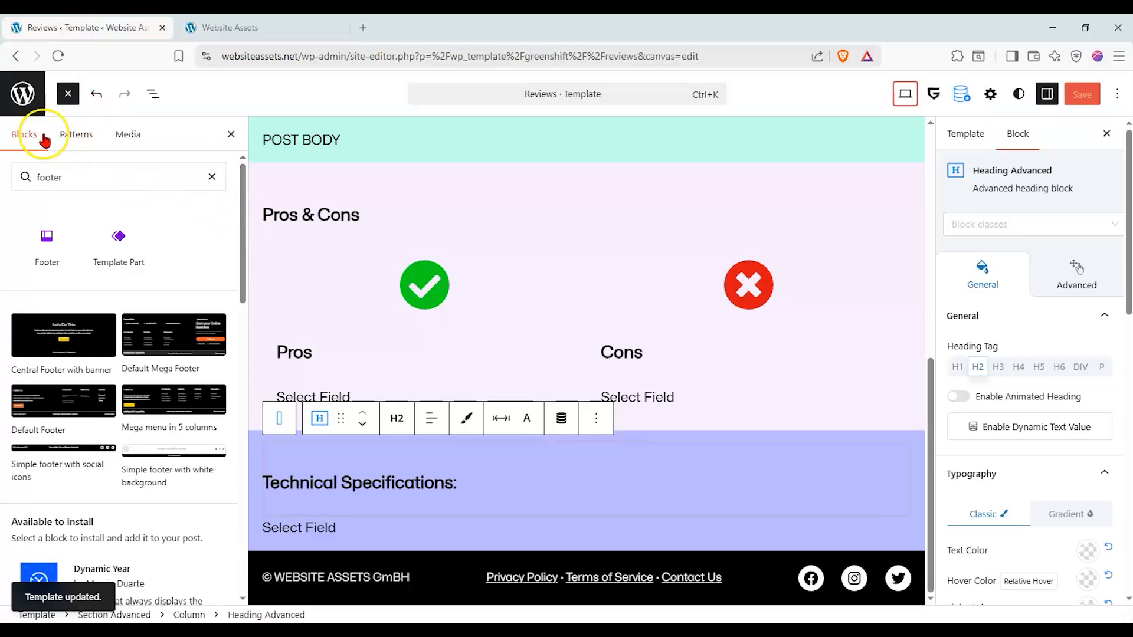
{"action": "left_click", "coordinate": [288, 28]}
{"action": "left_click", "coordinate": [95, 83]}
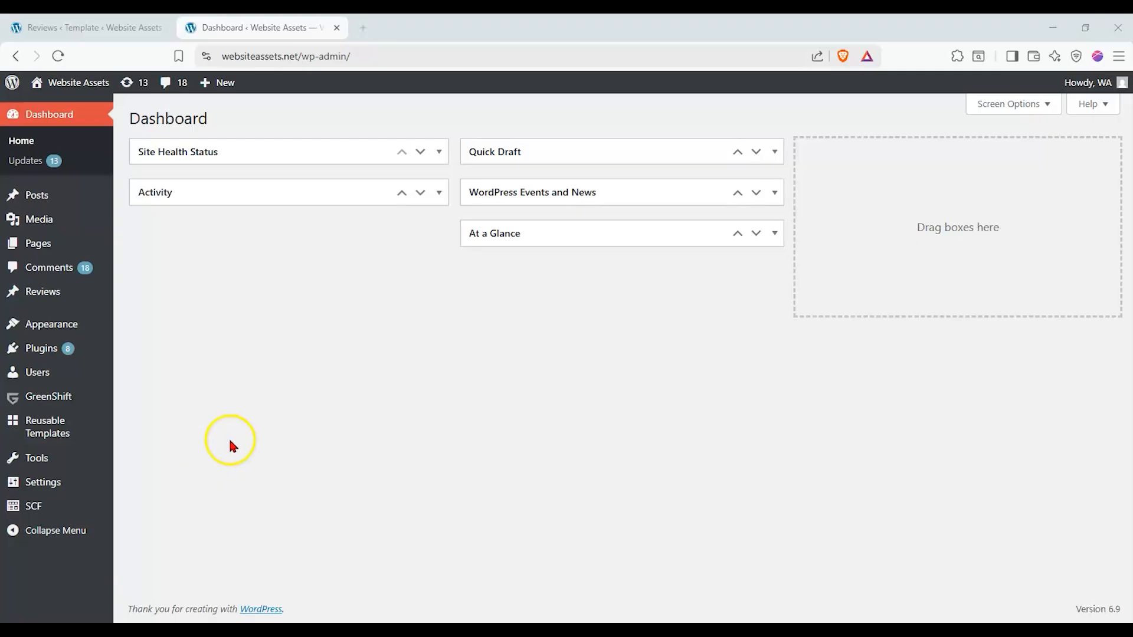
{"action": "left_click", "coordinate": [43, 513]}
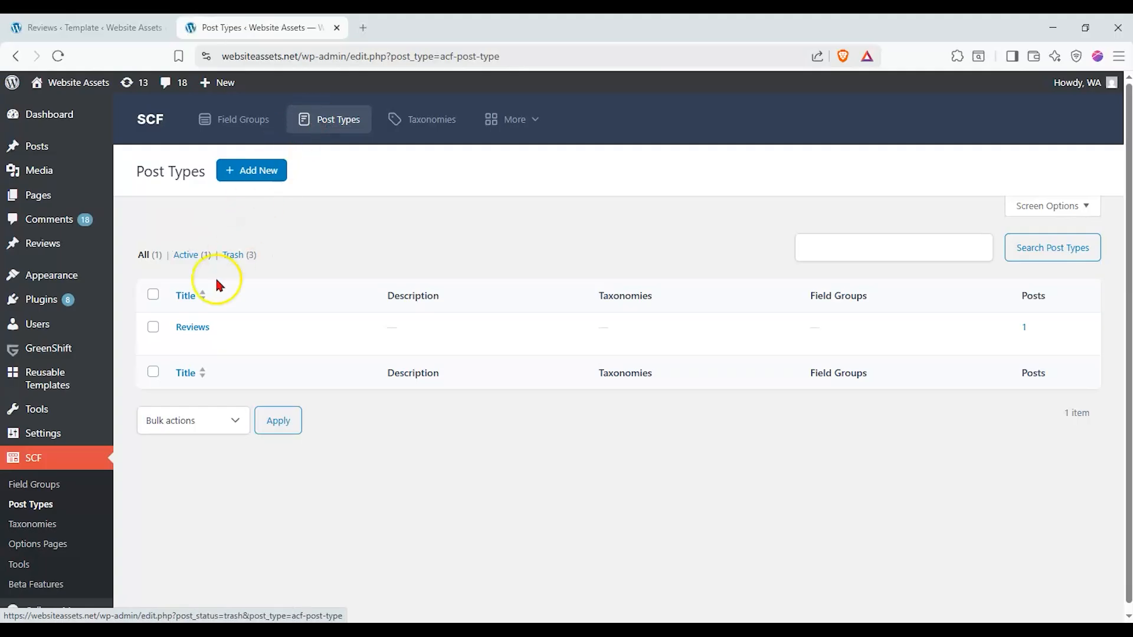
{"action": "left_click", "coordinate": [201, 329]}
{"action": "left_click", "coordinate": [202, 329]}
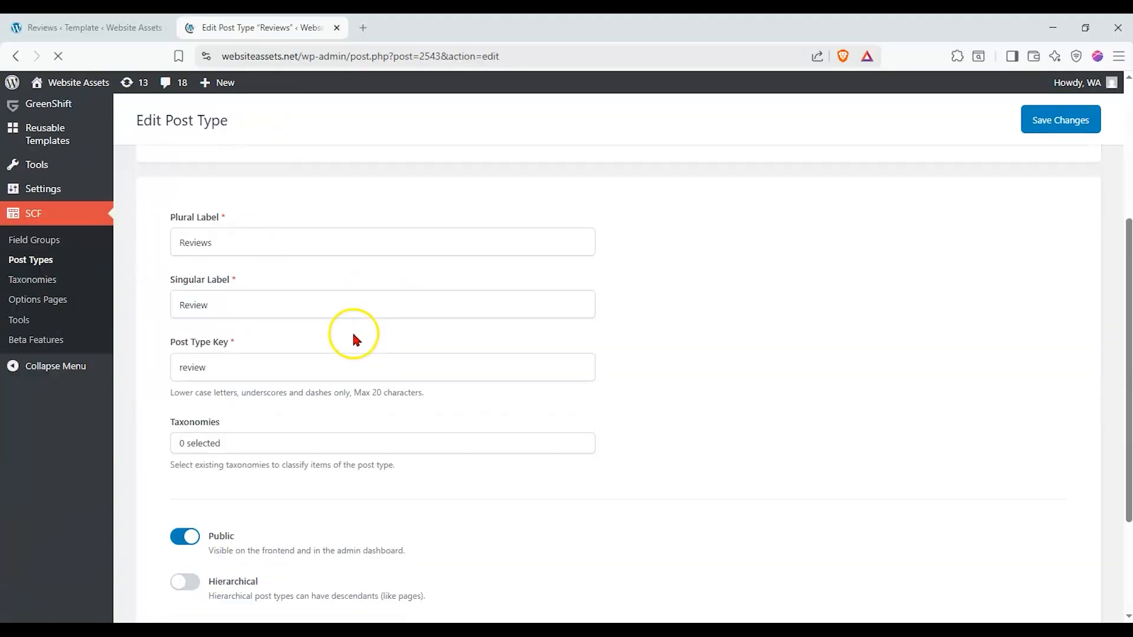
Start a new SCF field group and title it "Review Fields"
{"action": "left_click", "coordinate": [253, 116]}
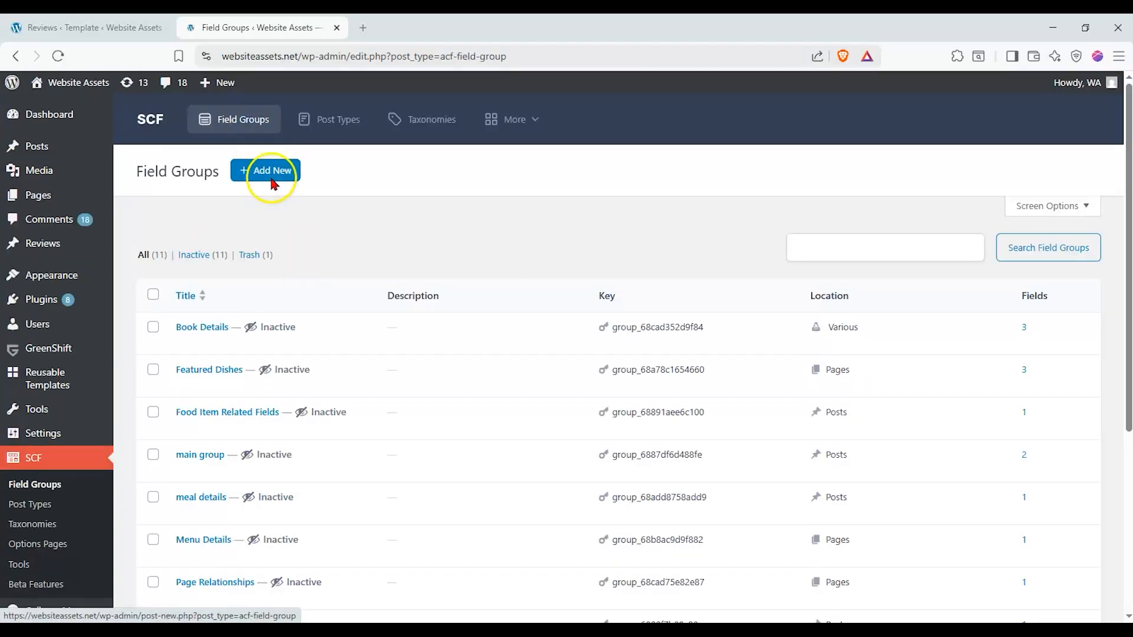
{"action": "left_click", "coordinate": [273, 176]}
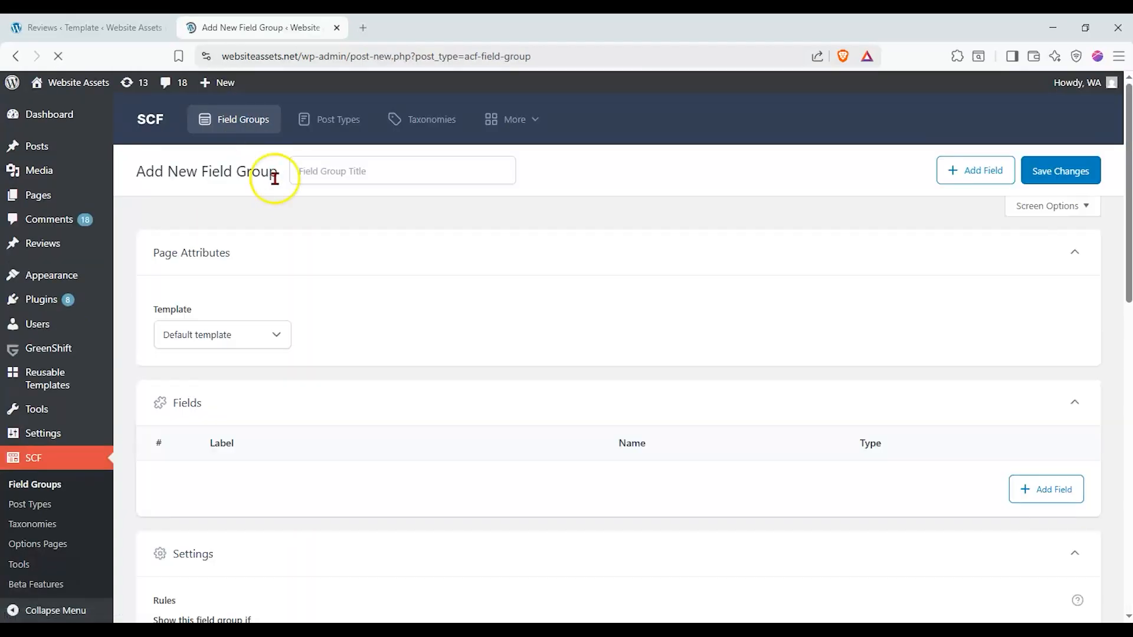
{"action": "left_click", "coordinate": [320, 183]}
{"action": "type", "text": "Review Fields"}
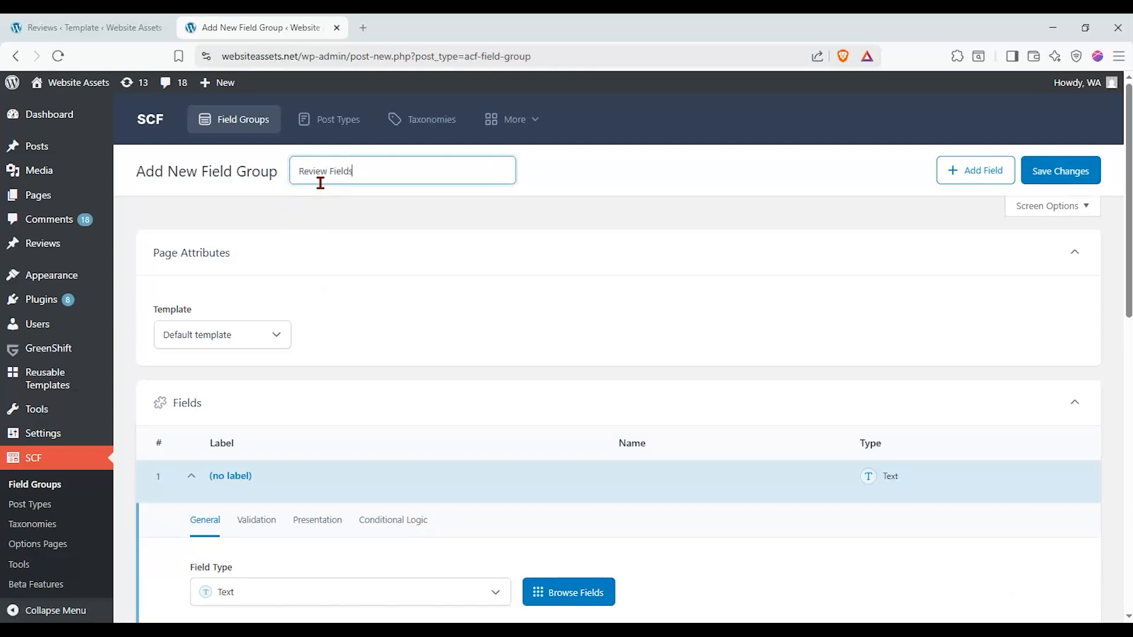
Set up the first field as a Number field labelled "Star Rating" with the field name star_rating
{"action": "scroll", "coordinate": [456, 244], "scroll_direction": "down", "scroll_amount": 3}
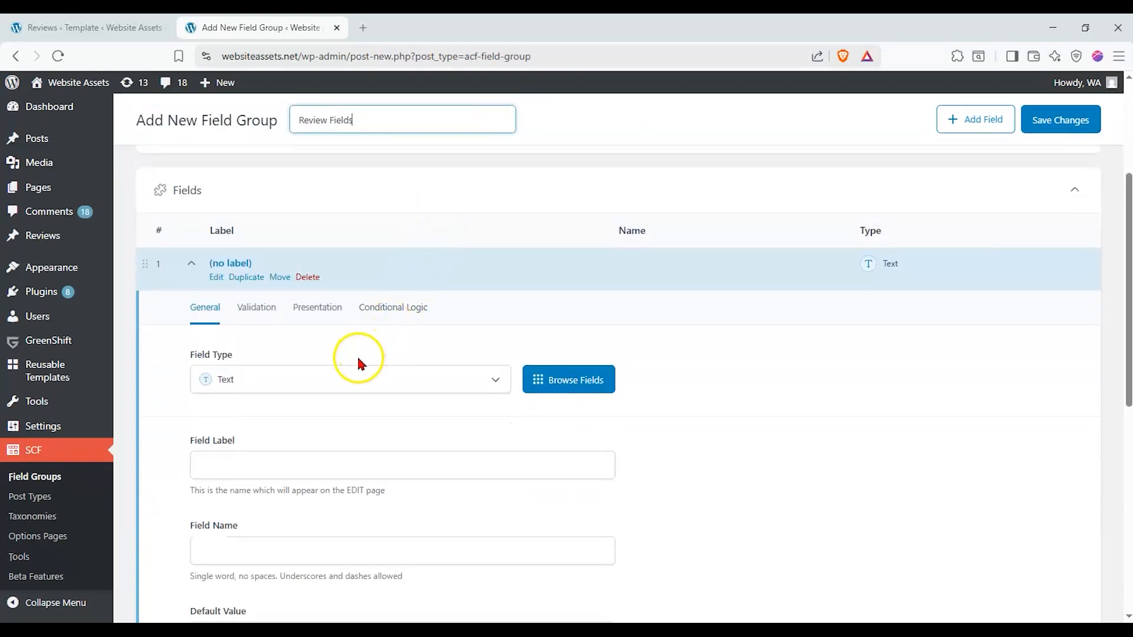
{"action": "left_click", "coordinate": [342, 379]}
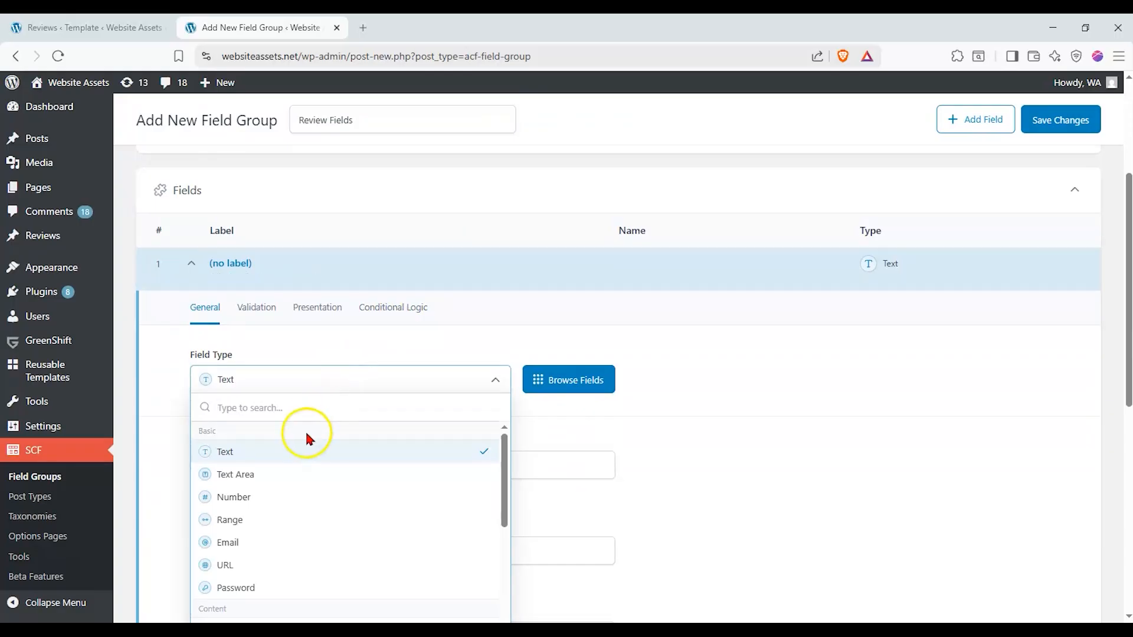
{"action": "left_click", "coordinate": [266, 496]}
{"action": "left_click", "coordinate": [275, 461]}
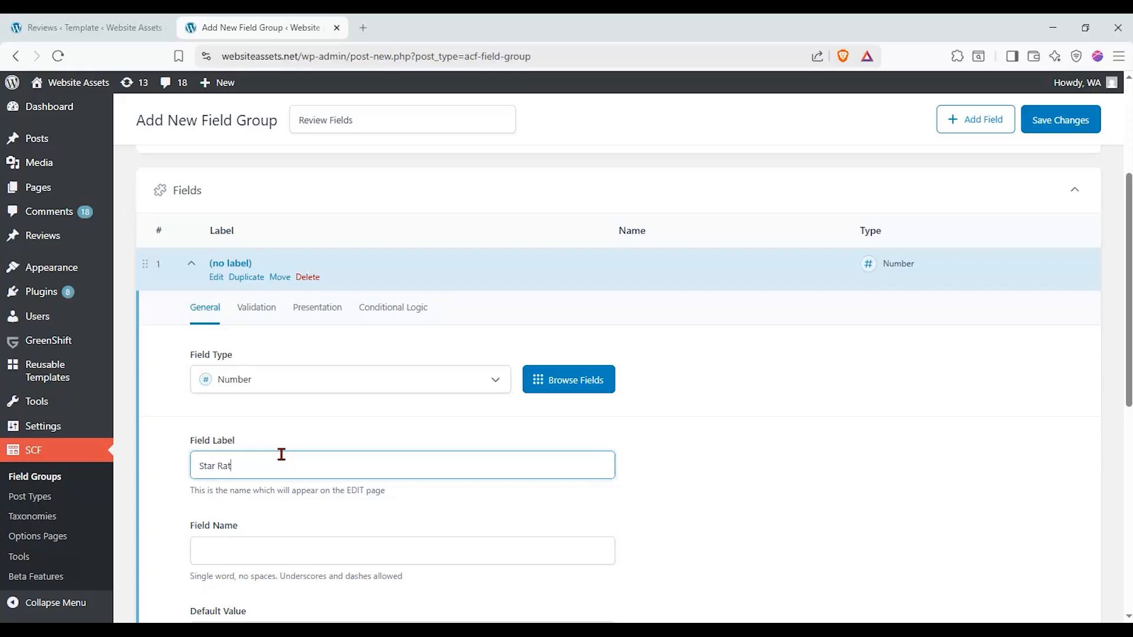
{"action": "left_click", "coordinate": [366, 540]}
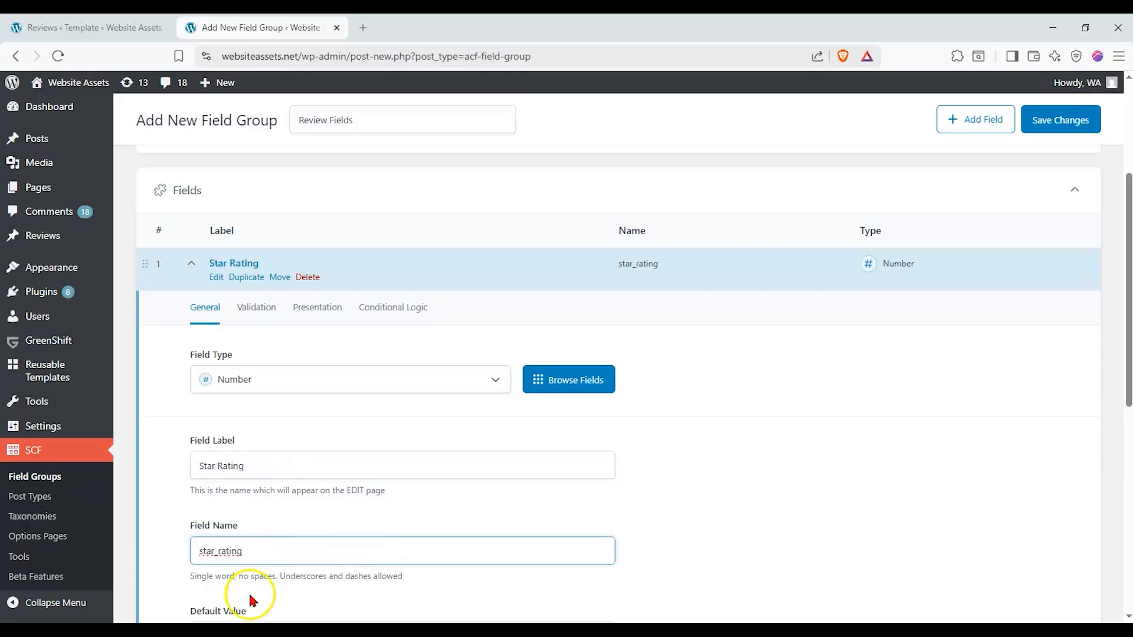
Set the field group's location rule to show it when the post type is equal to Review
{"action": "scroll", "coordinate": [597, 472], "scroll_direction": "down", "scroll_amount": 5}
{"action": "left_click", "coordinate": [470, 384]}
{"action": "scroll", "coordinate": [463, 380], "scroll_direction": "down", "scroll_amount": 1}
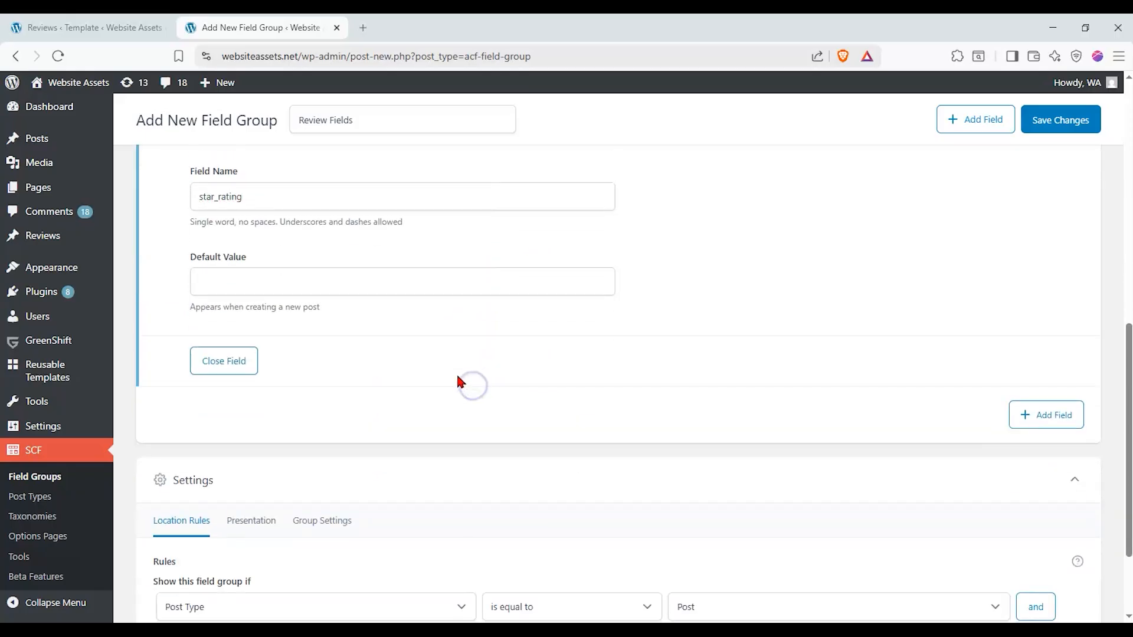
{"action": "scroll", "coordinate": [448, 378], "scroll_direction": "down", "scroll_amount": 2}
{"action": "left_click", "coordinate": [706, 483]}
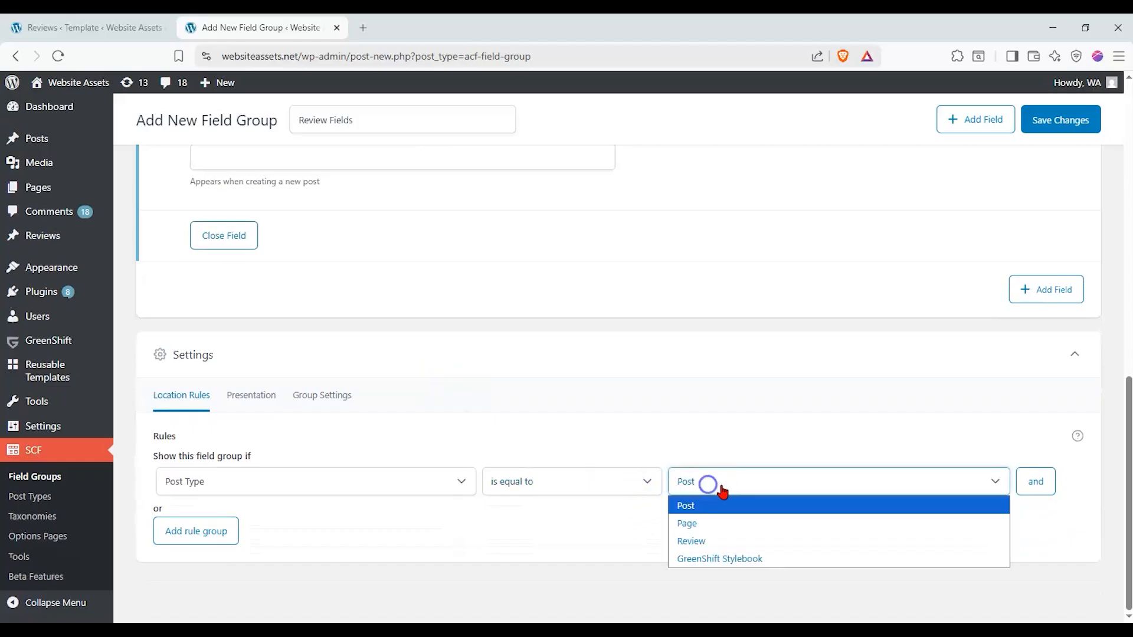
{"action": "left_click", "coordinate": [724, 541]}
{"action": "scroll", "coordinate": [806, 356], "scroll_direction": "up", "scroll_amount": 8}
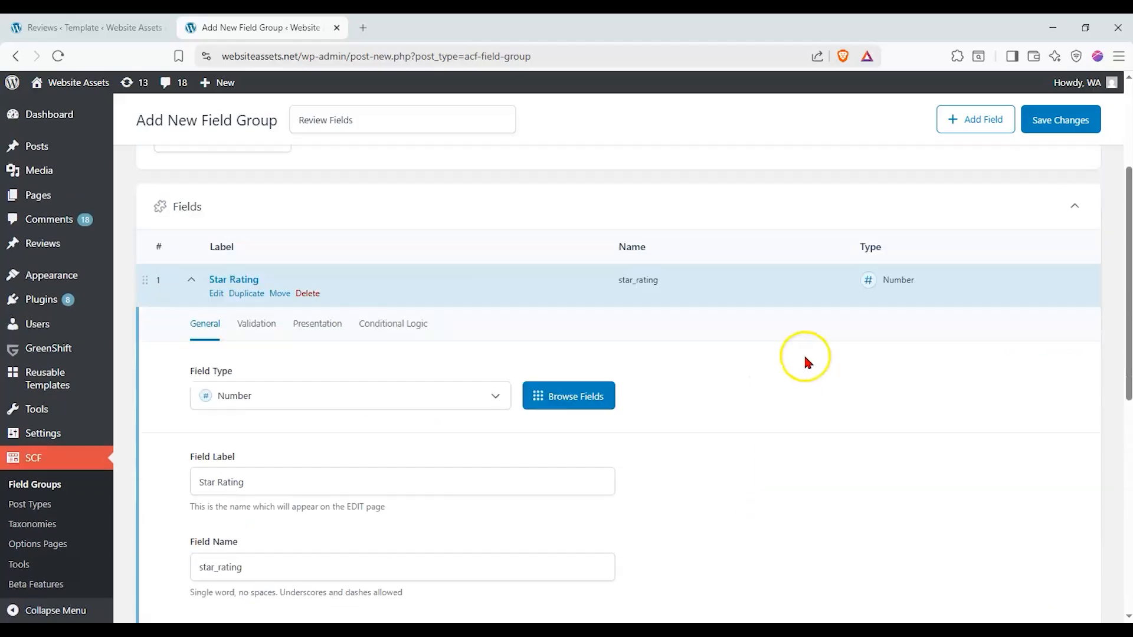
Add a second field of type Text labelled "Affiliate Link" with the field name affiliate_link
{"action": "scroll", "coordinate": [575, 387], "scroll_direction": "down", "scroll_amount": 4}
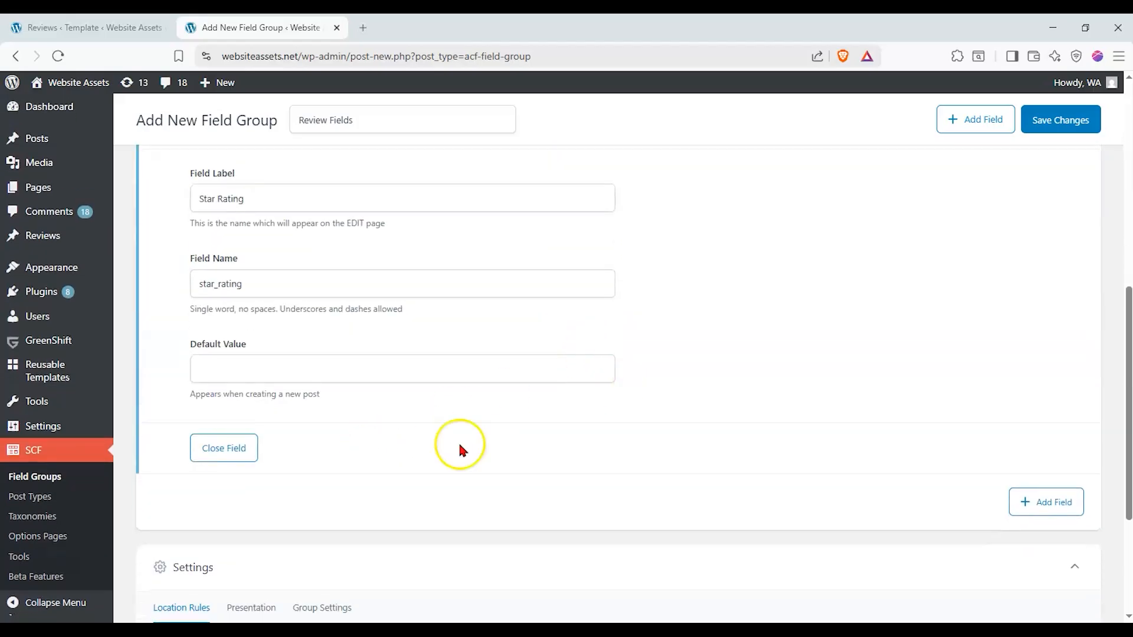
{"action": "left_click", "coordinate": [1046, 502]}
{"action": "scroll", "coordinate": [689, 401], "scroll_direction": "down", "scroll_amount": 3}
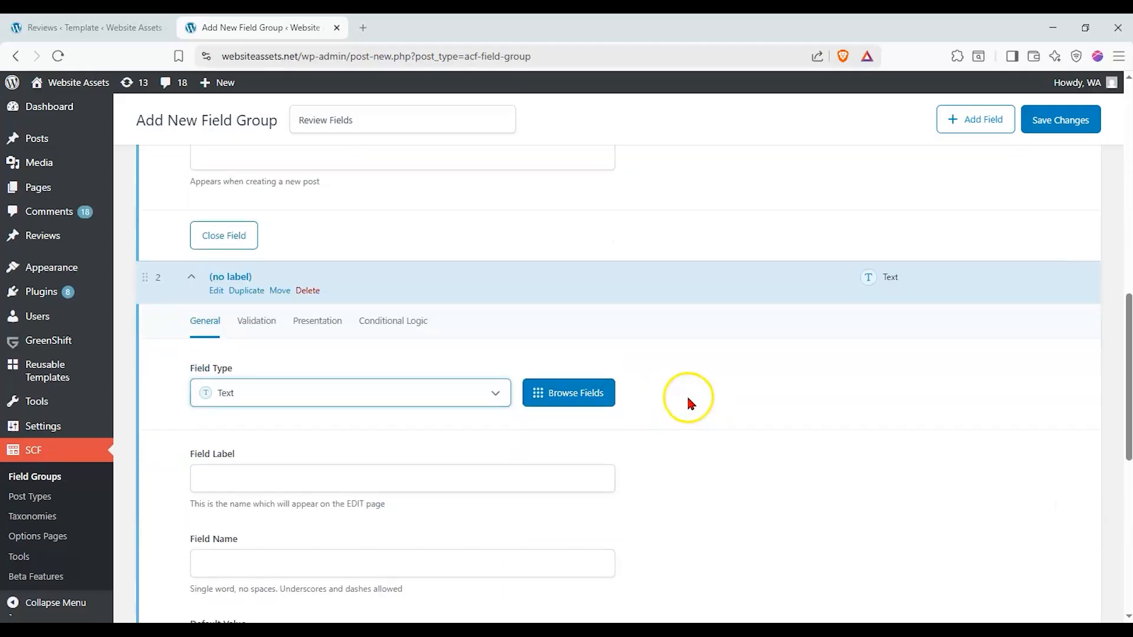
{"action": "left_click", "coordinate": [277, 475]}
{"action": "type", "text": "Affiliate Link"}
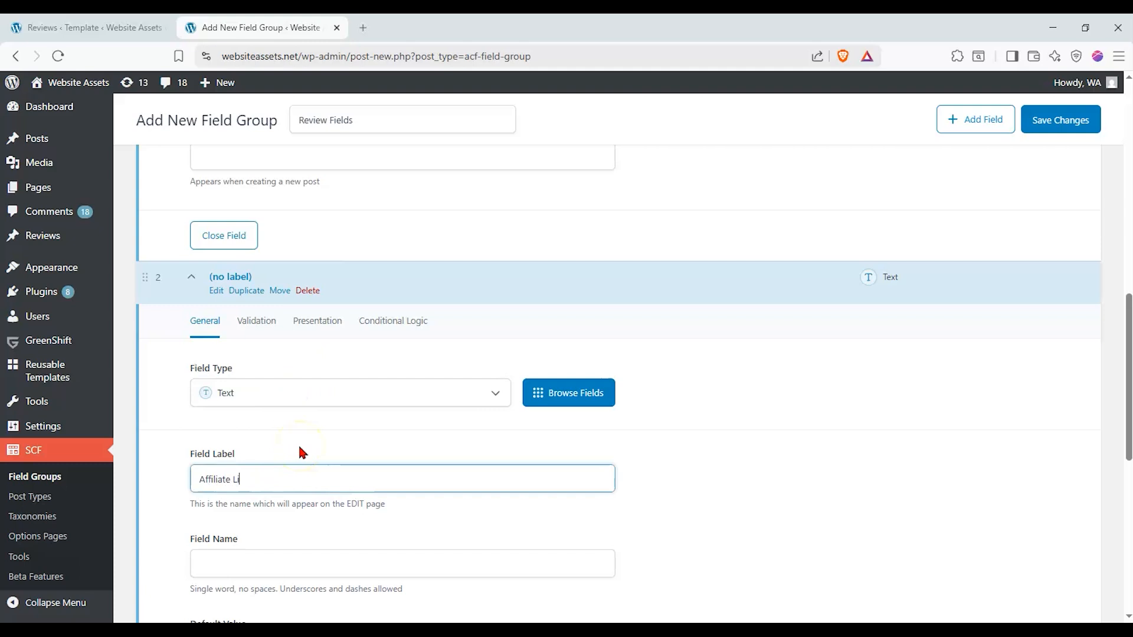
{"action": "key", "text": "Tab"}
{"action": "scroll", "coordinate": [407, 508], "scroll_direction": "down", "scroll_amount": 3}
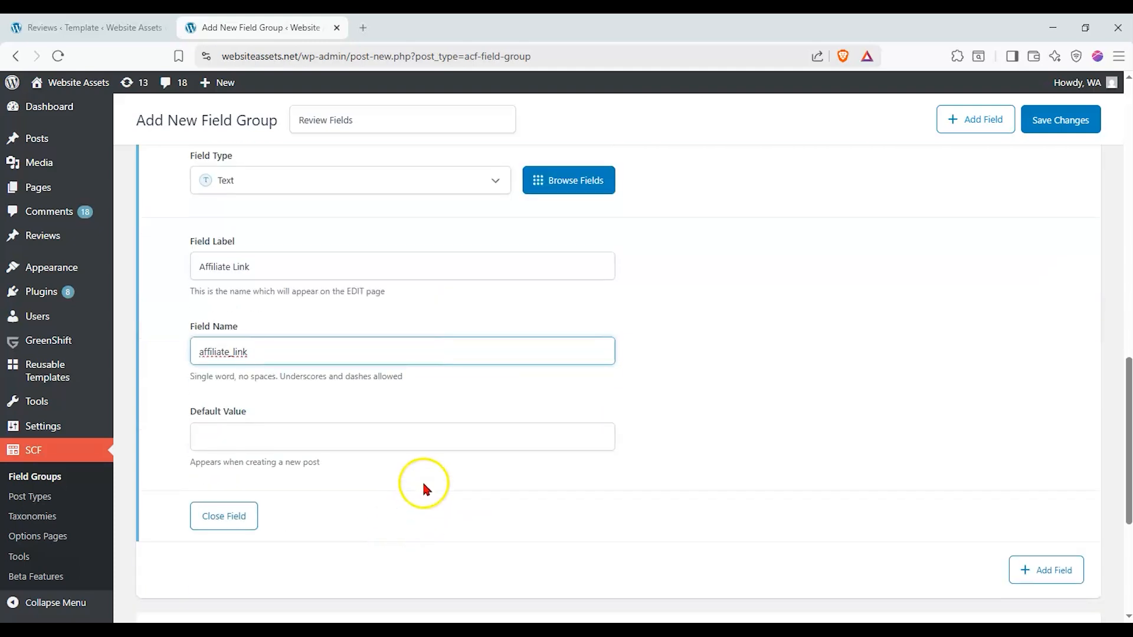
Add a third field of type WYSIWYG Editor labelled "Pros" with the field name pros
{"action": "left_click", "coordinate": [1030, 570]}
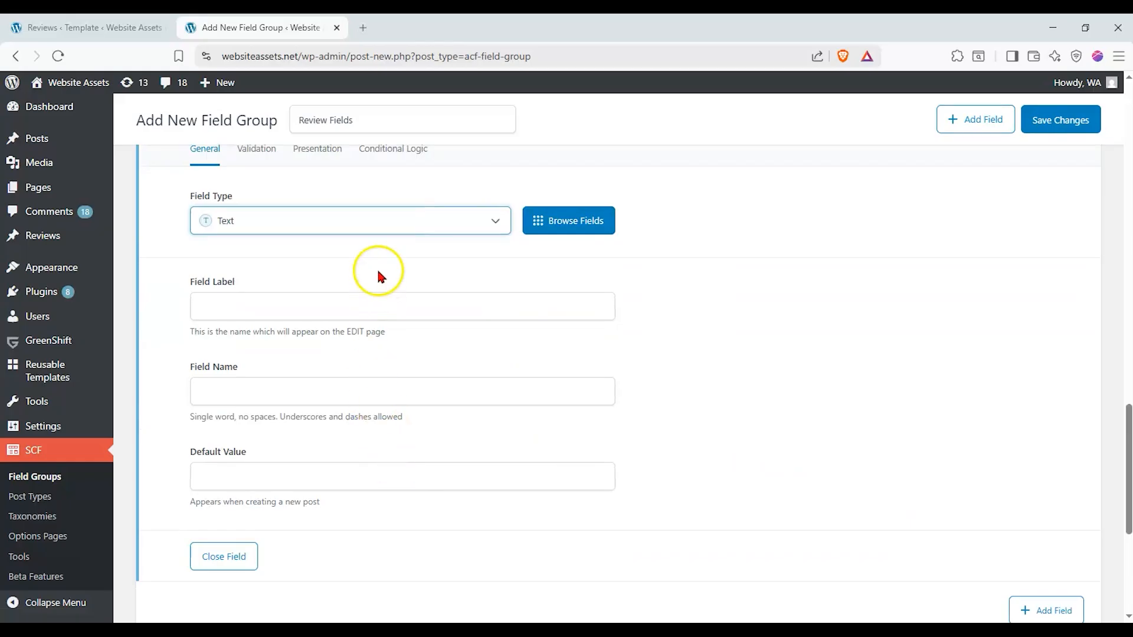
{"action": "left_click", "coordinate": [385, 218]}
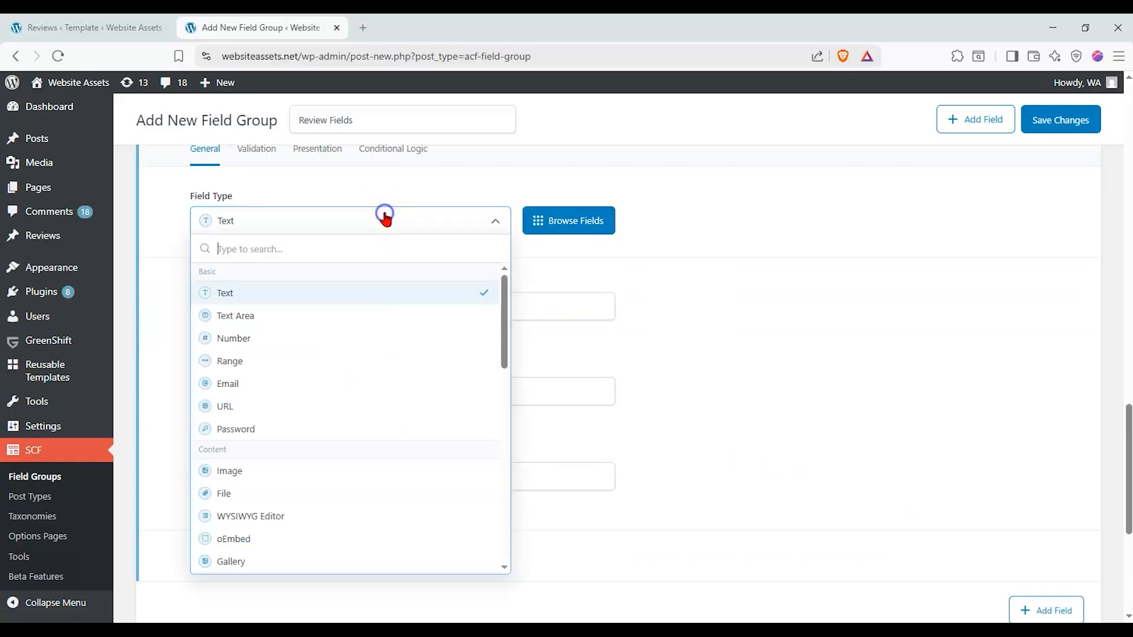
{"action": "left_click", "coordinate": [297, 515]}
{"action": "left_click", "coordinate": [299, 308]}
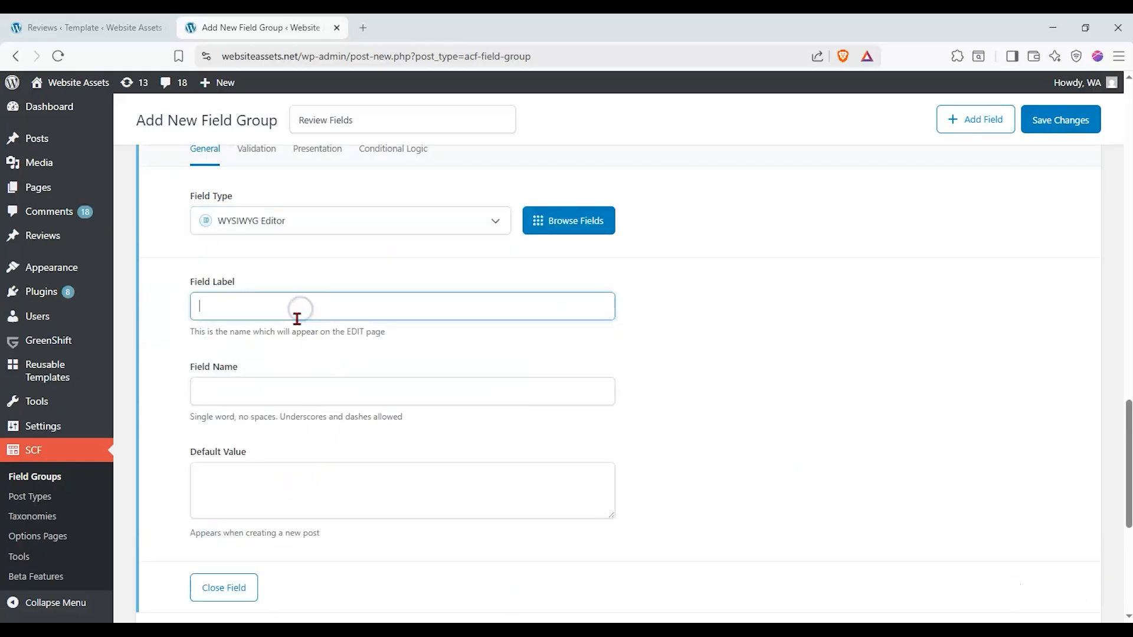
{"action": "left_click", "coordinate": [830, 511]}
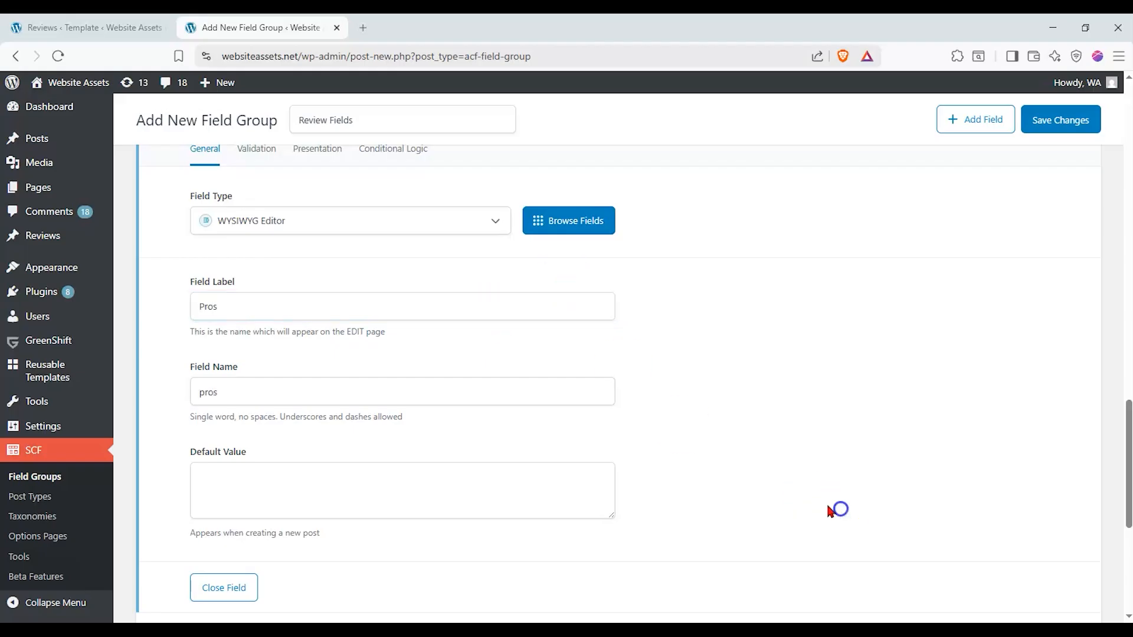
Add a fourth field of type WYSIWYG Editor labelled "Cons" with the field name cons
{"action": "scroll", "coordinate": [857, 546], "scroll_direction": "down", "scroll_amount": 2}
{"action": "left_click", "coordinate": [1043, 497]}
{"action": "scroll", "coordinate": [299, 498], "scroll_direction": "down", "scroll_amount": 2}
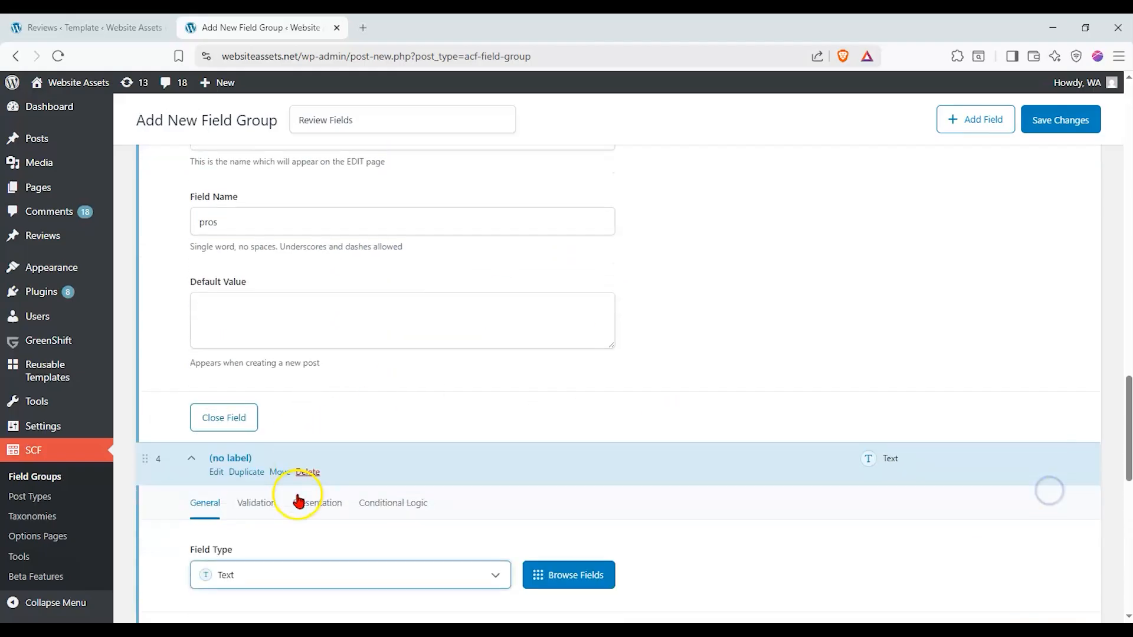
{"action": "left_click", "coordinate": [306, 469]}
{"action": "left_click", "coordinate": [336, 360]}
{"action": "left_click", "coordinate": [291, 535]}
{"action": "type", "text": "Cons"}
{"action": "left_click", "coordinate": [889, 553]}
Add a fifth field of type WYSIWYG Editor labelled "Tech Specs" with the field name tech_specs
{"action": "scroll", "coordinate": [826, 466], "scroll_direction": "down", "scroll_amount": 6}
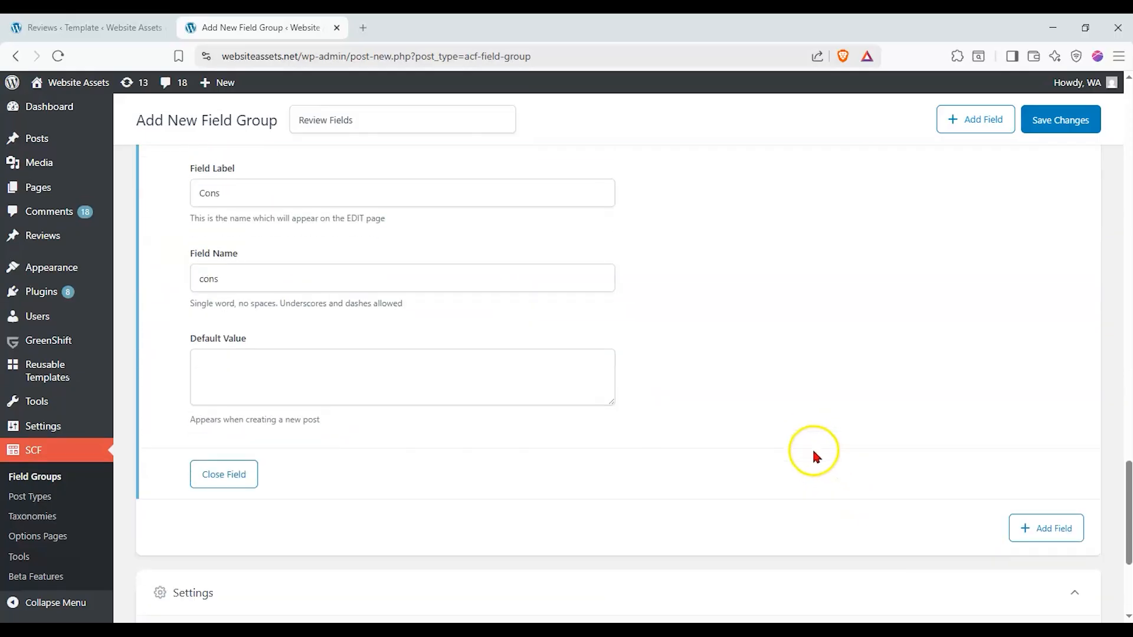
{"action": "left_click", "coordinate": [1045, 527]}
{"action": "left_click", "coordinate": [282, 543]}
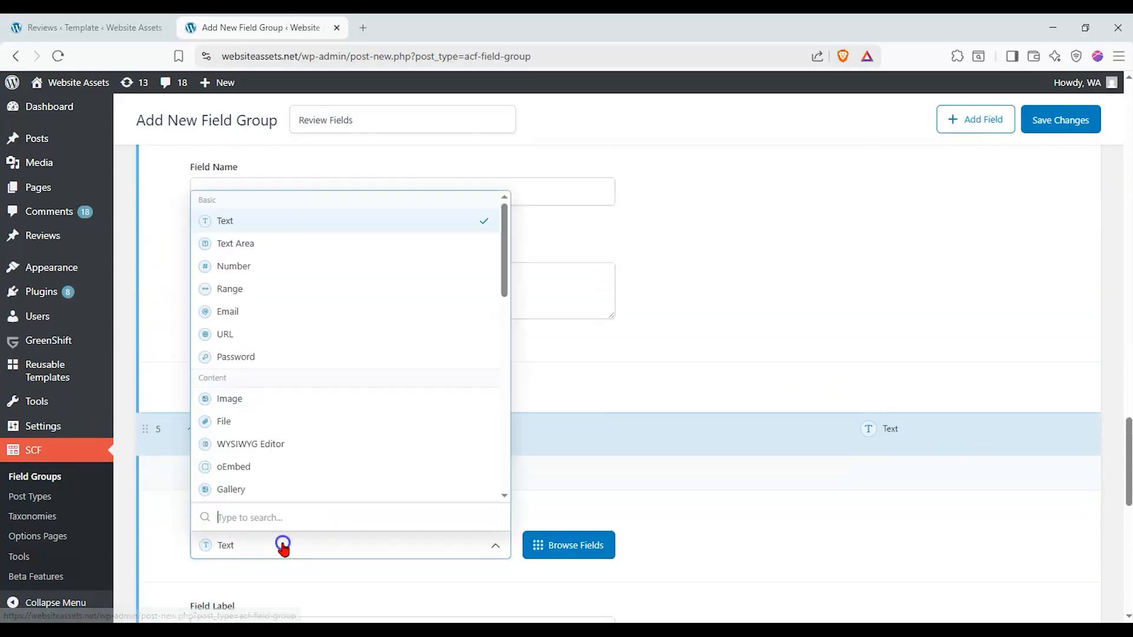
{"action": "left_click", "coordinate": [313, 442]}
{"action": "scroll", "coordinate": [354, 442], "scroll_direction": "down", "scroll_amount": 6}
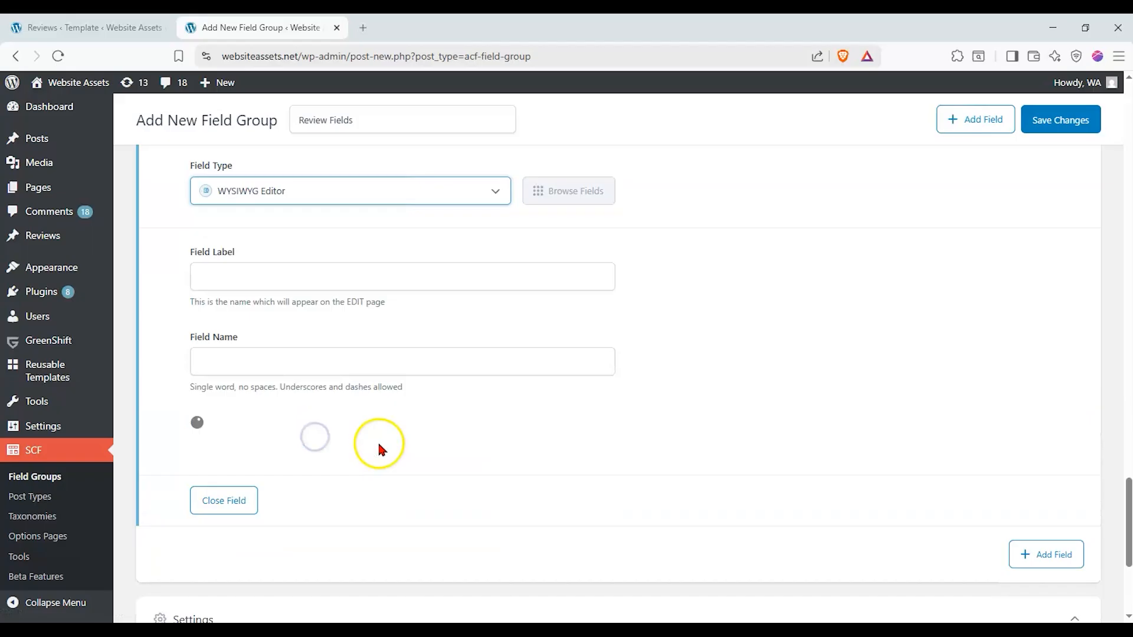
{"action": "left_click", "coordinate": [363, 283]}
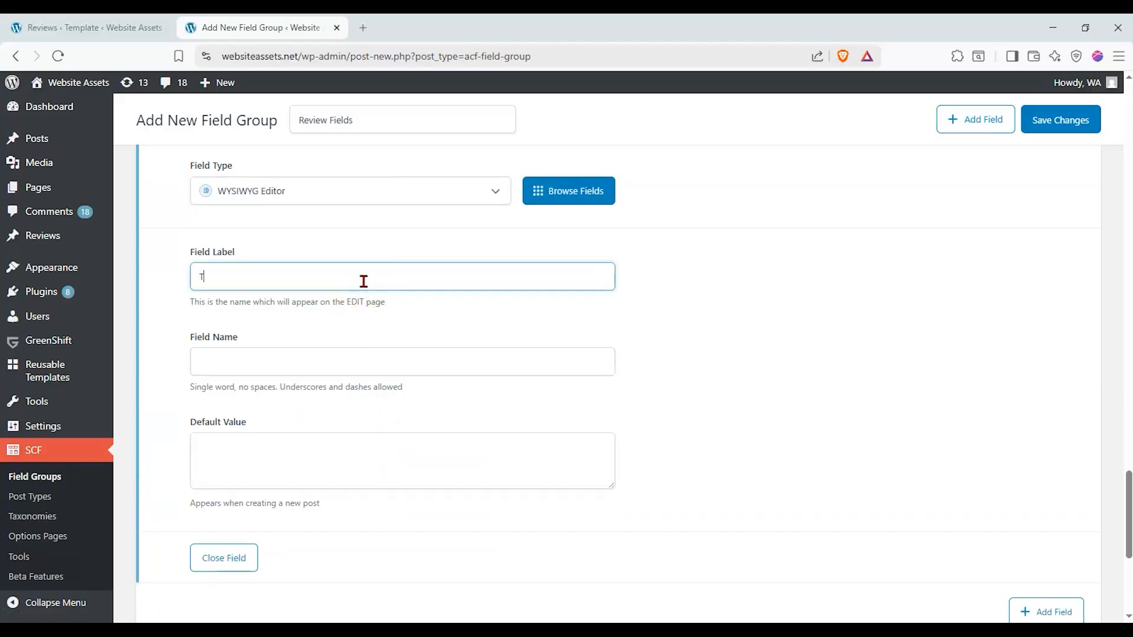
{"action": "left_click", "coordinate": [875, 354]}
{"action": "scroll", "coordinate": [873, 348], "scroll_direction": "down", "scroll_amount": 4}
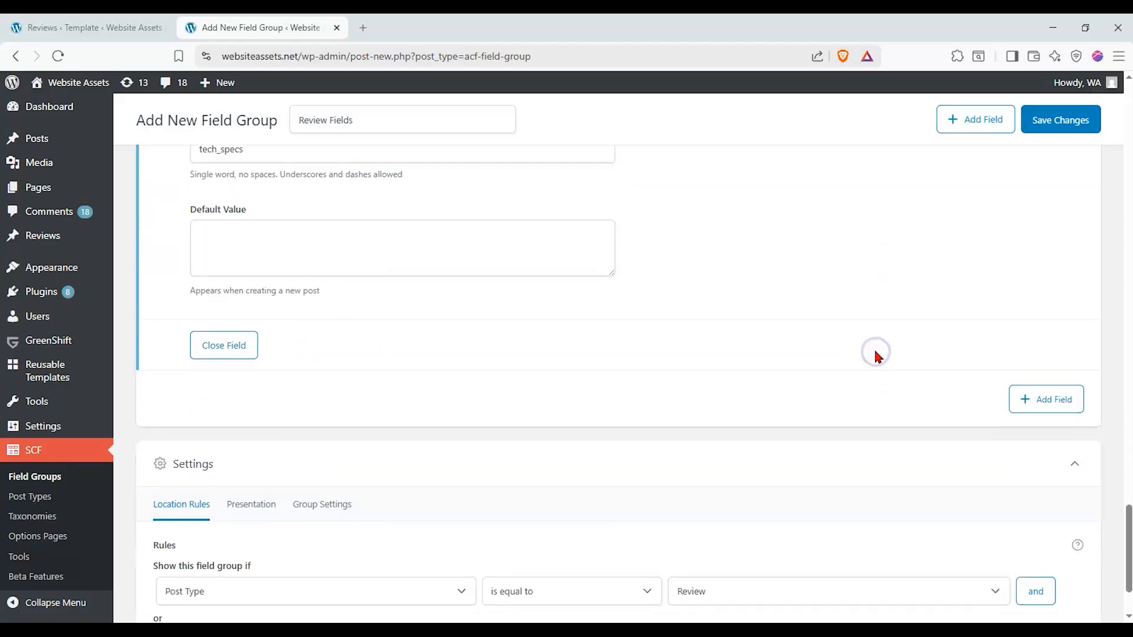
{"action": "left_click", "coordinate": [1036, 400]}
{"action": "left_click", "coordinate": [198, 554]}
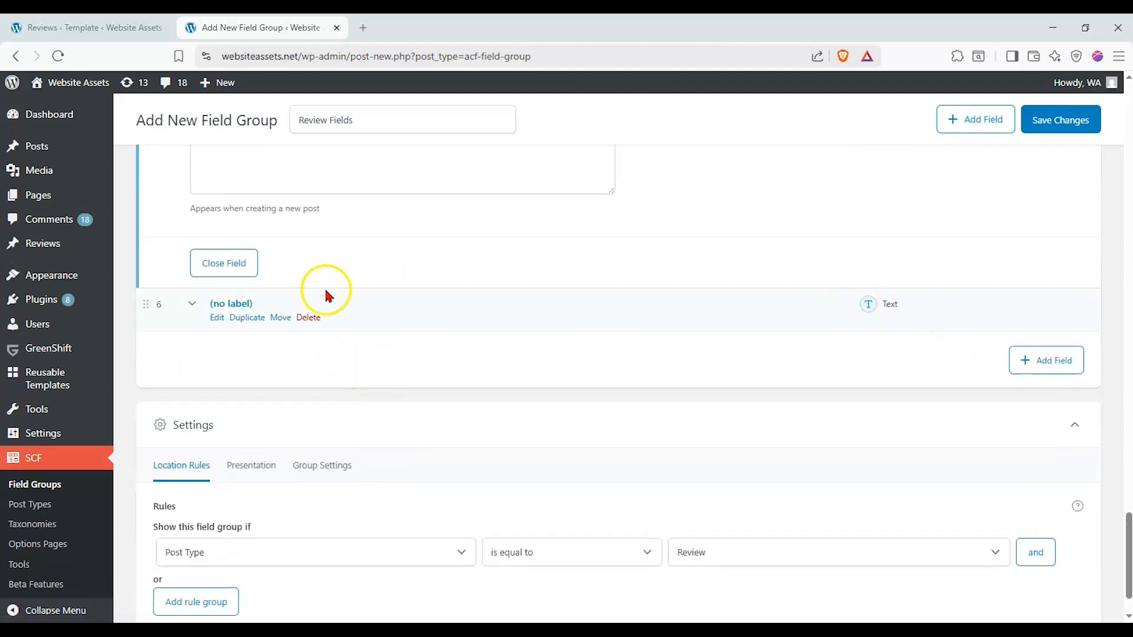
{"action": "left_click", "coordinate": [307, 318]}
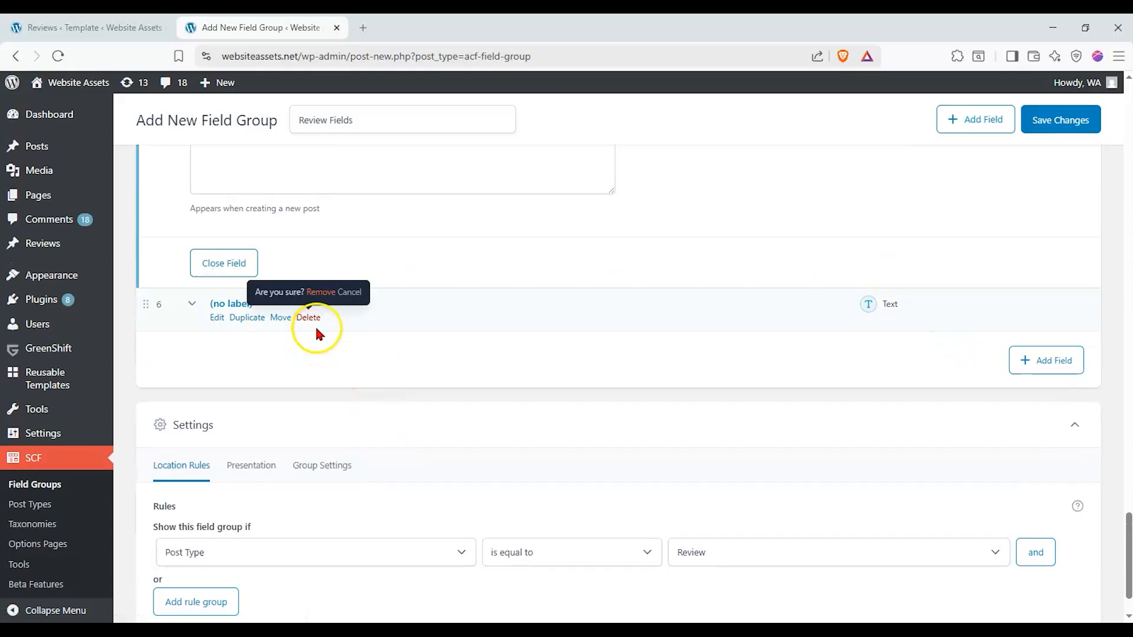
{"action": "left_click", "coordinate": [319, 292]}
Collapse the settings of the Star Rating, Affiliate Link, Pros, Cons and Tech Specs fields and save the field group
{"action": "scroll", "coordinate": [222, 335], "scroll_direction": "up", "scroll_amount": 8}
{"action": "scroll", "coordinate": [163, 339], "scroll_direction": "up", "scroll_amount": 20}
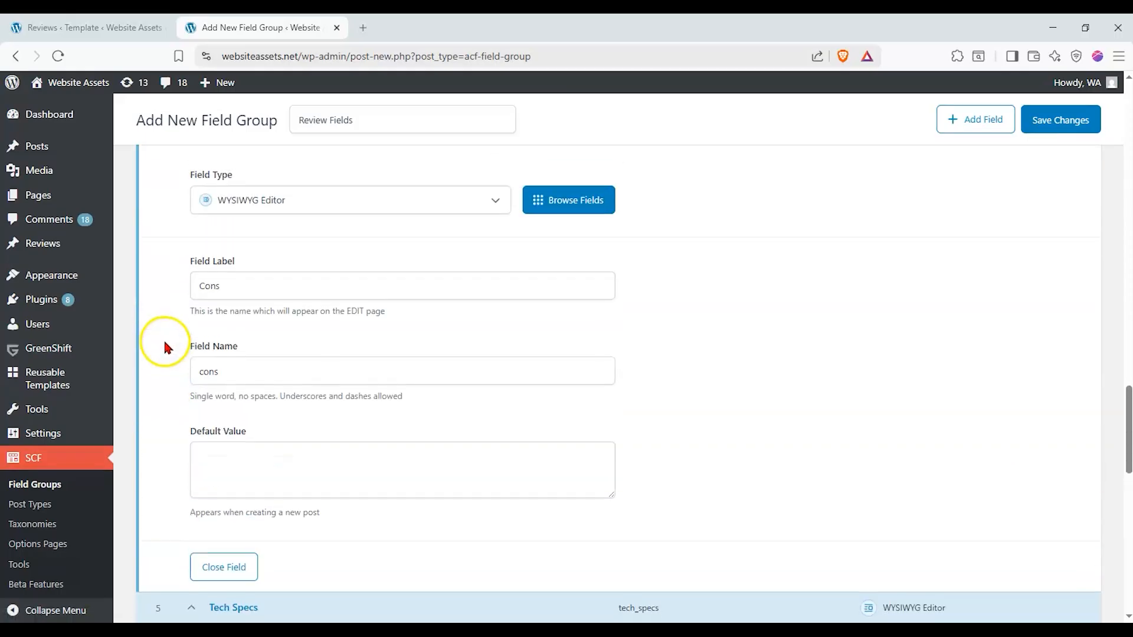
{"action": "scroll", "coordinate": [163, 356], "scroll_direction": "up", "scroll_amount": 2}
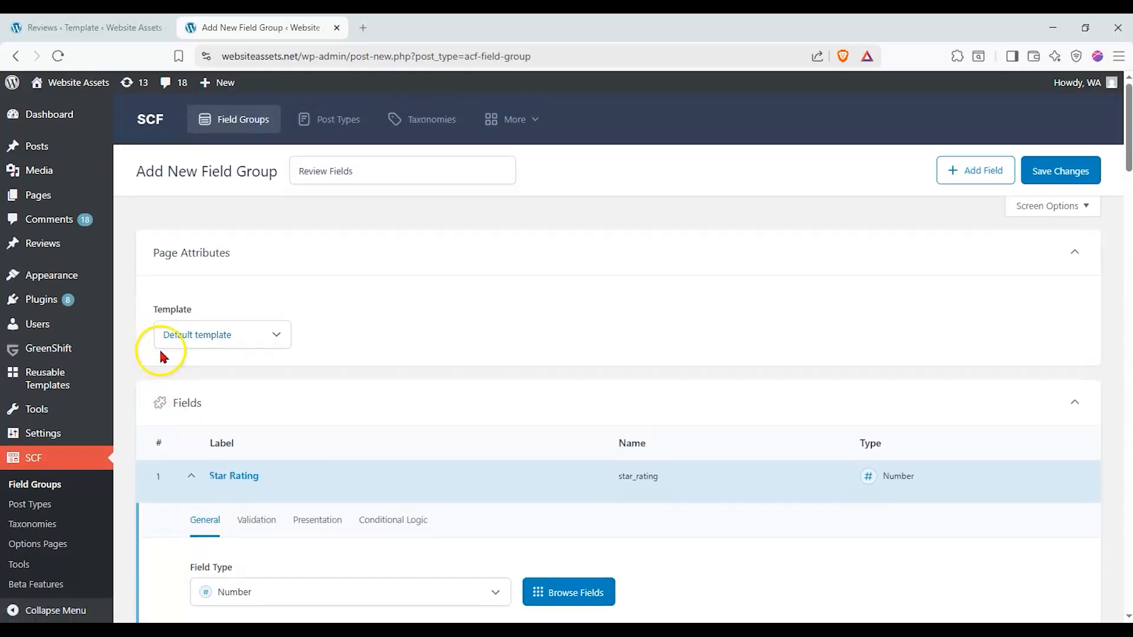
{"action": "left_click", "coordinate": [191, 483]}
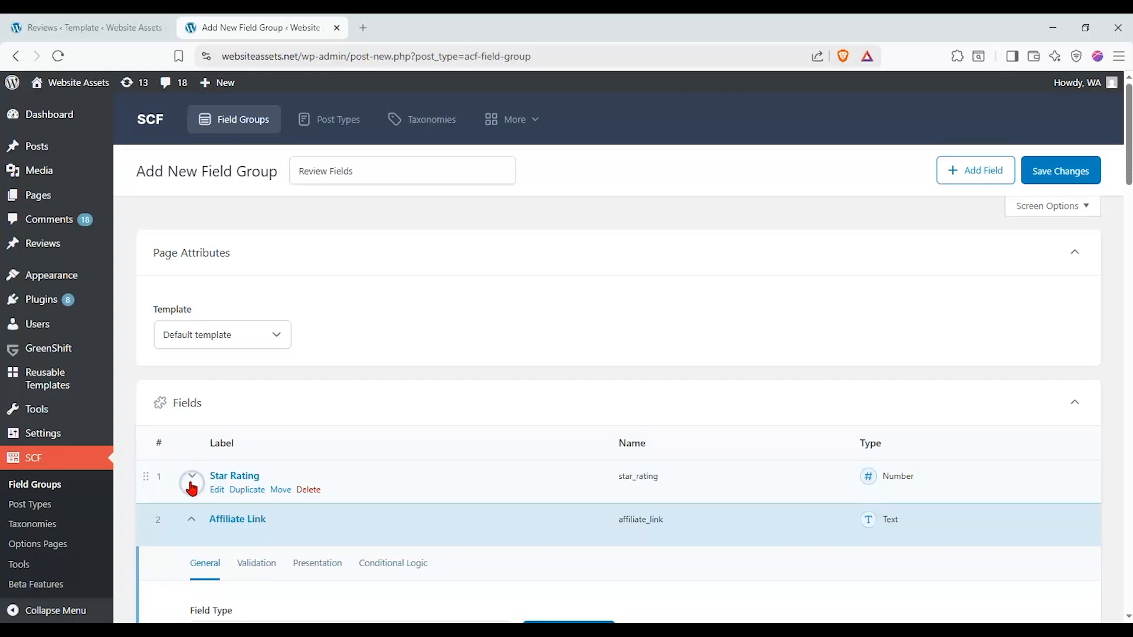
{"action": "left_click", "coordinate": [190, 517]}
{"action": "left_click", "coordinate": [191, 558]}
{"action": "left_click", "coordinate": [192, 394]}
{"action": "left_click", "coordinate": [188, 436]}
{"action": "left_click", "coordinate": [189, 437]}
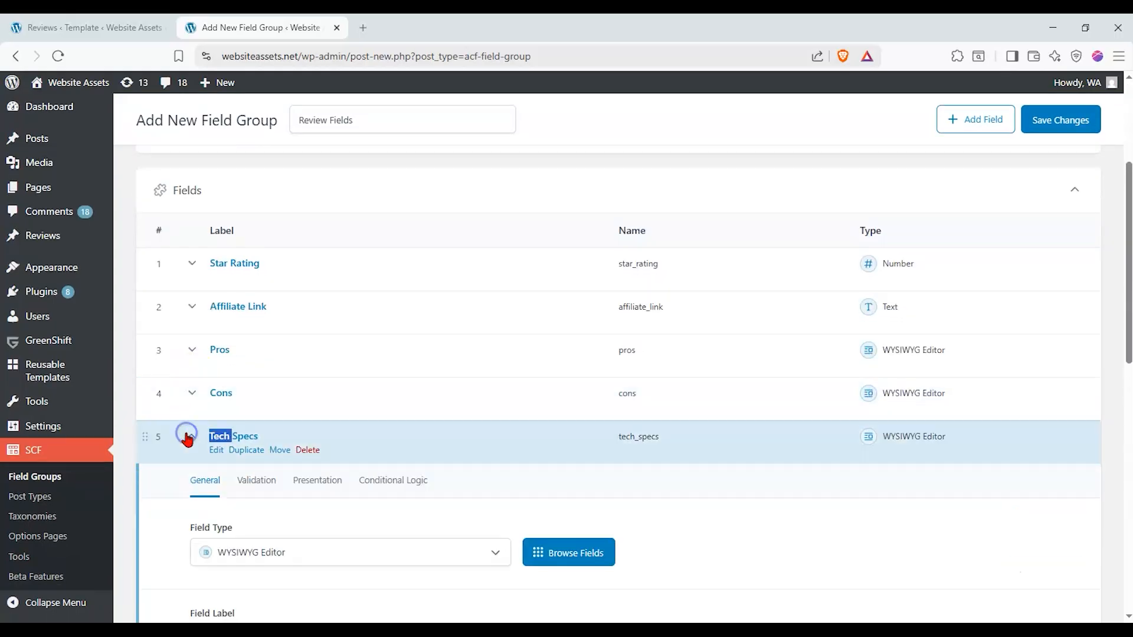
{"action": "left_click", "coordinate": [1077, 125]}
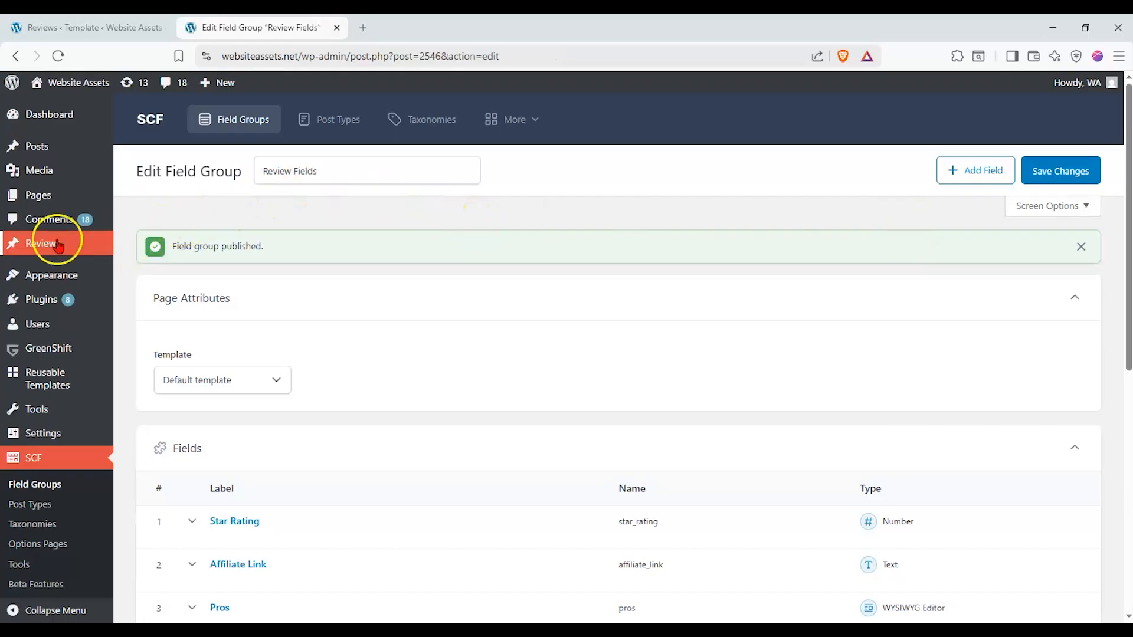
Go to the list of all reviews and move the test review "revidfh34" to the trash
{"action": "mouse_move", "coordinate": [50, 239]}
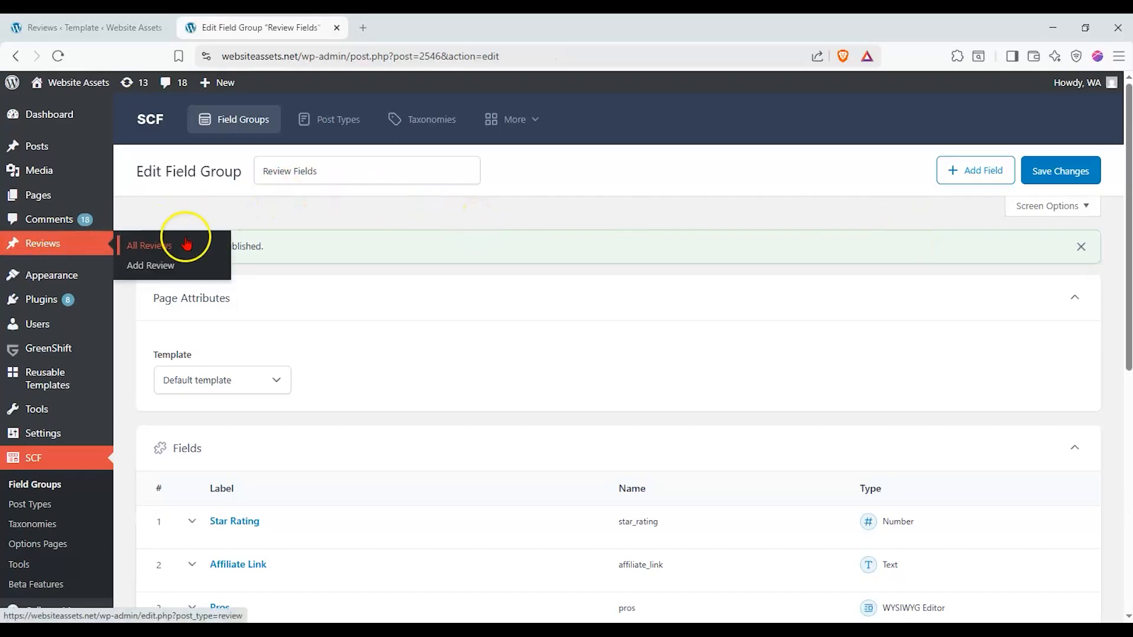
{"action": "left_click", "coordinate": [84, 241]}
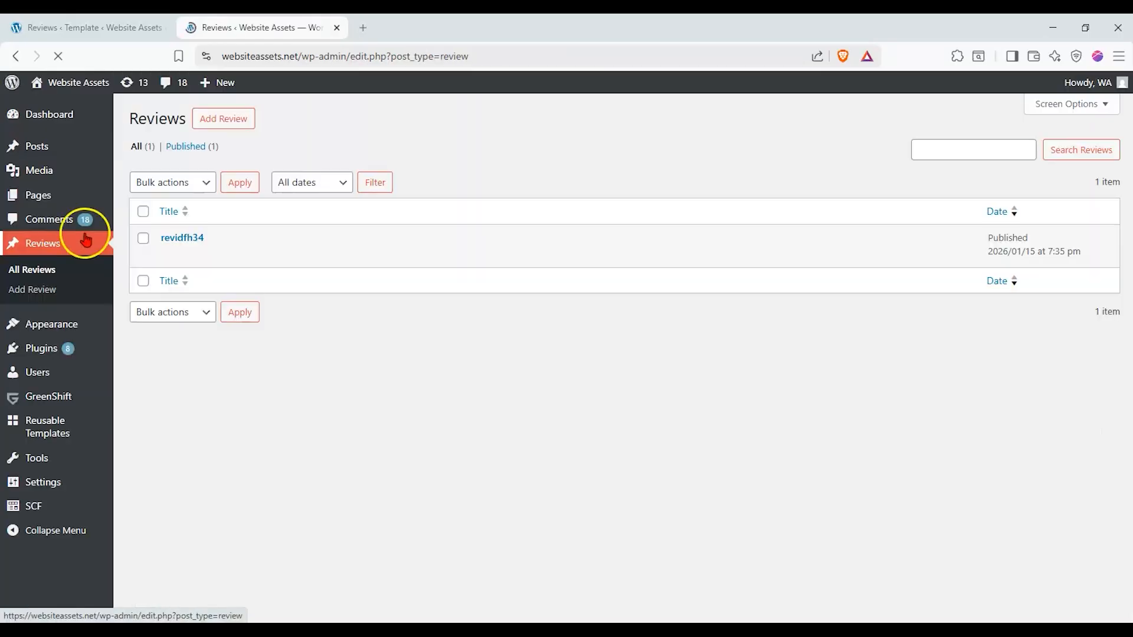
{"action": "left_click", "coordinate": [242, 254]}
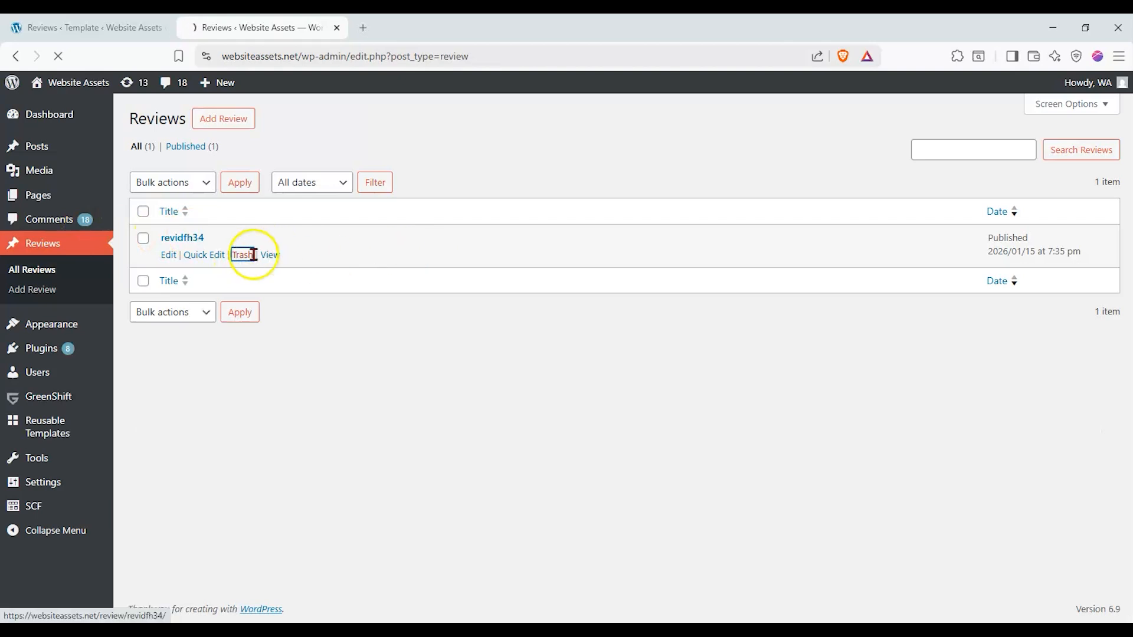
Start a new review and title it "Bony XG-56 Ultra Pro Max"
{"action": "left_click", "coordinate": [233, 119]}
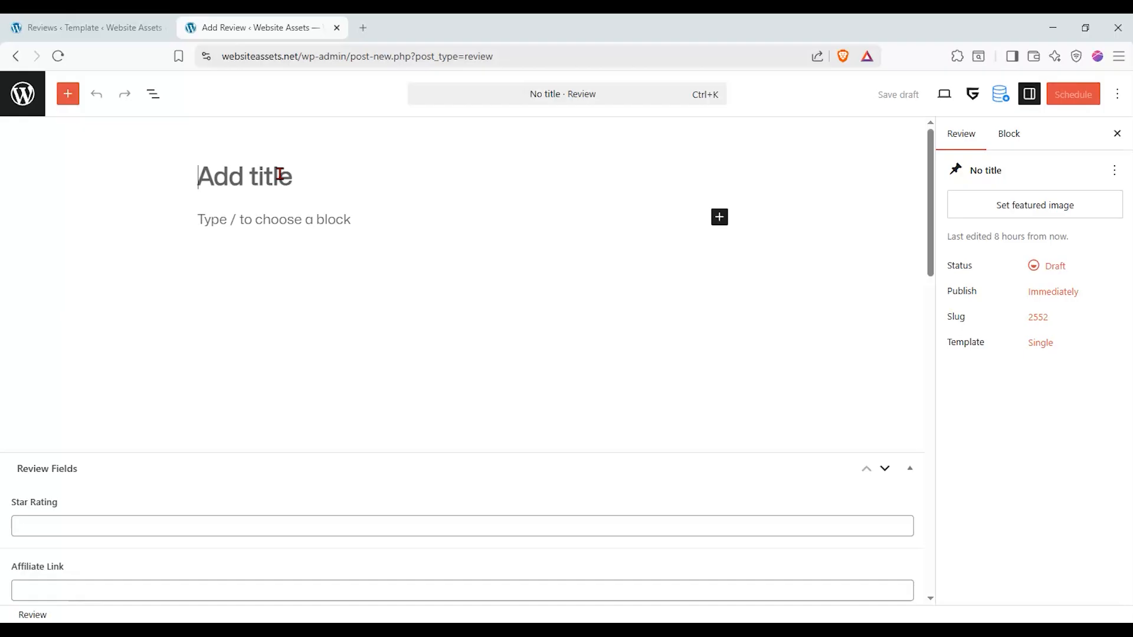
{"action": "type", "text": "Bony XG"}
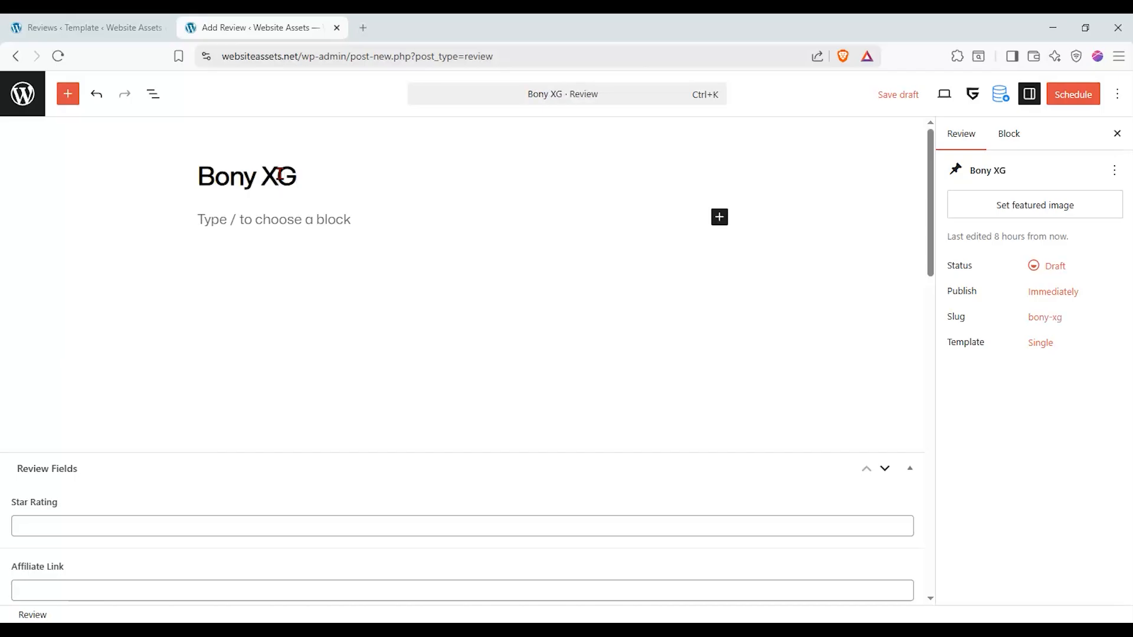
{"action": "type", "text": "-56"}
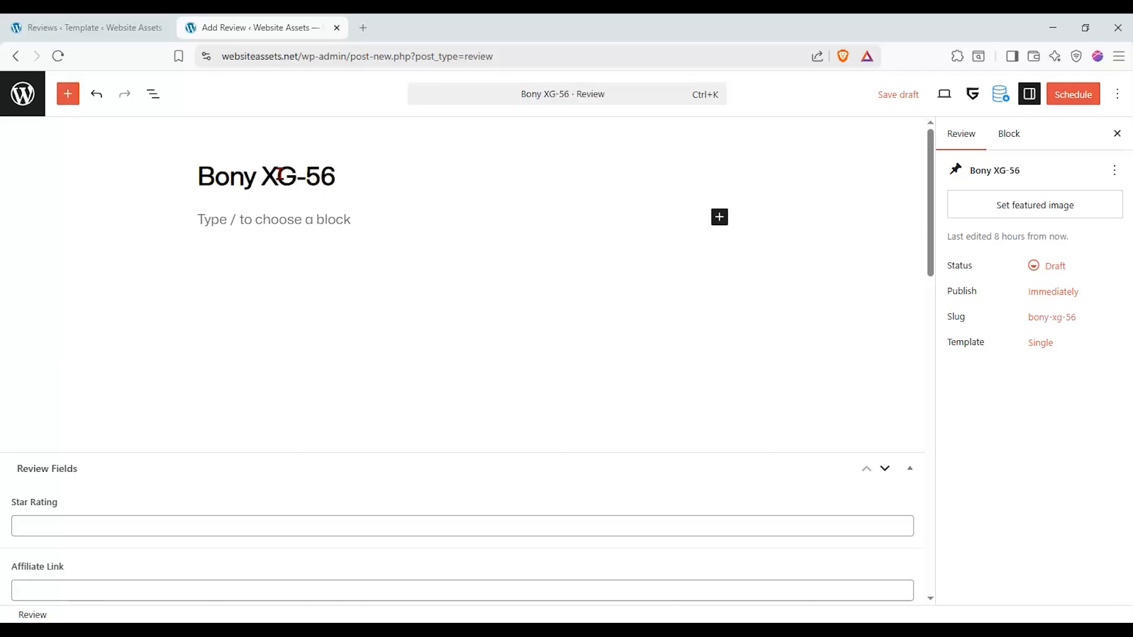
{"action": "type", "text": " Ultra Pro Max"}
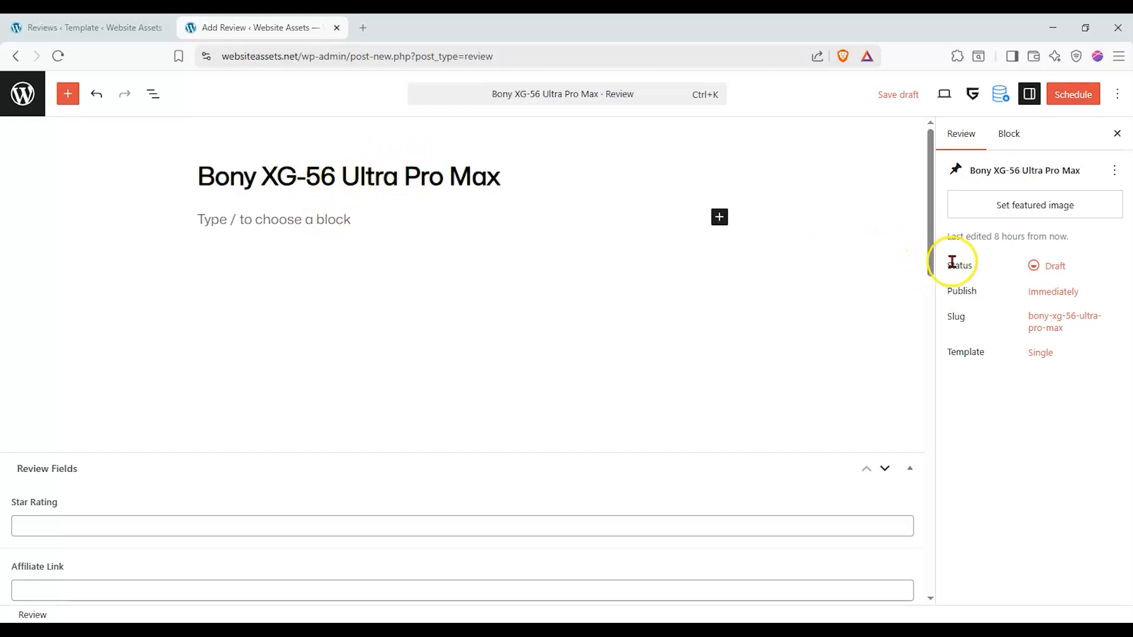
Change the review's template from Single to Reviews
{"action": "left_click", "coordinate": [1038, 353]}
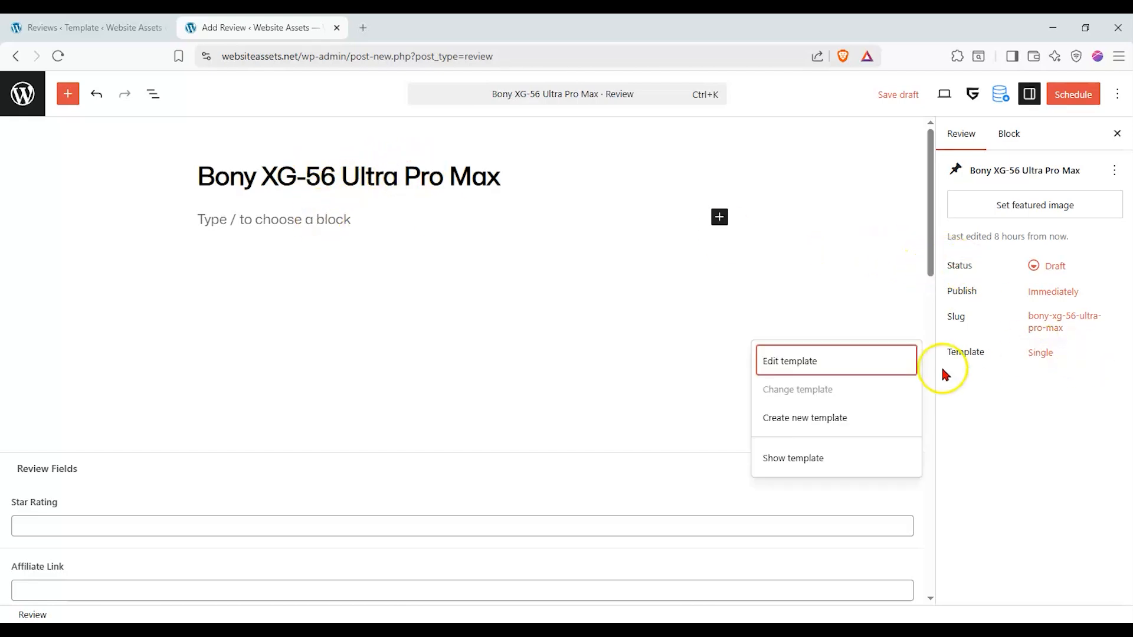
{"action": "left_click", "coordinate": [798, 389]}
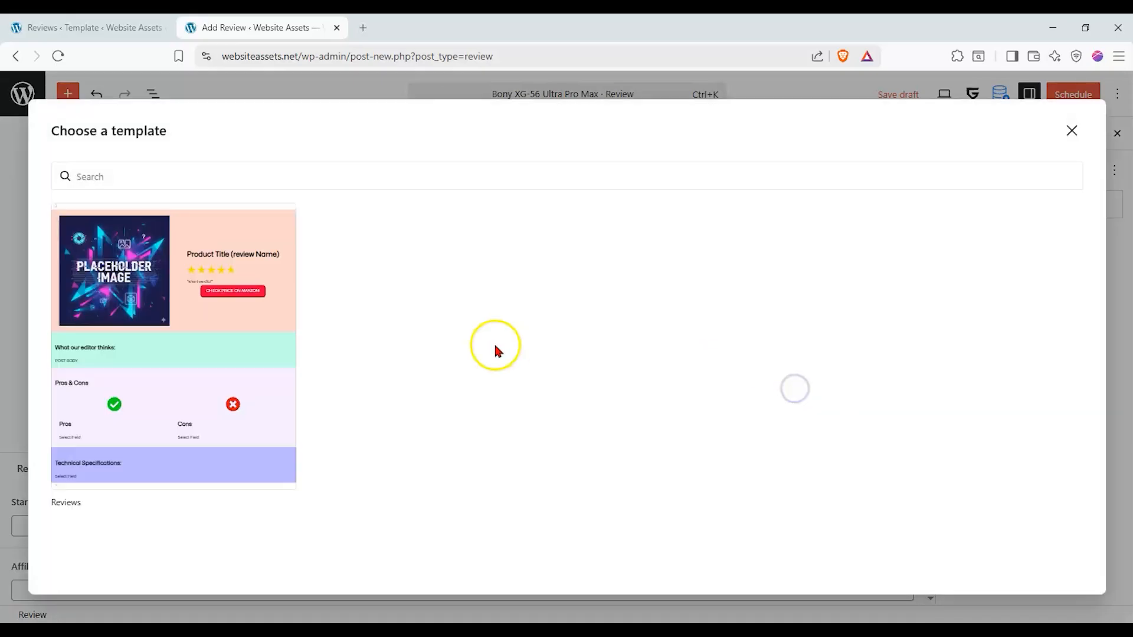
{"action": "left_click", "coordinate": [255, 352]}
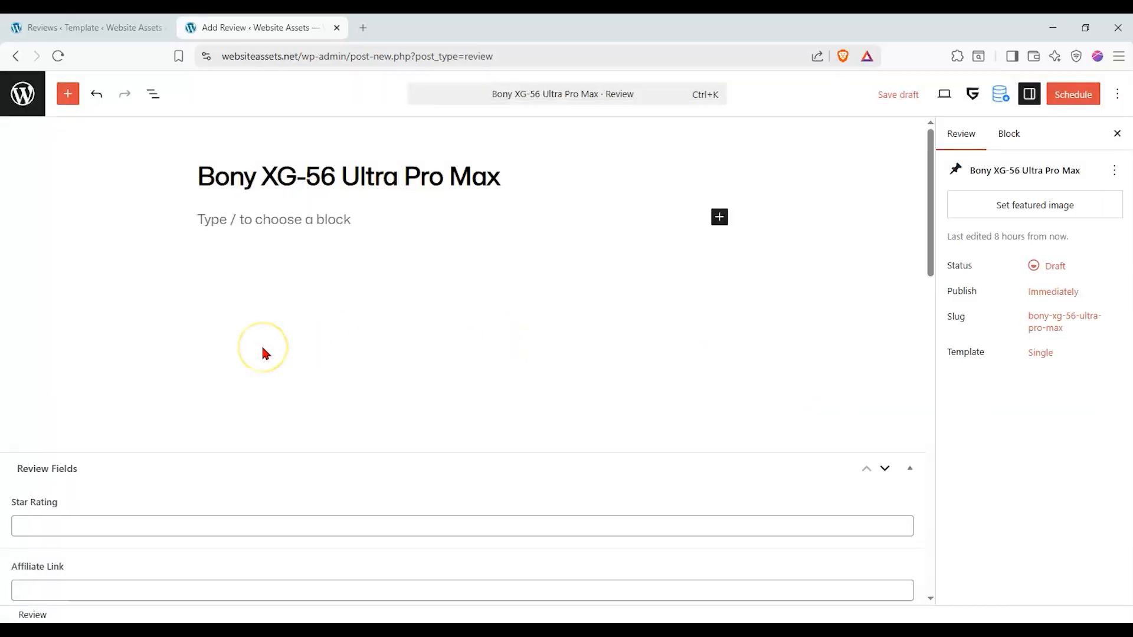
Fill the review's body with a placeholder paragraph starting "Phasellus a dolor maximus, semper est ultricies, congue mi"
{"action": "left_click", "coordinate": [357, 259]}
{"action": "left_click", "coordinate": [460, 201]}
{"action": "left_click", "coordinate": [361, 220]}
{"action": "left_click", "coordinate": [519, 168]}
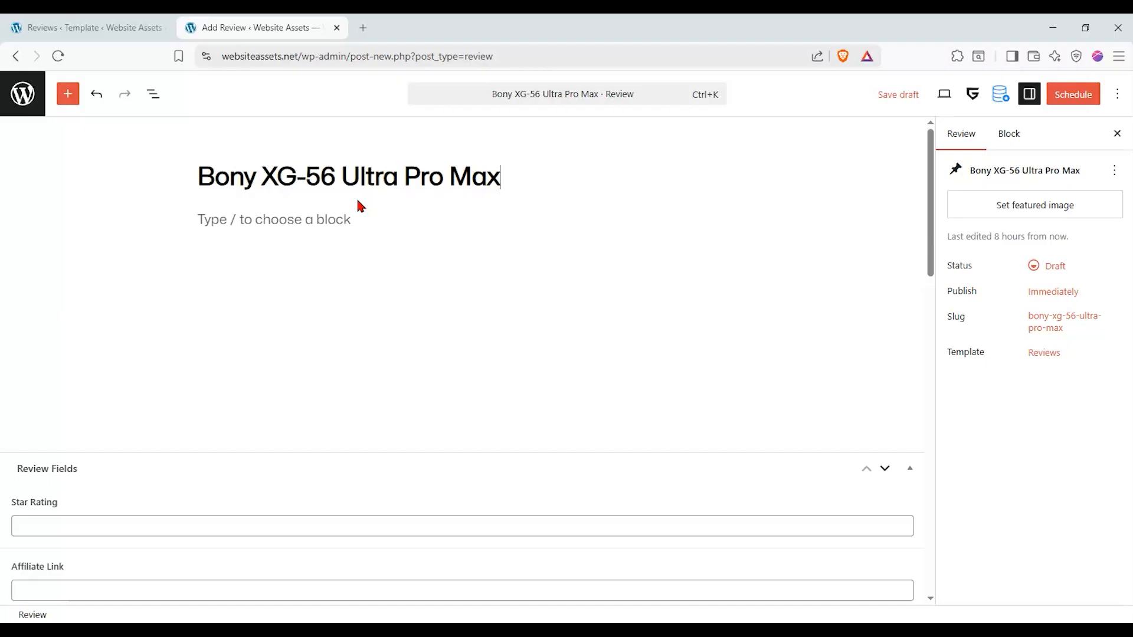
{"action": "left_click", "coordinate": [324, 218]}
{"action": "type", "text": "Phasellus a dolor maximus, semper est ultricies, congue mi. Orci varius natoque penatibus et magnis dis parturient montes, nascetur ridiculus mus. Praesent blandit pellentesque vehicula. Aliquam sodales dui eu volutpat blandit. Morbi eget metus dictum dui laoreet sollicitudin. Fusce ut diam fermentum tortor posuere vestibulum ac non ex. Nam et tellus et sapien tristique feugiat. Vivamus eros orci, tempus eget quam eu, sagittis lobortis tortor. Nullam vitae justo at magna imperdiet dignissim at a erat. Pellentesque eu mi erat. Ut at leo tincidunt, sagittis nisi ut, sollicitudin quam. Donec in lacinia sem. Etiam vitae aliquet mi, elementum sodales eros. Curabitur cursus velit sit amet sagittis hendrerit. Curabitur vestibulum ex at molestie suscipit. Proin posuere tellus tellus, non suscipit est condimentum id."}
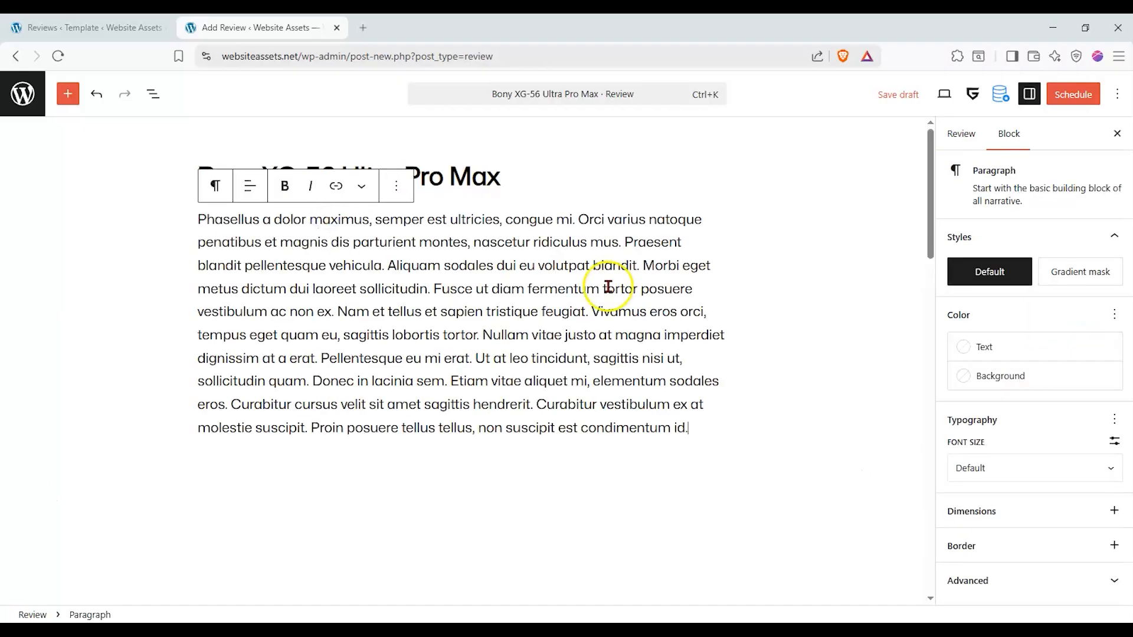
{"action": "left_click", "coordinate": [741, 430]}
{"action": "scroll", "coordinate": [568, 468], "scroll_direction": "down", "scroll_amount": 4}
{"action": "scroll", "coordinate": [380, 393], "scroll_direction": "up", "scroll_amount": 4}
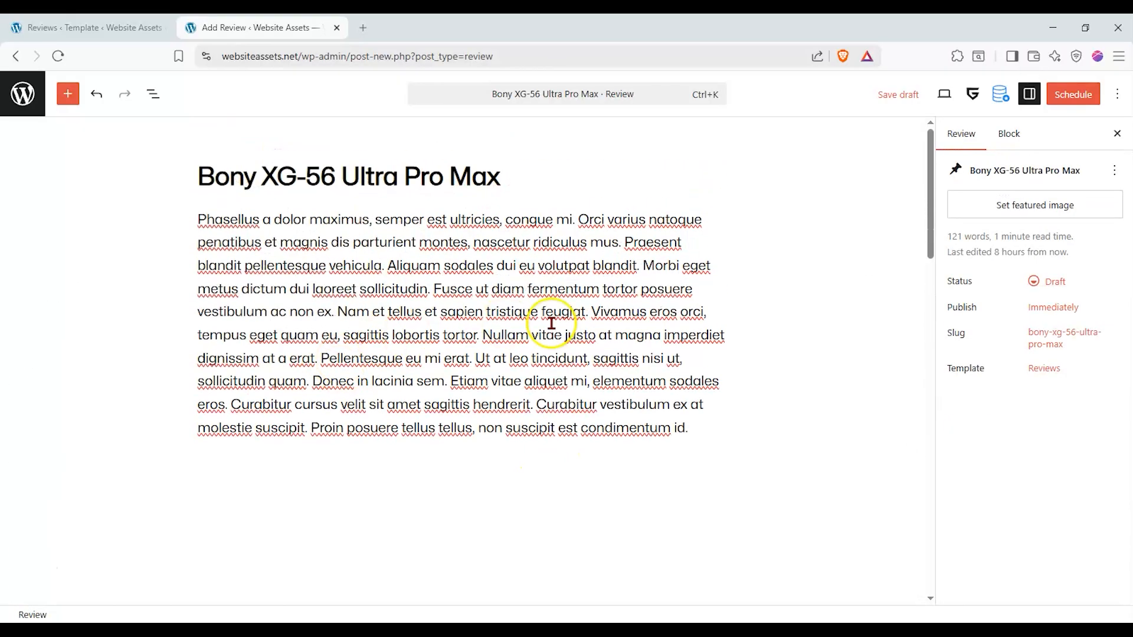
{"action": "left_click", "coordinate": [695, 201]}
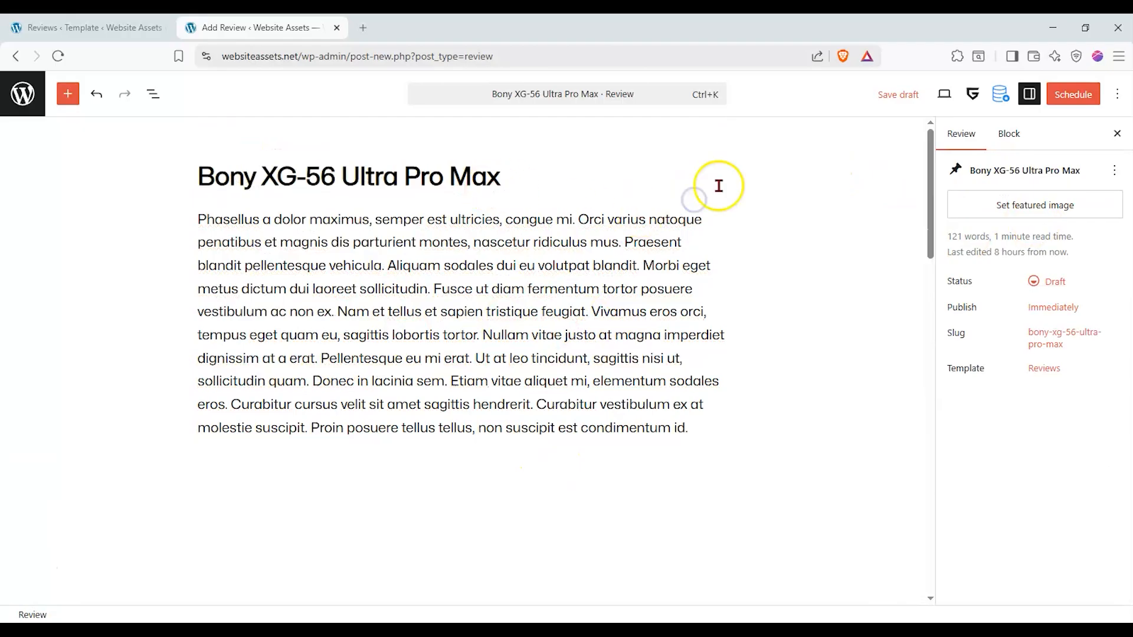
Set the media library photo of the dark blue phone's back as the featured image and publish the review
{"action": "left_click", "coordinate": [984, 206]}
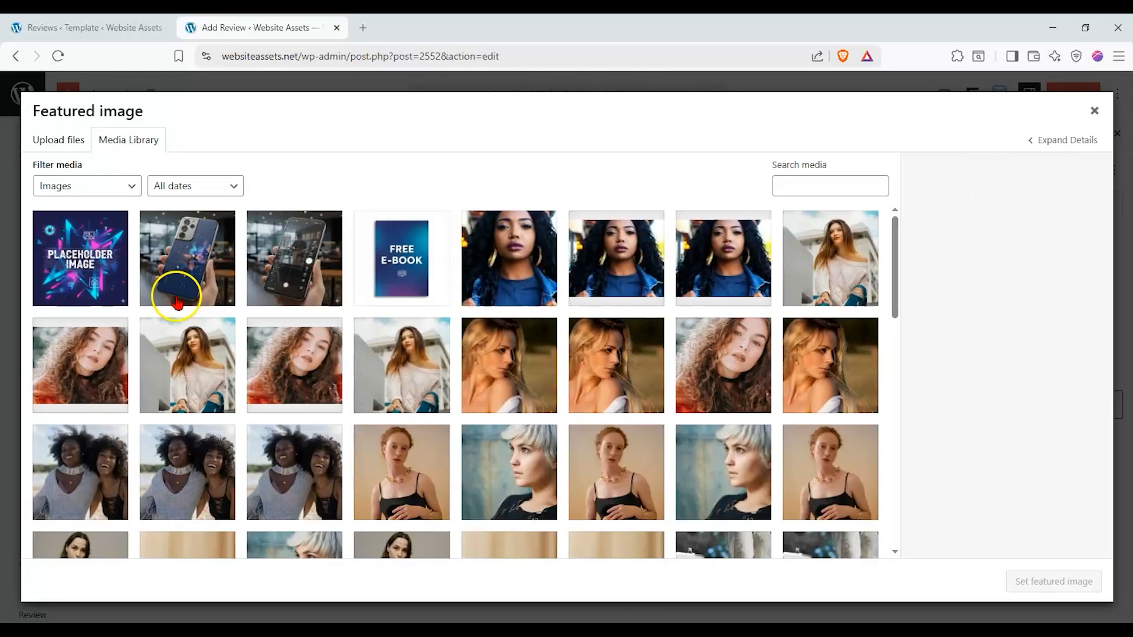
{"action": "left_click", "coordinate": [198, 286]}
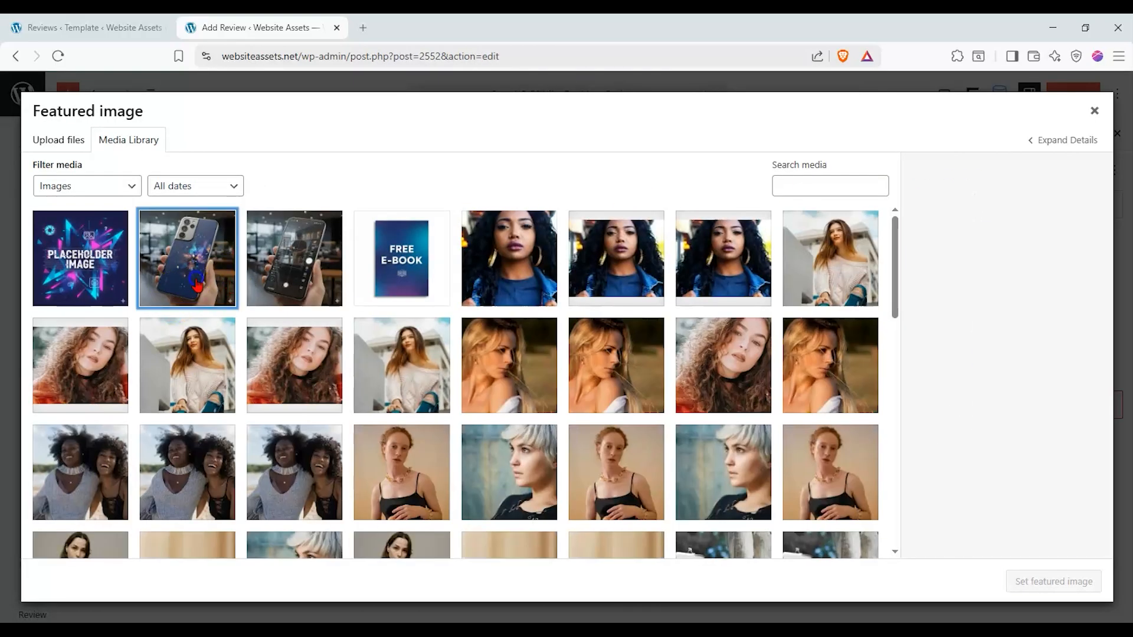
{"action": "left_click", "coordinate": [1090, 583]}
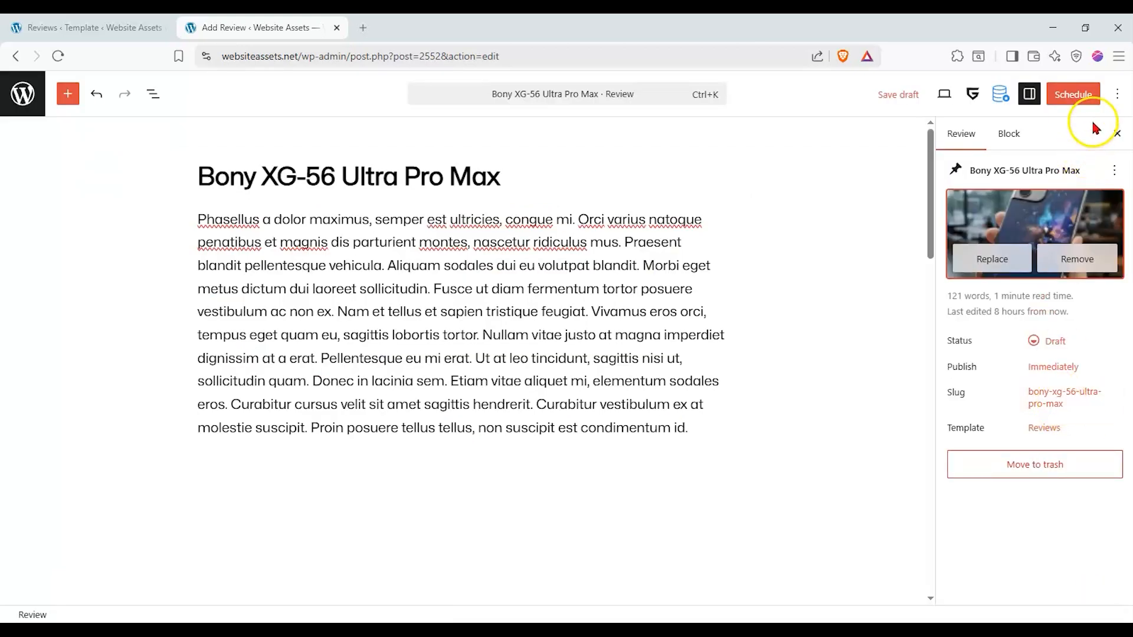
{"action": "left_click", "coordinate": [1072, 97]}
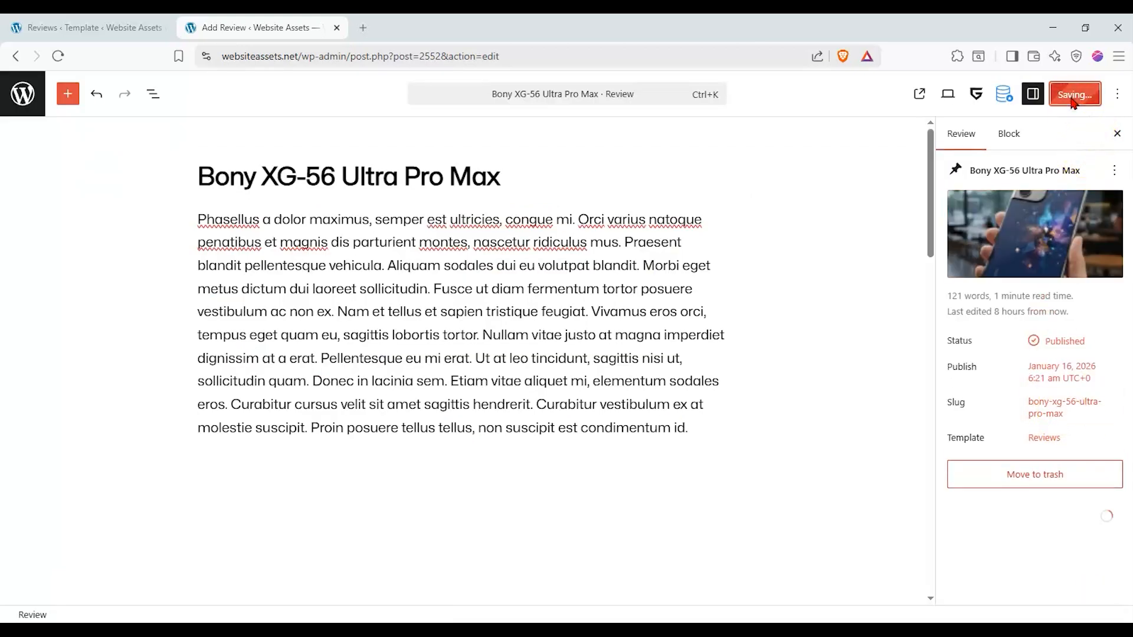
{"action": "left_click", "coordinate": [1113, 172]}
{"action": "left_click", "coordinate": [1114, 172]}
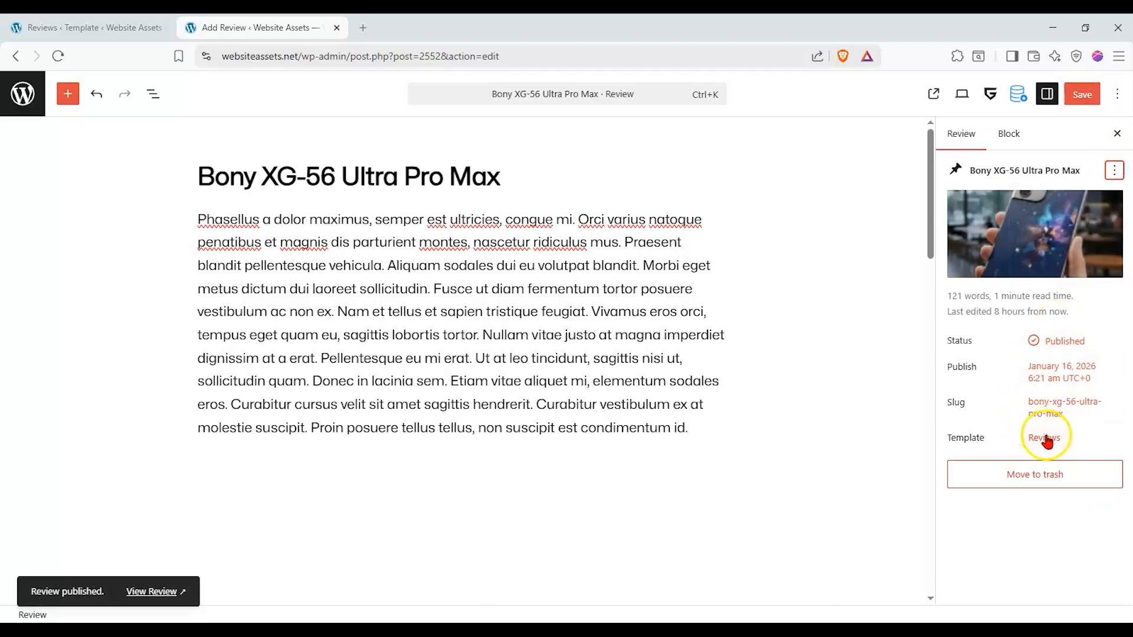
{"action": "scroll", "coordinate": [812, 403], "scroll_direction": "down", "scroll_amount": 7}
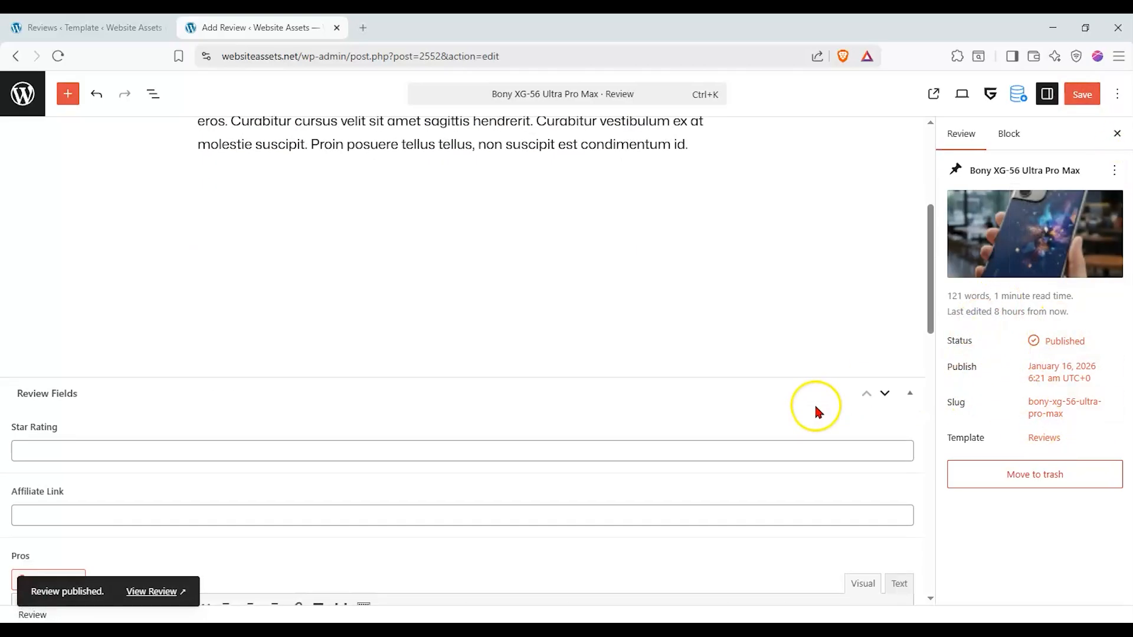
{"action": "left_click", "coordinate": [248, 314]}
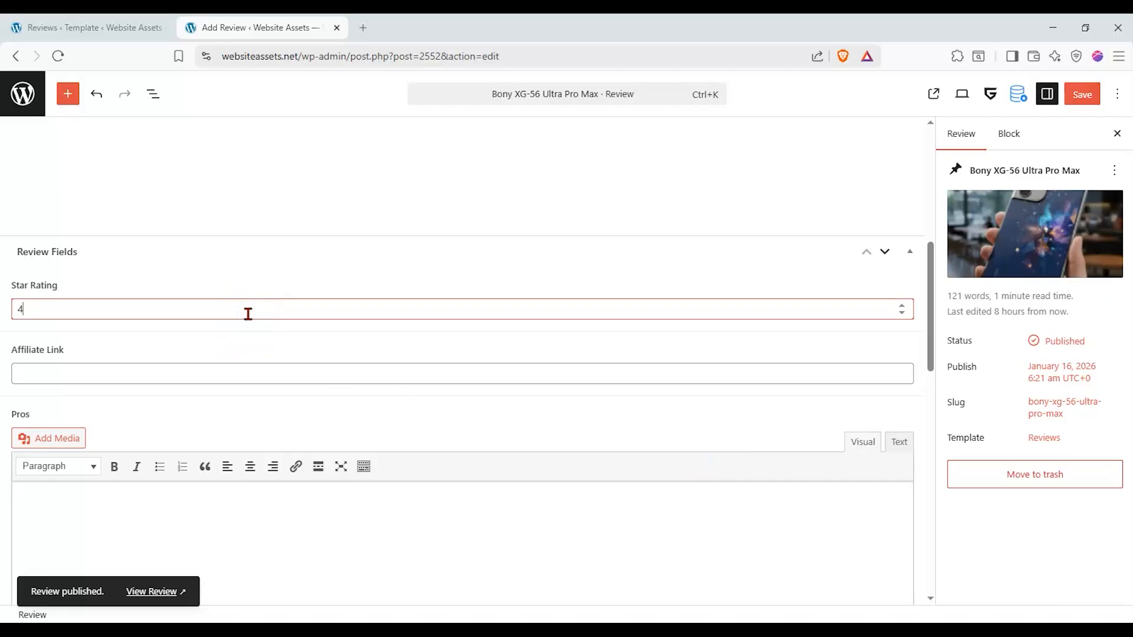
{"action": "left_click", "coordinate": [242, 375]}
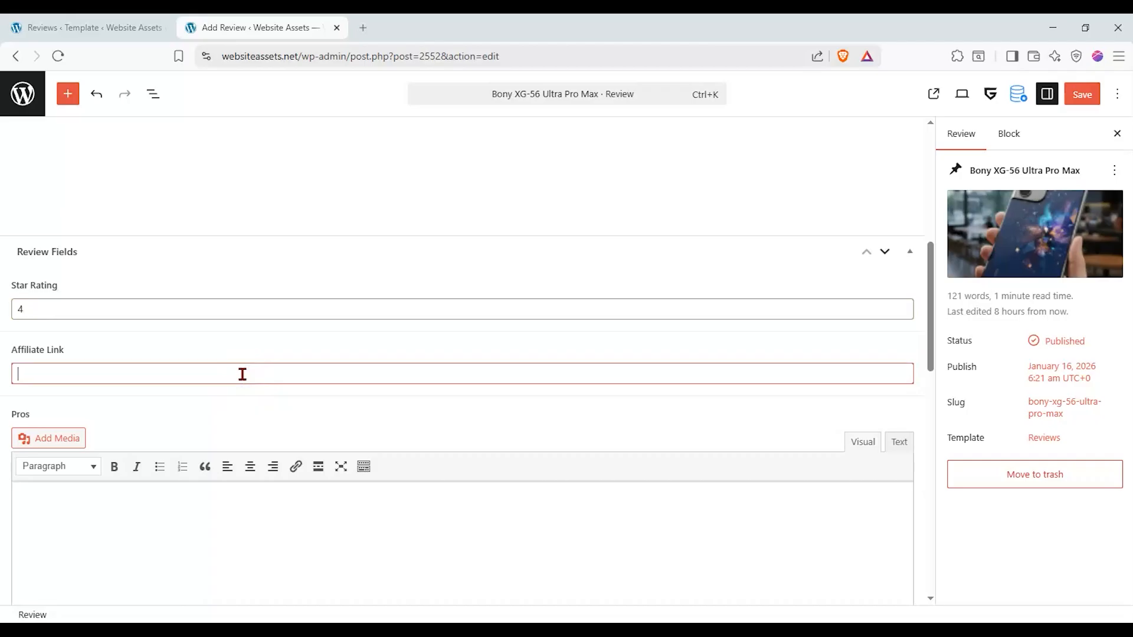
{"action": "left_click_drag", "start_coordinate": [296, 56], "coordinate": [177, 75]}
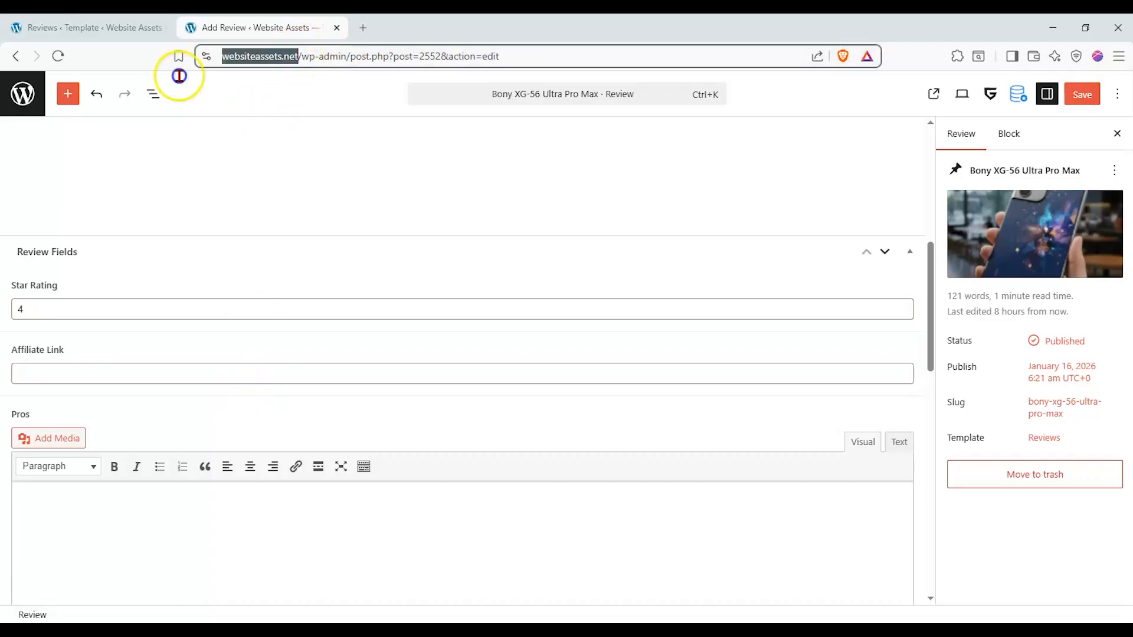
{"action": "key", "text": "ctrl+c"}
{"action": "left_click", "coordinate": [311, 372]}
{"action": "key", "text": "ctrl+v"}
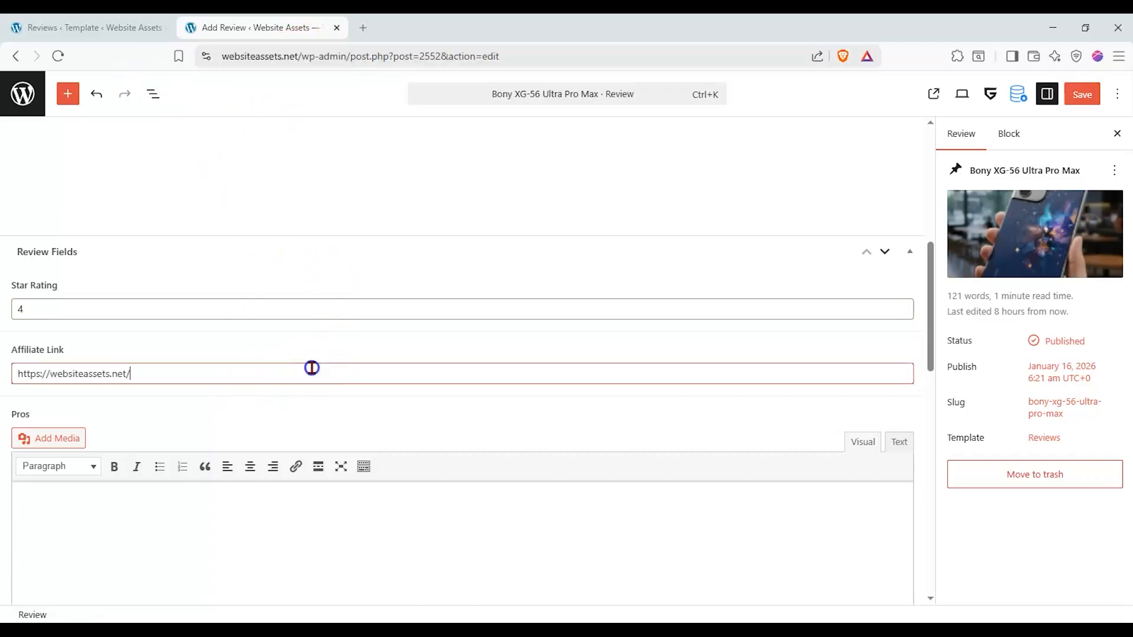
Enter a numbered list in the Pros field: "Good battery", "Great Camera" and "Waterproof"
{"action": "scroll", "coordinate": [24, 362], "scroll_direction": "down", "scroll_amount": 3}
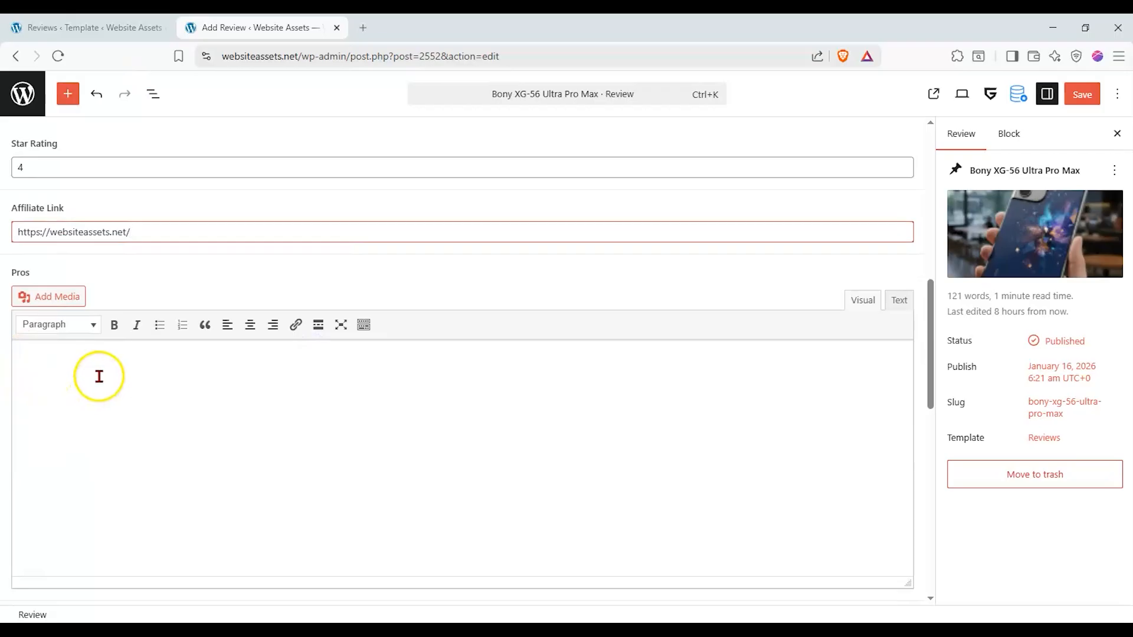
{"action": "left_click", "coordinate": [191, 361]}
{"action": "left_click", "coordinate": [184, 330]}
{"action": "left_click", "coordinate": [184, 330]}
{"action": "left_click", "coordinate": [183, 329]}
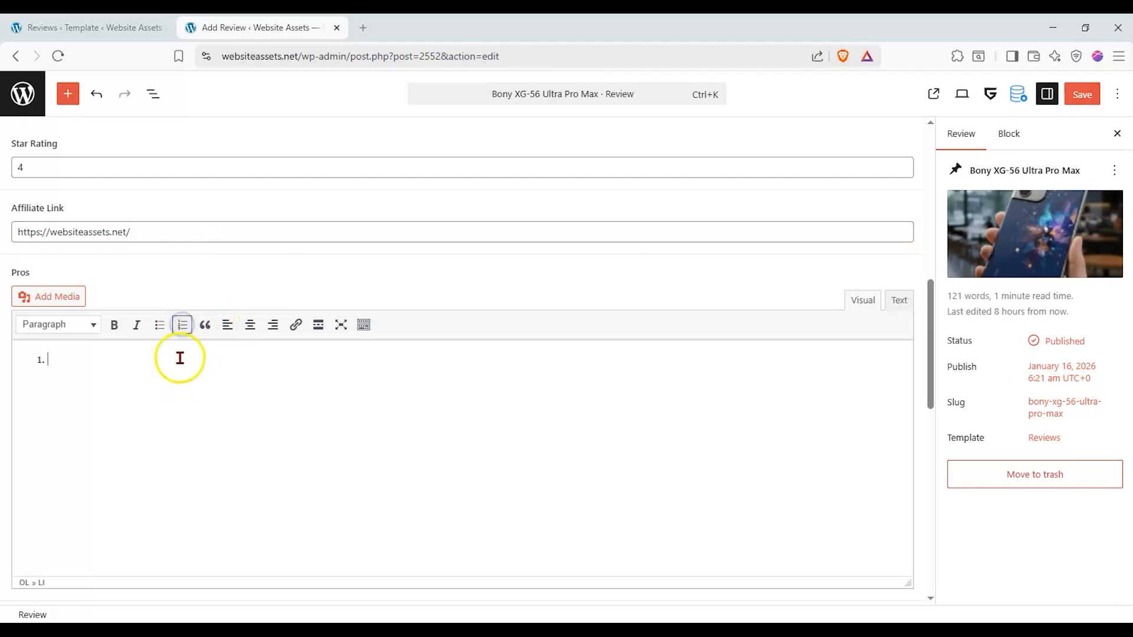
{"action": "type", "text": "Good battery"}
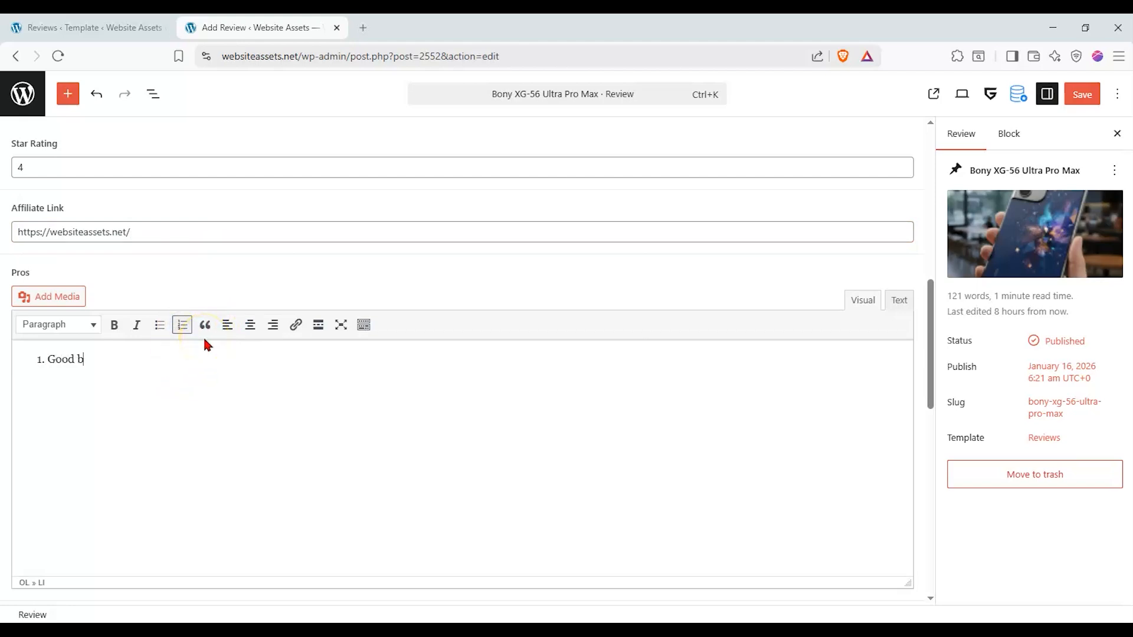
{"action": "key", "text": "Return"}
{"action": "left_click", "coordinate": [899, 300]}
{"action": "left_click", "coordinate": [865, 300]}
{"action": "type", "text": "Waterproof"}
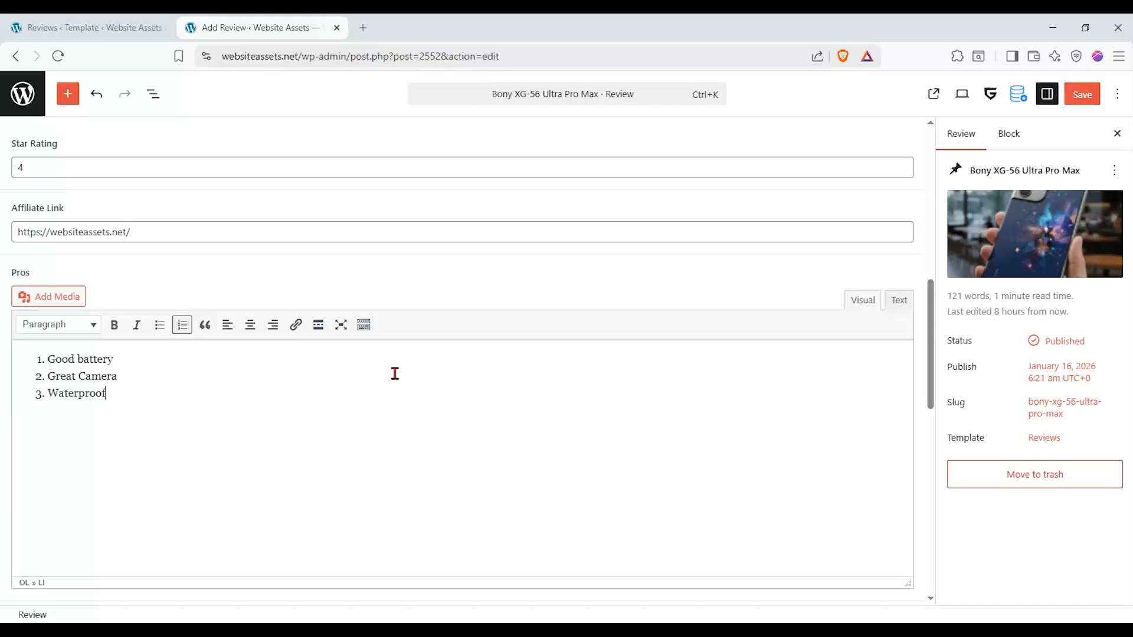
Enter a numbered list in the Cons field: "Heavy", "Lack of Colors" and "Glass Scratches Easily"
{"action": "scroll", "coordinate": [382, 374], "scroll_direction": "down", "scroll_amount": 3}
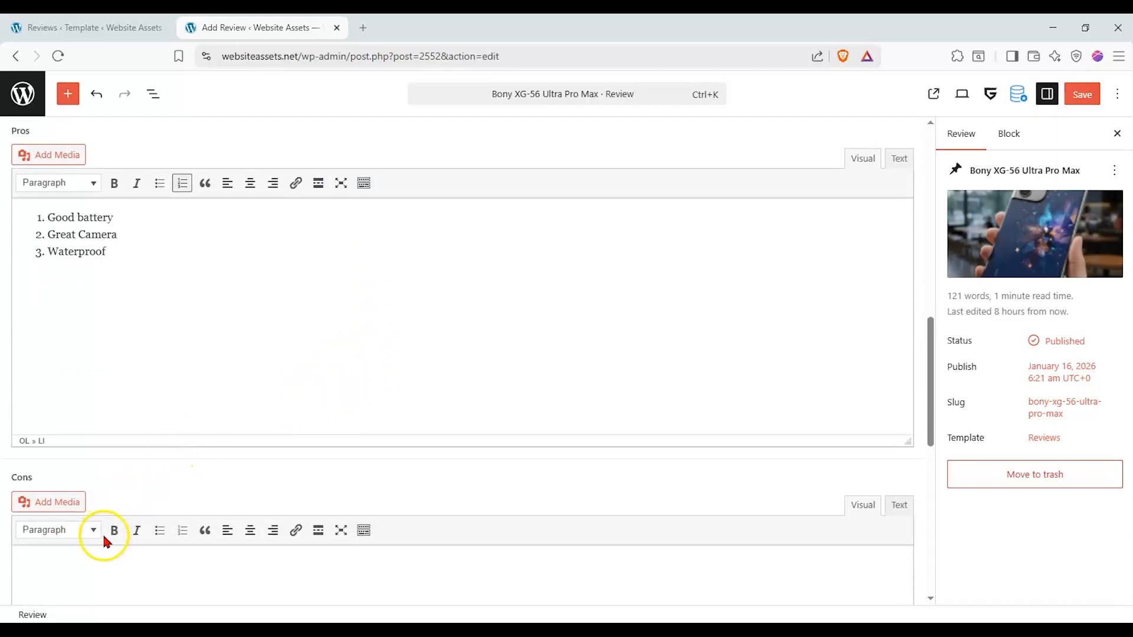
{"action": "left_click", "coordinate": [183, 530]}
{"action": "scroll", "coordinate": [177, 549], "scroll_direction": "down", "scroll_amount": 6}
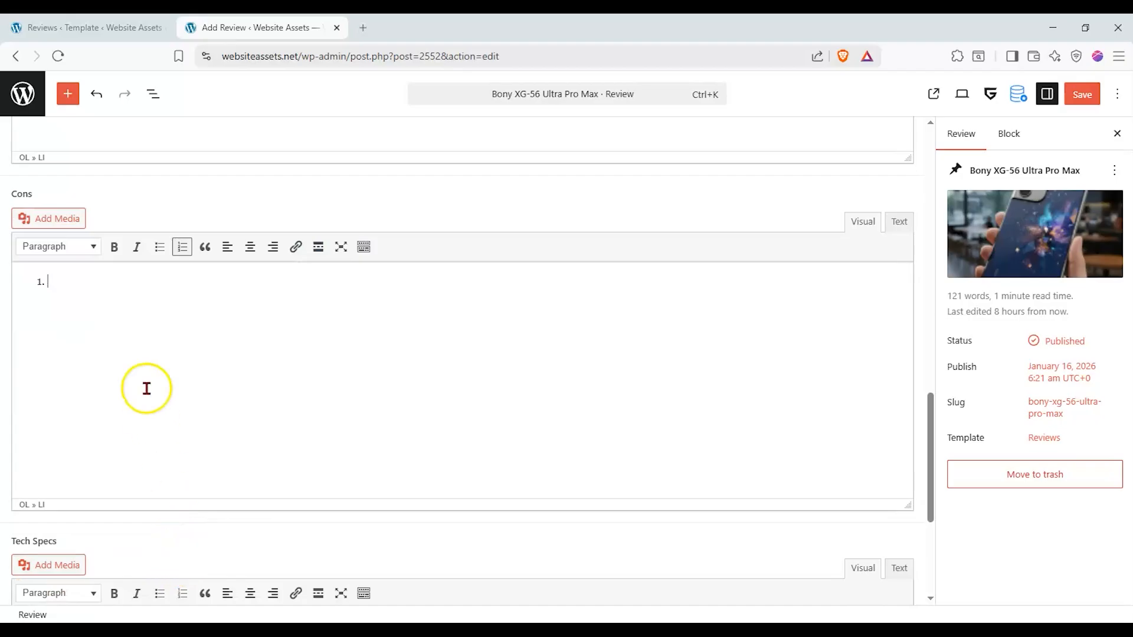
{"action": "type", "text": "Heavy "}
{"action": "type", "text": "Lack of Colors"}
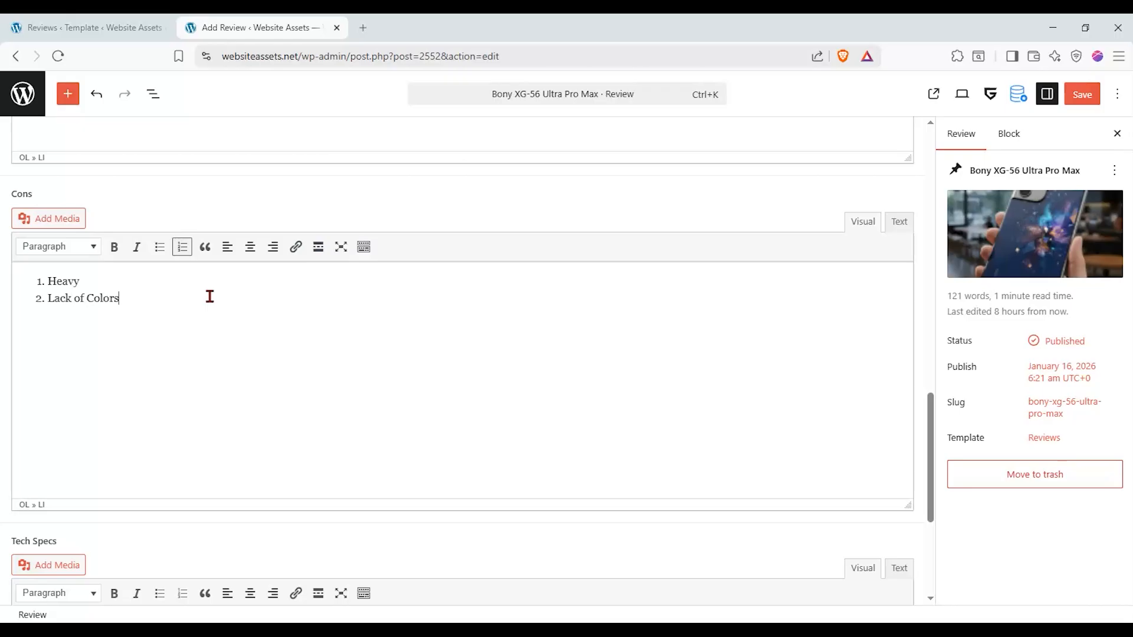
{"action": "key", "text": "Return"}
{"action": "scroll", "coordinate": [209, 296], "scroll_direction": "down", "scroll_amount": 3}
{"action": "scroll", "coordinate": [209, 296], "scroll_direction": "up", "scroll_amount": 4}
{"action": "left_click", "coordinate": [116, 346]}
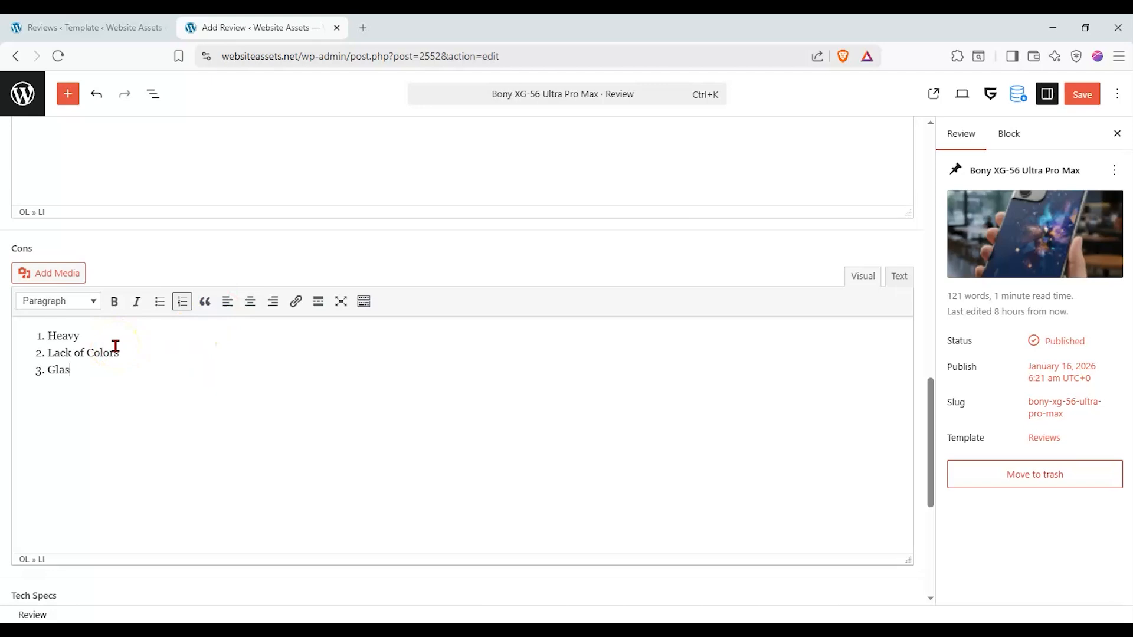
{"action": "type", "text": "Glass Scratches Easily"}
Start a bulleted list in the Tech Specs field with the item "Battery Life: 30 hours; 3000mah"
{"action": "scroll", "coordinate": [177, 348], "scroll_direction": "down", "scroll_amount": 3}
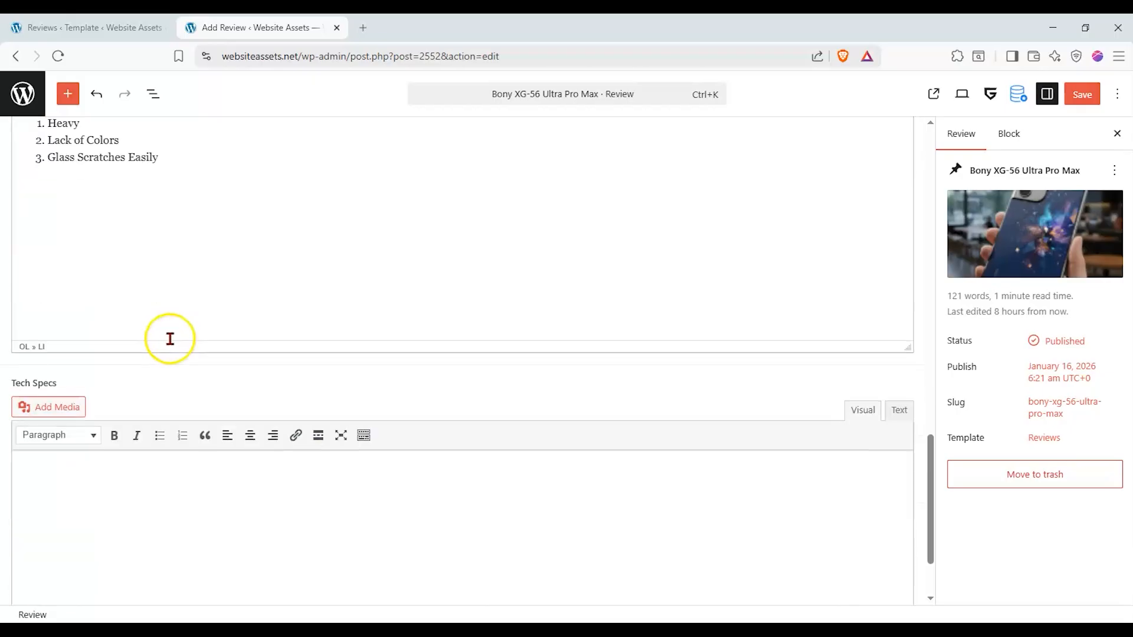
{"action": "left_click", "coordinate": [182, 484]}
{"action": "scroll", "coordinate": [177, 472], "scroll_direction": "down", "scroll_amount": 2}
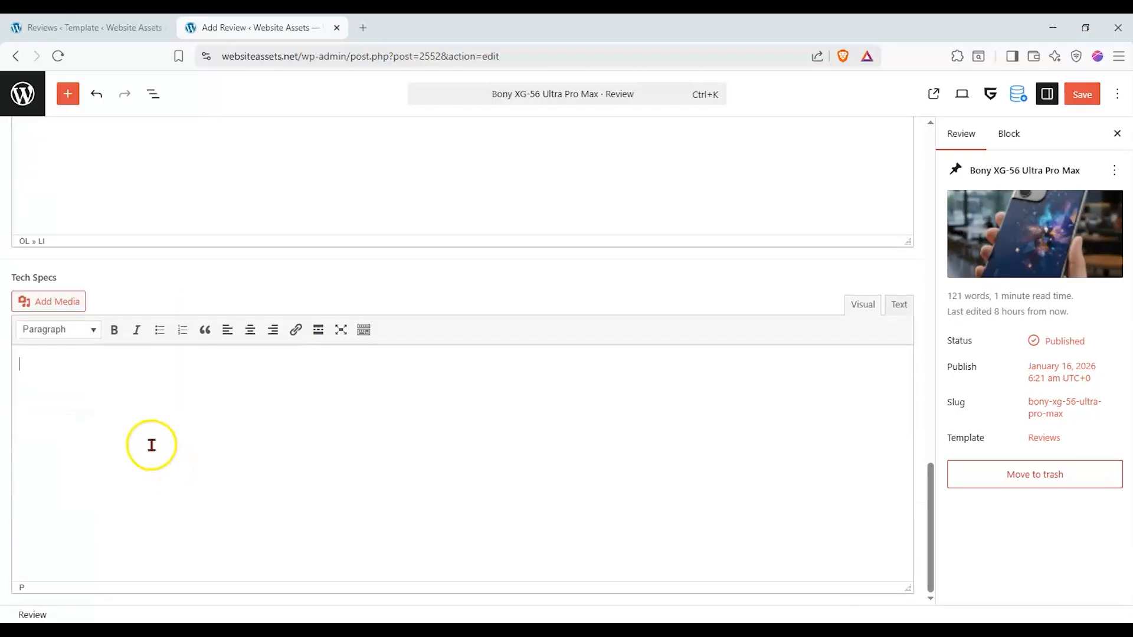
{"action": "left_click", "coordinate": [183, 330]}
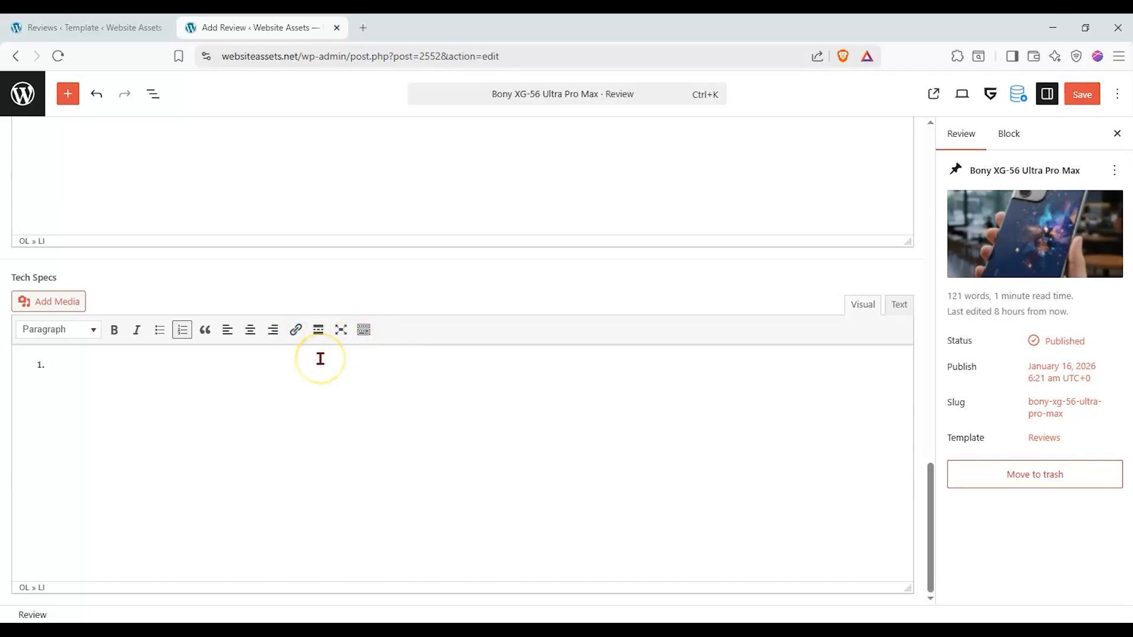
{"action": "left_click", "coordinate": [159, 329]}
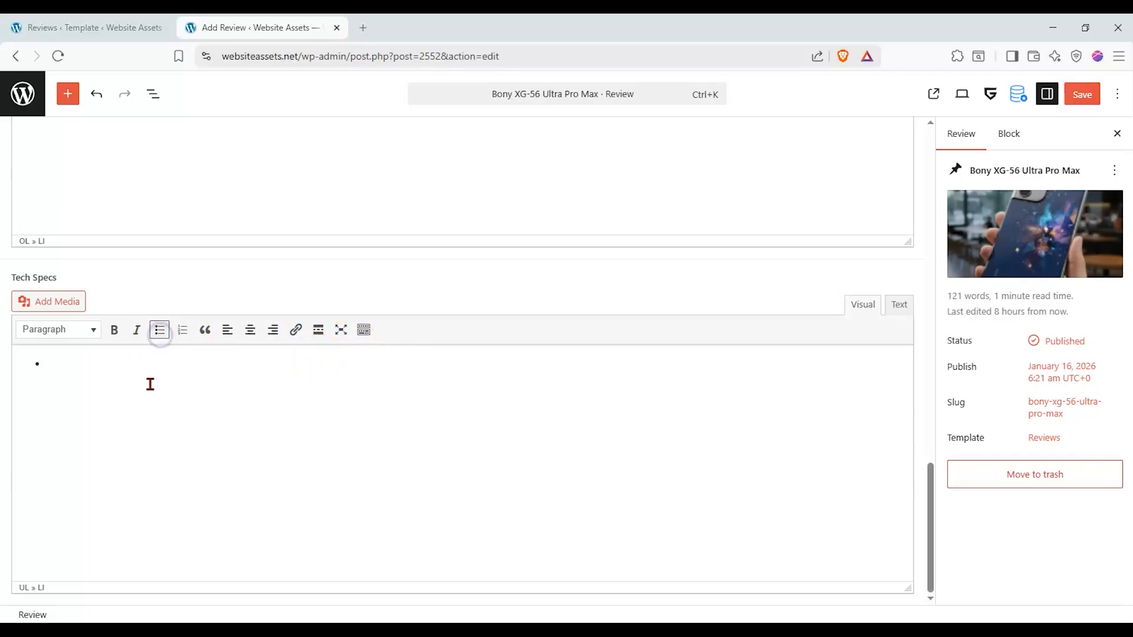
{"action": "scroll", "coordinate": [15, 397], "scroll_direction": "up", "scroll_amount": 9}
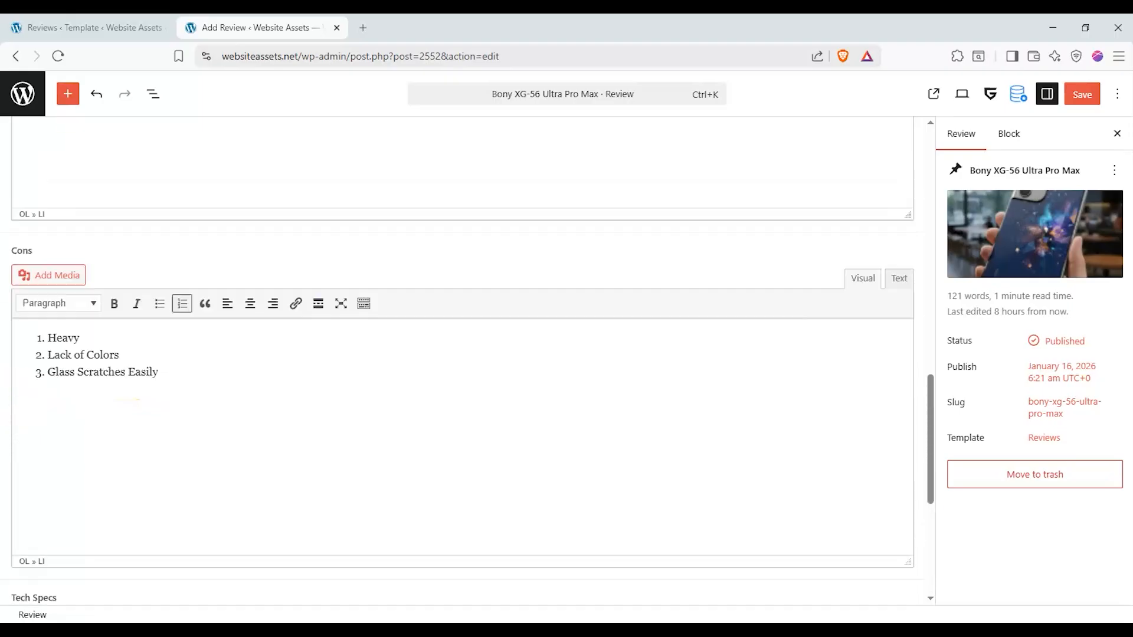
{"action": "scroll", "coordinate": [9, 407], "scroll_direction": "down", "scroll_amount": 9}
{"action": "left_click", "coordinate": [97, 386]}
{"action": "type", "text": "Battery Life: 30 hours, 3000"}
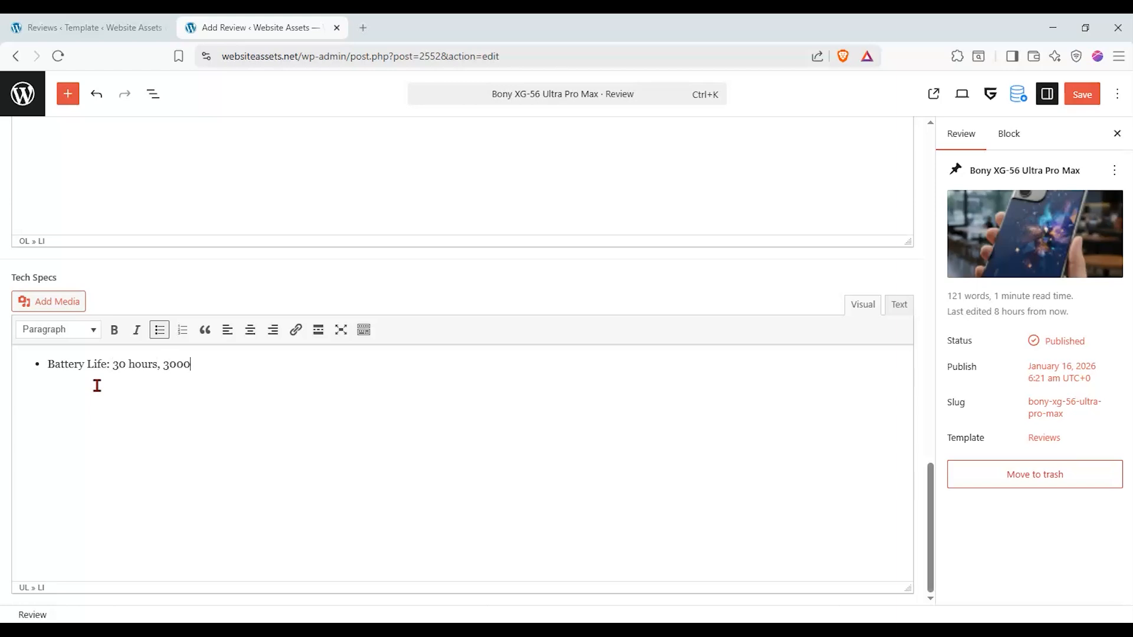
{"action": "type", "text": "Ah"}
{"action": "key", "text": "BackSpace"}
{"action": "key", "text": "BackSpace"}
{"action": "key", "text": "BackSpace"}
{"action": "type", "text": ";"}
{"action": "left_click", "coordinate": [253, 369]}
Add a second Tech Specs bullet "Cameras: Yes; 7D VR capable; 10000MP" and start a third bullet
{"action": "scroll", "coordinate": [377, 323], "scroll_direction": "up", "scroll_amount": 10}
{"action": "scroll", "coordinate": [374, 327], "scroll_direction": "down", "scroll_amount": 8}
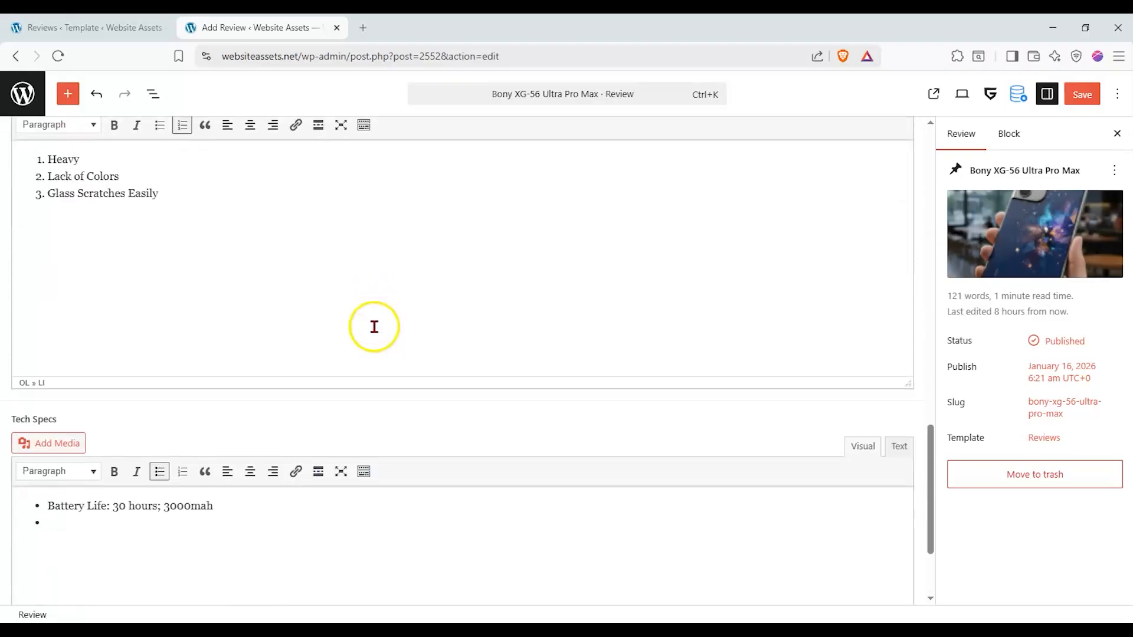
{"action": "scroll", "coordinate": [374, 326], "scroll_direction": "down", "scroll_amount": 2}
{"action": "type", "text": "Cameras"}
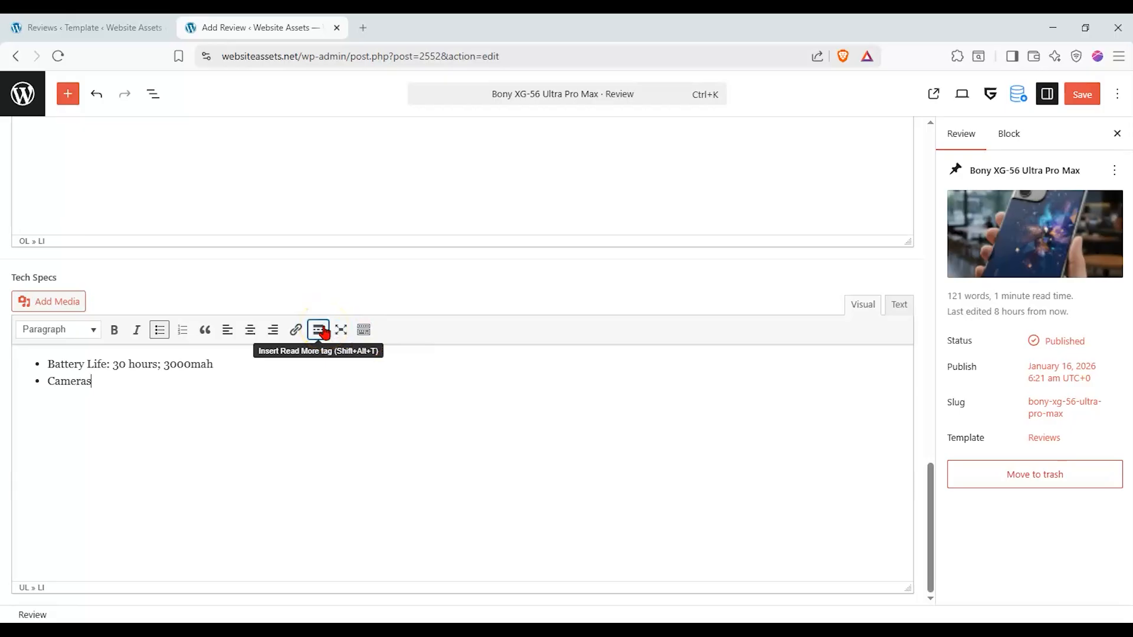
{"action": "type", "text": ": Yes; 7D VR capable; 10000MP"}
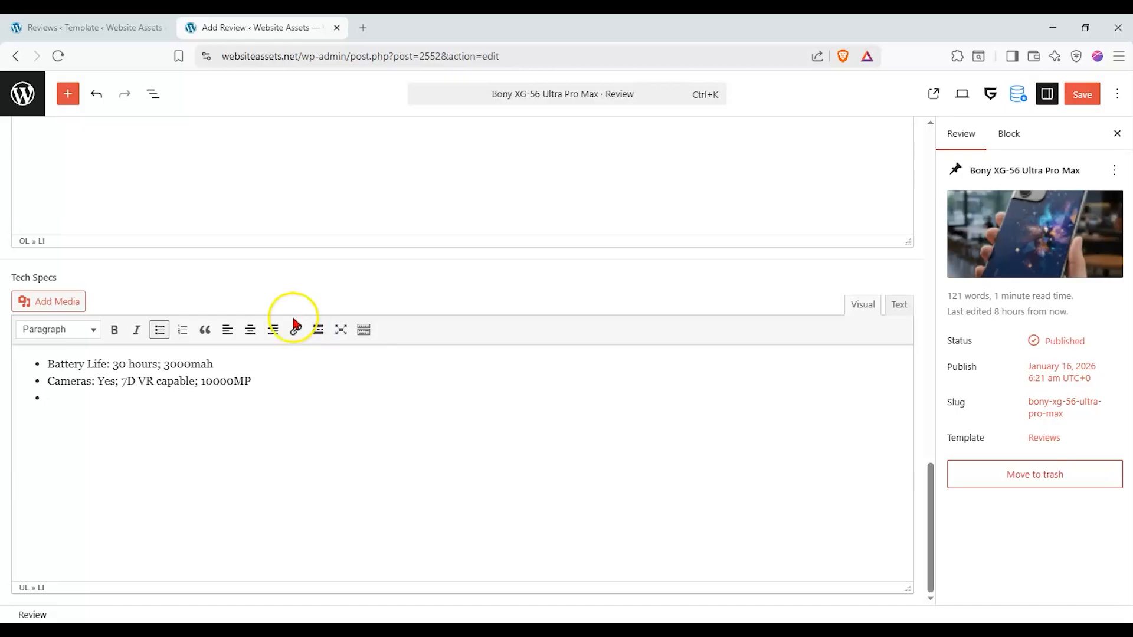
{"action": "scroll", "coordinate": [339, 378], "scroll_direction": "up", "scroll_amount": 10}
{"action": "scroll", "coordinate": [332, 375], "scroll_direction": "down", "scroll_amount": 7}
{"action": "scroll", "coordinate": [332, 375], "scroll_direction": "down", "scroll_amount": 2}
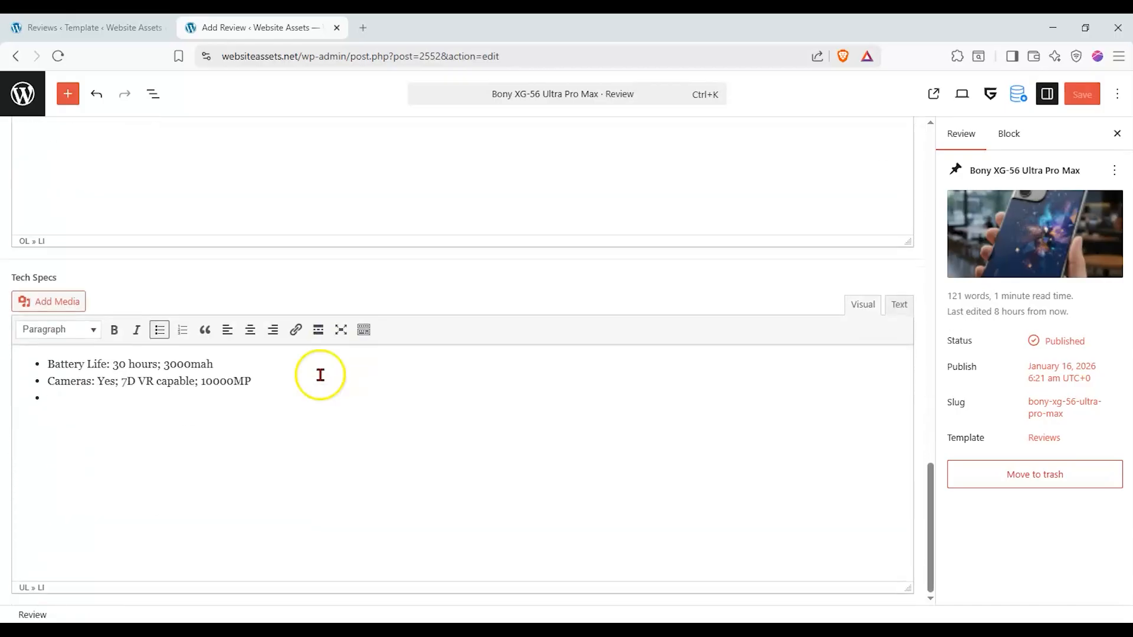
Fill the third Tech Specs bullet with "Waterproof: Yes; IP70" and start a fourth bullet
{"action": "type", "text": "Water"}
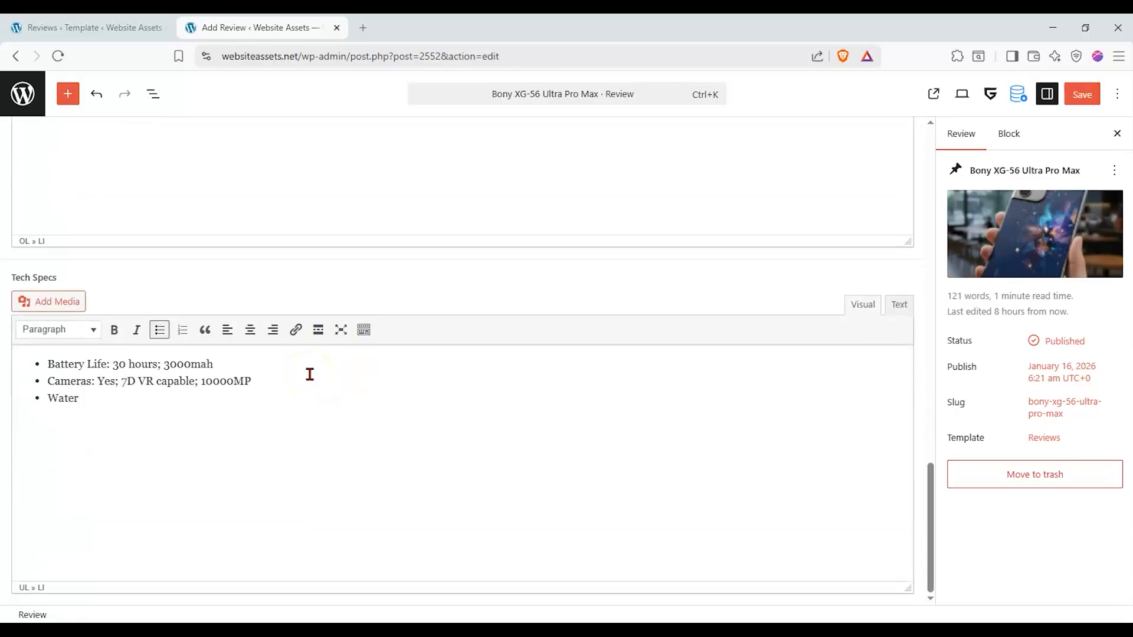
{"action": "type", "text": "proof: Ye"}
{"action": "left_click", "coordinate": [280, 396]}
{"action": "key", "text": "BackSpace"}
Enter "Weight: 700g" as the fourth Tech Specs bullet
{"action": "scroll", "coordinate": [251, 407], "scroll_direction": "up", "scroll_amount": 10}
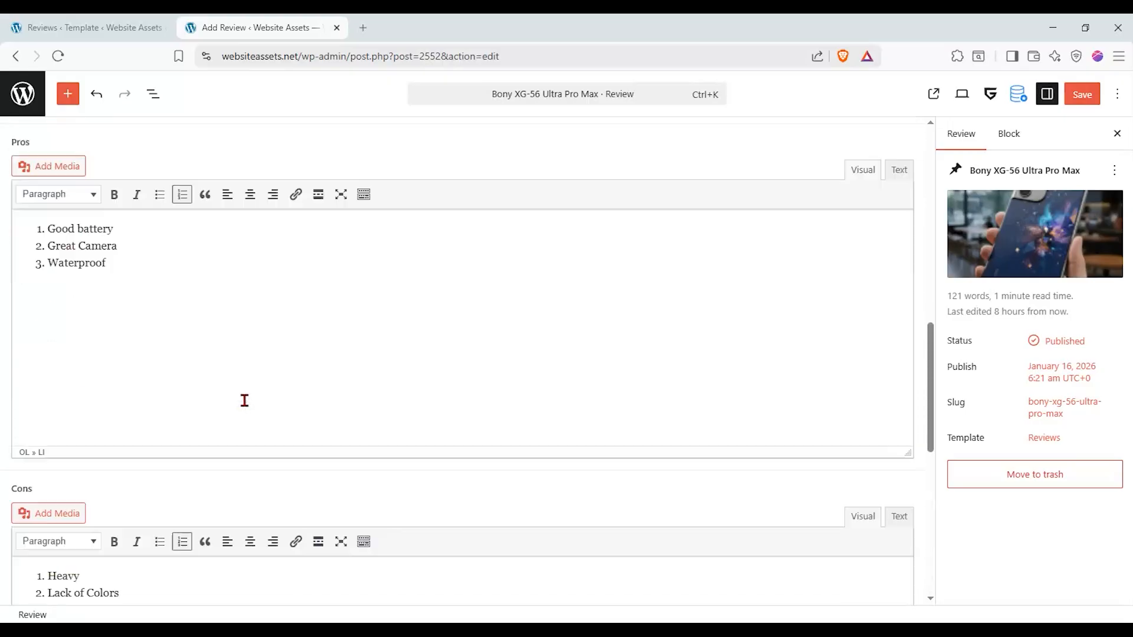
{"action": "scroll", "coordinate": [244, 400], "scroll_direction": "down", "scroll_amount": 10}
{"action": "left_click", "coordinate": [321, 422]}
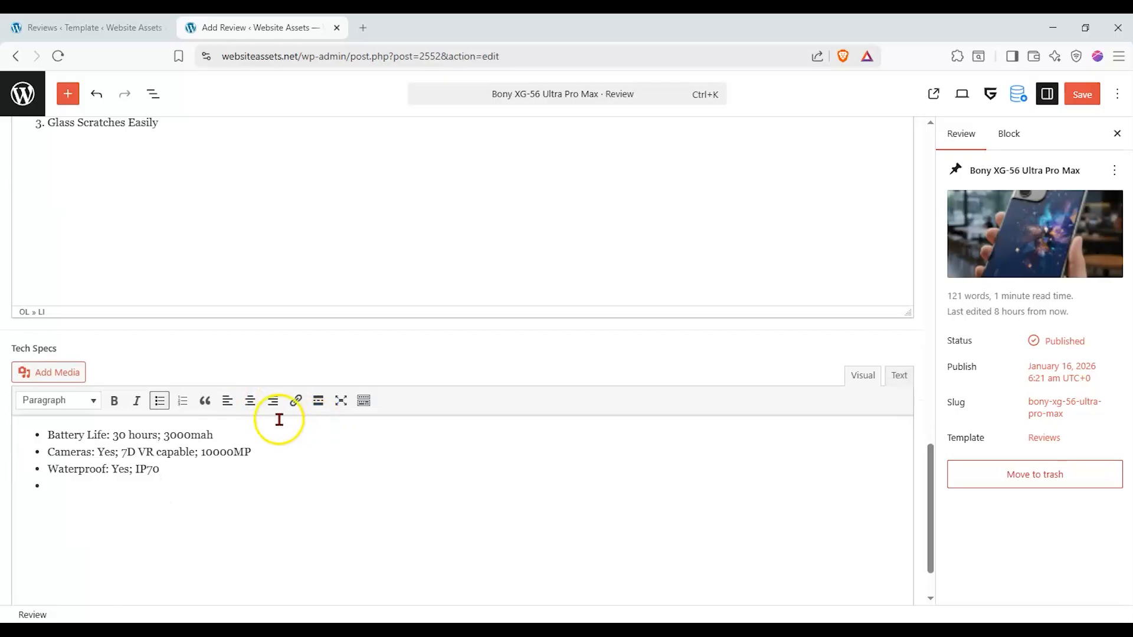
{"action": "type", "text": "Weight: 700g"}
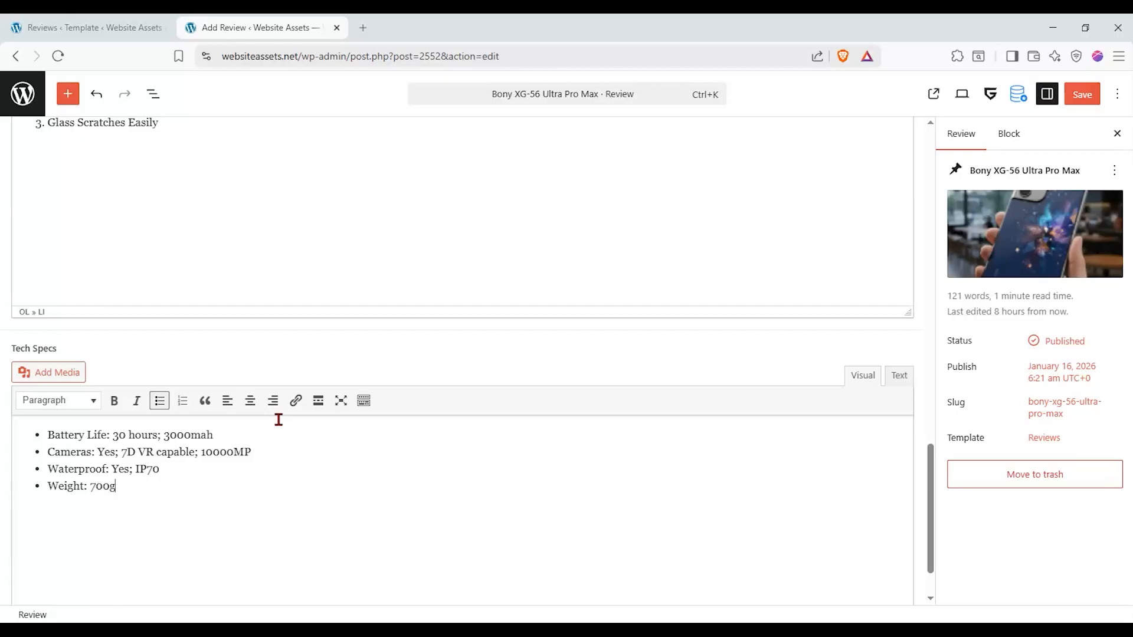
Add a fifth Tech Specs bullet reading "Available Colors: Grey"
{"action": "scroll", "coordinate": [451, 231], "scroll_direction": "up", "scroll_amount": 5}
{"action": "scroll", "coordinate": [361, 379], "scroll_direction": "down", "scroll_amount": 5}
{"action": "type", "text": "Available Colors: Black"}
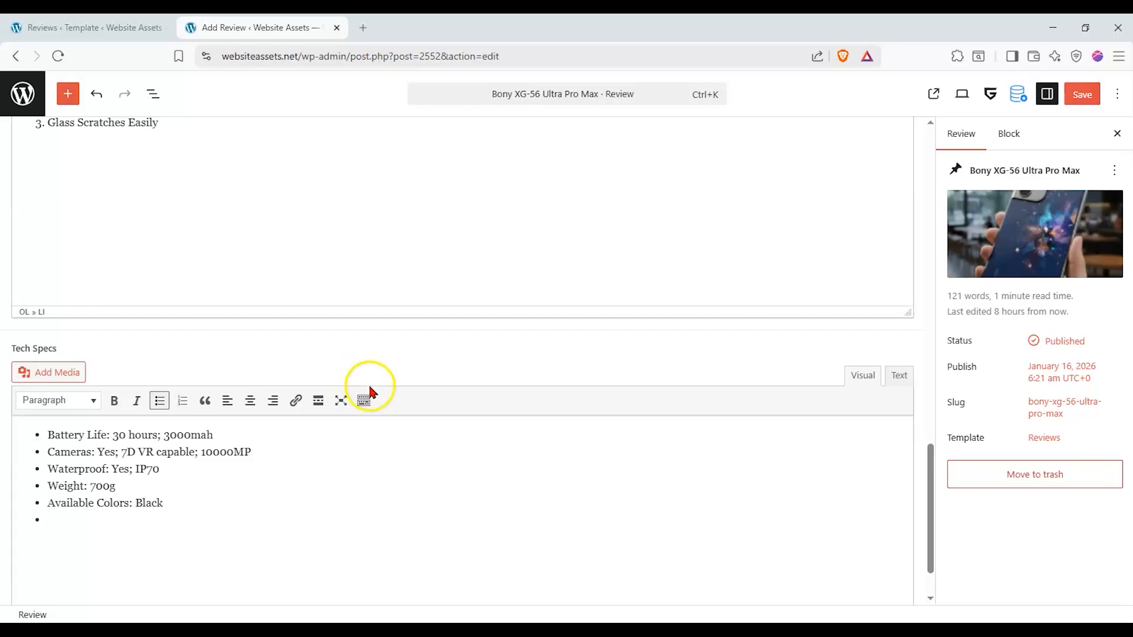
{"action": "left_click_drag", "start_coordinate": [163, 503], "coordinate": [132, 502]}
{"action": "type", "text": "HGrey"}
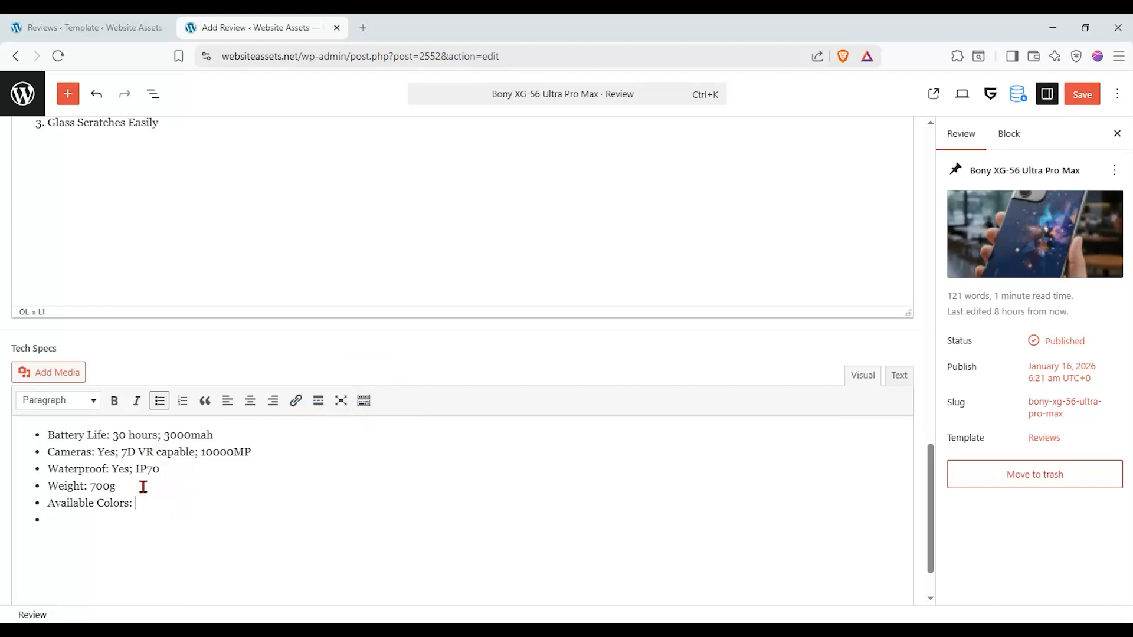
Add a last Tech Specs bullet "Screen Glass Type: PC", leaving no empty bullets in the list
{"action": "scroll", "coordinate": [265, 413], "scroll_direction": "up", "scroll_amount": 5}
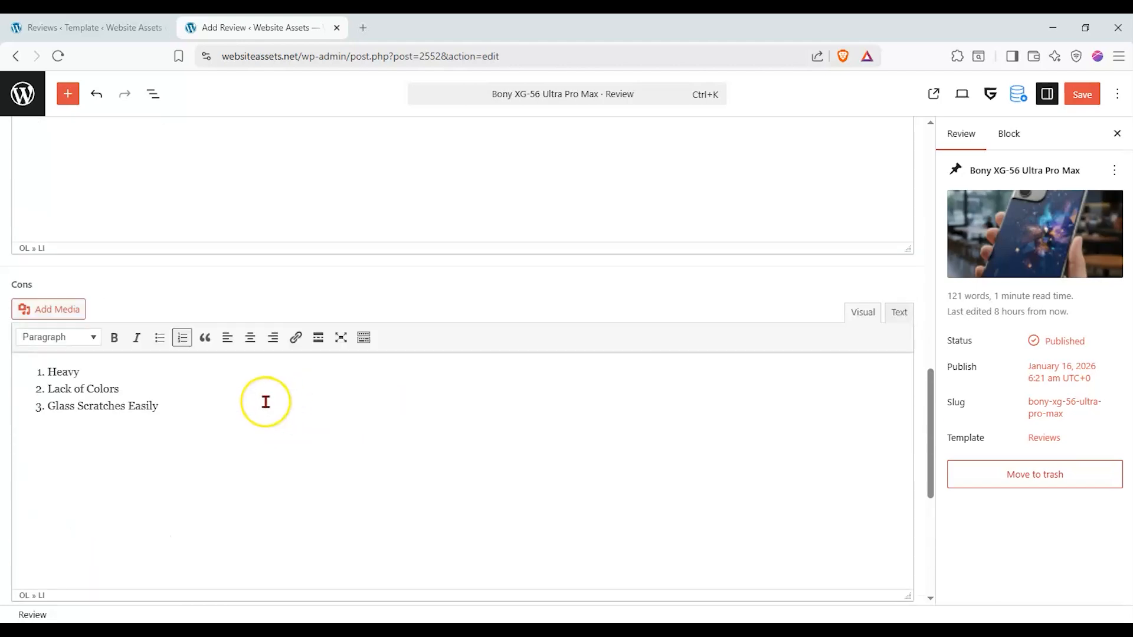
{"action": "scroll", "coordinate": [265, 401], "scroll_direction": "down", "scroll_amount": 6}
{"action": "left_click", "coordinate": [151, 472]}
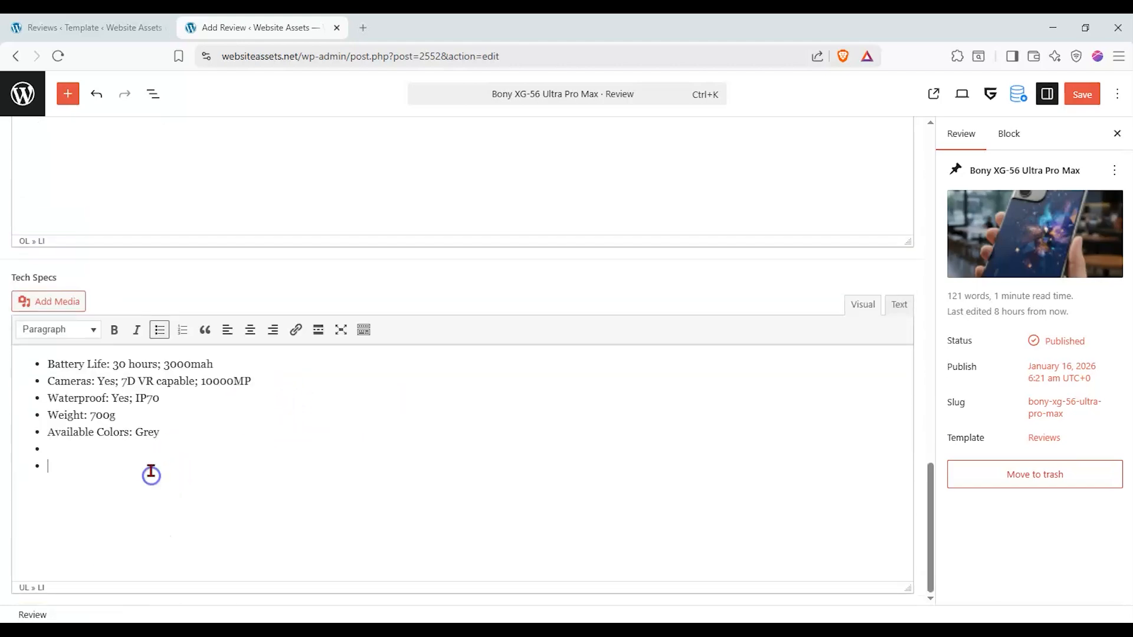
{"action": "left_click", "coordinate": [141, 458]}
{"action": "type", "text": "Screen"}
{"action": "type", "text": "PC"}
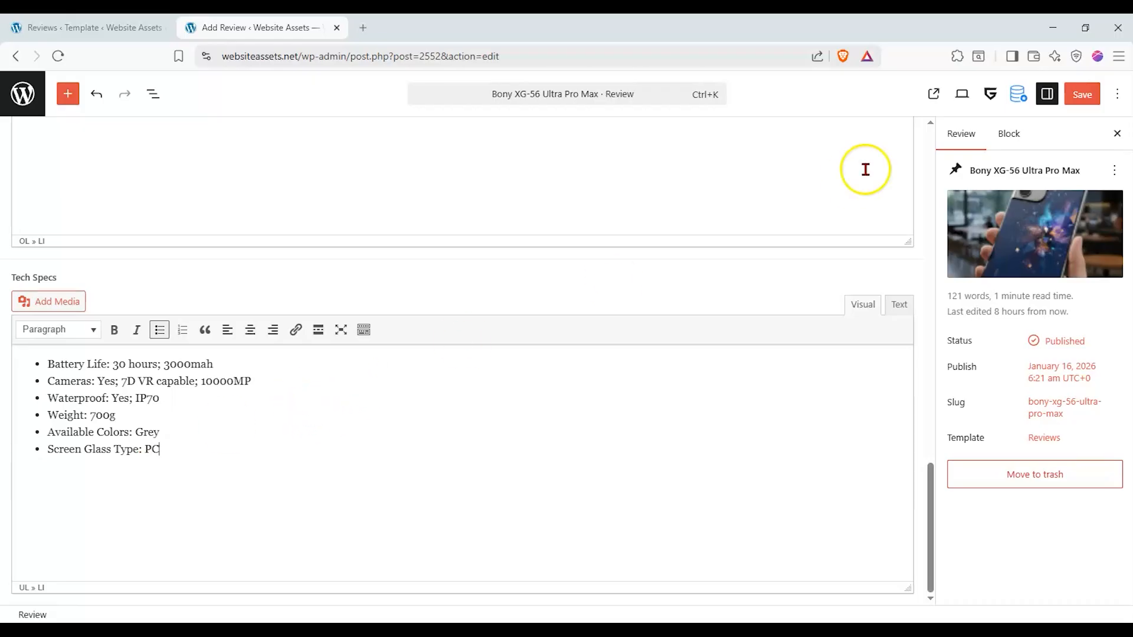
Save the Bony XG-56 Ultra Pro Max review with its filled-in fields
{"action": "left_click", "coordinate": [1082, 94]}
{"action": "left_click", "coordinate": [1114, 171]}
{"action": "left_click", "coordinate": [1114, 171]}
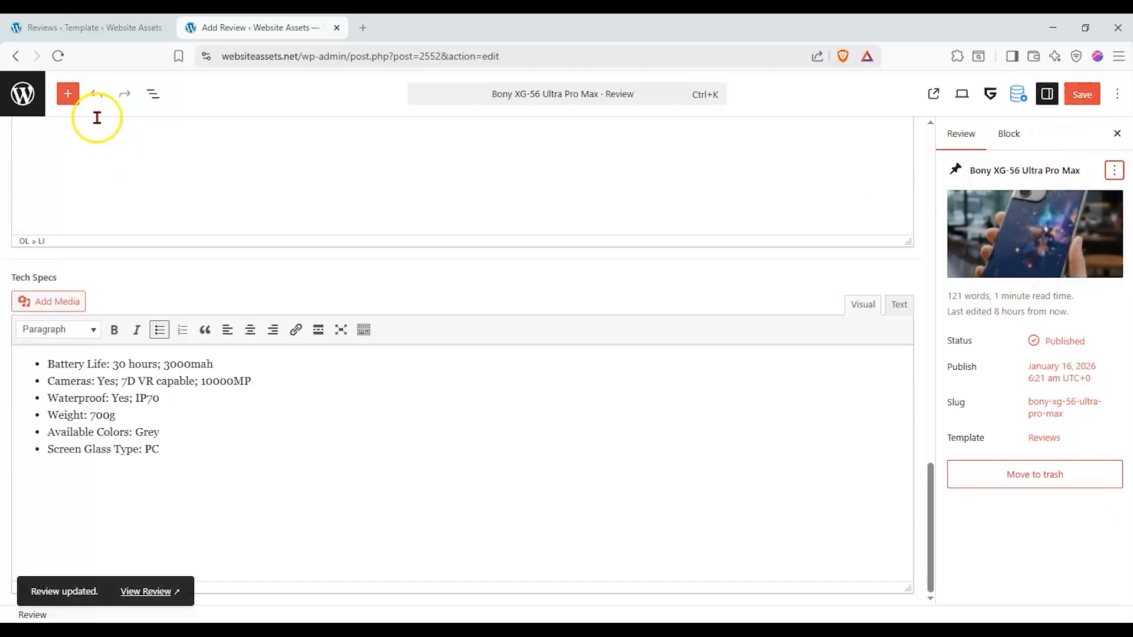
Open the Reviews admin list in a separate browser tab and place it before the review editor's tab
{"action": "left_click", "coordinate": [121, 29]}
{"action": "left_click", "coordinate": [213, 29]}
{"action": "right_click", "coordinate": [26, 93]}
{"action": "left_click", "coordinate": [44, 102]}
{"action": "left_click_drag", "start_coordinate": [381, 28], "coordinate": [278, 29]}
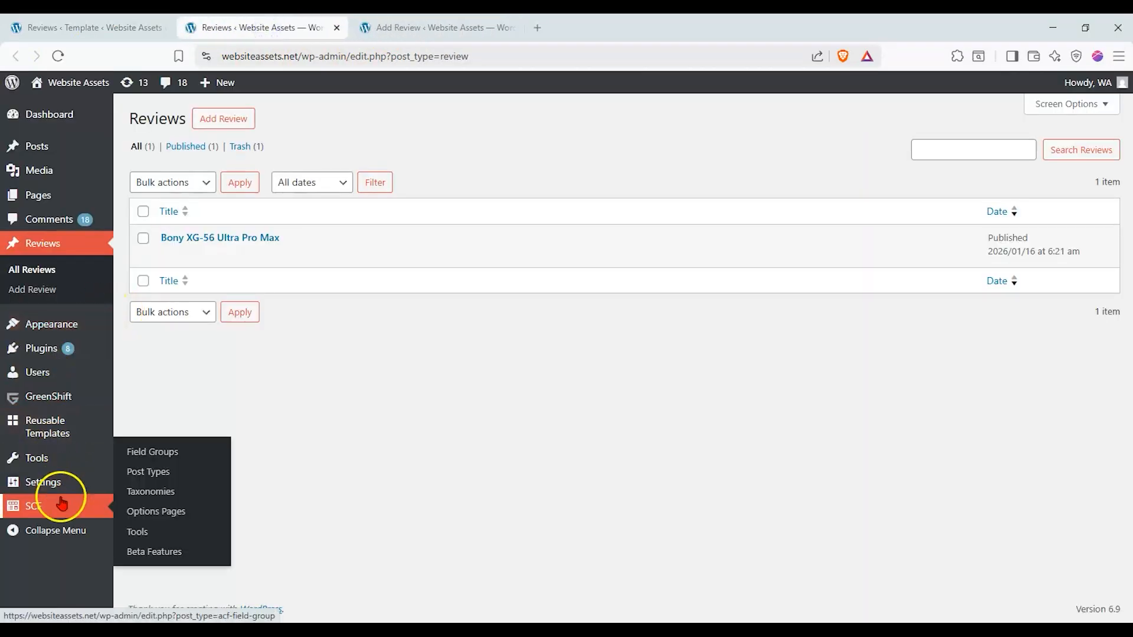
Open the Review Fields group for editing from the SCF field groups
{"action": "left_click", "coordinate": [64, 505]}
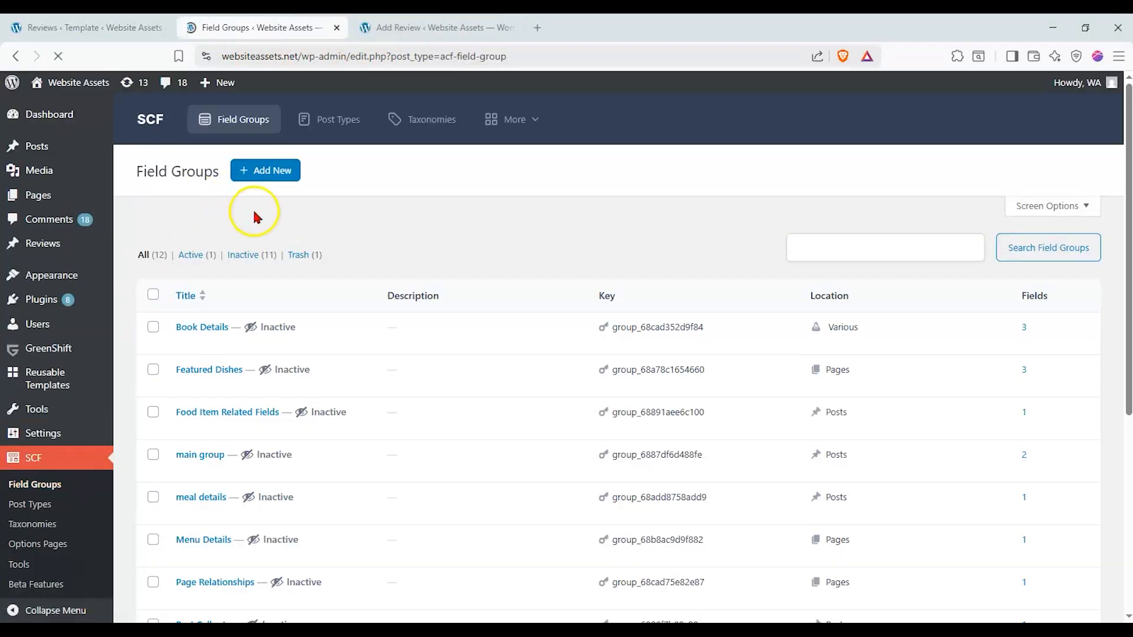
{"action": "scroll", "coordinate": [178, 286], "scroll_direction": "down", "scroll_amount": 3}
{"action": "mouse_move", "coordinate": [217, 500]}
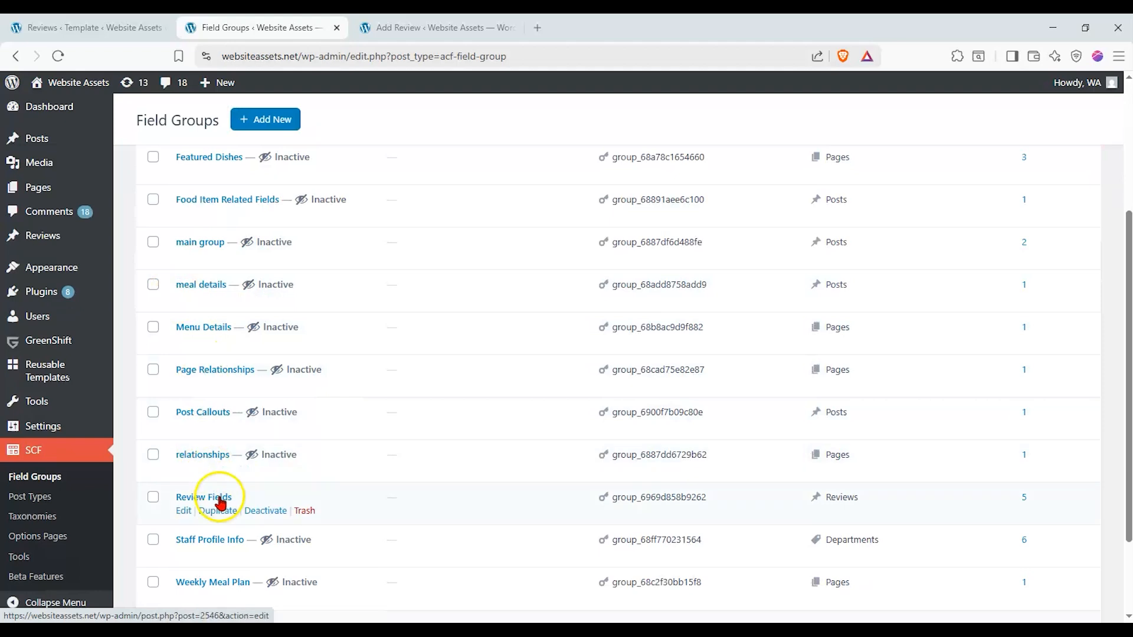
{"action": "left_click", "coordinate": [186, 511]}
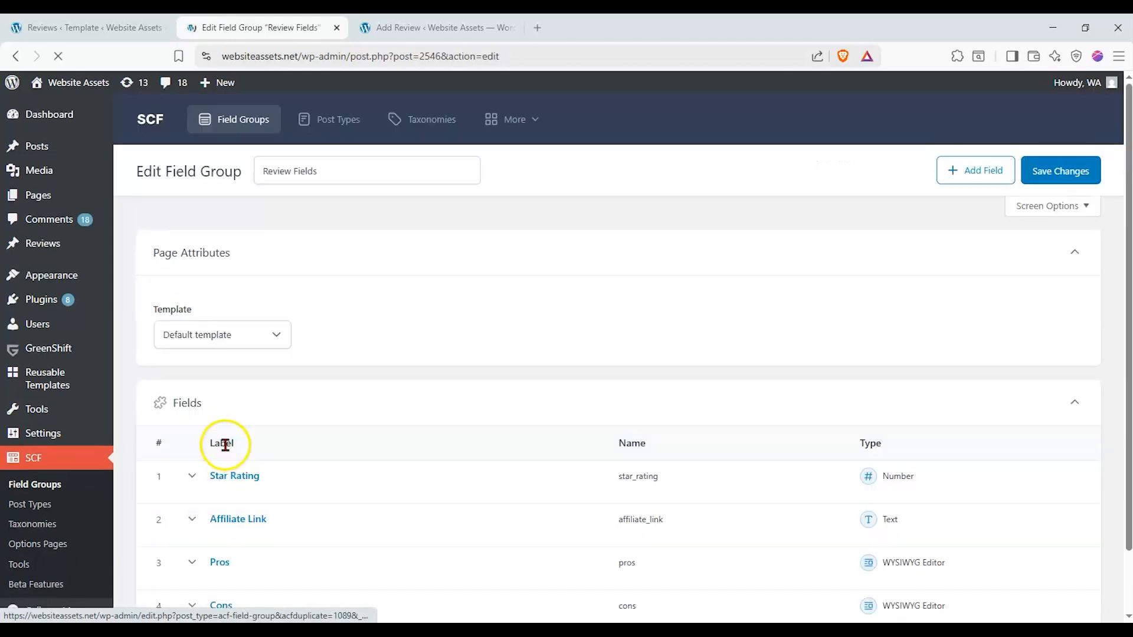
Add a Text Area field labelled Verdict, with the field name verdict, to the Review Fields group
{"action": "scroll", "coordinate": [222, 407], "scroll_direction": "down", "scroll_amount": 5}
{"action": "left_click", "coordinate": [1029, 422]}
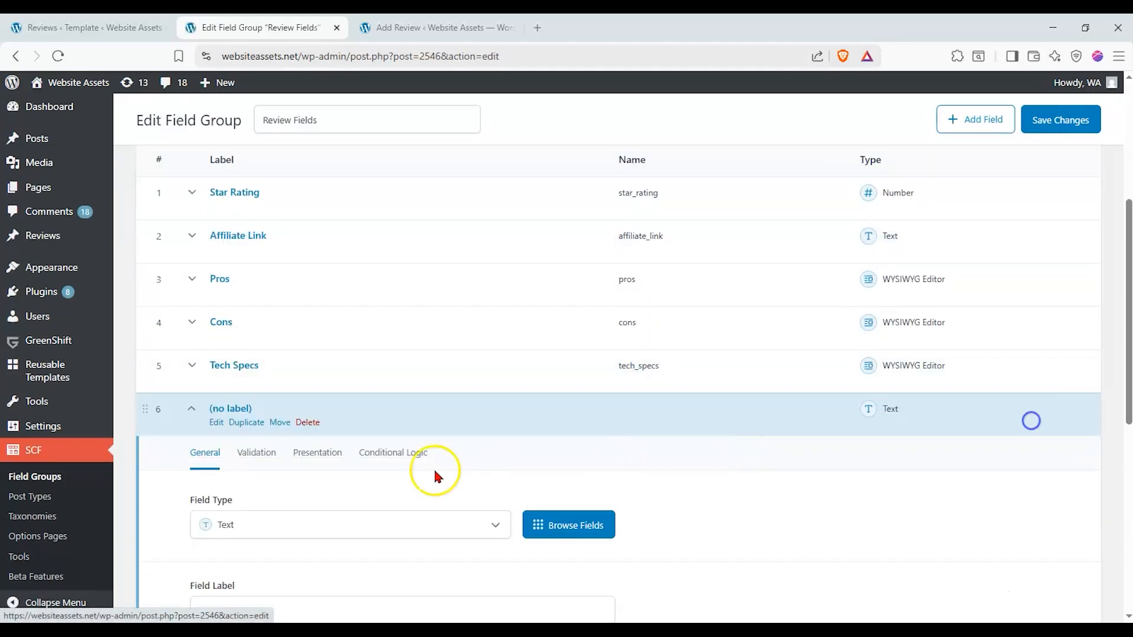
{"action": "left_click", "coordinate": [261, 526]}
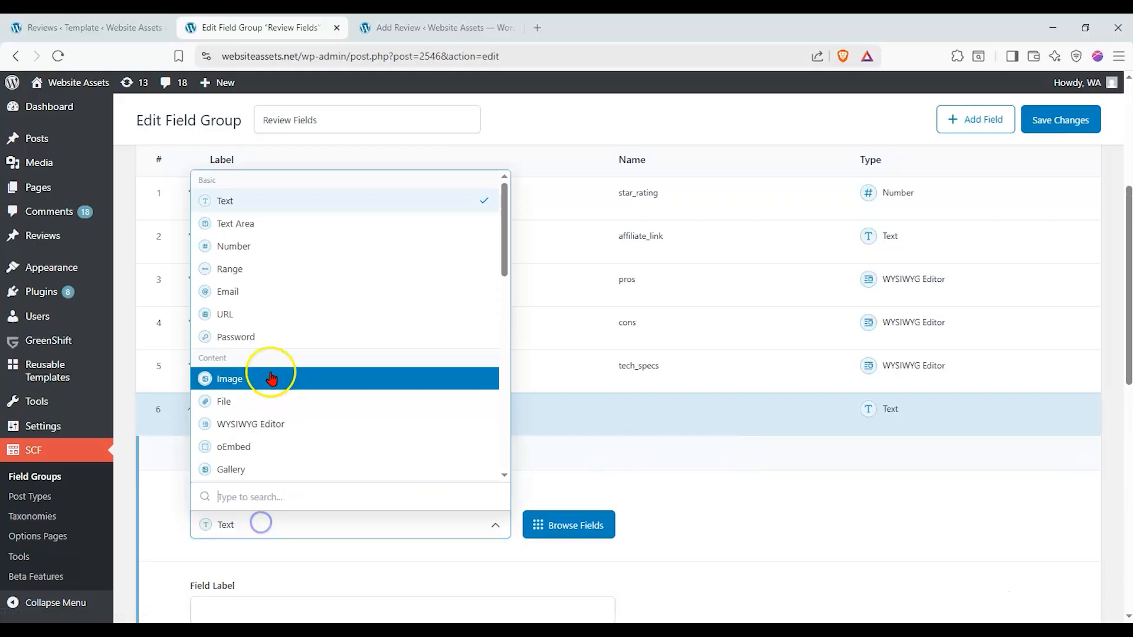
{"action": "left_click", "coordinate": [290, 235]}
{"action": "scroll", "coordinate": [210, 397], "scroll_direction": "down", "scroll_amount": 1}
{"action": "left_click", "coordinate": [249, 540]}
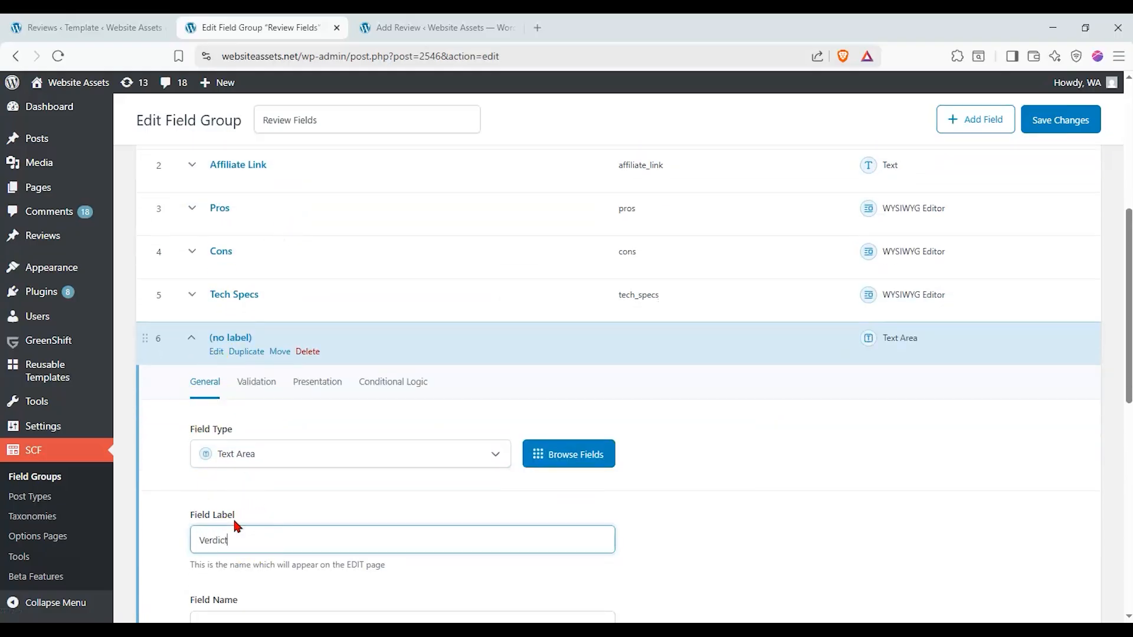
{"action": "scroll", "coordinate": [505, 470], "scroll_direction": "down", "scroll_amount": 5}
{"action": "left_click", "coordinate": [409, 361]}
{"action": "left_click", "coordinate": [808, 526]}
Move the Verdict field directly below Star Rating, collapse its settings and save the field group
{"action": "scroll", "coordinate": [214, 406], "scroll_direction": "up", "scroll_amount": 4}
{"action": "scroll", "coordinate": [152, 336], "scroll_direction": "up", "scroll_amount": 4}
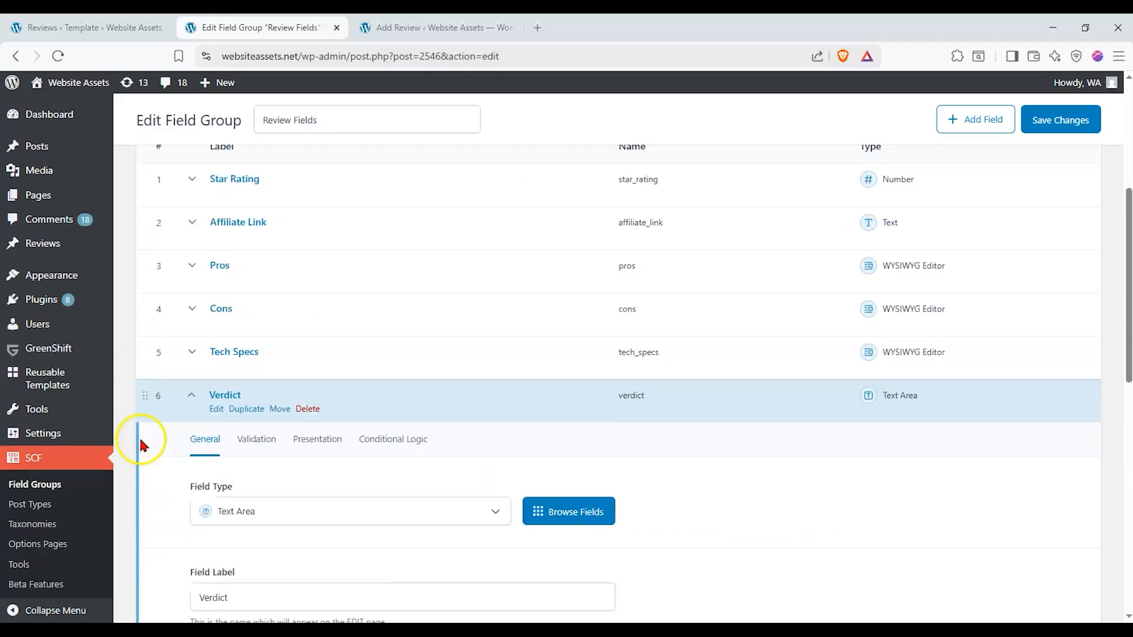
{"action": "left_click_drag", "start_coordinate": [167, 538], "coordinate": [171, 382]}
{"action": "left_click", "coordinate": [190, 377]}
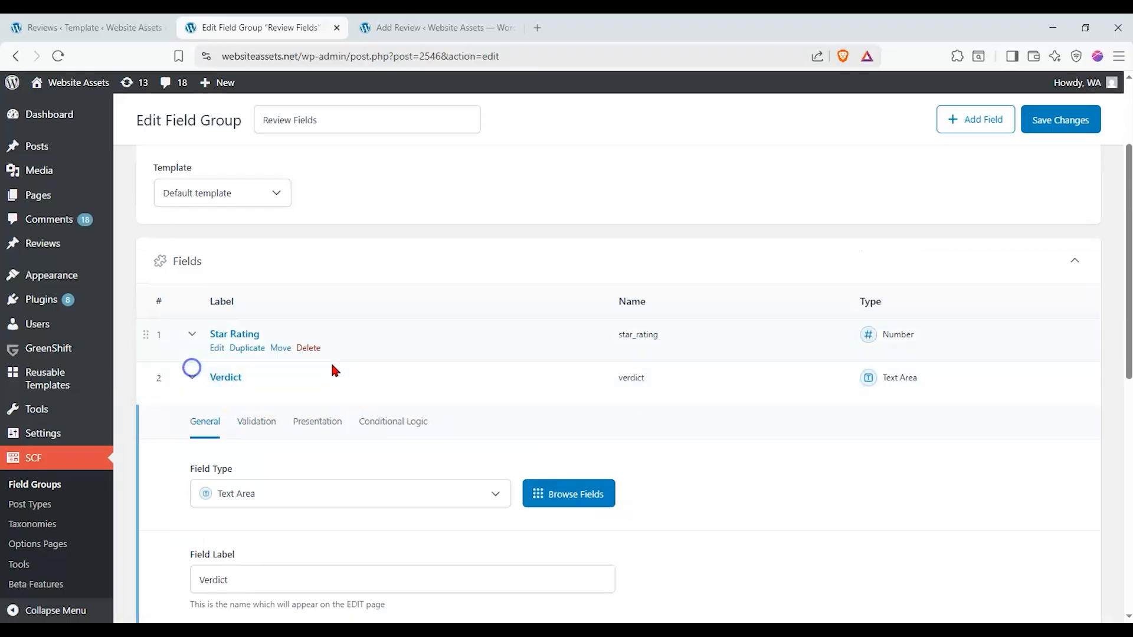
{"action": "left_click", "coordinate": [1047, 104]}
Save the Bony XG-56 Ultra Pro Max review and reload its editor to load the new field
{"action": "left_click", "coordinate": [437, 27]}
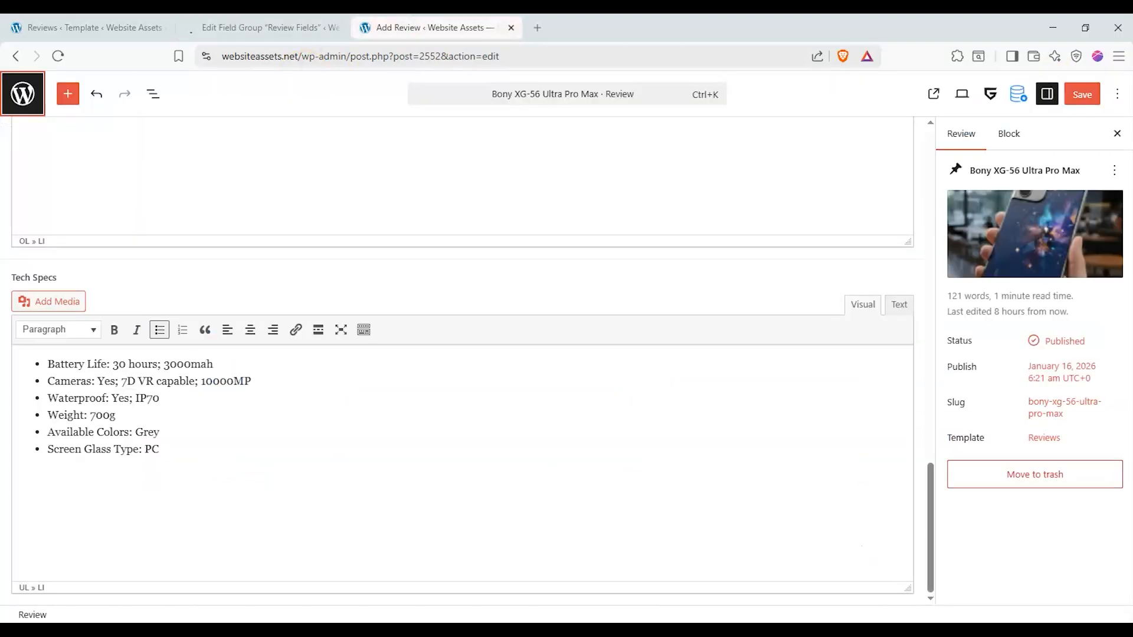
{"action": "left_click", "coordinate": [1074, 96]}
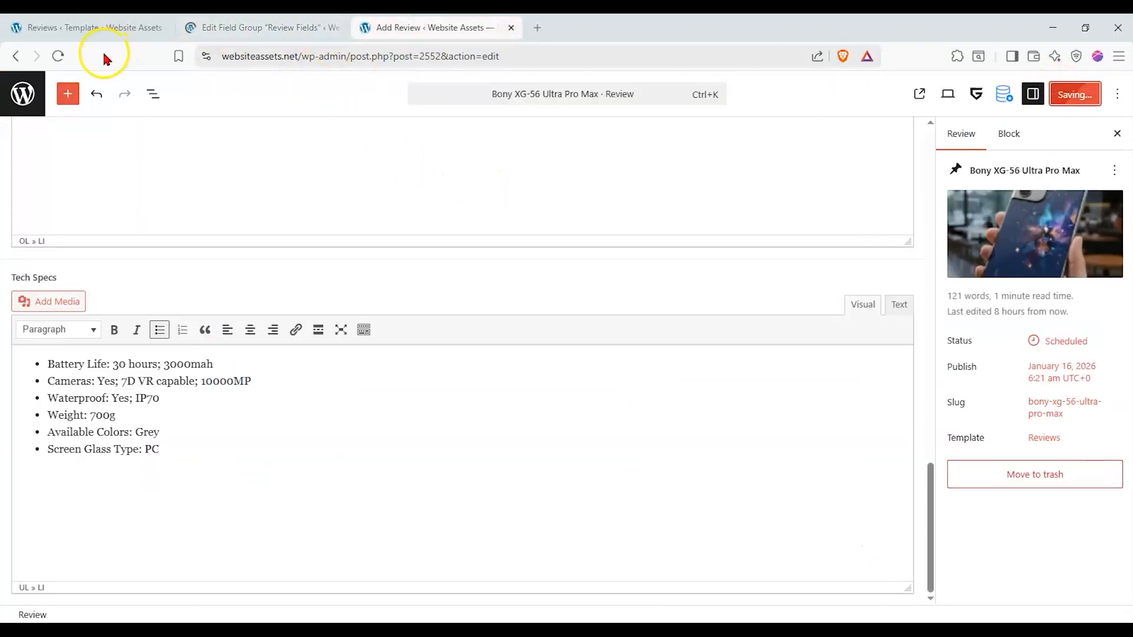
{"action": "left_click", "coordinate": [56, 57]}
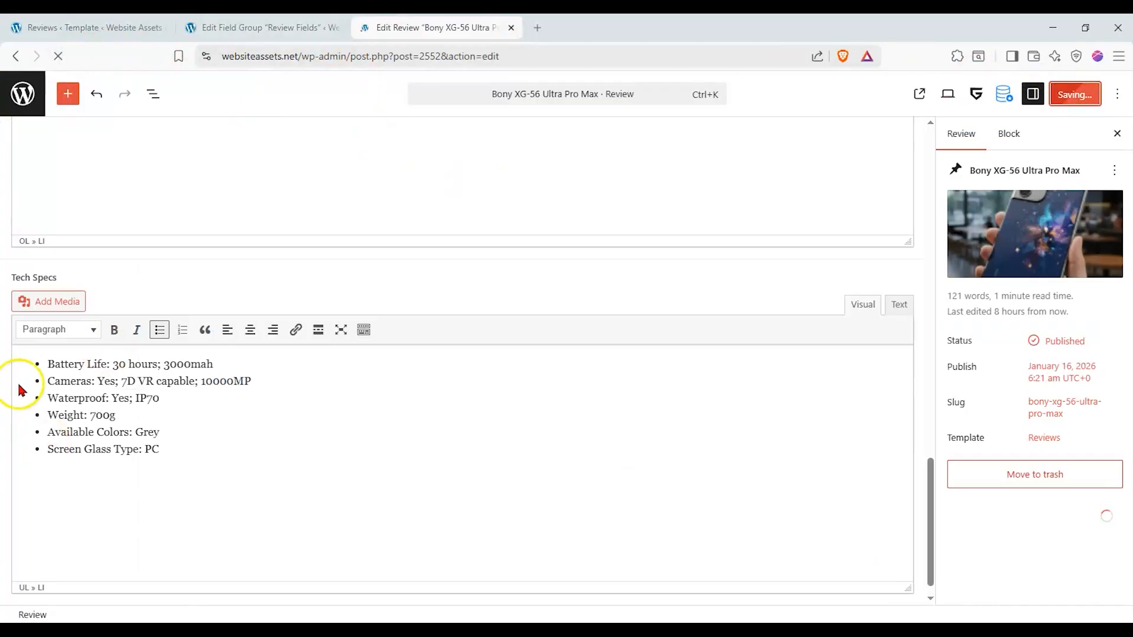
Enter "A really Great phone for everyday use." in quotation marks as the review's Verdict and save the review
{"action": "scroll", "coordinate": [254, 351], "scroll_direction": "down", "scroll_amount": 5}
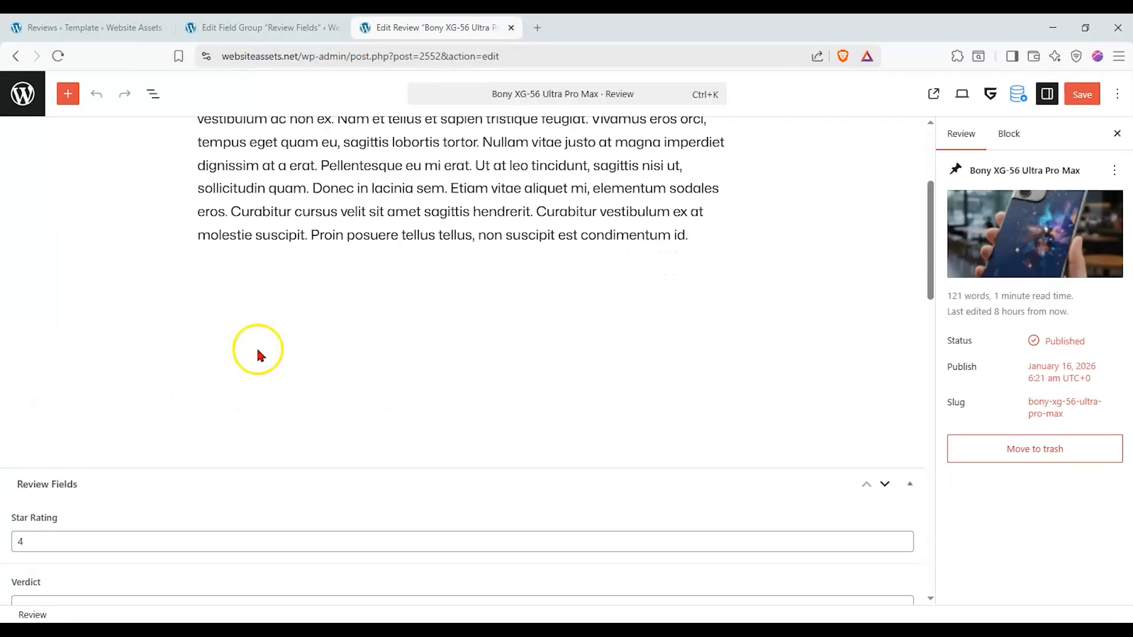
{"action": "scroll", "coordinate": [242, 350], "scroll_direction": "down", "scroll_amount": 5}
{"action": "left_click", "coordinate": [220, 279]}
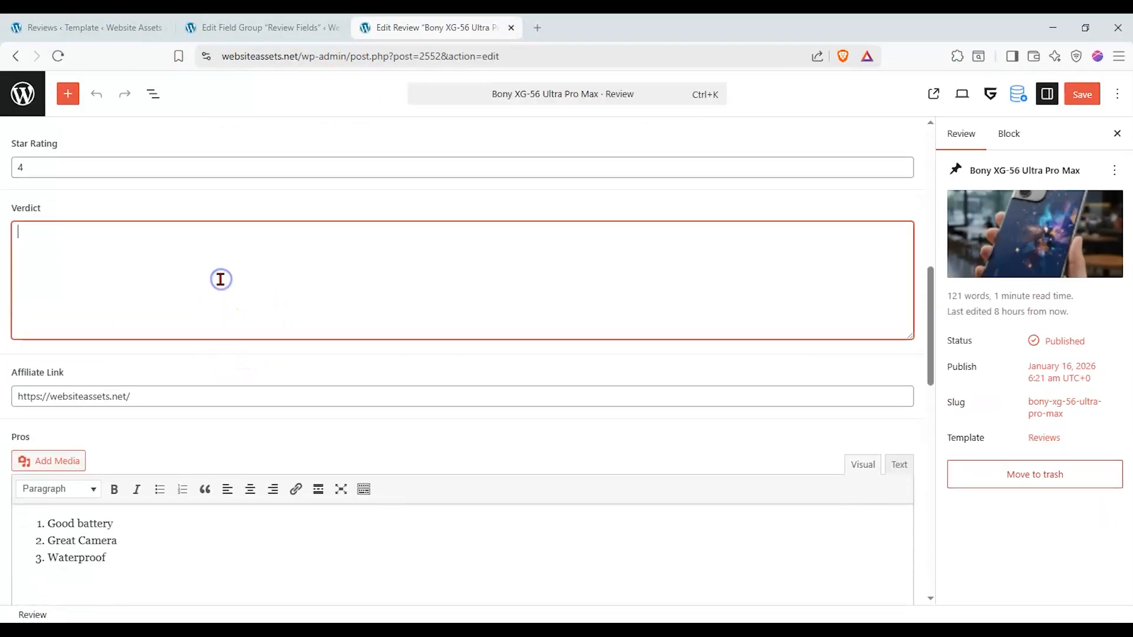
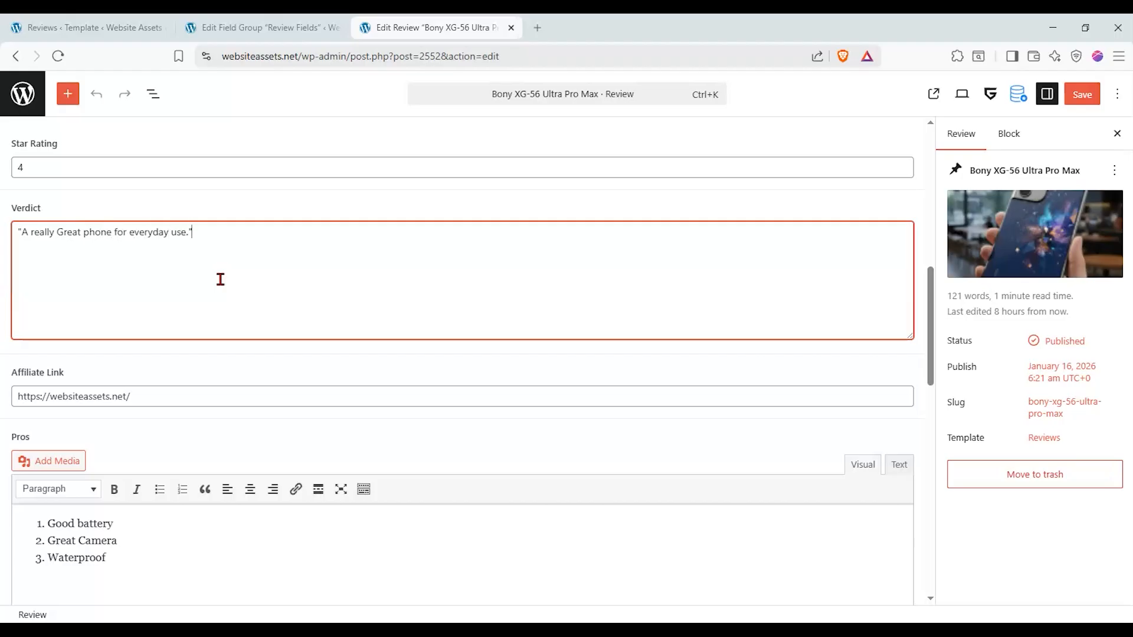
{"action": "left_click", "coordinate": [1090, 104]}
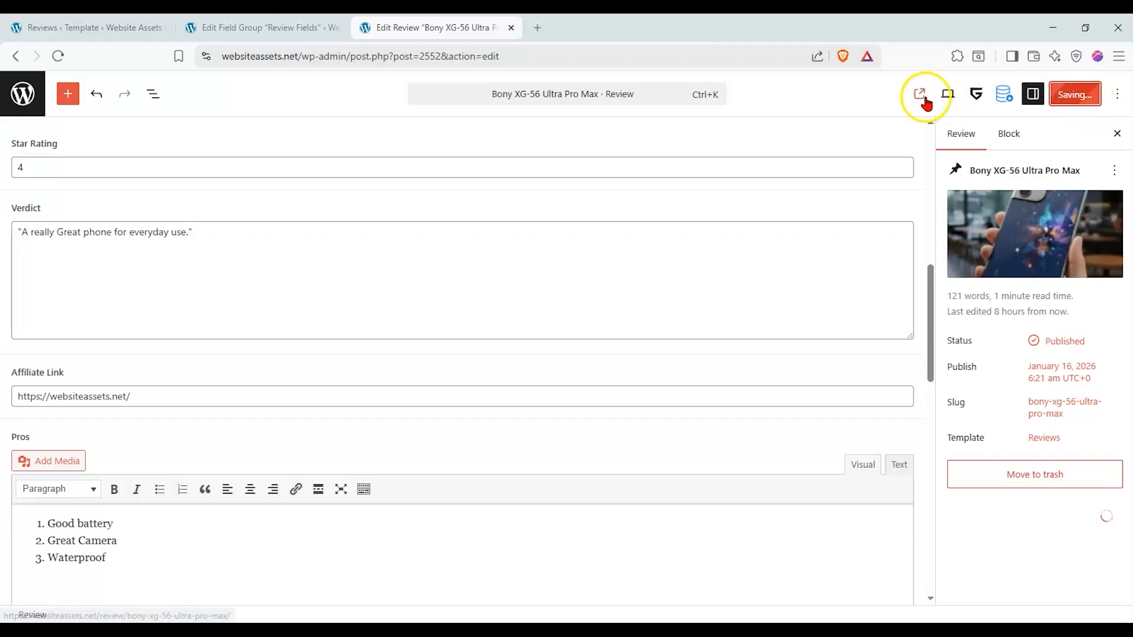
View the published Bony XG-56 Ultra Pro Max review page and examine its sections from top to footer
{"action": "left_click", "coordinate": [922, 95]}
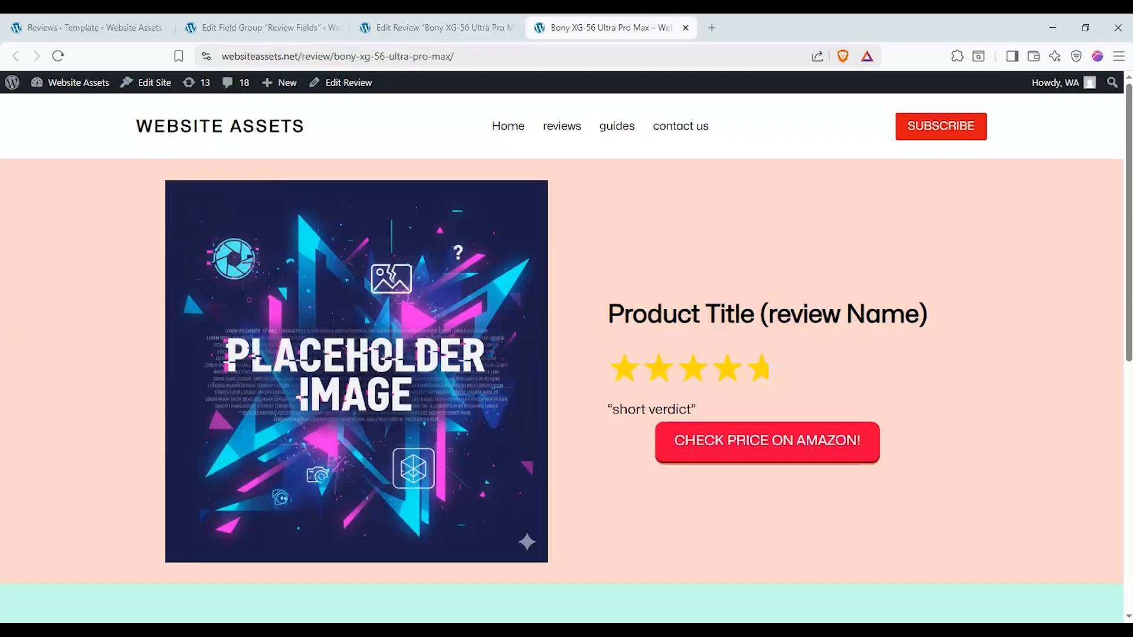
{"action": "scroll", "coordinate": [584, 187], "scroll_direction": "down", "scroll_amount": 8}
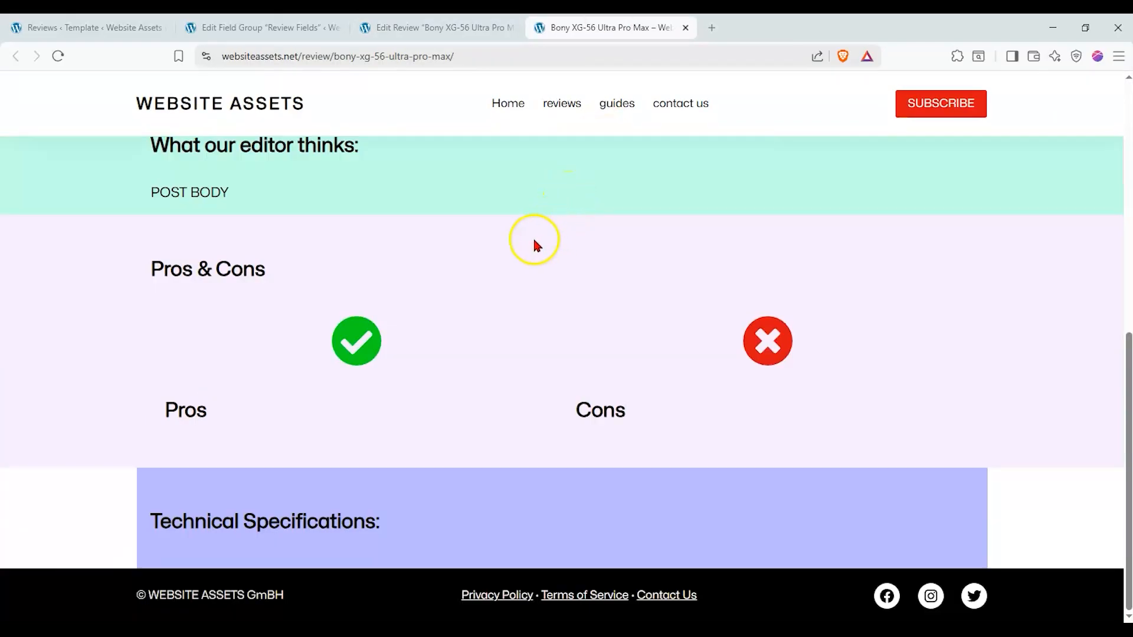
{"action": "scroll", "coordinate": [488, 310], "scroll_direction": "up", "scroll_amount": 8}
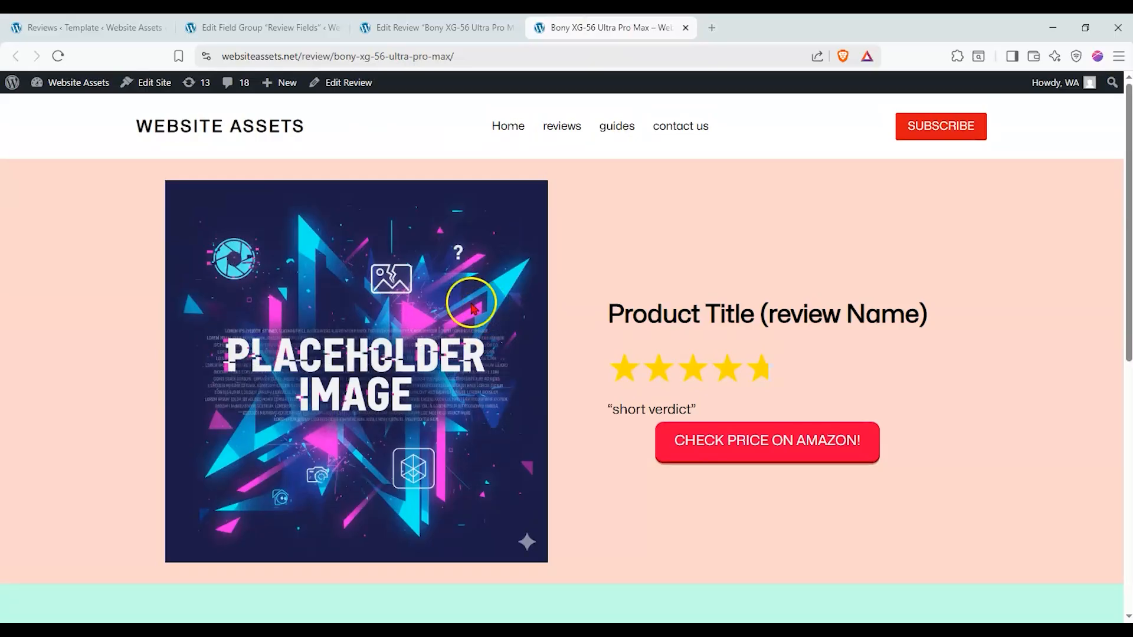
Return to the Reviews template editor and select the placeholder image beside the product title
{"action": "left_click", "coordinate": [129, 26]}
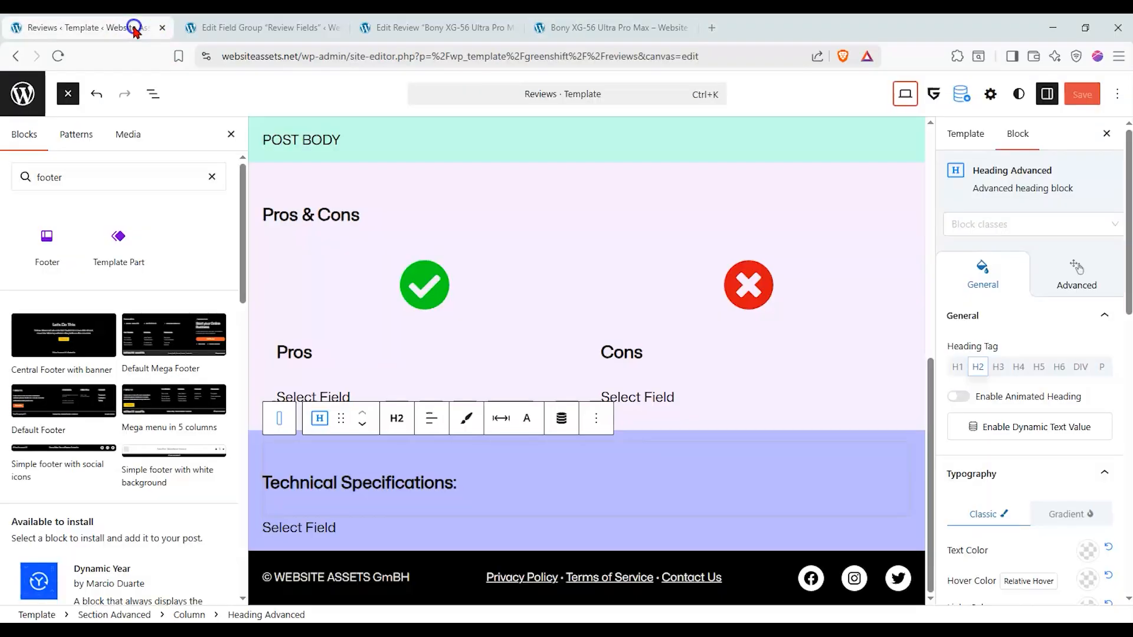
{"action": "scroll", "coordinate": [452, 289], "scroll_direction": "up", "scroll_amount": 5}
{"action": "scroll", "coordinate": [452, 289], "scroll_direction": "up", "scroll_amount": 3}
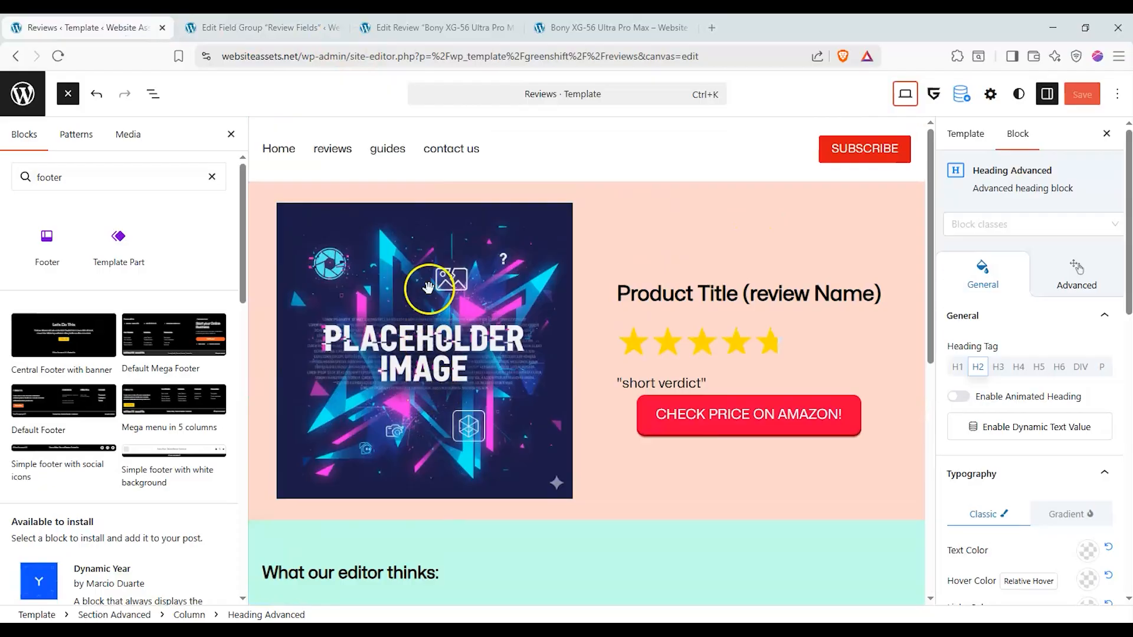
{"action": "left_click", "coordinate": [518, 272]}
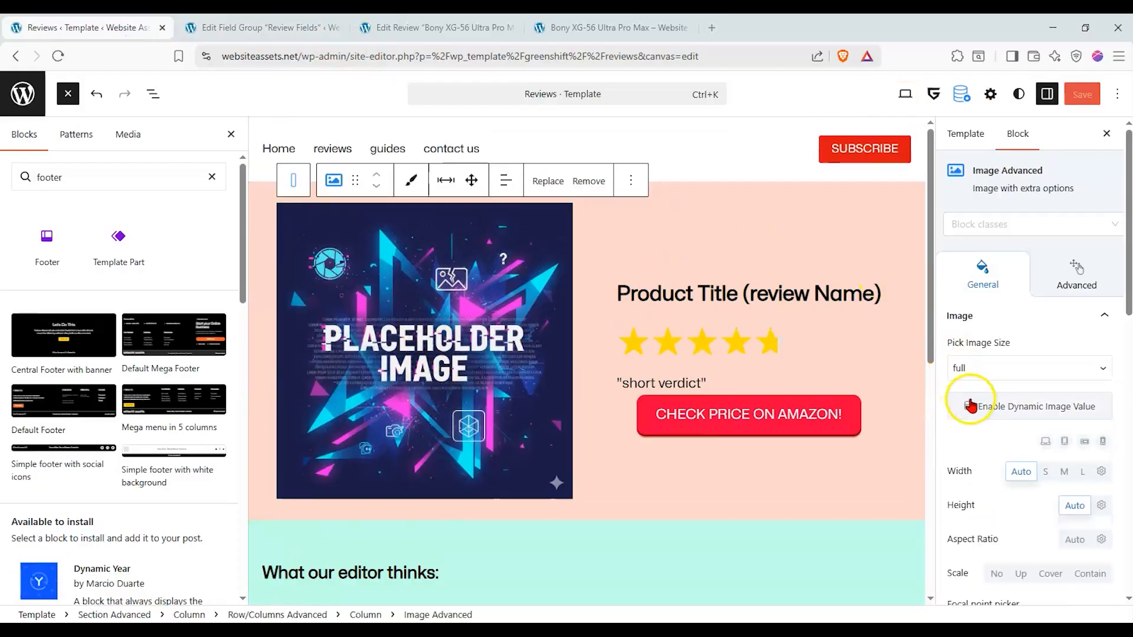
Open the site dashboard in a new tab and check the installation status of the GreenShift addons
{"action": "left_click", "coordinate": [613, 28]}
{"action": "mouse_move", "coordinate": [65, 85]}
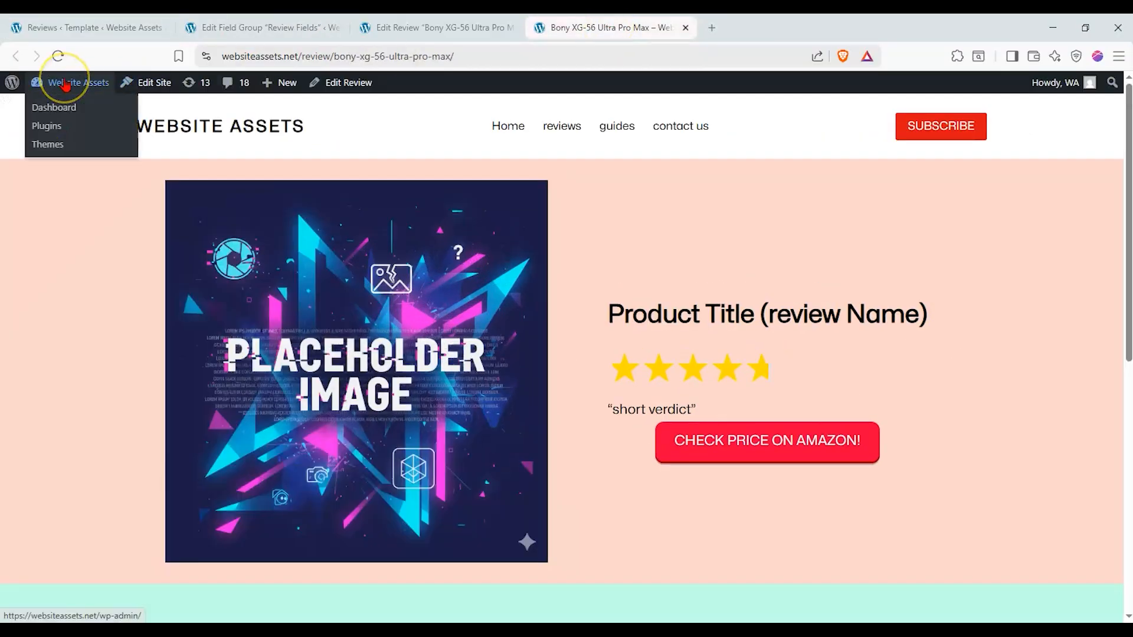
{"action": "left_click", "coordinate": [54, 107], "text": "ctrl"}
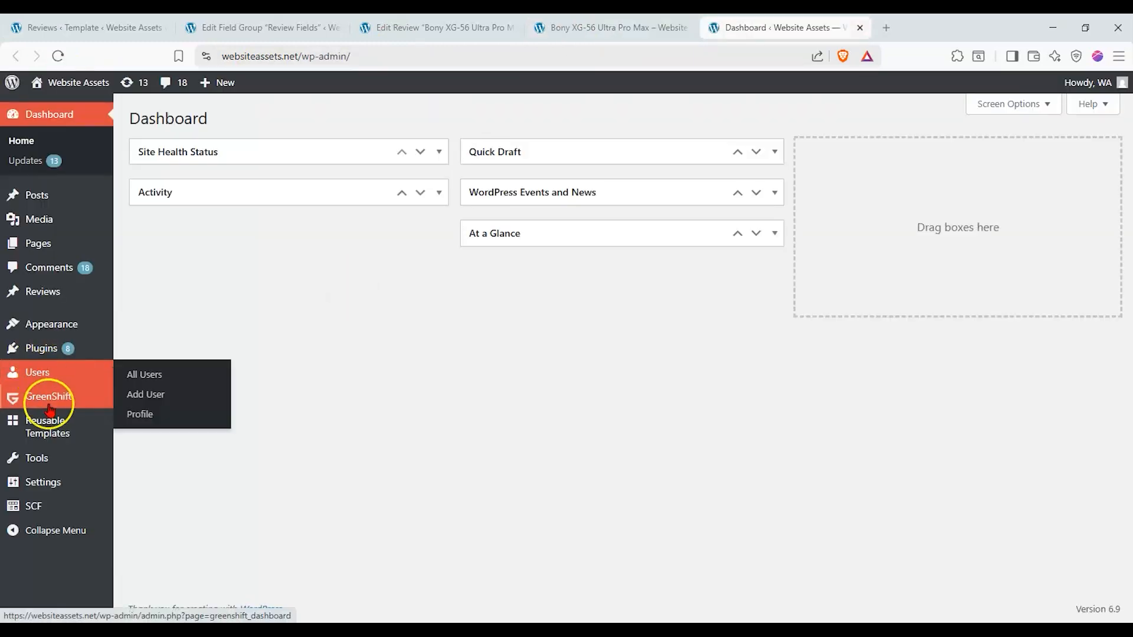
{"action": "left_click", "coordinate": [50, 407]}
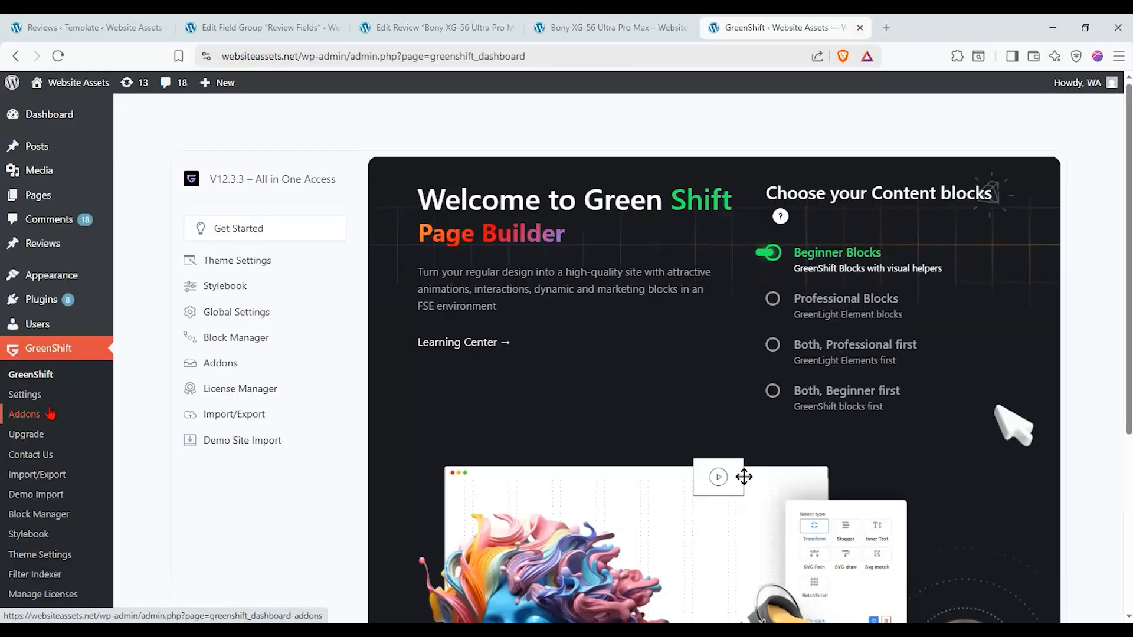
{"action": "left_click", "coordinate": [192, 362]}
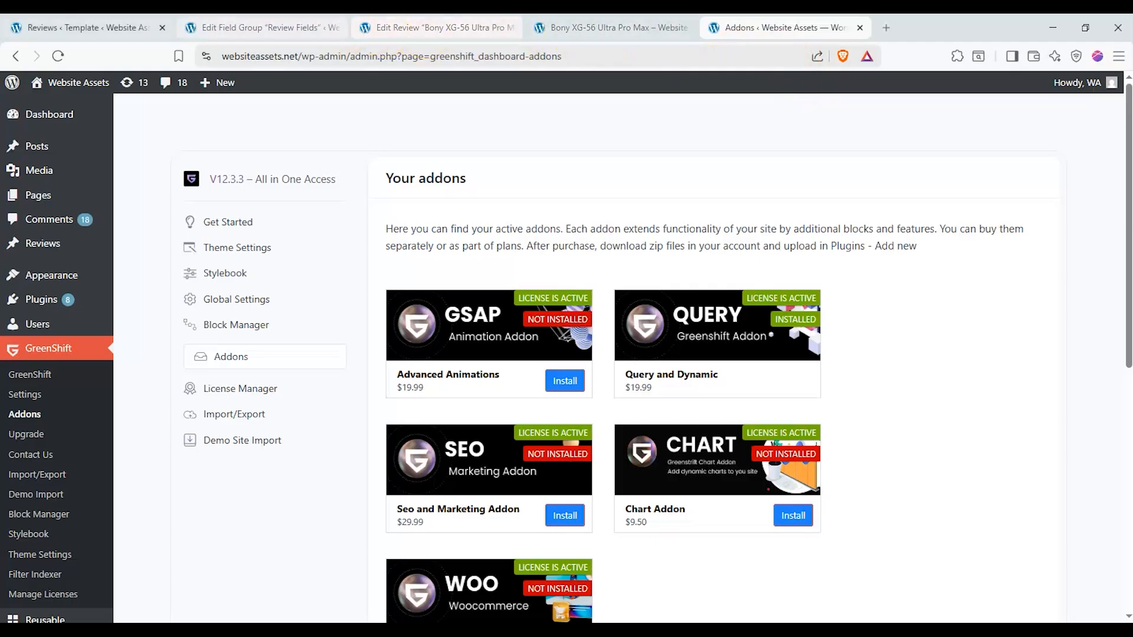
Enable a dynamic value for the template's placeholder image, using the Featured Image from the Current/Latest source
{"action": "left_click", "coordinate": [82, 27]}
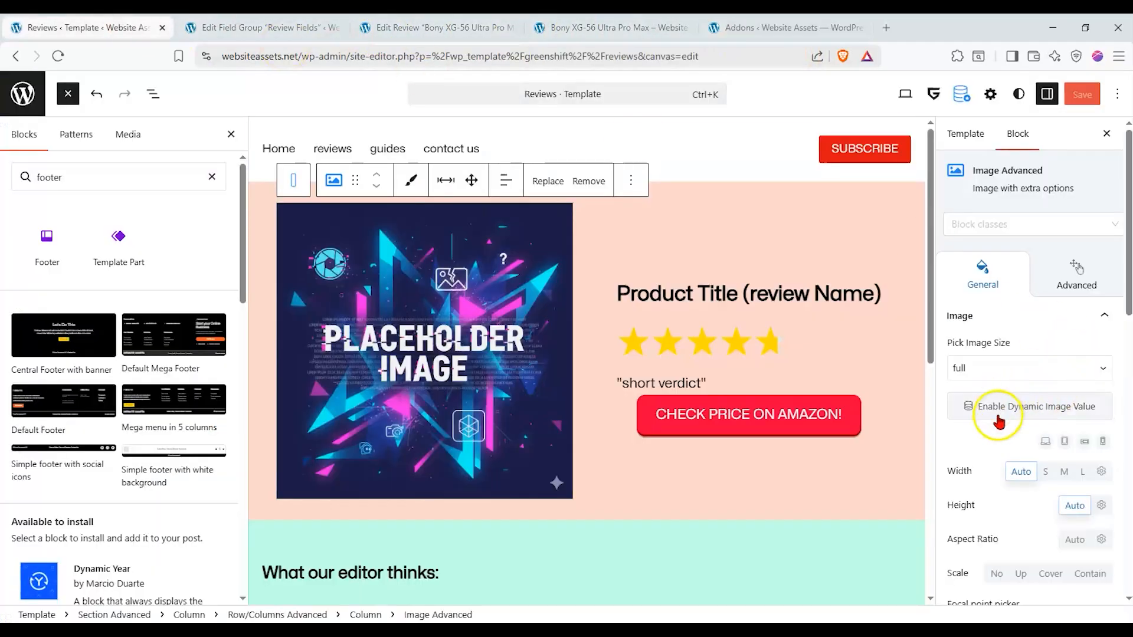
{"action": "left_click", "coordinate": [1069, 282]}
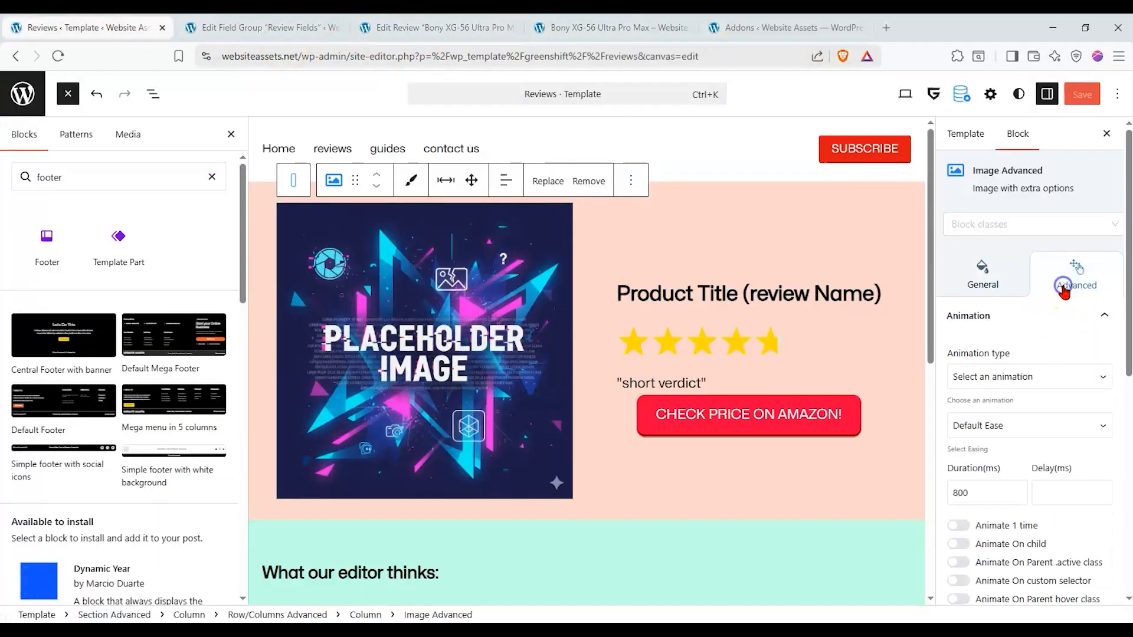
{"action": "left_click", "coordinate": [999, 283]}
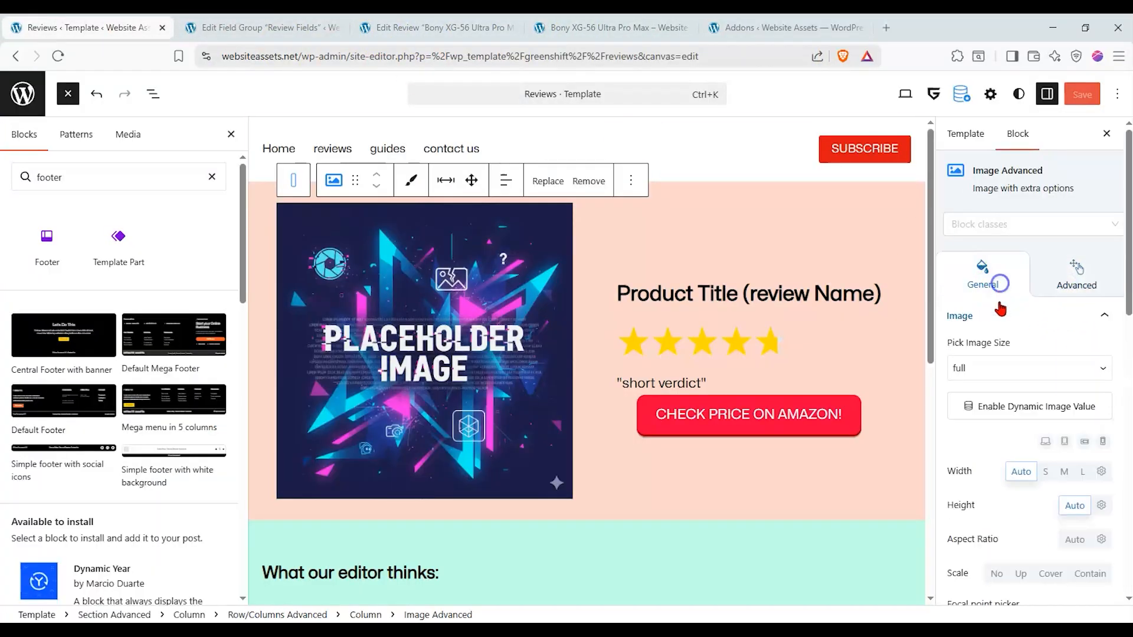
{"action": "left_click", "coordinate": [1009, 413]}
{"action": "left_click", "coordinate": [1017, 432]}
{"action": "scroll", "coordinate": [1050, 531], "scroll_direction": "down", "scroll_amount": 3}
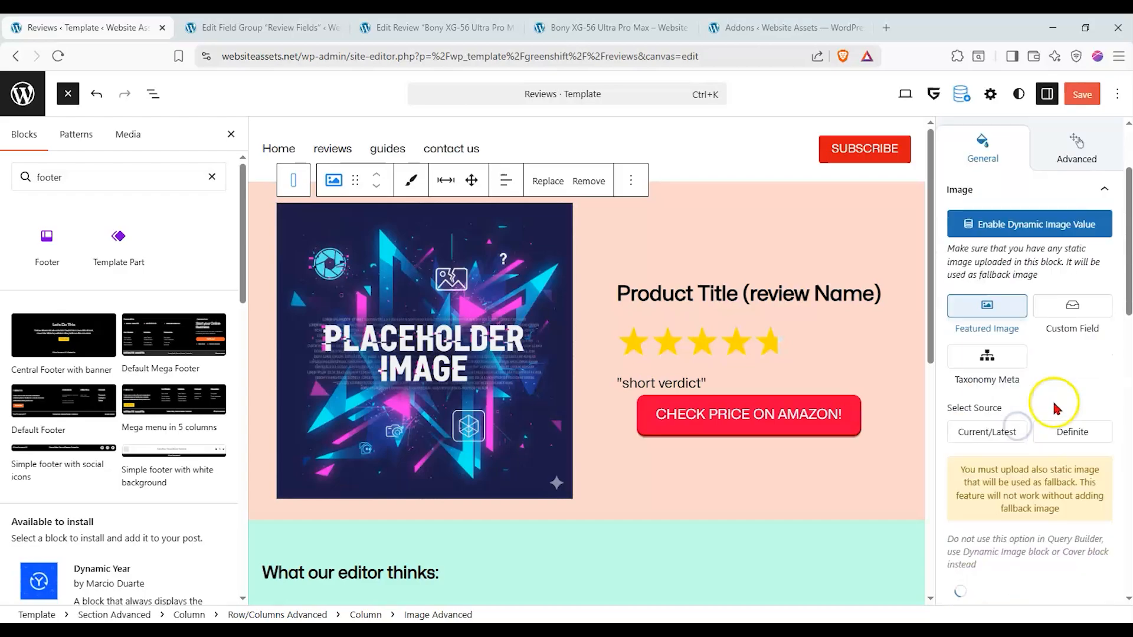
{"action": "left_click", "coordinate": [1006, 420]}
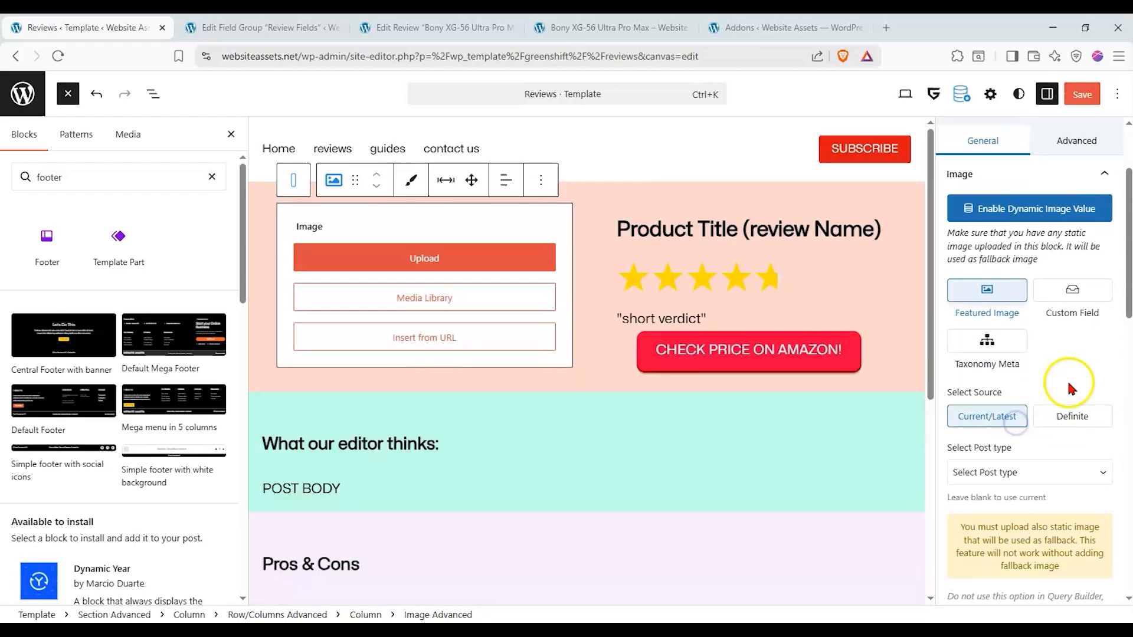
Choose the placeholder picture from the media library as the image block's static fallback
{"action": "left_click", "coordinate": [480, 295]}
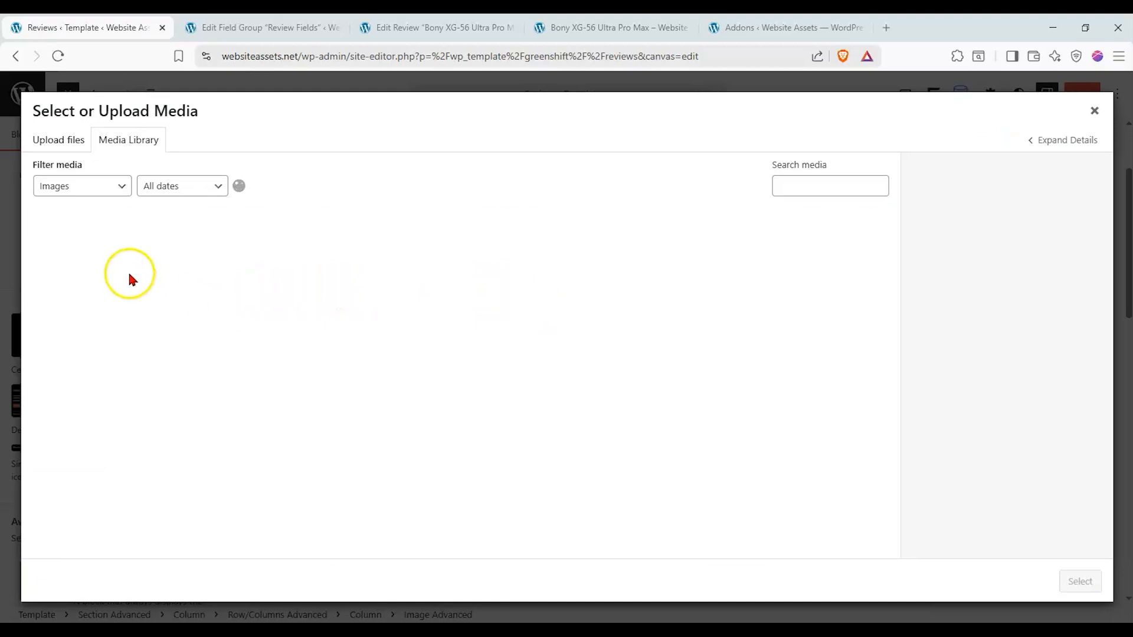
{"action": "left_click", "coordinate": [110, 261]}
{"action": "left_click", "coordinate": [1080, 581]}
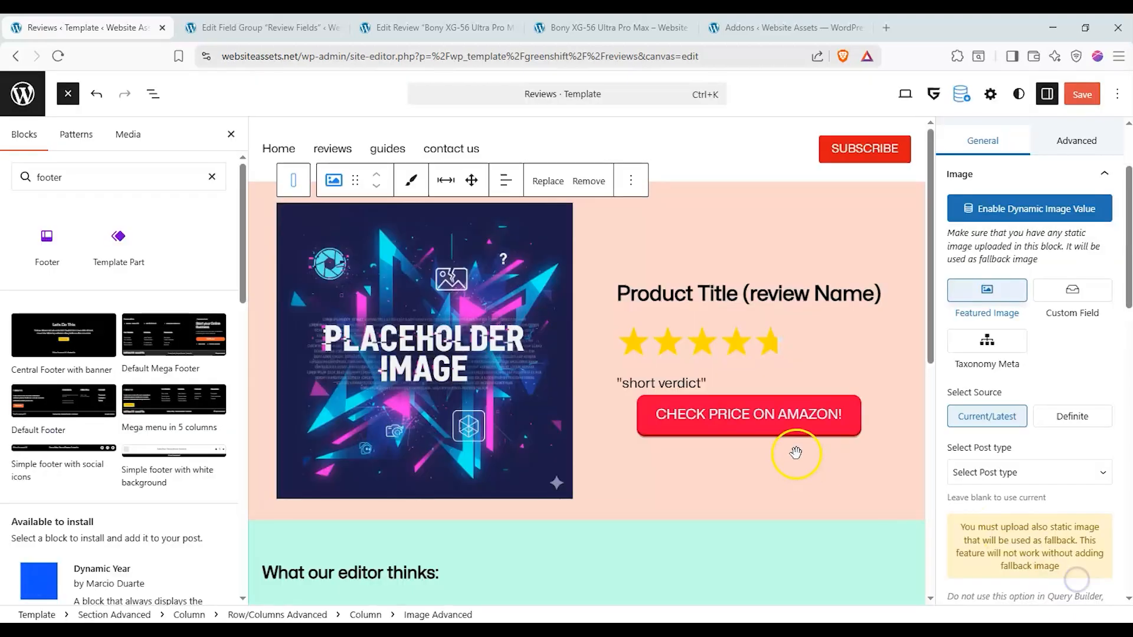
Set the dynamic image's source post type to Review
{"action": "left_click", "coordinate": [1085, 485]}
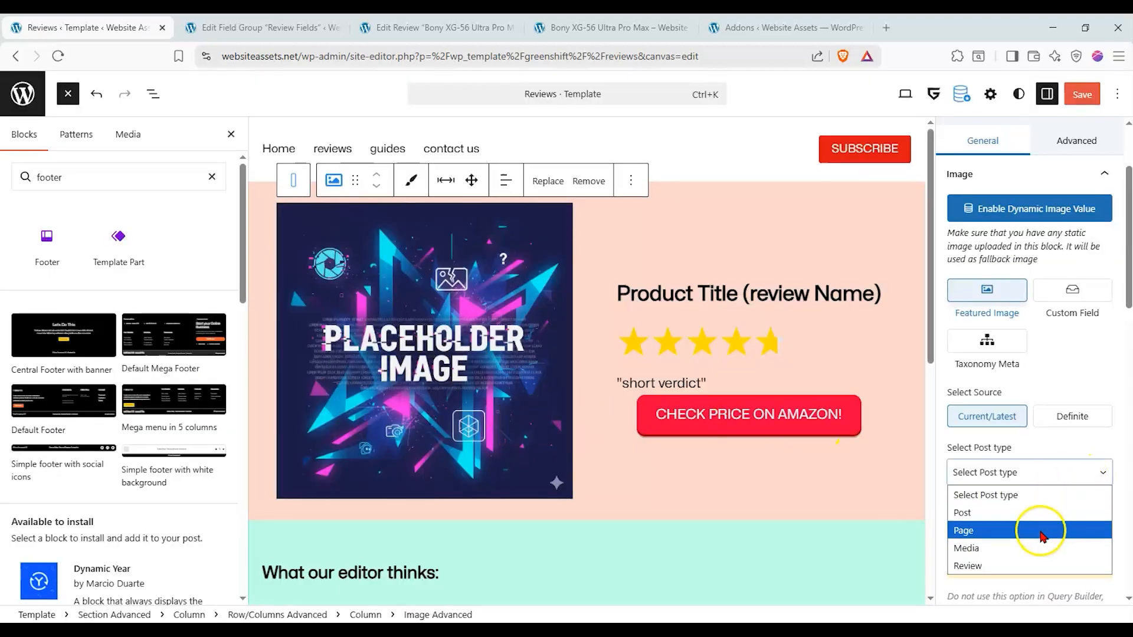
{"action": "left_click", "coordinate": [1036, 564]}
{"action": "scroll", "coordinate": [1059, 413], "scroll_direction": "down", "scroll_amount": 1}
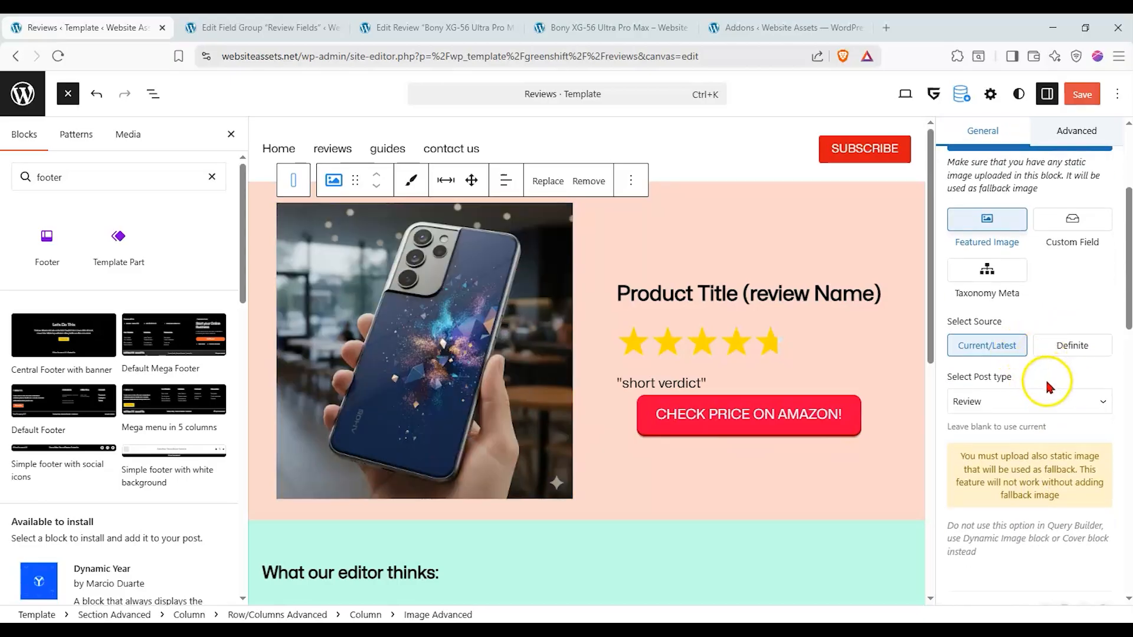
Enable dynamic text for the product title heading, using the Title from the Current/Latest source, and save the template
{"action": "left_click", "coordinate": [858, 293]}
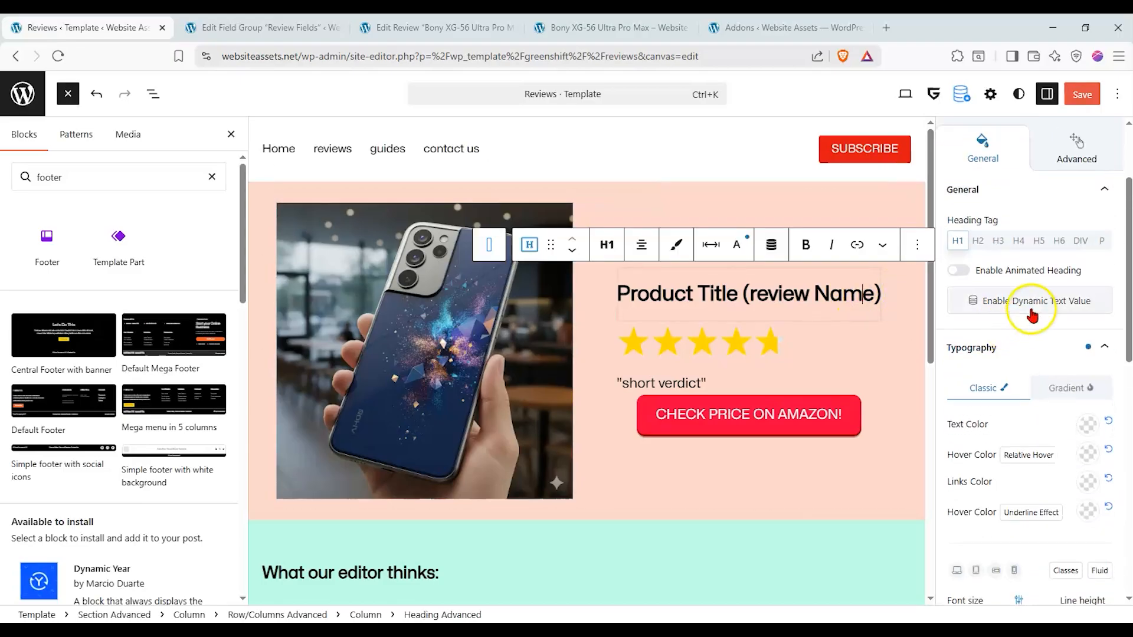
{"action": "left_click", "coordinate": [973, 301]}
{"action": "left_click", "coordinate": [1002, 338]}
{"action": "scroll", "coordinate": [1009, 359], "scroll_direction": "down", "scroll_amount": 4}
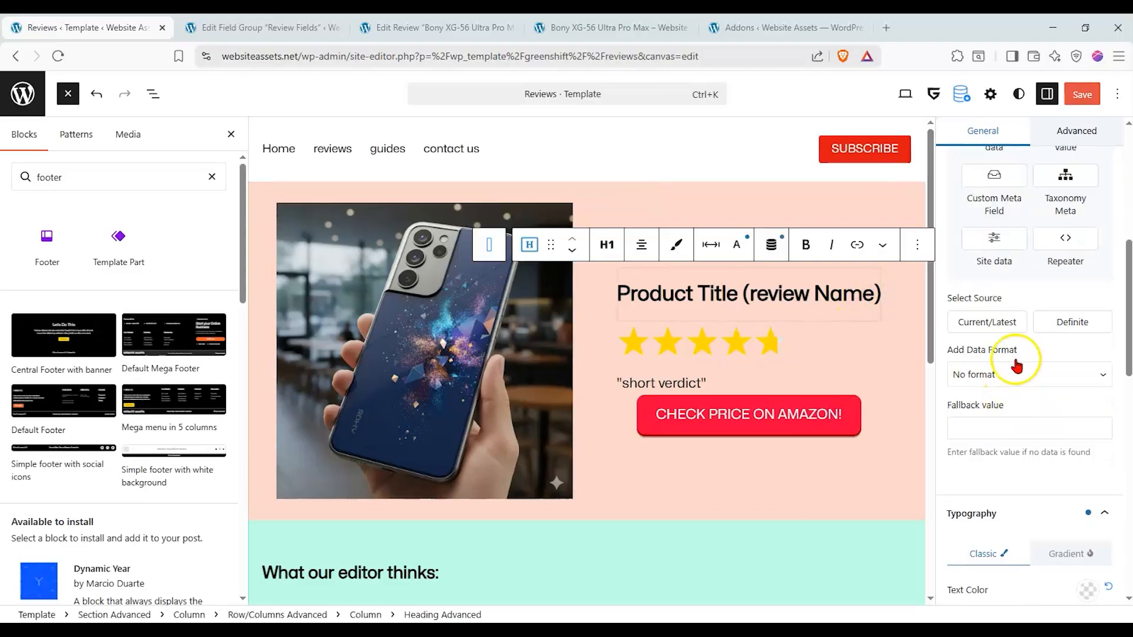
{"action": "left_click", "coordinate": [1015, 323]}
{"action": "left_click", "coordinate": [1000, 429]}
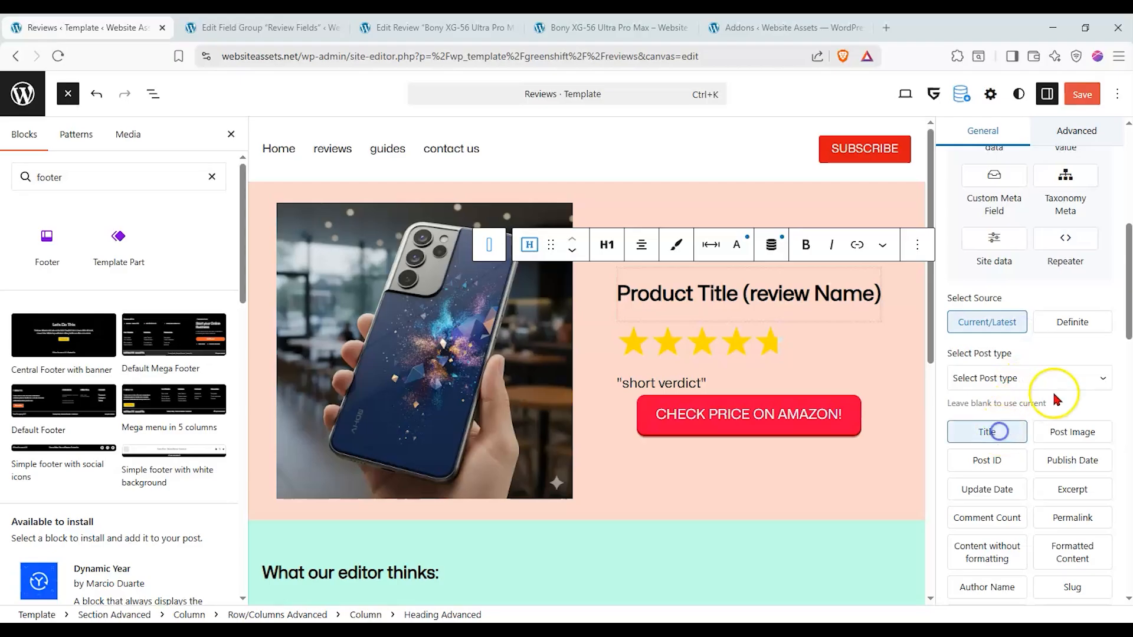
{"action": "left_click", "coordinate": [1082, 95]}
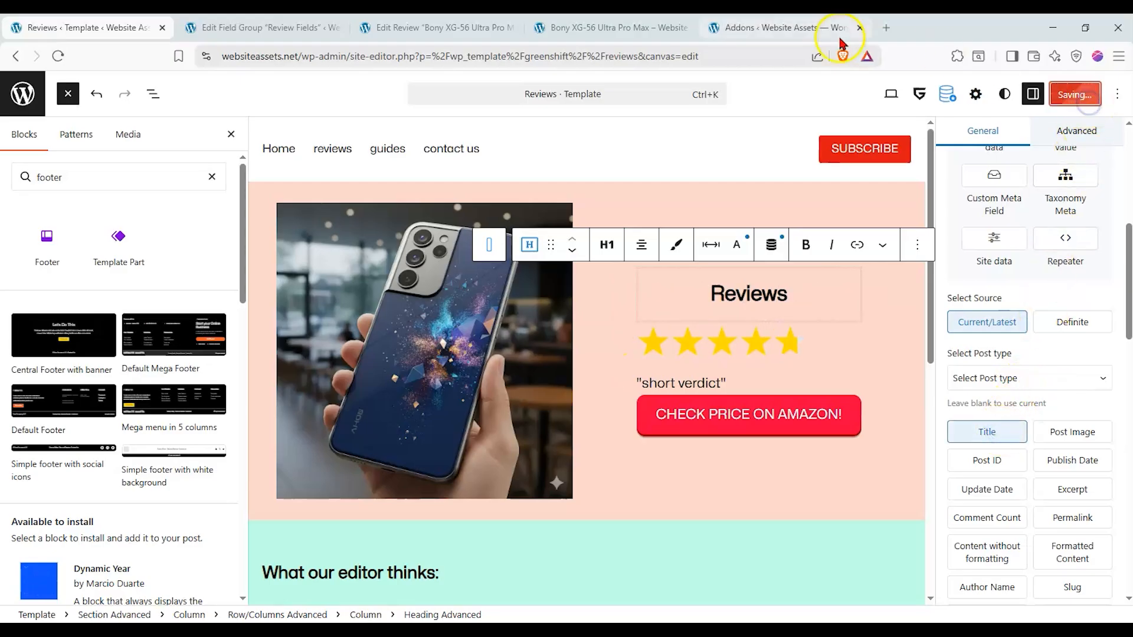
Reload the Bony XG-56 Ultra Pro Max review page to check its dynamic image and title, and return to the template editor
{"action": "left_click", "coordinate": [614, 28]}
{"action": "left_click", "coordinate": [56, 56]}
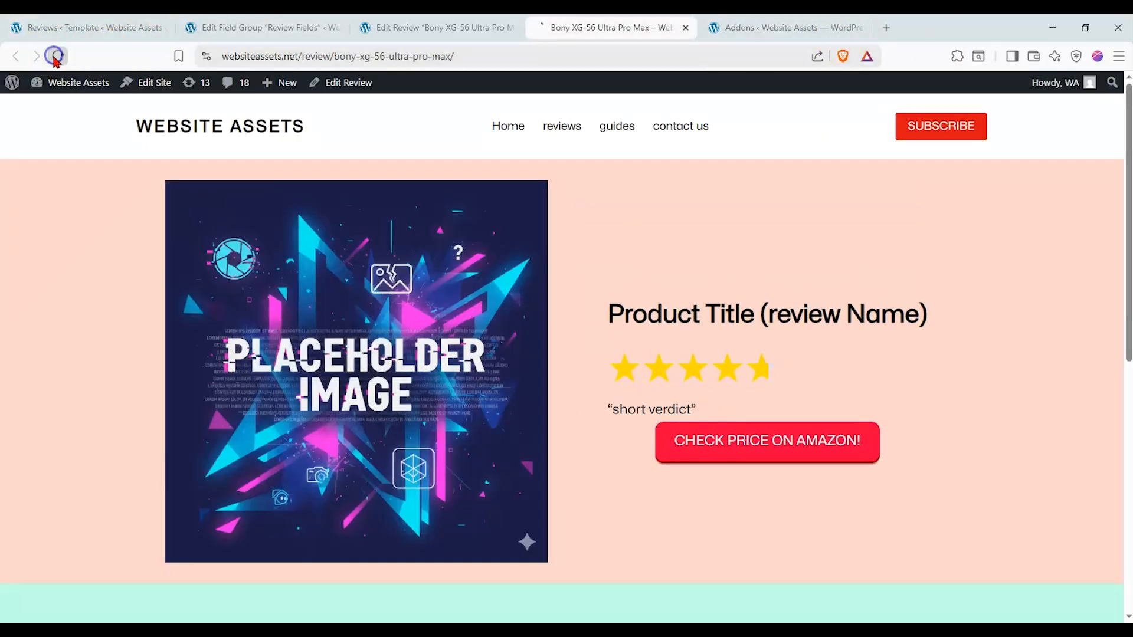
{"action": "left_click", "coordinate": [88, 27]}
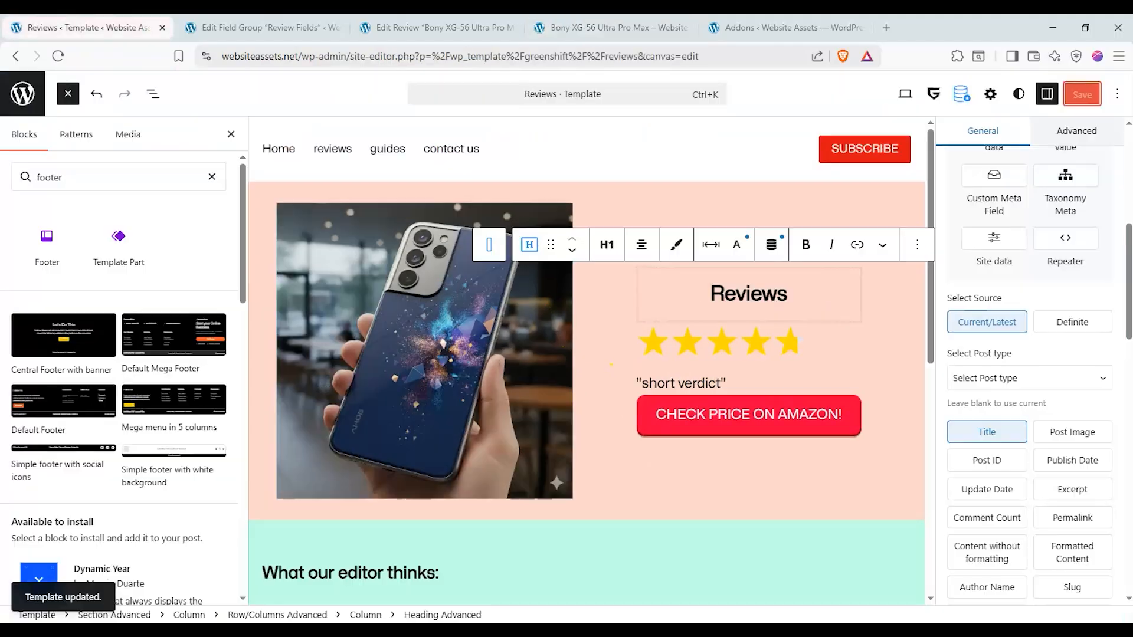
{"action": "left_click", "coordinate": [607, 27]}
{"action": "left_click", "coordinate": [105, 29]}
Enable a dynamic value for the star rating, with Review as the preview post type and star_rating as its custom field
{"action": "left_click", "coordinate": [698, 342]}
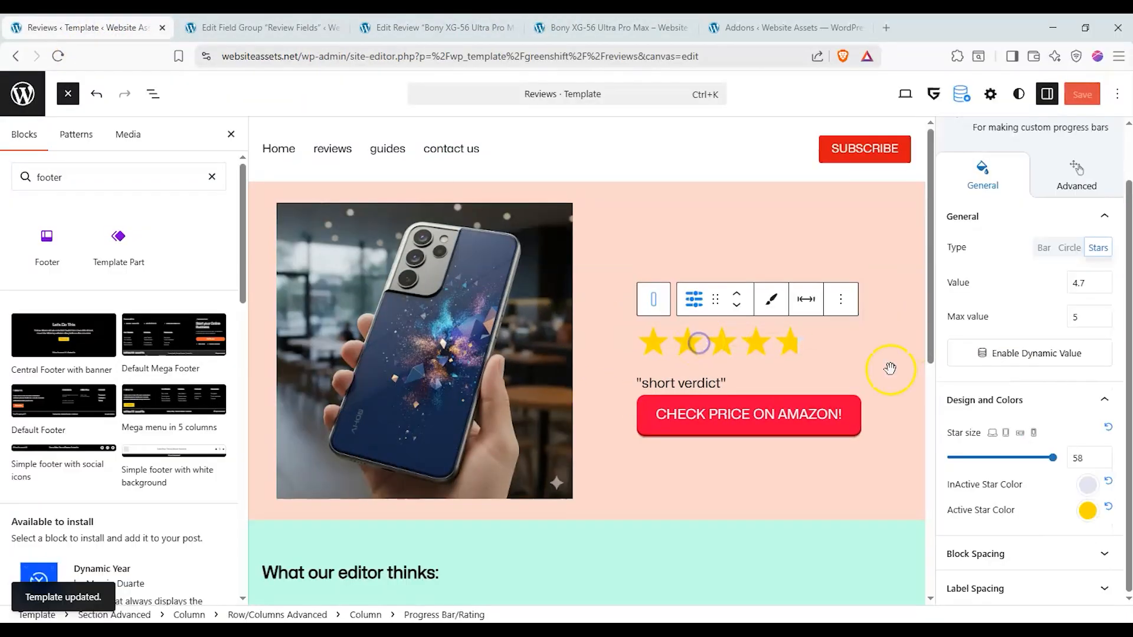
{"action": "left_click", "coordinate": [1037, 348]}
{"action": "left_click", "coordinate": [1013, 404]}
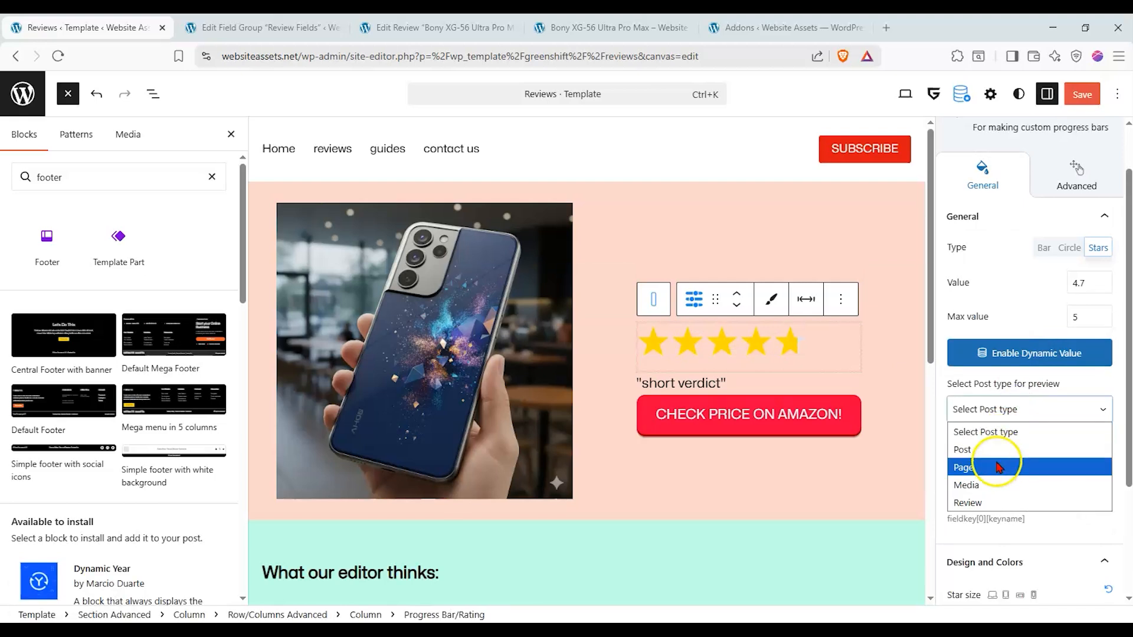
{"action": "left_click", "coordinate": [988, 502]}
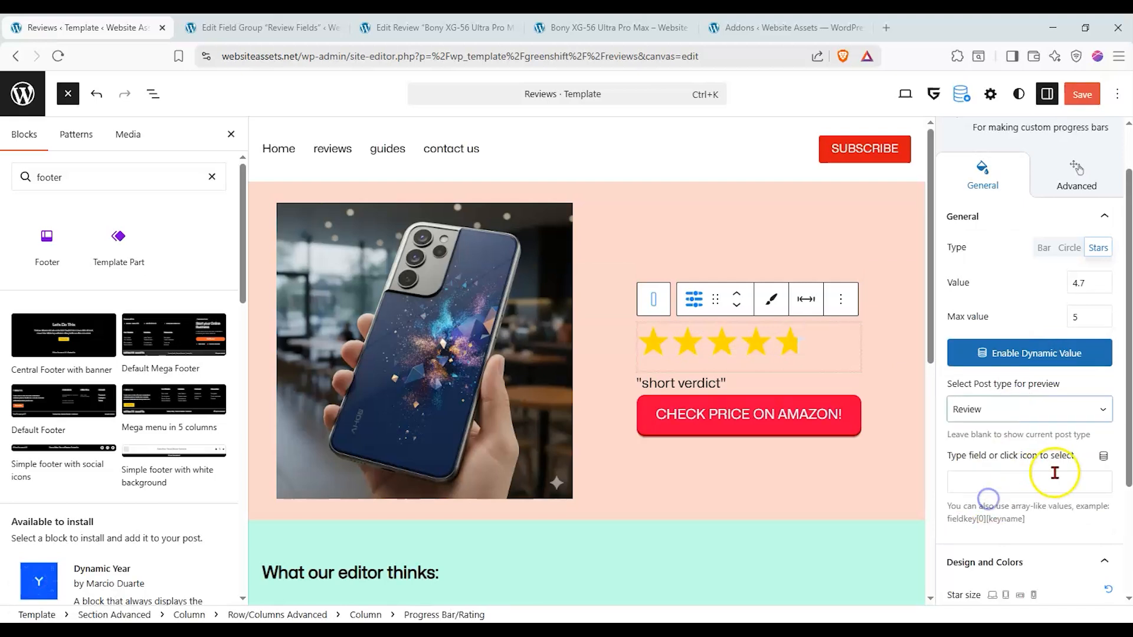
{"action": "left_click", "coordinate": [1102, 456]}
{"action": "left_click", "coordinate": [1089, 494]}
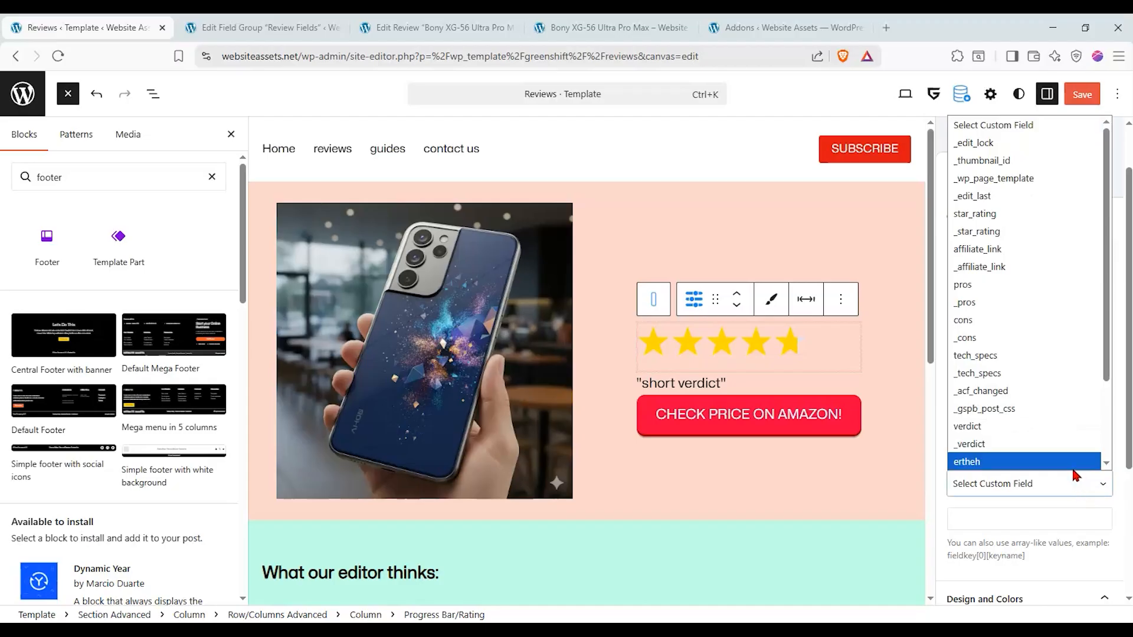
{"action": "left_click", "coordinate": [1071, 215]}
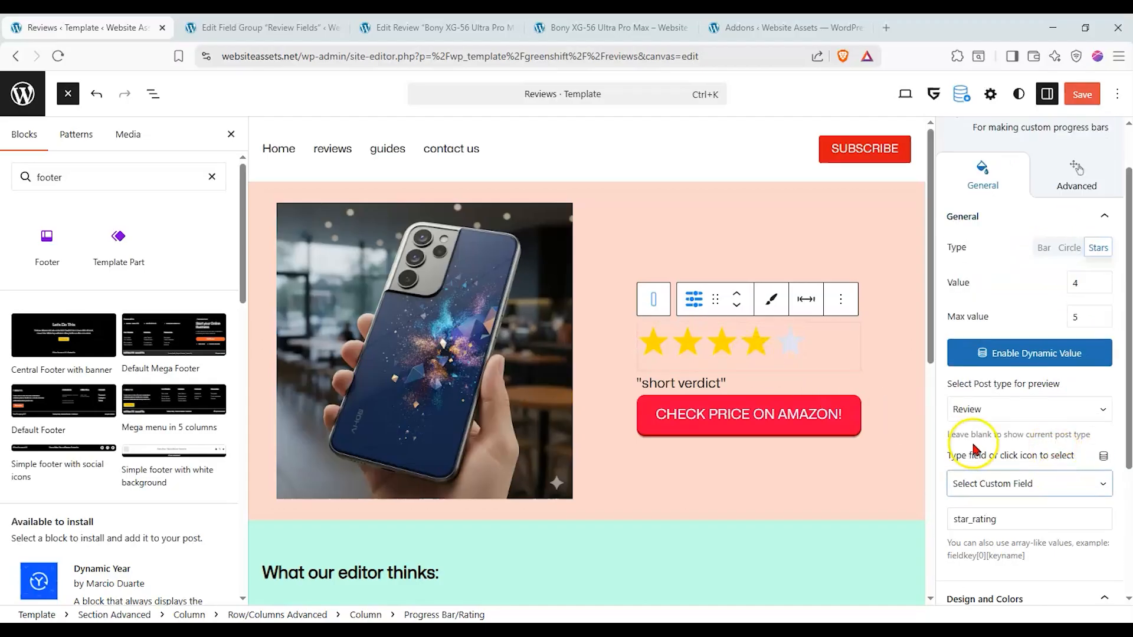
{"action": "scroll", "coordinate": [982, 448], "scroll_direction": "down", "scroll_amount": 3}
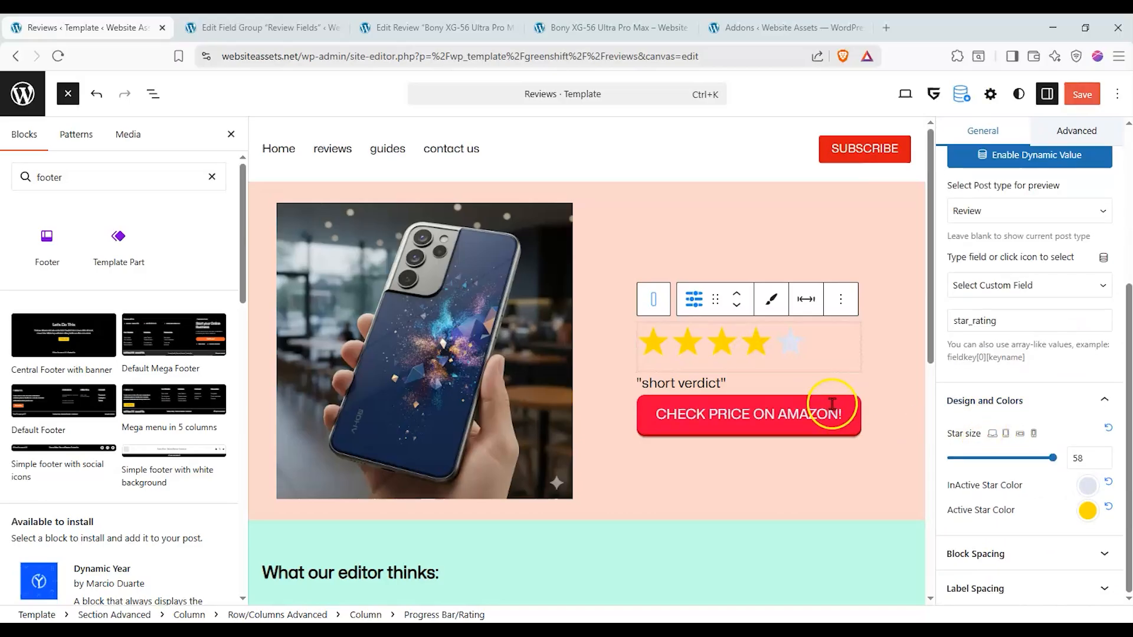
Try to use Repeater as the dynamic source of the "short verdict" text block
{"action": "left_click", "coordinate": [713, 384]}
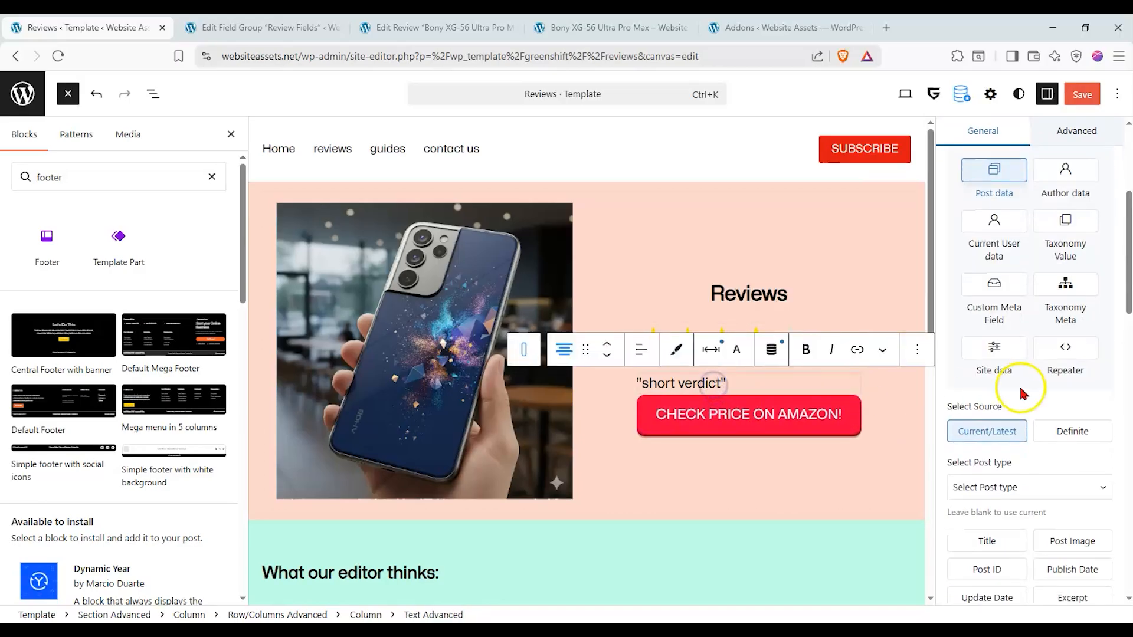
{"action": "scroll", "coordinate": [1017, 390], "scroll_direction": "up", "scroll_amount": 3}
{"action": "scroll", "coordinate": [1006, 354], "scroll_direction": "down", "scroll_amount": 1}
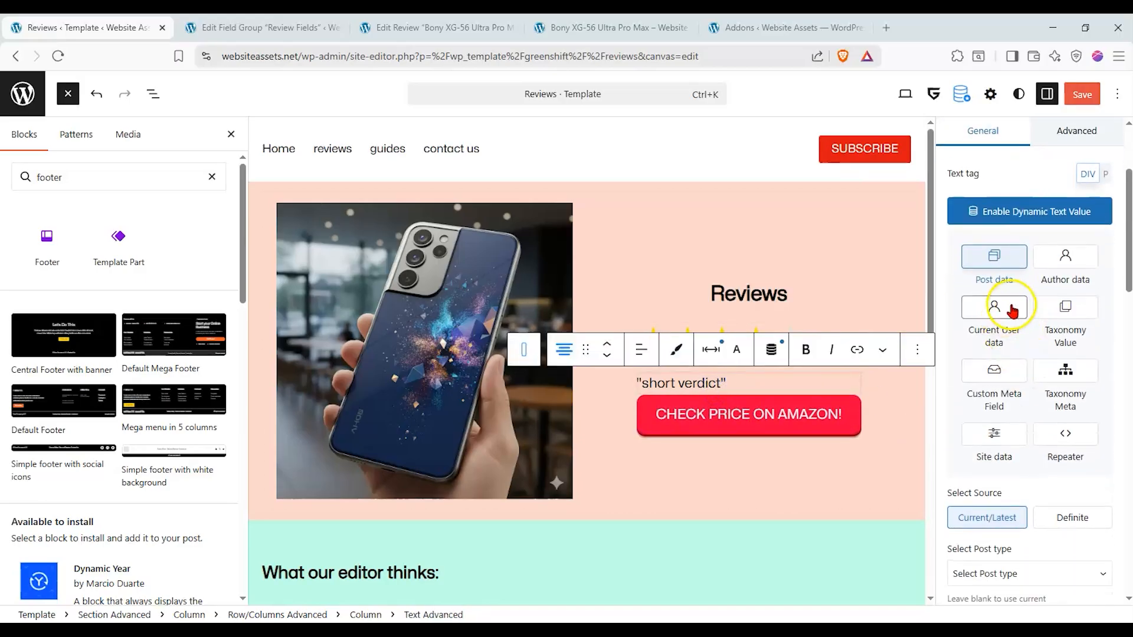
{"action": "left_click", "coordinate": [1065, 435]}
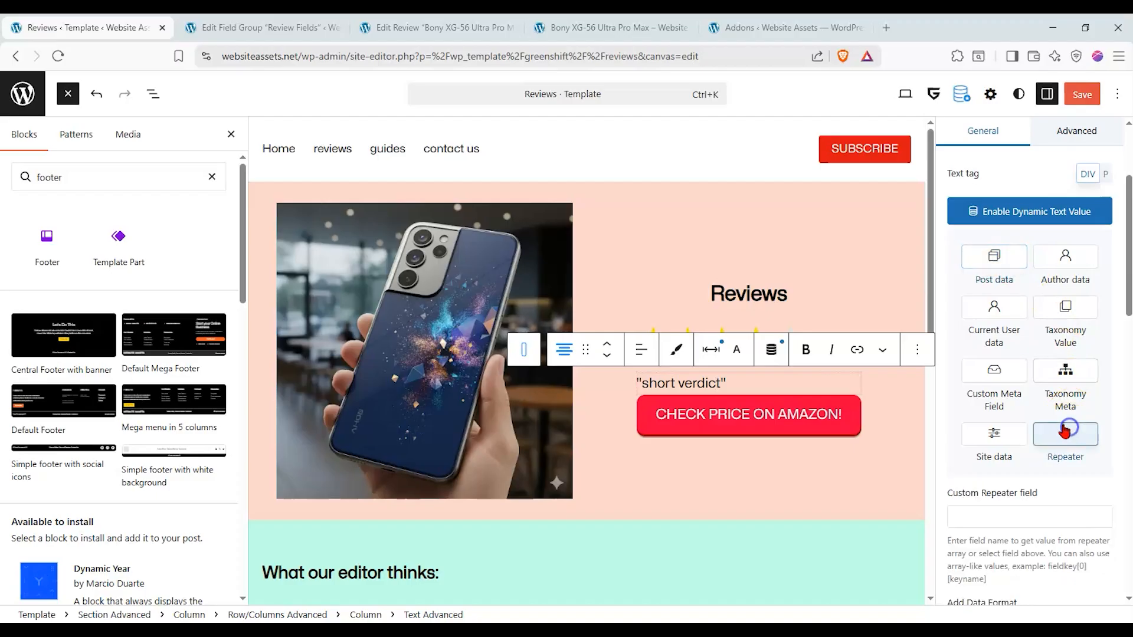
{"action": "scroll", "coordinate": [1053, 414], "scroll_direction": "down", "scroll_amount": 2}
{"action": "left_click", "coordinate": [1048, 380]}
{"action": "scroll", "coordinate": [1044, 376], "scroll_direction": "up", "scroll_amount": 2}
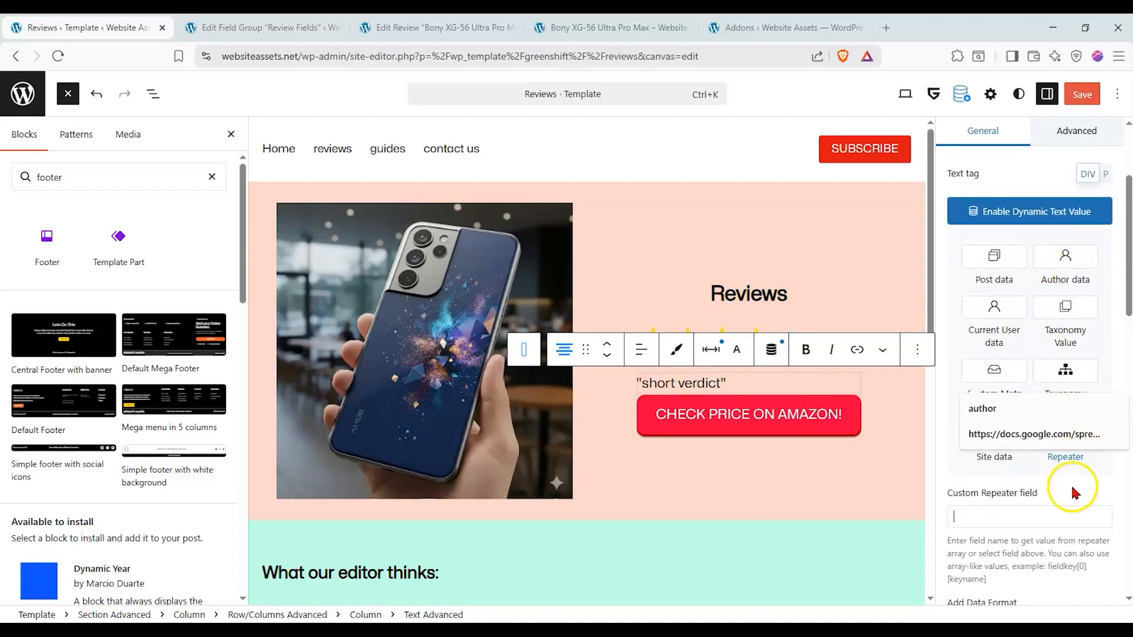
{"action": "left_click", "coordinate": [731, 385]}
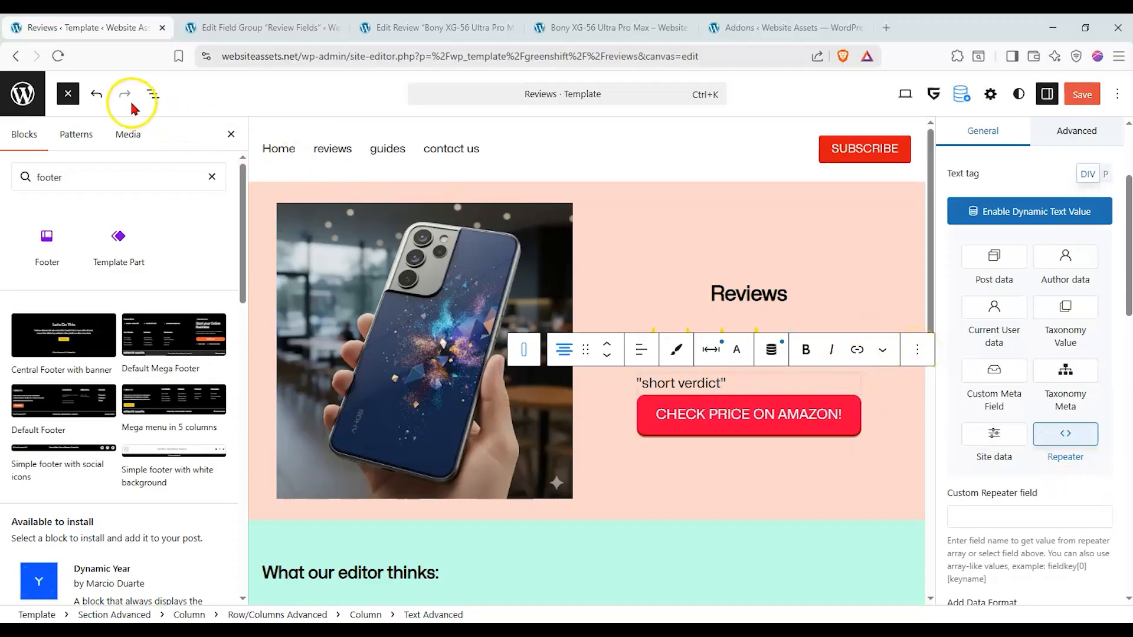
{"action": "left_click", "coordinate": [68, 100]}
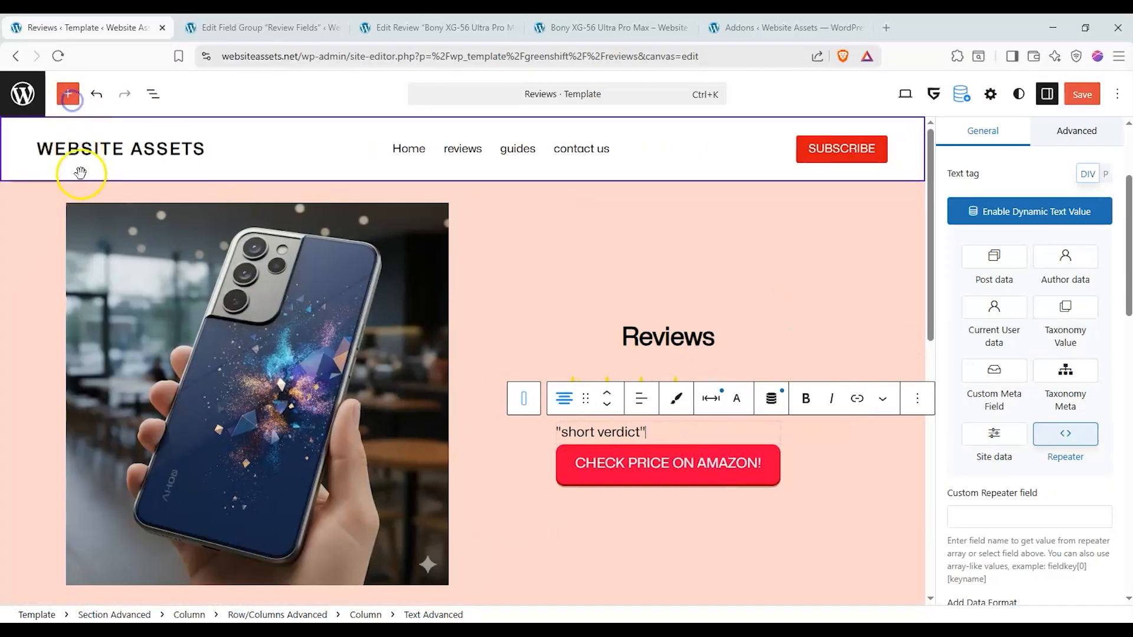
{"action": "left_click", "coordinate": [153, 95]}
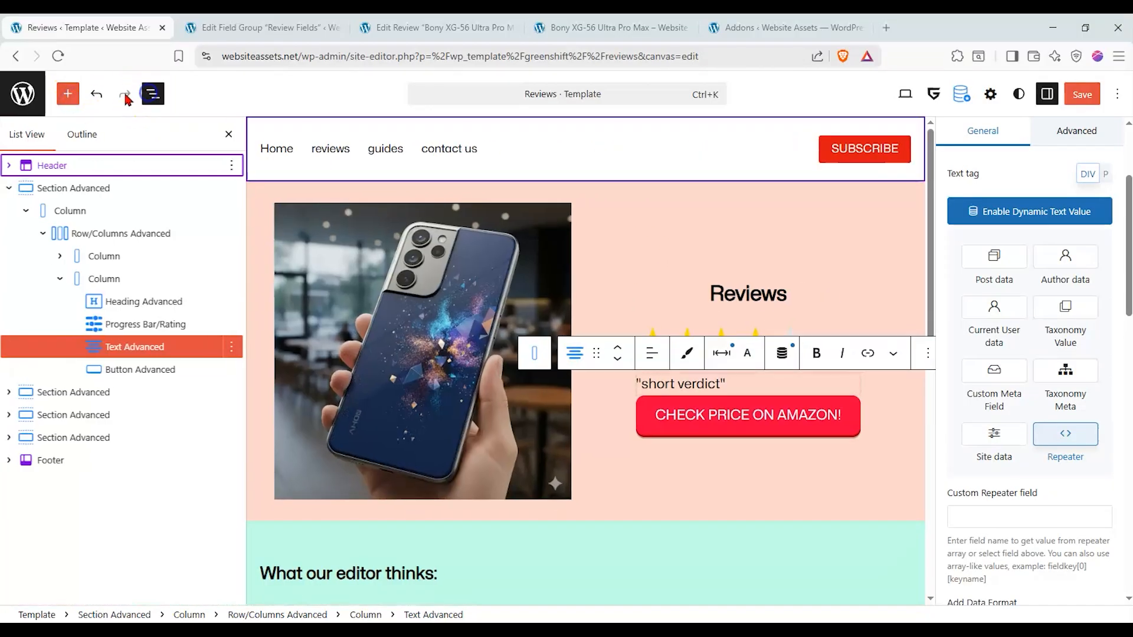
{"action": "left_click", "coordinate": [235, 348]}
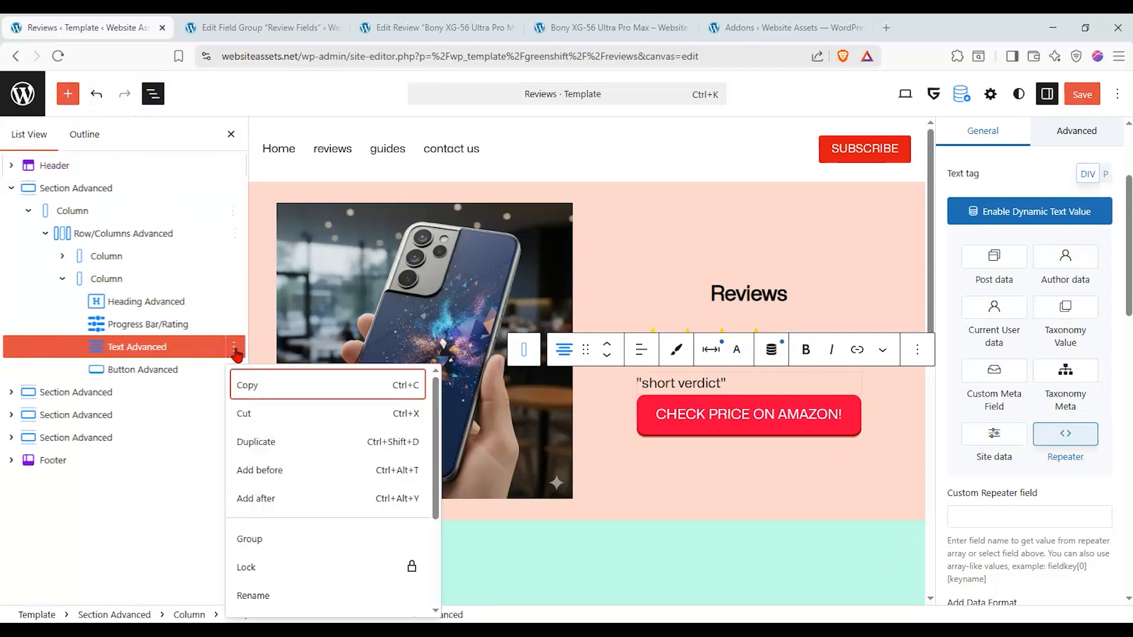
Find the Meta getter block with the search "meta" and insert it between the star rating and the "short verdict" text
{"action": "left_click", "coordinate": [68, 94]}
{"action": "type", "text": "m"}
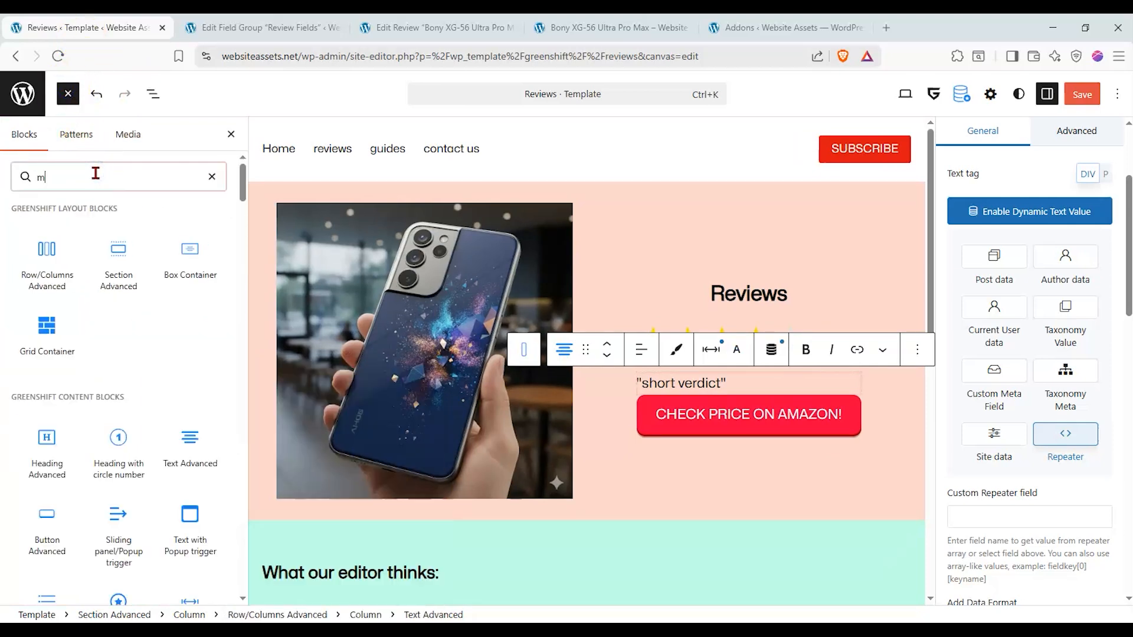
{"action": "type", "text": "eta"}
{"action": "left_click_drag", "start_coordinate": [46, 248], "coordinate": [695, 373]}
Delete the static "short verdict" text block below the new Meta getter
{"action": "left_click", "coordinate": [698, 394]}
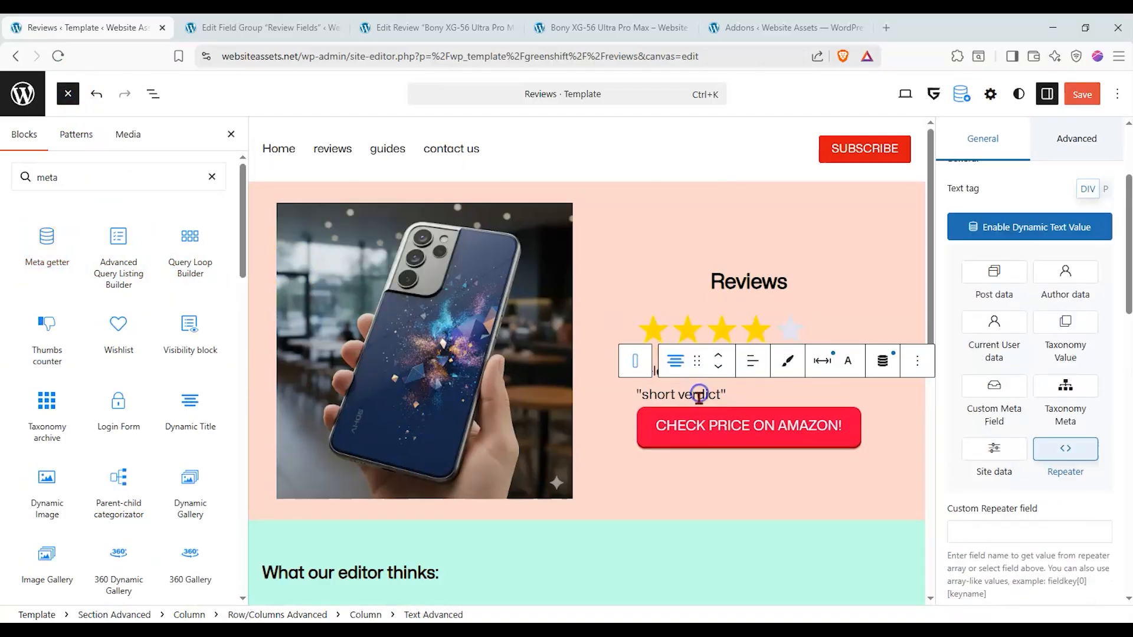
{"action": "left_click", "coordinate": [764, 397]}
{"action": "left_click", "coordinate": [928, 366]}
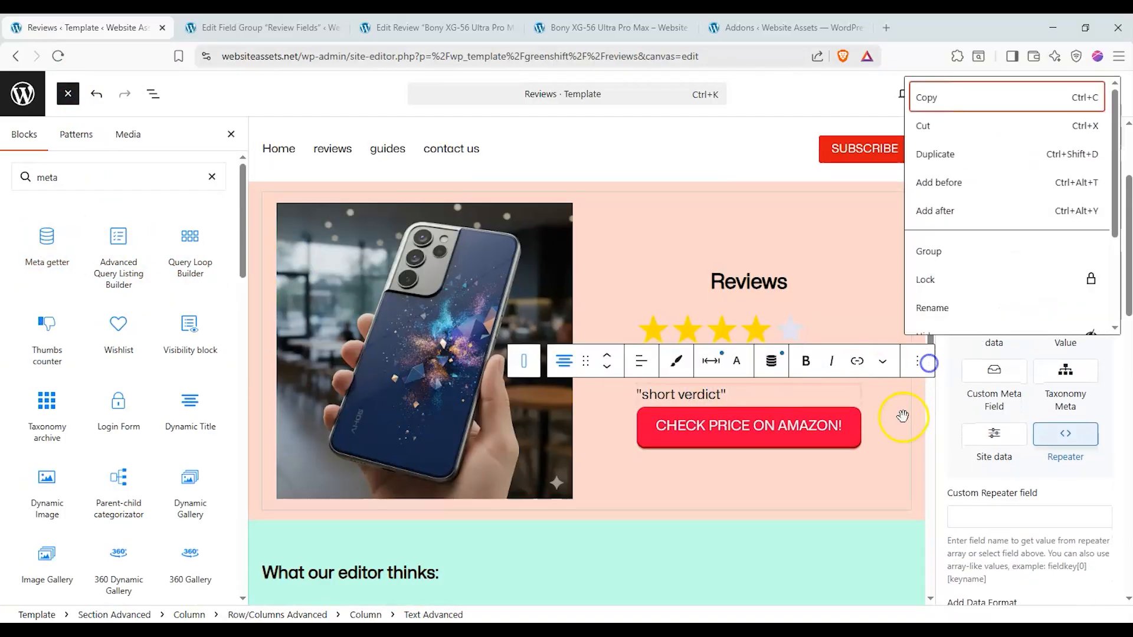
{"action": "scroll", "coordinate": [929, 300], "scroll_direction": "down", "scroll_amount": 3}
{"action": "left_click", "coordinate": [935, 312]}
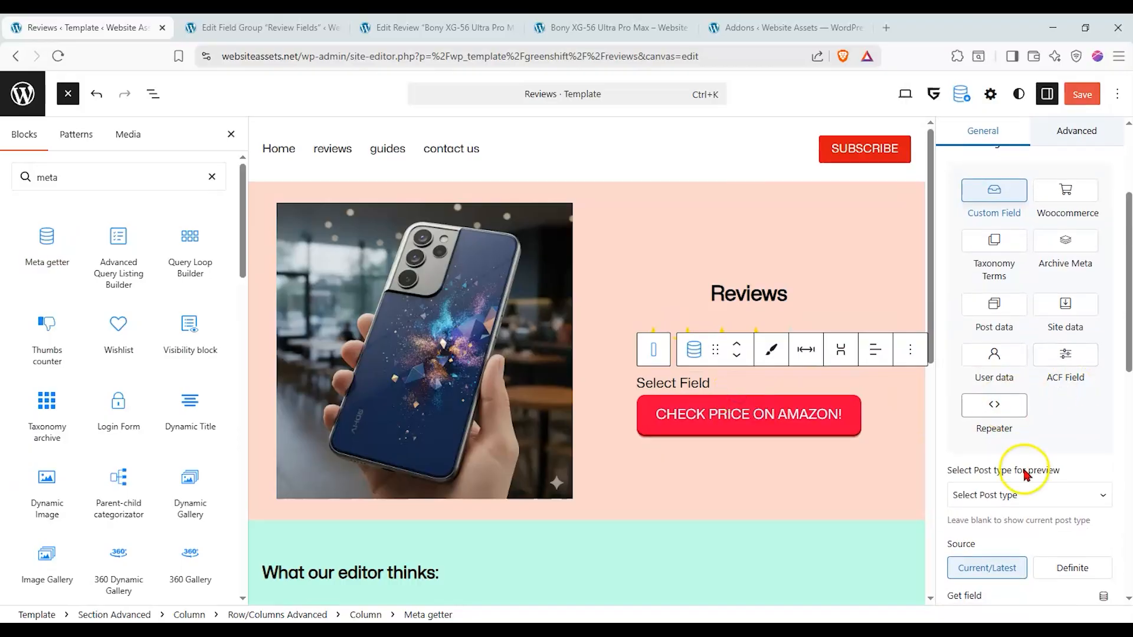
Set the Meta getter's preview post type to Review and its custom field to verdict
{"action": "left_click", "coordinate": [982, 495]}
{"action": "left_click", "coordinate": [1005, 589]}
{"action": "scroll", "coordinate": [1035, 460], "scroll_direction": "down", "scroll_amount": 4}
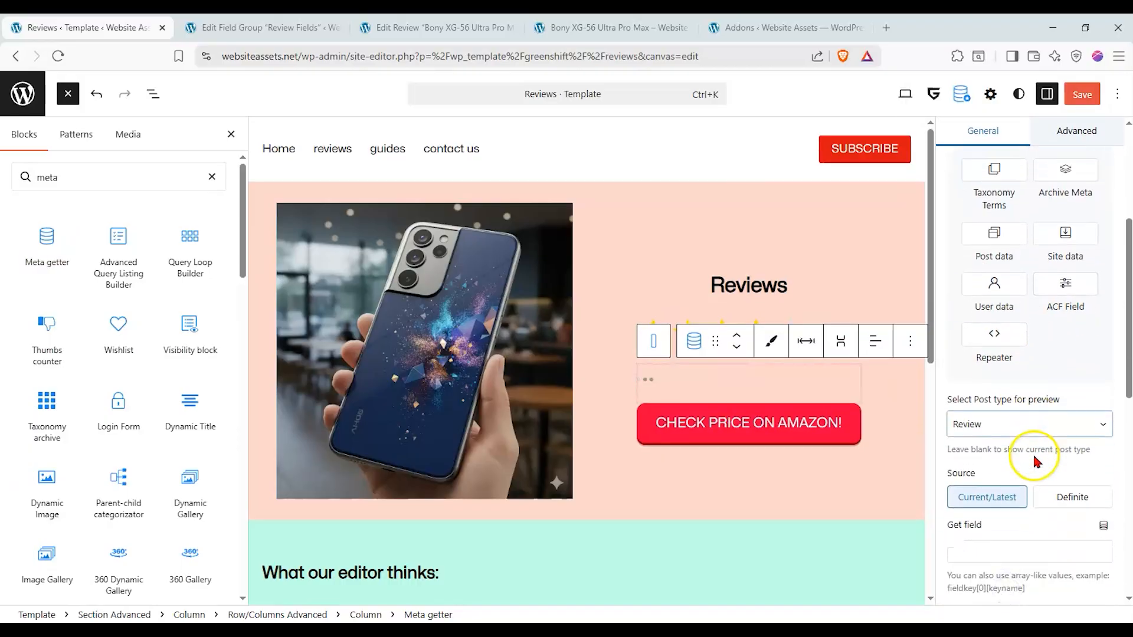
{"action": "left_click", "coordinate": [1100, 383]}
{"action": "left_click", "coordinate": [1027, 406]}
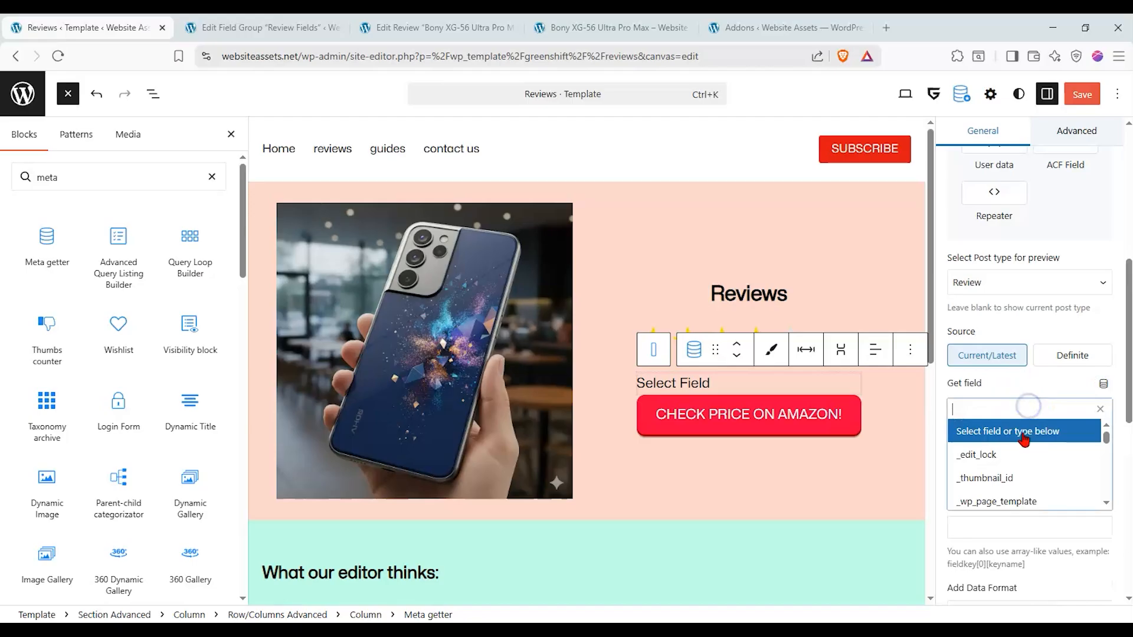
{"action": "scroll", "coordinate": [1029, 458], "scroll_direction": "down", "scroll_amount": 5}
{"action": "scroll", "coordinate": [1013, 465], "scroll_direction": "down", "scroll_amount": 3}
{"action": "scroll", "coordinate": [1015, 449], "scroll_direction": "up", "scroll_amount": 2}
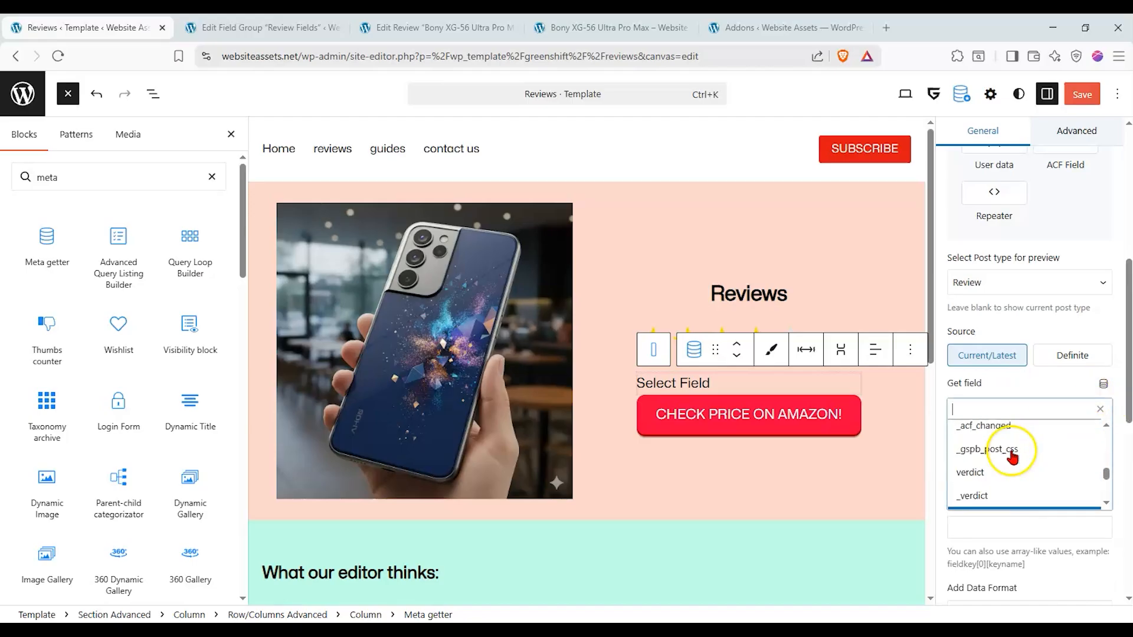
{"action": "left_click", "coordinate": [1007, 470]}
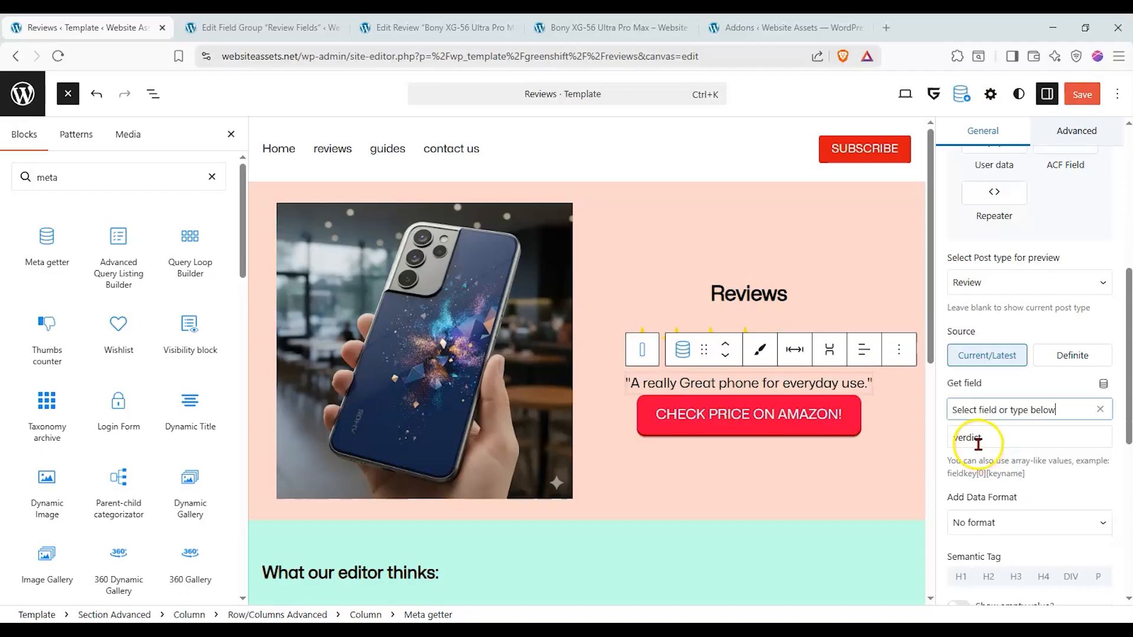
Enable a dynamic field for the Amazon price button's label, using the Review post type and the affiliate_link custom field
{"action": "left_click", "coordinate": [824, 424]}
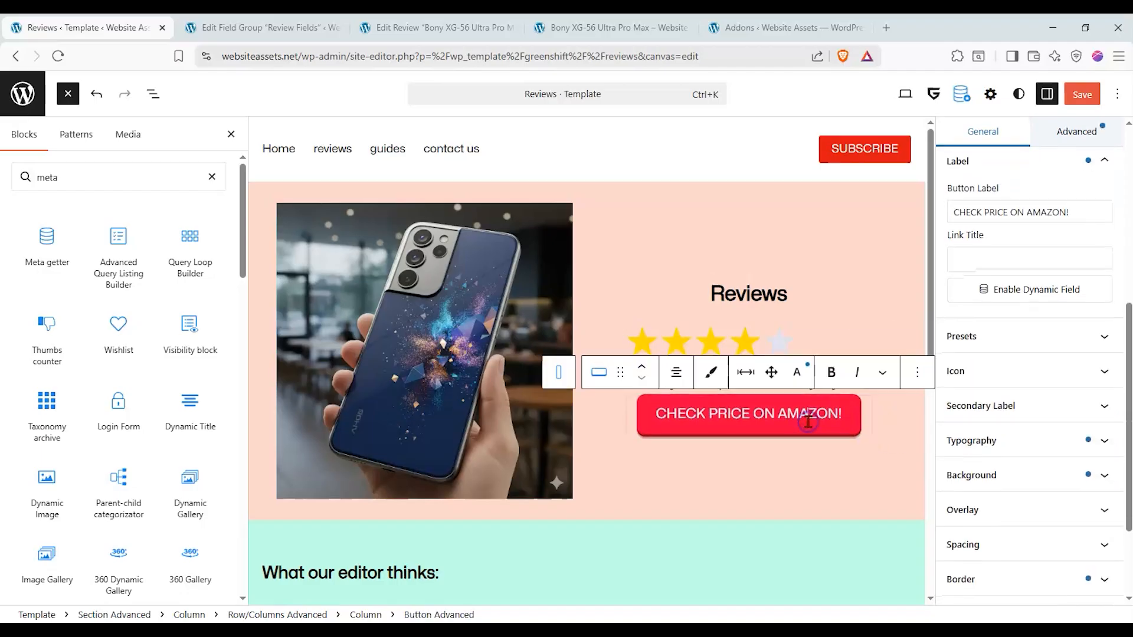
{"action": "scroll", "coordinate": [1039, 413], "scroll_direction": "up", "scroll_amount": 2}
{"action": "left_click", "coordinate": [1039, 430]}
{"action": "scroll", "coordinate": [1030, 413], "scroll_direction": "down", "scroll_amount": 2}
{"action": "left_click", "coordinate": [1030, 416]}
{"action": "left_click", "coordinate": [991, 506]}
{"action": "left_click", "coordinate": [1102, 463]}
{"action": "left_click", "coordinate": [1063, 485]}
{"action": "scroll", "coordinate": [1017, 528], "scroll_direction": "down", "scroll_amount": 2}
{"action": "scroll", "coordinate": [1016, 527], "scroll_direction": "down", "scroll_amount": 2}
{"action": "left_click", "coordinate": [1016, 528]}
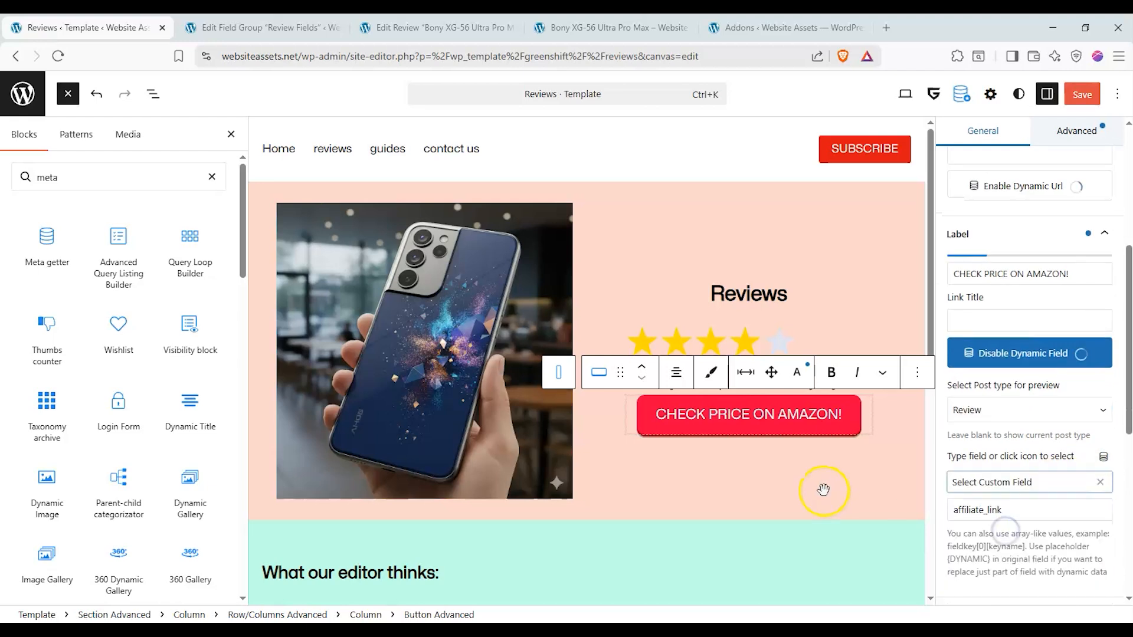
{"action": "left_click", "coordinate": [1064, 271]}
Enable dynamic text for the POST BODY block, using Content without formatting from the Current/Latest source and the Review post type
{"action": "scroll", "coordinate": [615, 463], "scroll_direction": "down", "scroll_amount": 5}
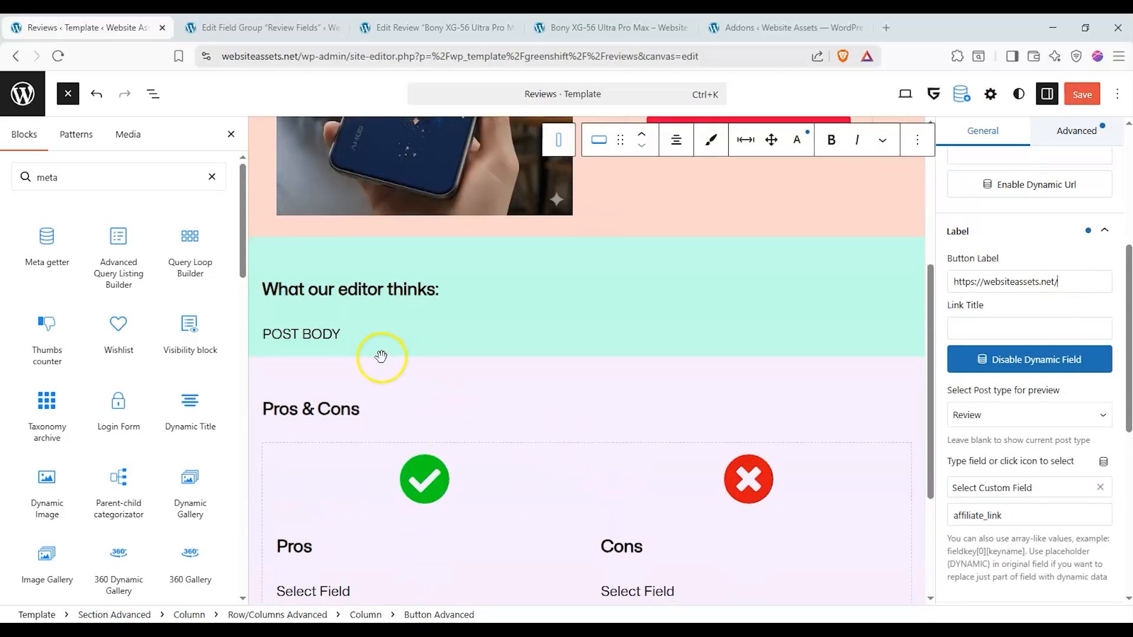
{"action": "left_click", "coordinate": [366, 339]}
{"action": "scroll", "coordinate": [1018, 420], "scroll_direction": "up", "scroll_amount": 5}
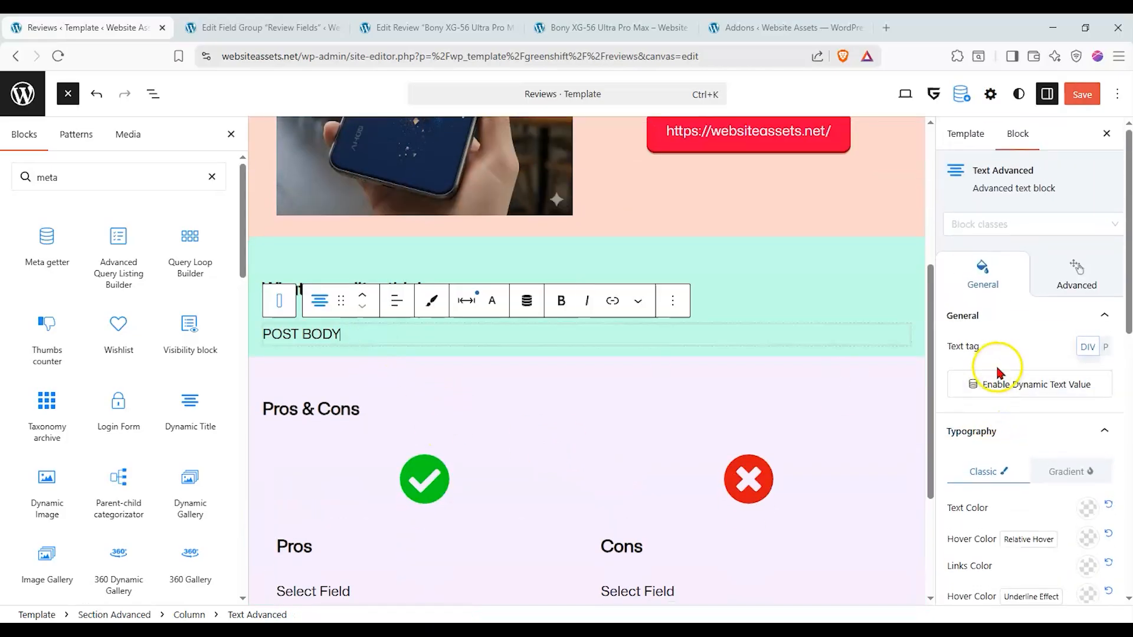
{"action": "left_click", "coordinate": [1034, 382]}
{"action": "scroll", "coordinate": [996, 442], "scroll_direction": "down", "scroll_amount": 3}
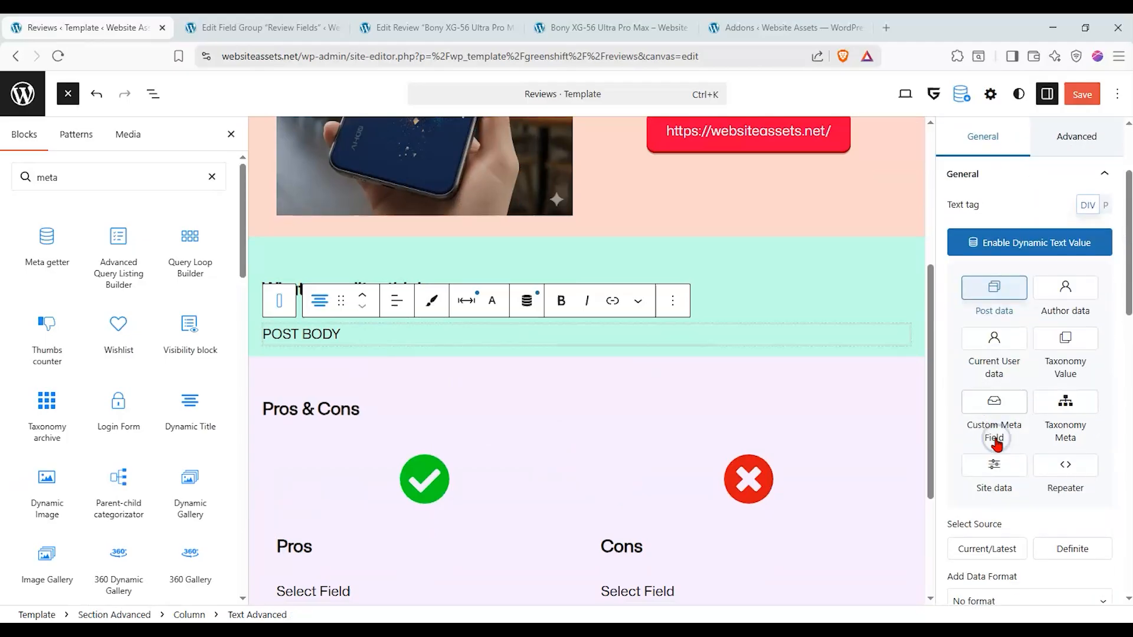
{"action": "scroll", "coordinate": [996, 442], "scroll_direction": "down", "scroll_amount": 3}
{"action": "left_click", "coordinate": [997, 407]}
{"action": "left_click", "coordinate": [1007, 461]}
{"action": "left_click", "coordinate": [971, 555]}
{"action": "scroll", "coordinate": [988, 519], "scroll_direction": "down", "scroll_amount": 3}
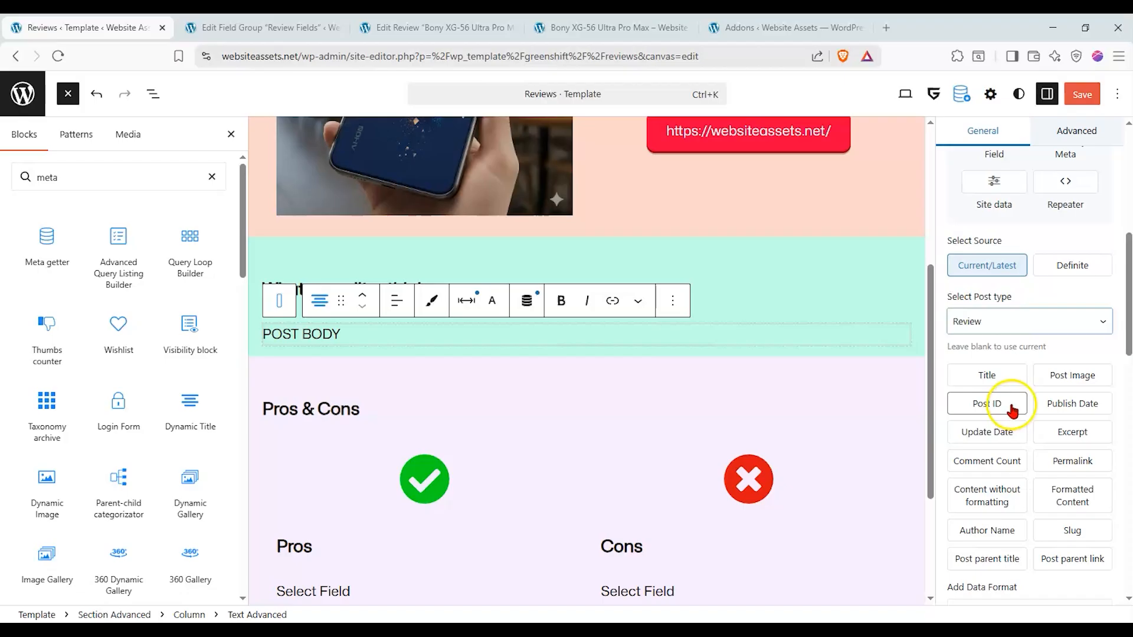
{"action": "left_click", "coordinate": [1010, 502]}
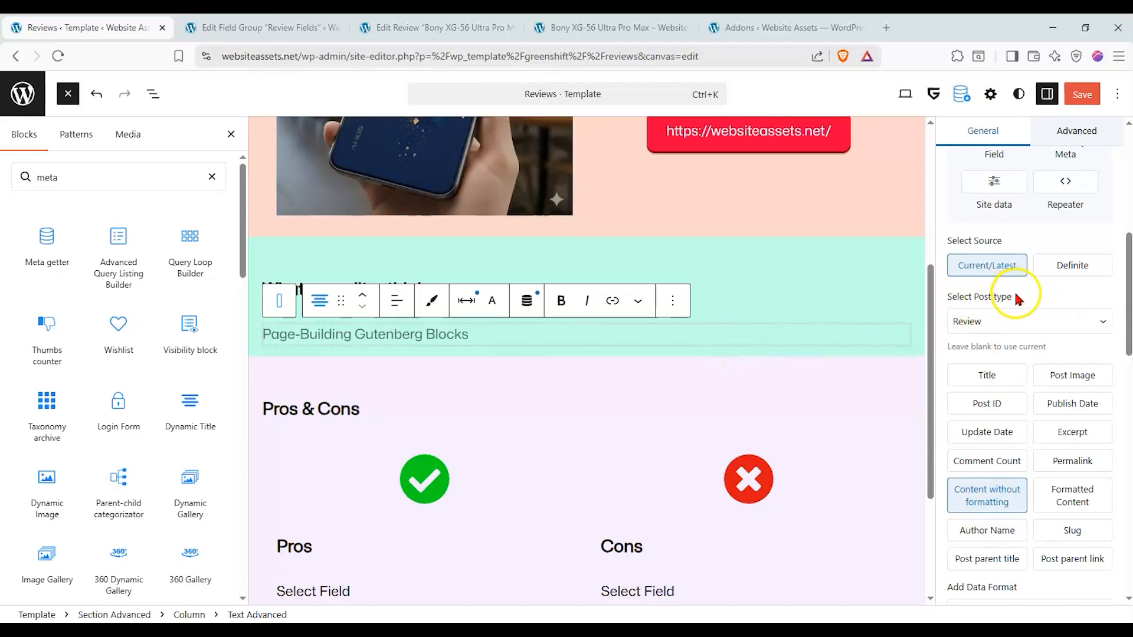
Reset the post body text's post type to the blank Select Post type option and save the template
{"action": "left_click", "coordinate": [1011, 319]}
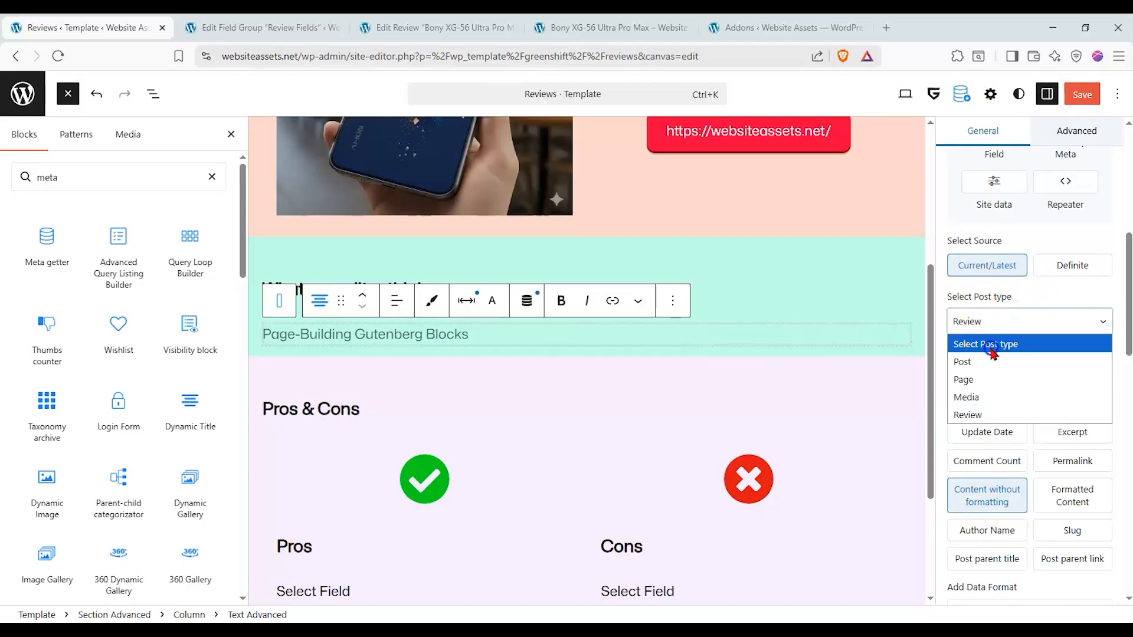
{"action": "left_click", "coordinate": [991, 347]}
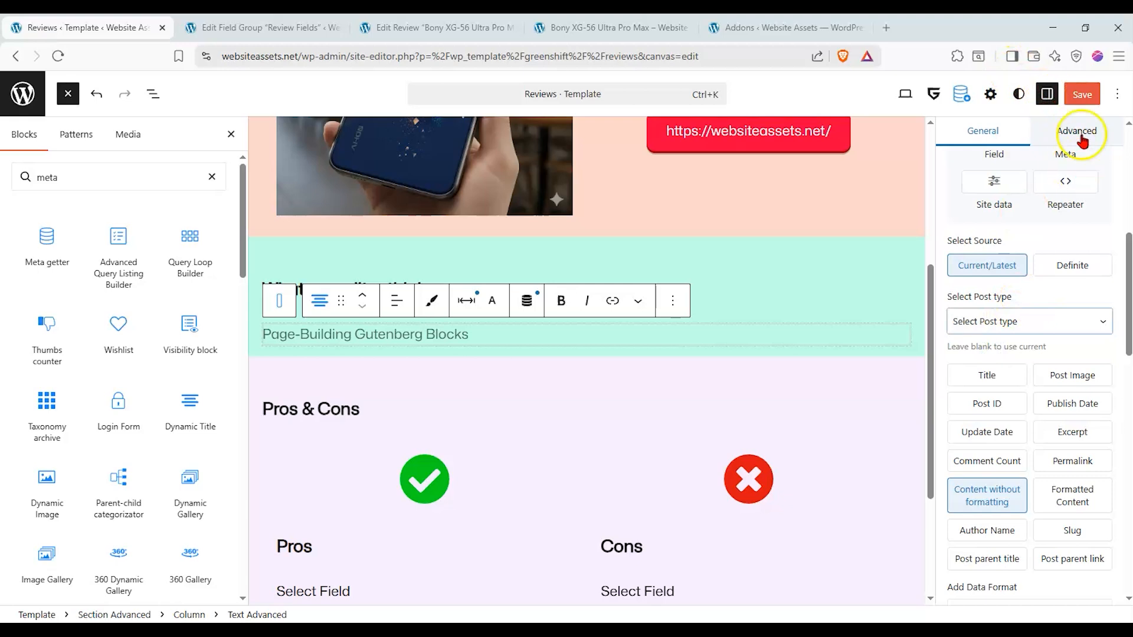
{"action": "left_click", "coordinate": [1082, 95]}
Close the Addons tab and reload the Bony XG-56 Ultra Pro Max review page to check the saved template
{"action": "left_click", "coordinate": [610, 28]}
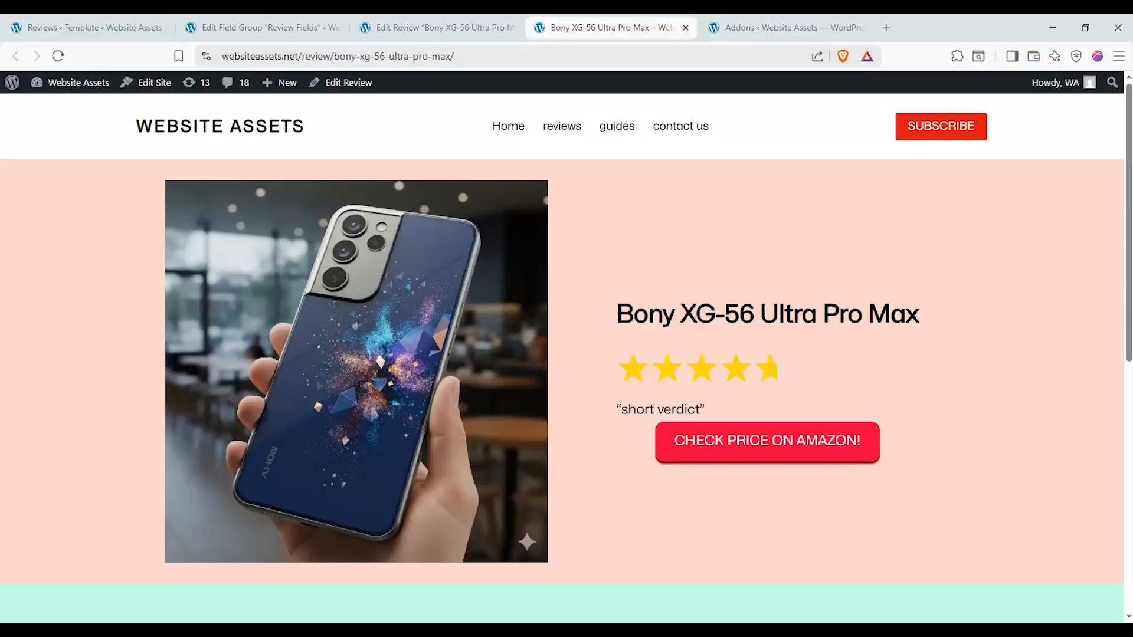
{"action": "left_click", "coordinate": [857, 28]}
{"action": "left_click", "coordinate": [56, 56]}
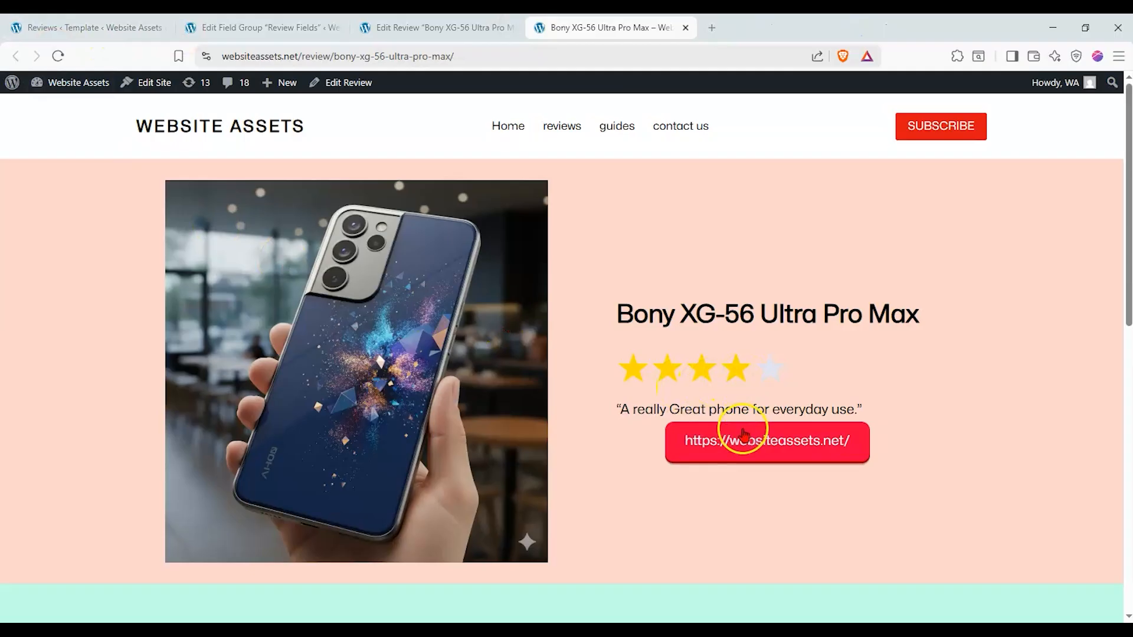
Review the published review page's price button and post body, and return to the price button in the Reviews template
{"action": "scroll", "coordinate": [632, 417], "scroll_direction": "down", "scroll_amount": 5}
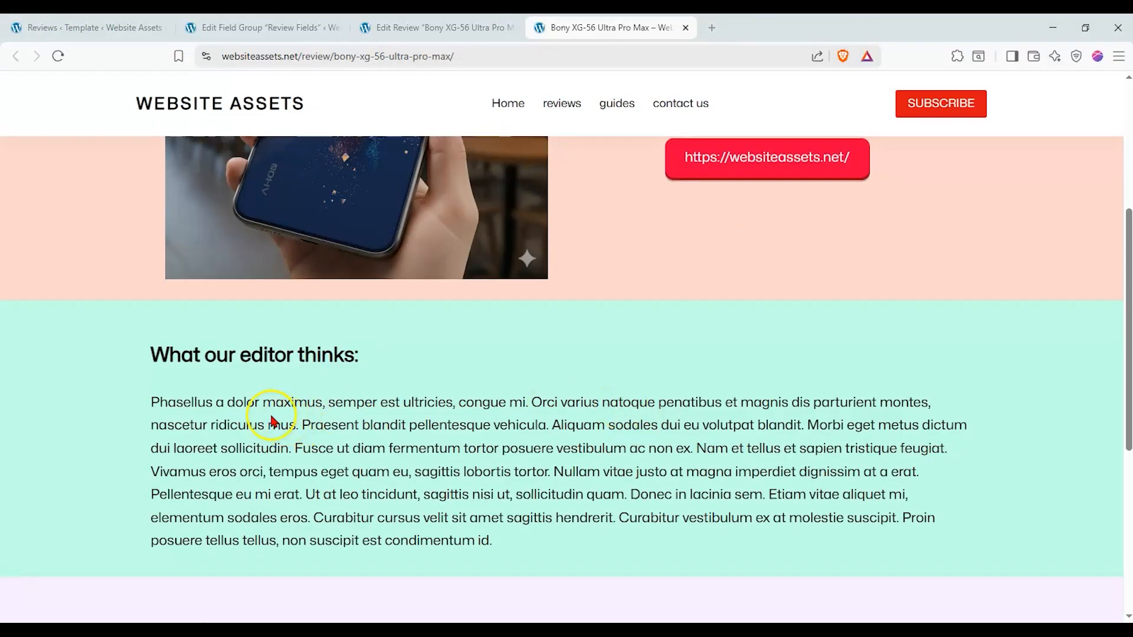
{"action": "scroll", "coordinate": [450, 497], "scroll_direction": "up", "scroll_amount": 3}
{"action": "scroll", "coordinate": [580, 499], "scroll_direction": "down", "scroll_amount": 3}
{"action": "scroll", "coordinate": [579, 499], "scroll_direction": "up", "scroll_amount": 3}
{"action": "left_click", "coordinate": [87, 27]}
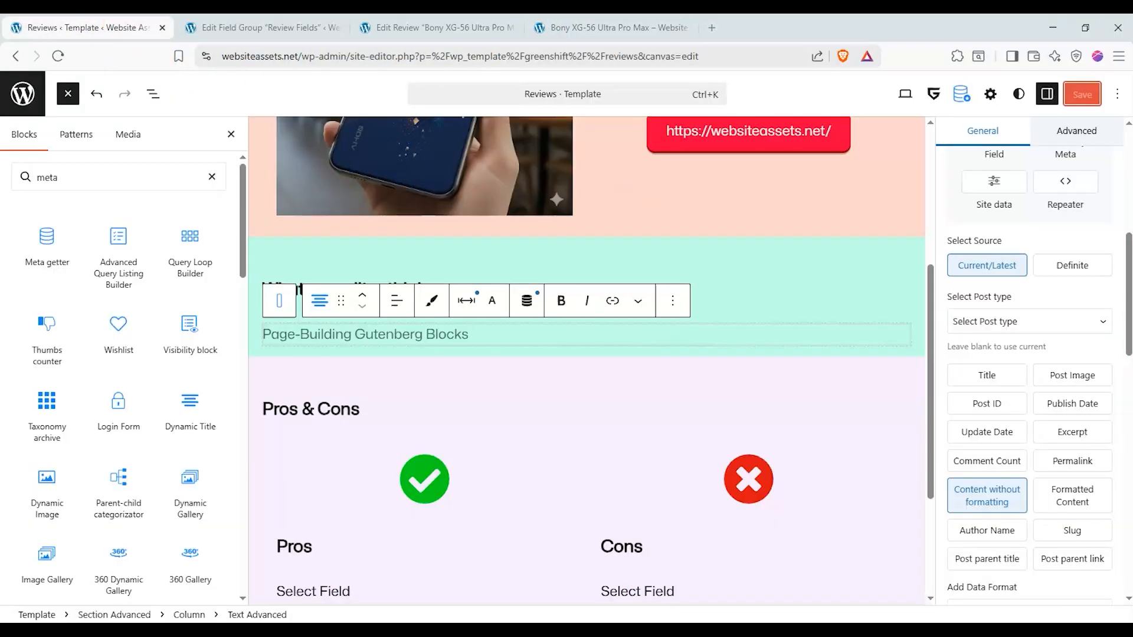
{"action": "scroll", "coordinate": [767, 295], "scroll_direction": "up", "scroll_amount": 4}
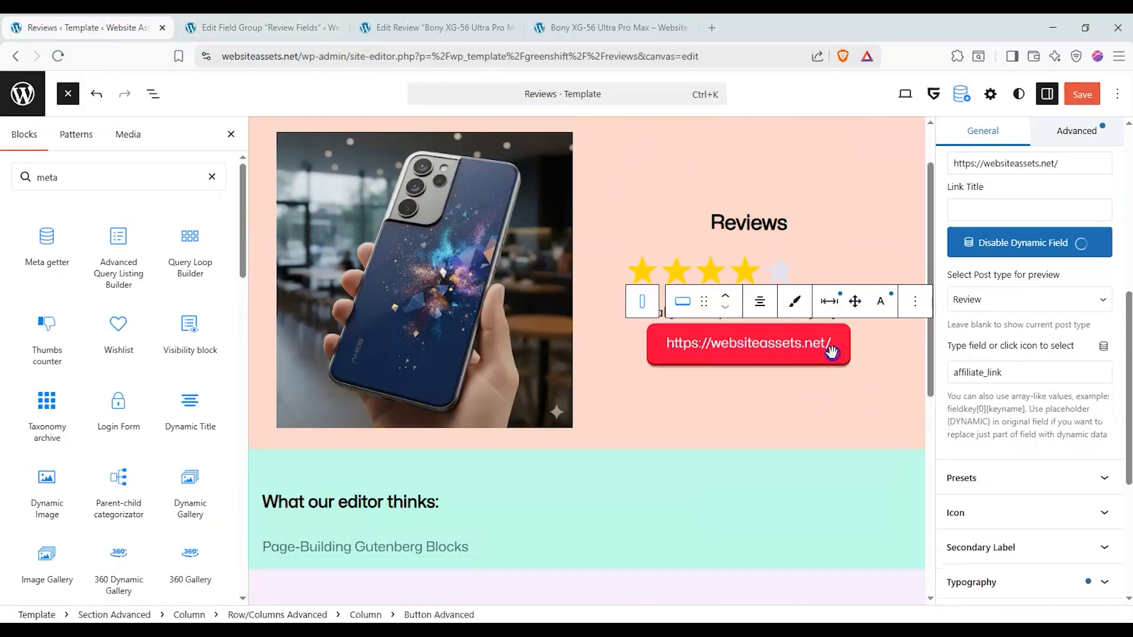
{"action": "scroll", "coordinate": [815, 354], "scroll_direction": "up", "scroll_amount": 2}
{"action": "scroll", "coordinate": [968, 366], "scroll_direction": "up", "scroll_amount": 2}
{"action": "left_click", "coordinate": [997, 360]}
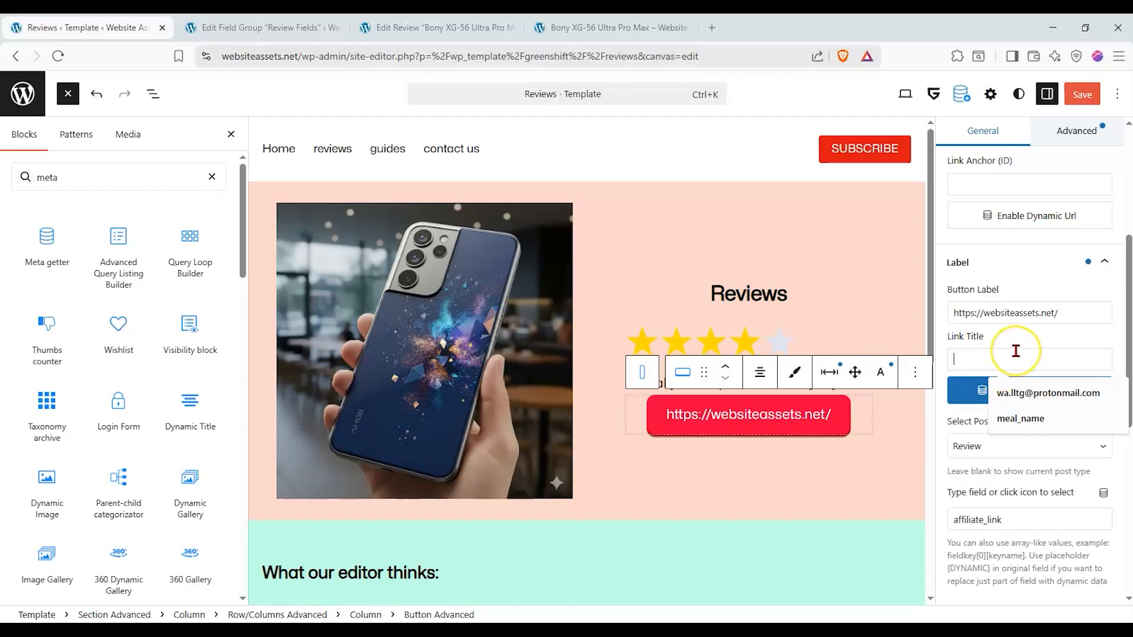
{"action": "type", "text": "a"}
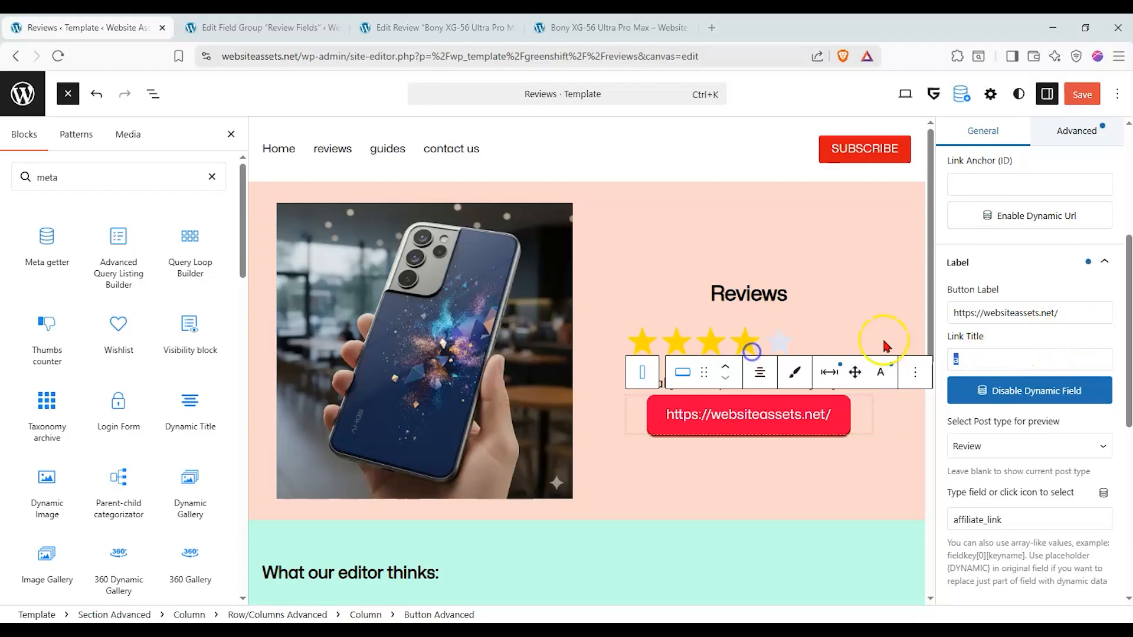
{"action": "key", "text": "BackSpace"}
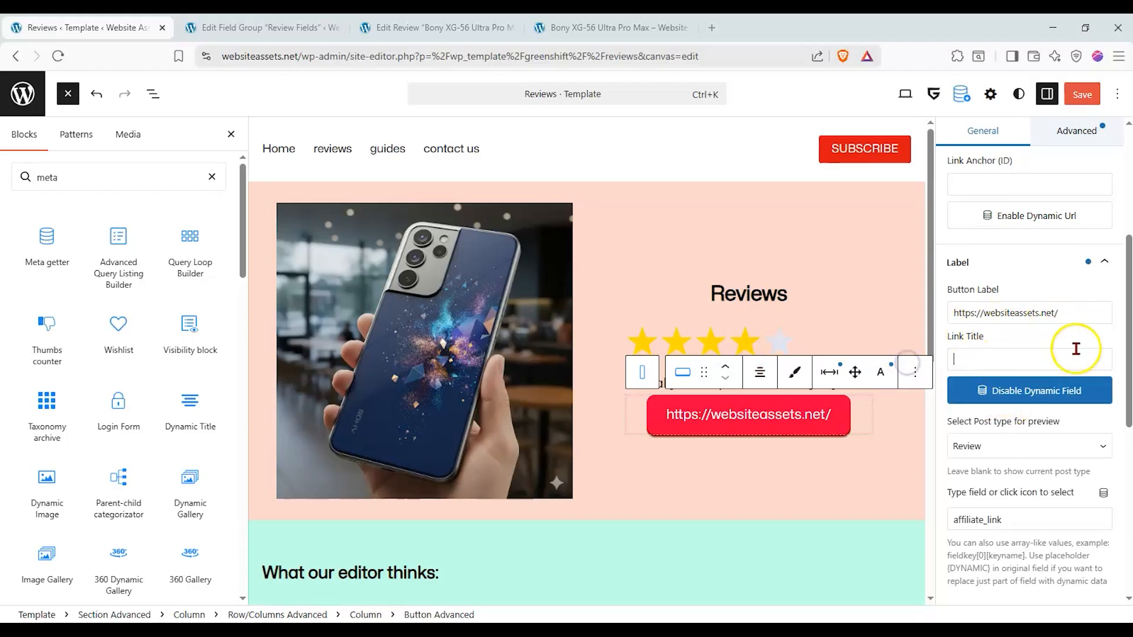
Set the price button's label to CHECK PRICE ON AMAZON and disable the label's dynamic field
{"action": "left_click_drag", "start_coordinate": [1082, 311], "coordinate": [919, 309]}
{"action": "type", "text": "CH"}
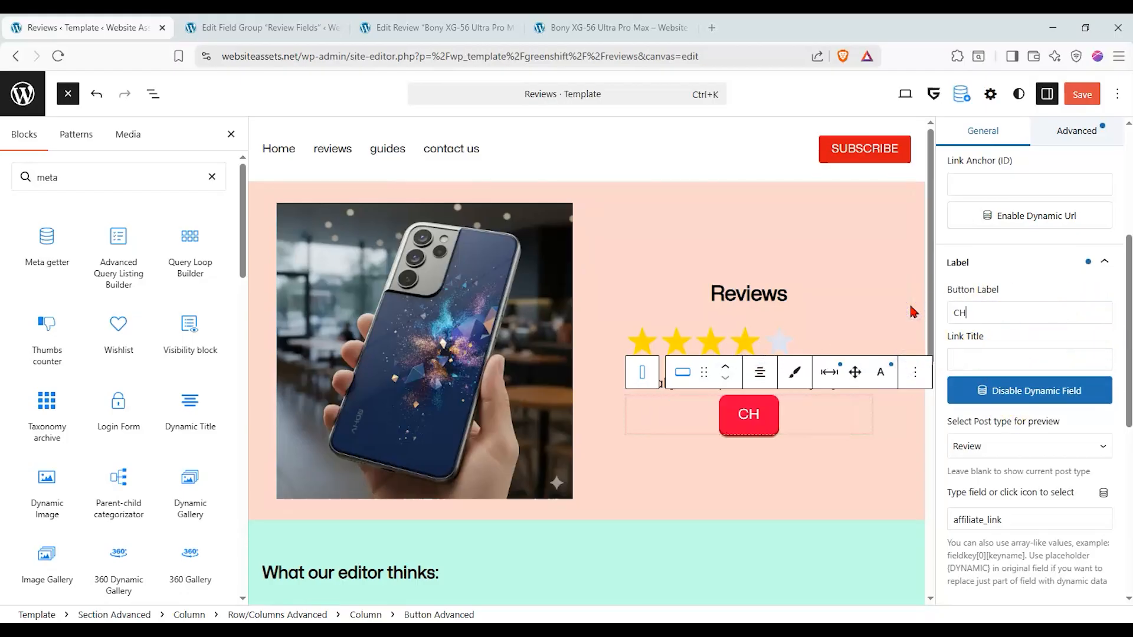
{"action": "type", "text": "ECK PRICE ON AMAZON"}
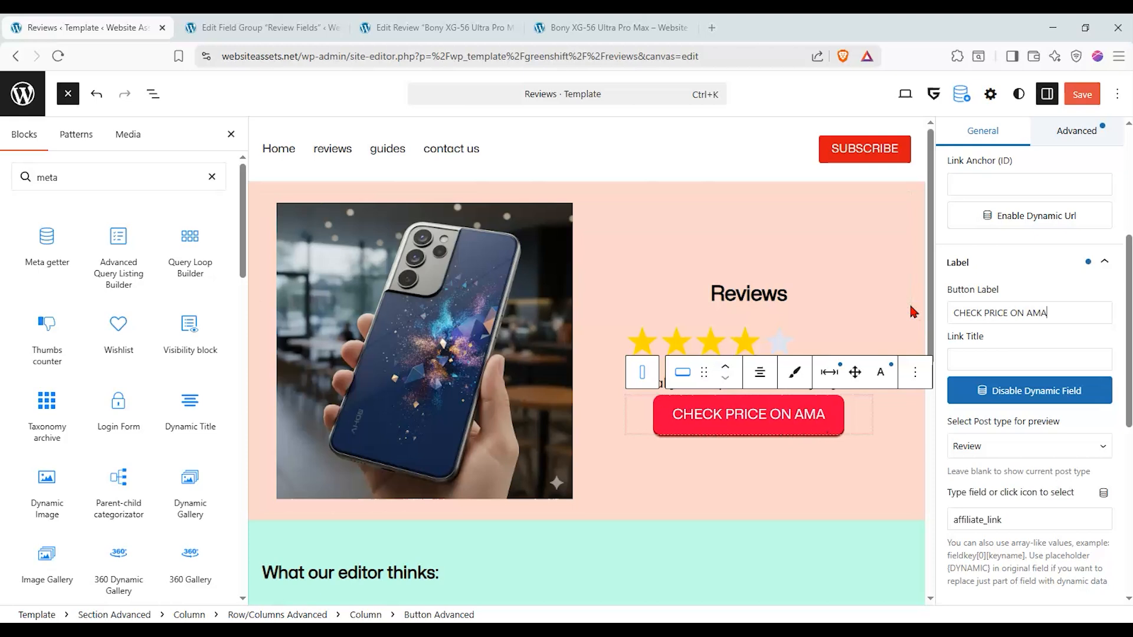
{"action": "left_click", "coordinate": [1004, 389]}
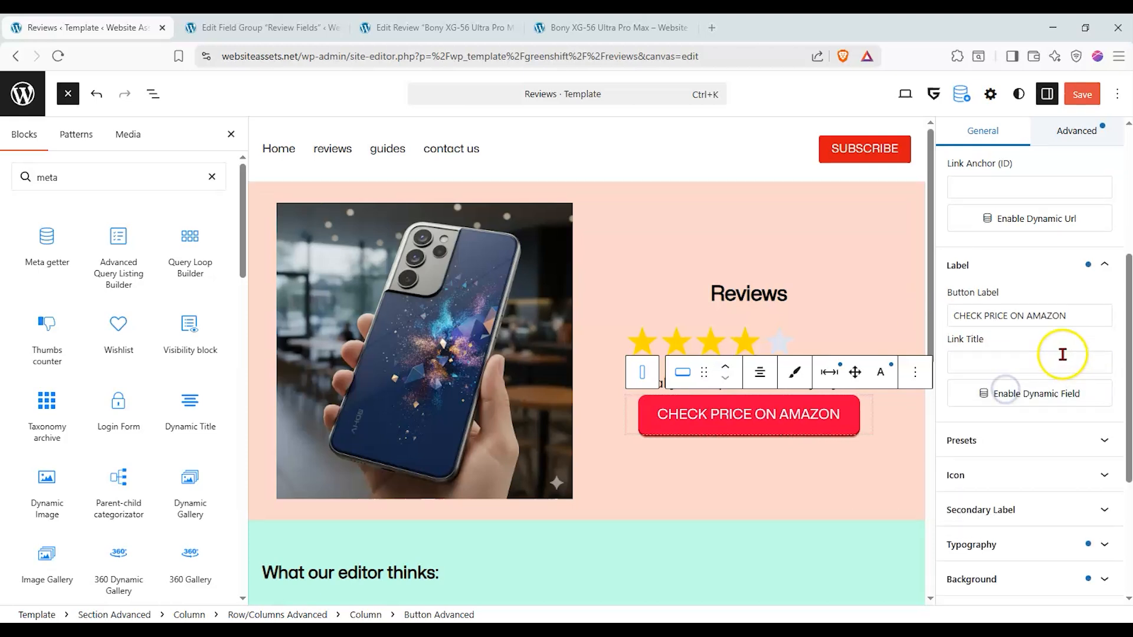
Enable a dynamic URL for the price button's link, using Custom meta, the Review post type and the affiliate_link field
{"action": "scroll", "coordinate": [1015, 360], "scroll_direction": "up", "scroll_amount": 3}
{"action": "left_click", "coordinate": [991, 382]}
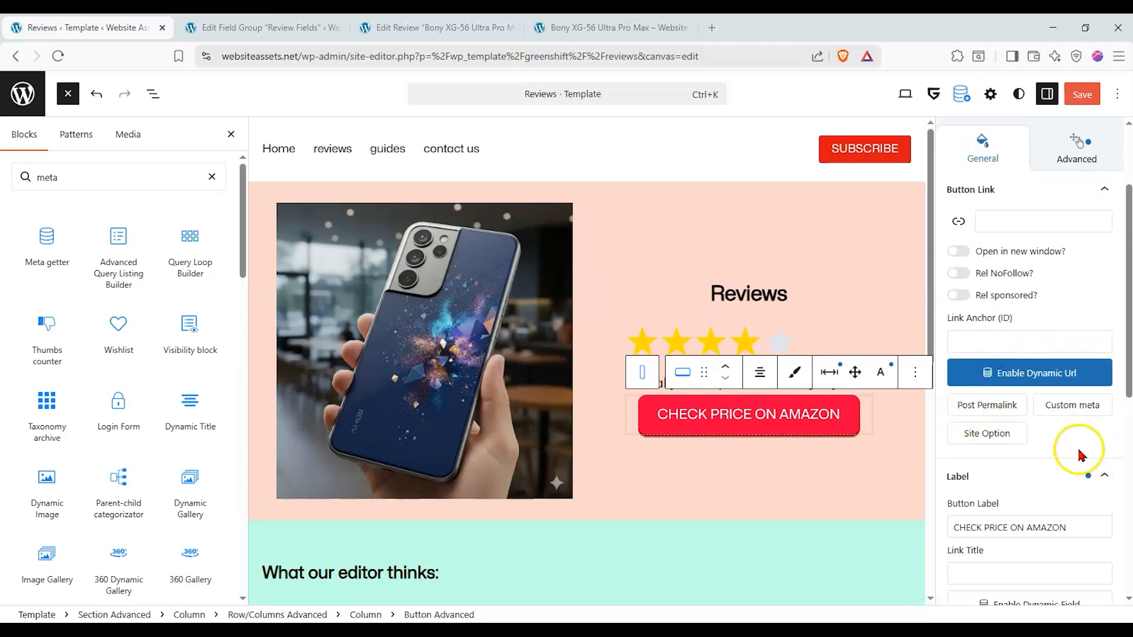
{"action": "left_click", "coordinate": [1044, 405]}
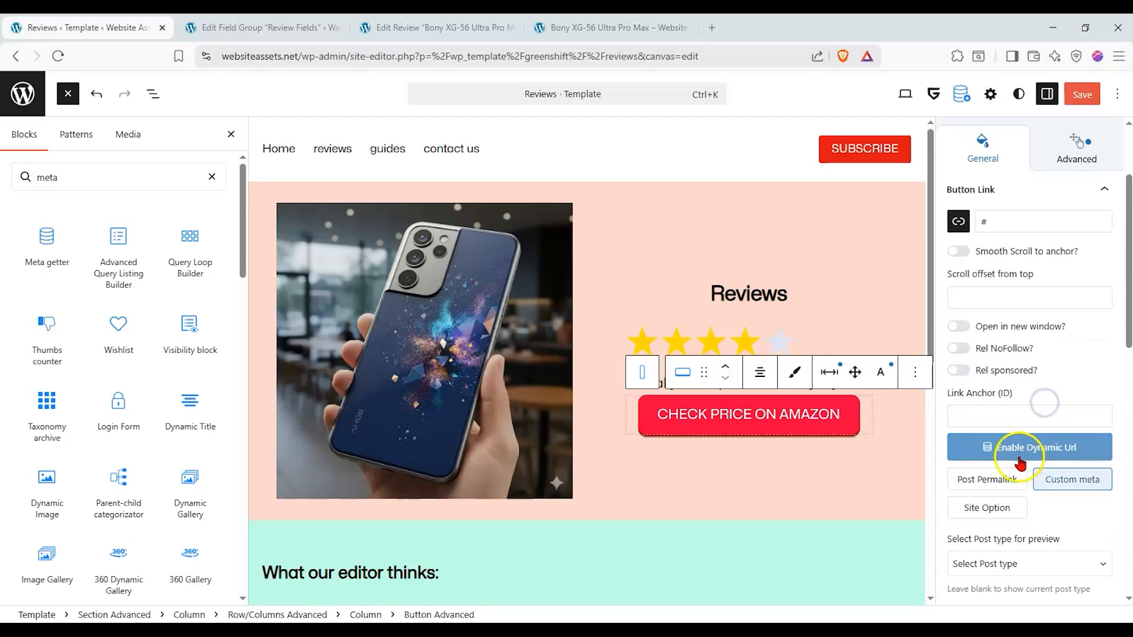
{"action": "scroll", "coordinate": [985, 379], "scroll_direction": "down", "scroll_amount": 1}
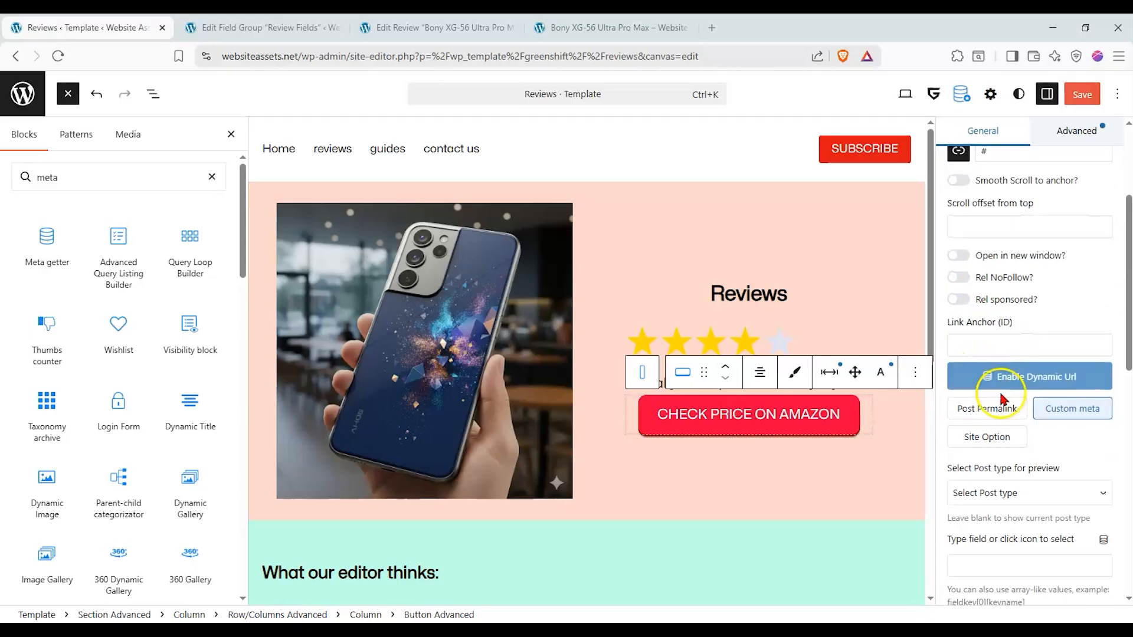
{"action": "left_click", "coordinate": [1079, 495]}
{"action": "left_click", "coordinate": [1050, 586]}
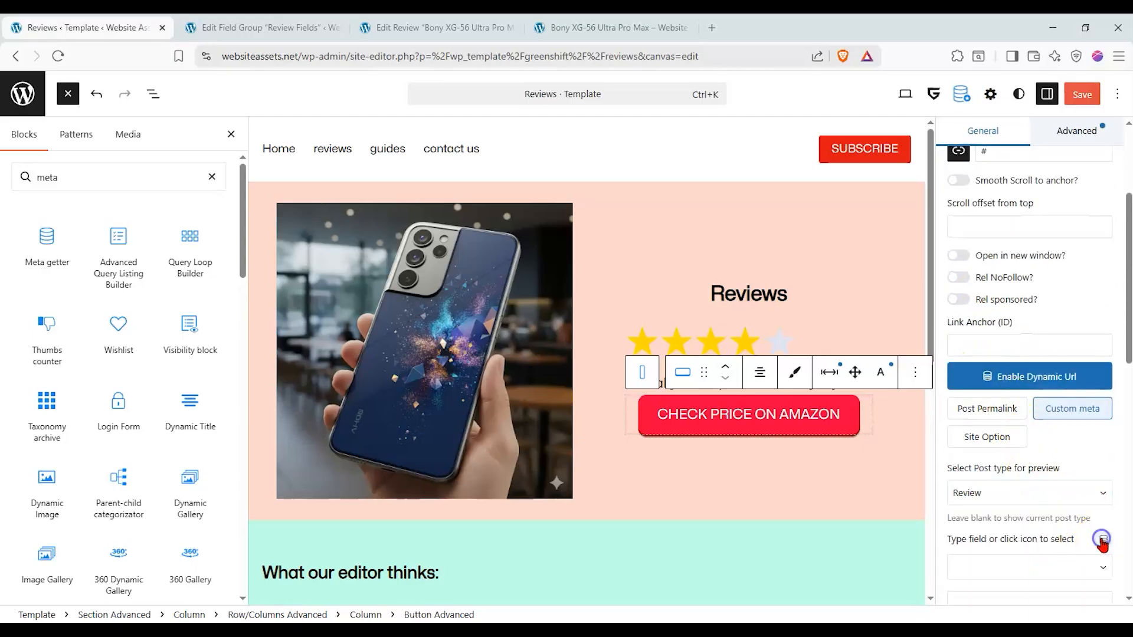
{"action": "scroll", "coordinate": [1053, 534], "scroll_direction": "down", "scroll_amount": 1}
{"action": "left_click", "coordinate": [1054, 498]}
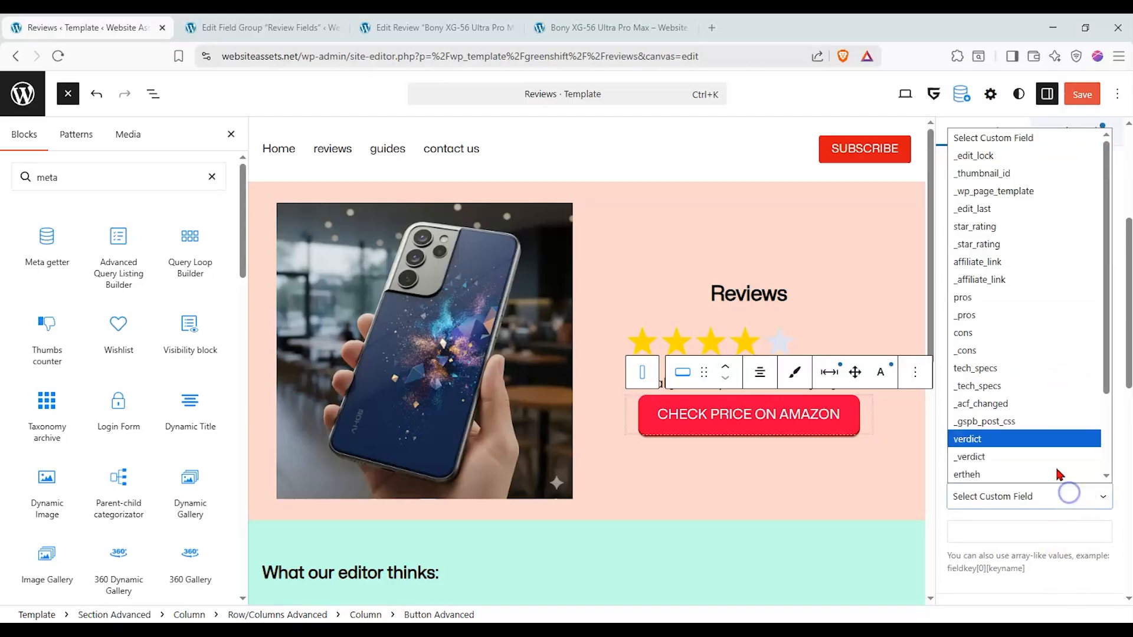
{"action": "left_click", "coordinate": [1035, 255]}
{"action": "left_click", "coordinate": [1006, 307]}
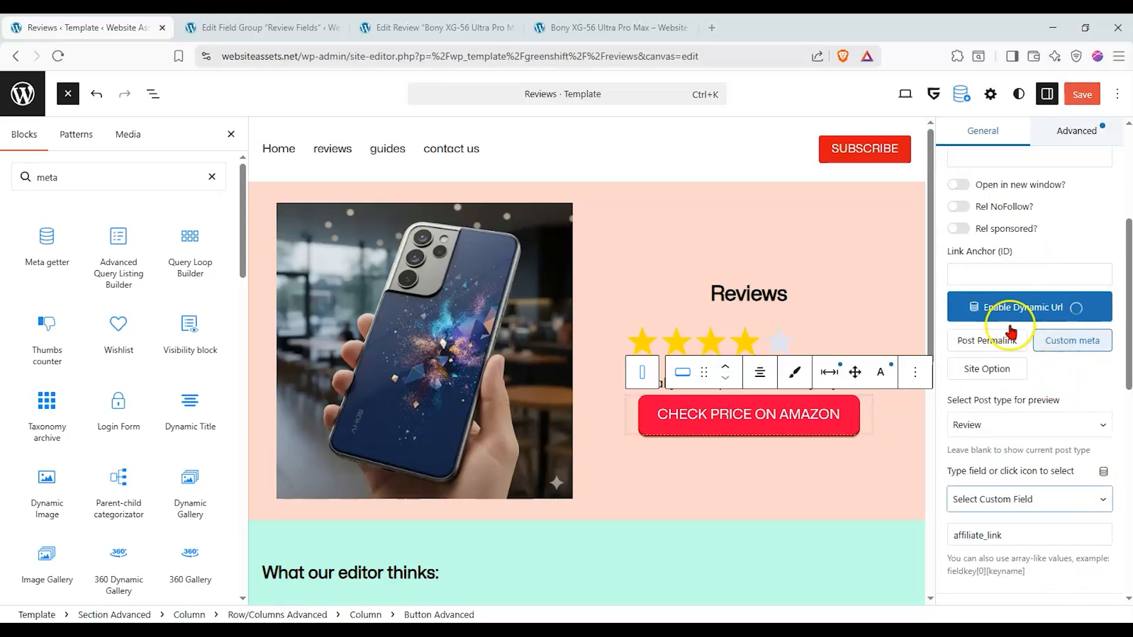
Save the template, test the Amazon button on the published review page, and go back to examine the review's remaining sections
{"action": "scroll", "coordinate": [1032, 271], "scroll_direction": "up", "scroll_amount": 2}
{"action": "scroll", "coordinate": [1022, 247], "scroll_direction": "down", "scroll_amount": 3}
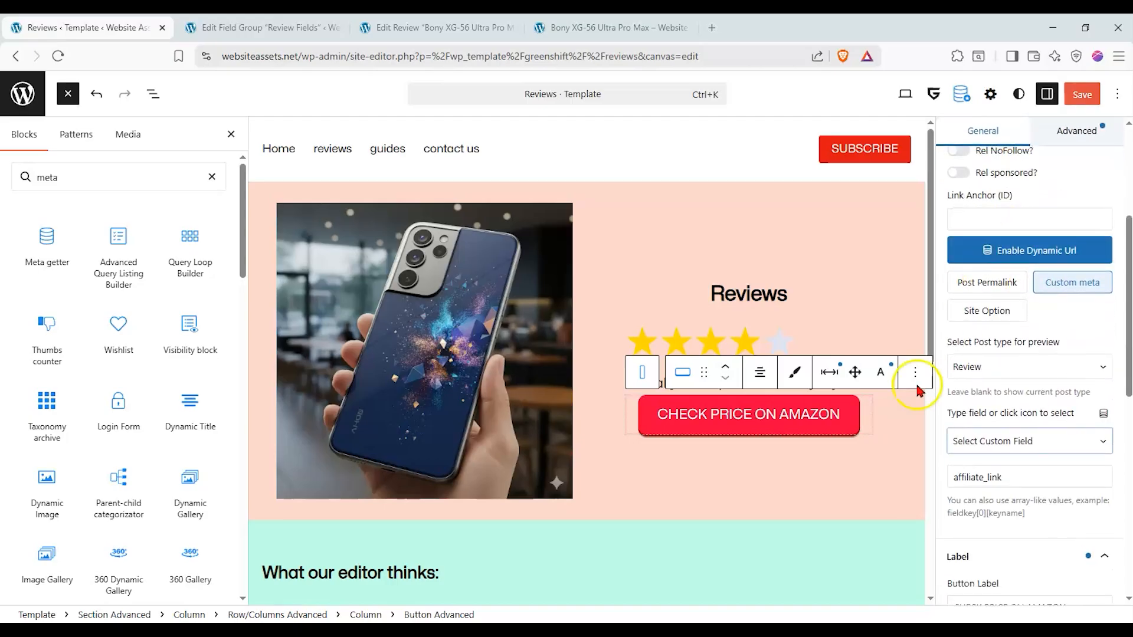
{"action": "left_click", "coordinate": [1082, 95]}
{"action": "left_click", "coordinate": [590, 28]}
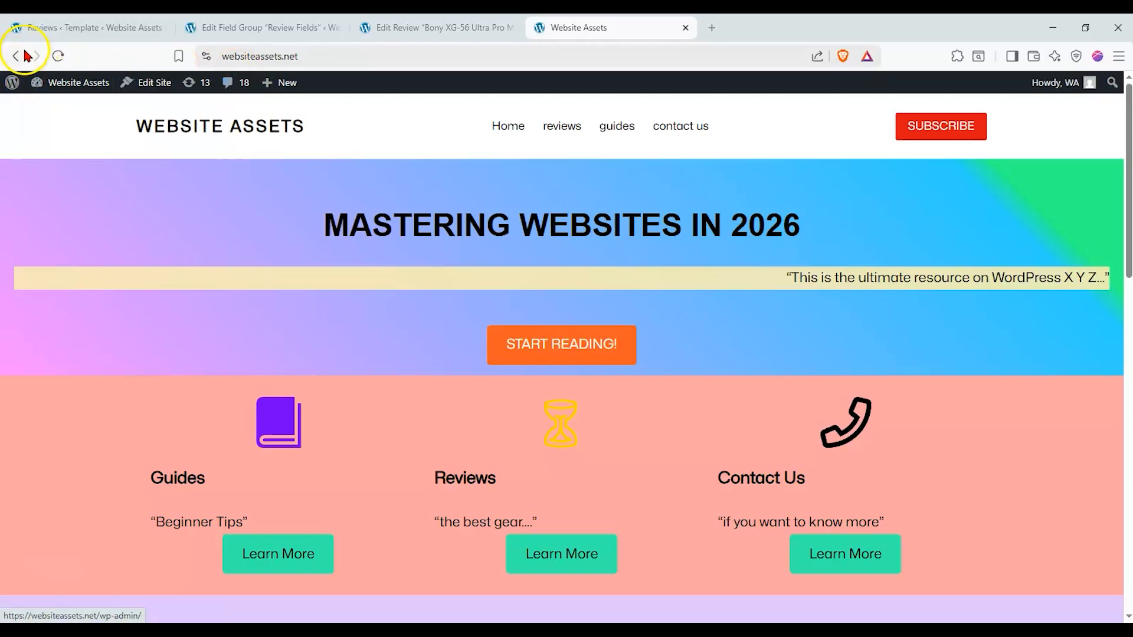
{"action": "left_click", "coordinate": [22, 54]}
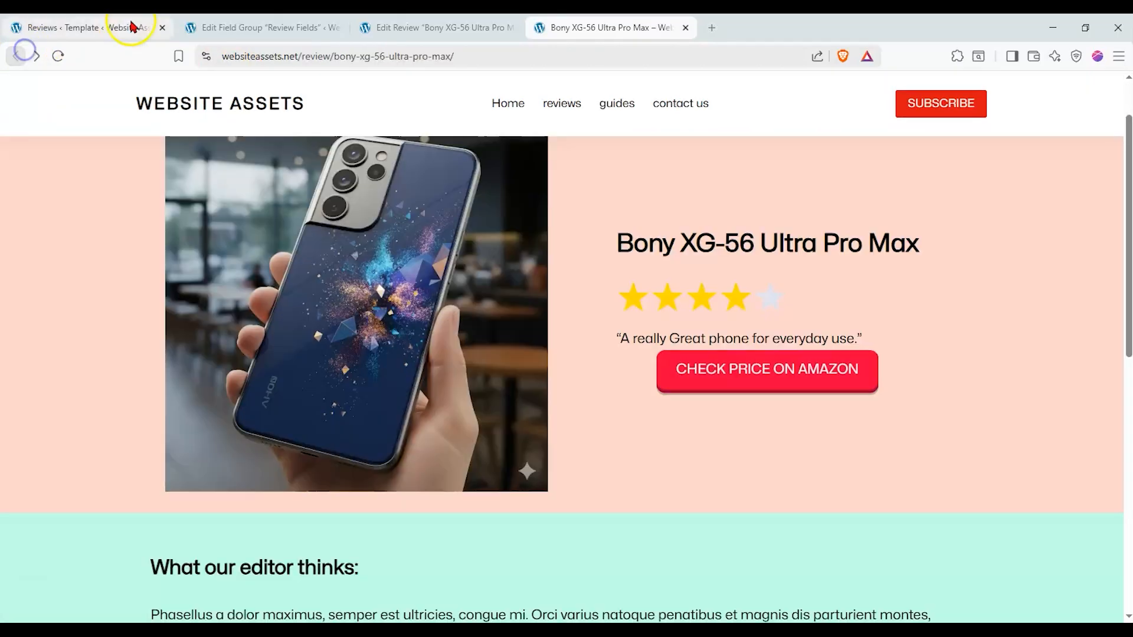
{"action": "scroll", "coordinate": [281, 245], "scroll_direction": "down", "scroll_amount": 7}
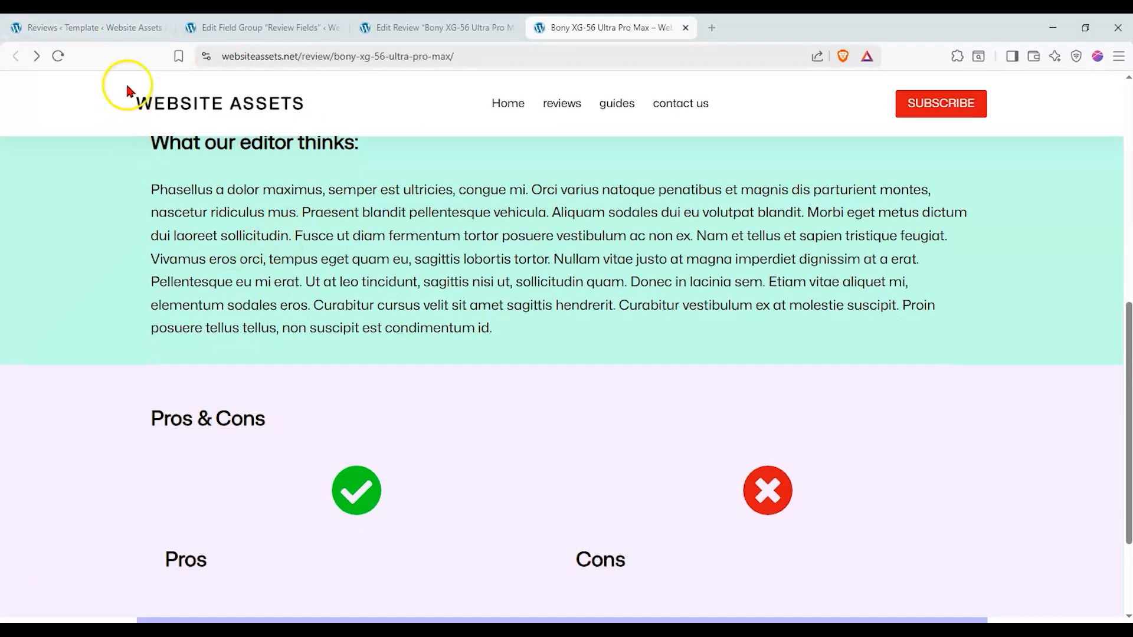
In the Reviews template, set the meta getter under Pros to Custom Field with Review as the preview post type
{"action": "left_click", "coordinate": [127, 27]}
{"action": "scroll", "coordinate": [513, 344], "scroll_direction": "down", "scroll_amount": 8}
{"action": "left_click", "coordinate": [324, 397]}
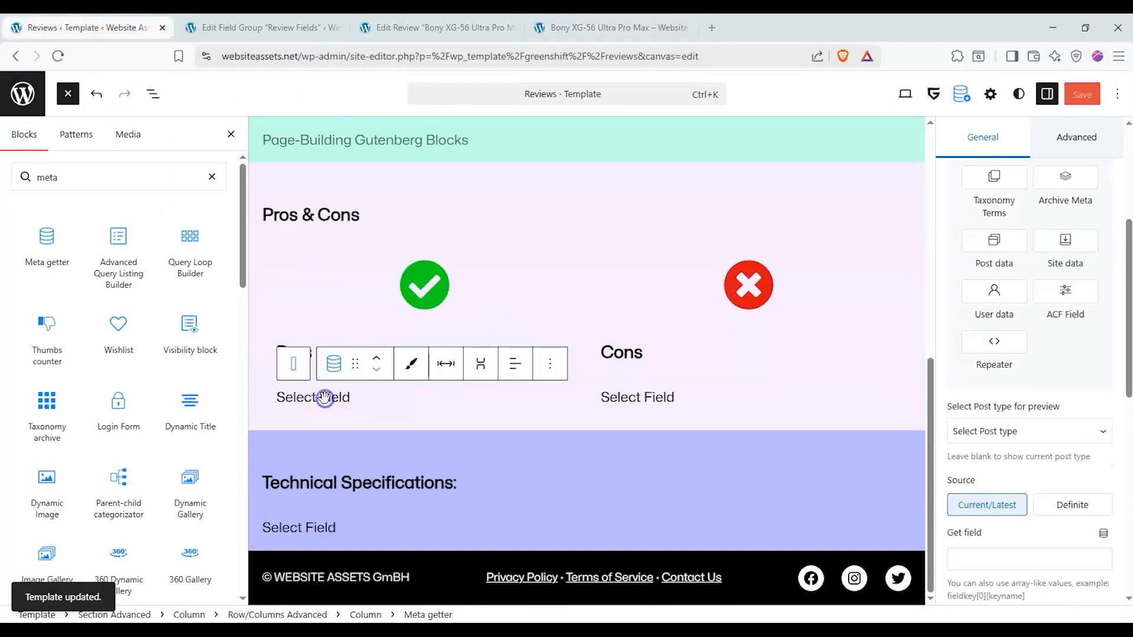
{"action": "scroll", "coordinate": [1035, 380], "scroll_direction": "up", "scroll_amount": 1}
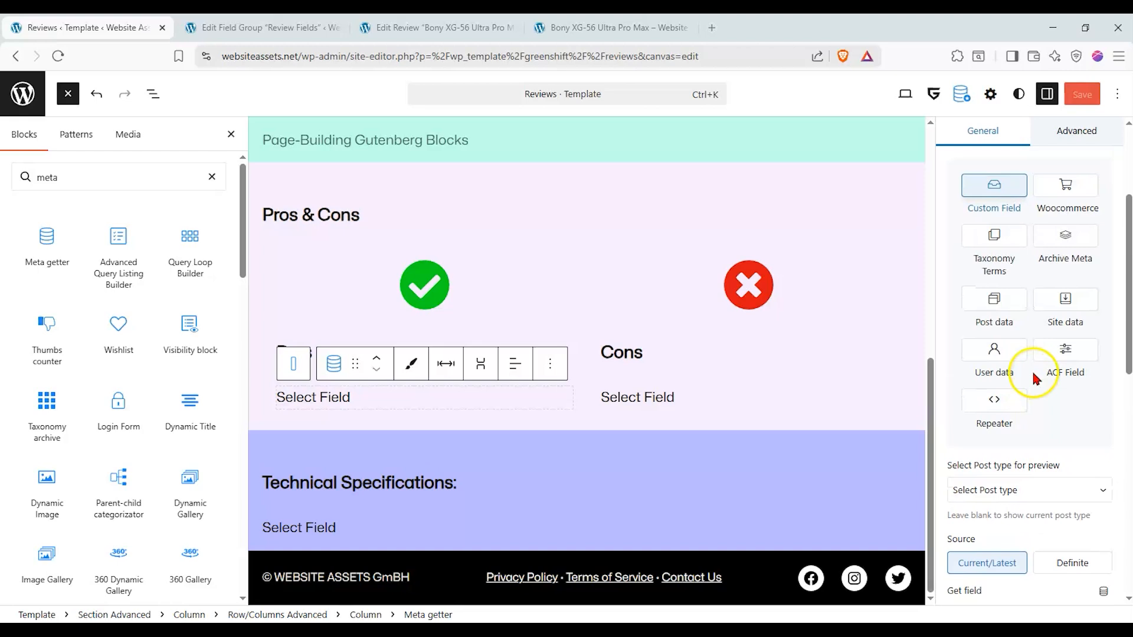
{"action": "left_click", "coordinate": [1020, 401]}
{"action": "left_click", "coordinate": [980, 176]}
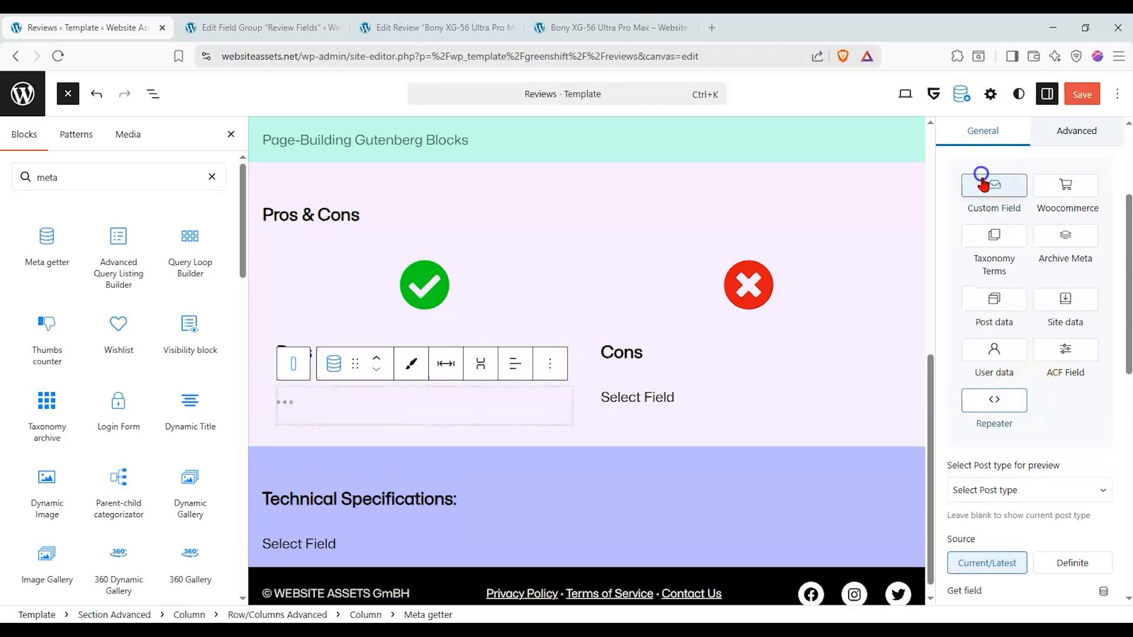
{"action": "left_click", "coordinate": [1077, 503]}
{"action": "left_click", "coordinate": [1047, 581]}
Assign the pros field to the meta getter under the Pros heading
{"action": "scroll", "coordinate": [1047, 498], "scroll_direction": "down", "scroll_amount": 2}
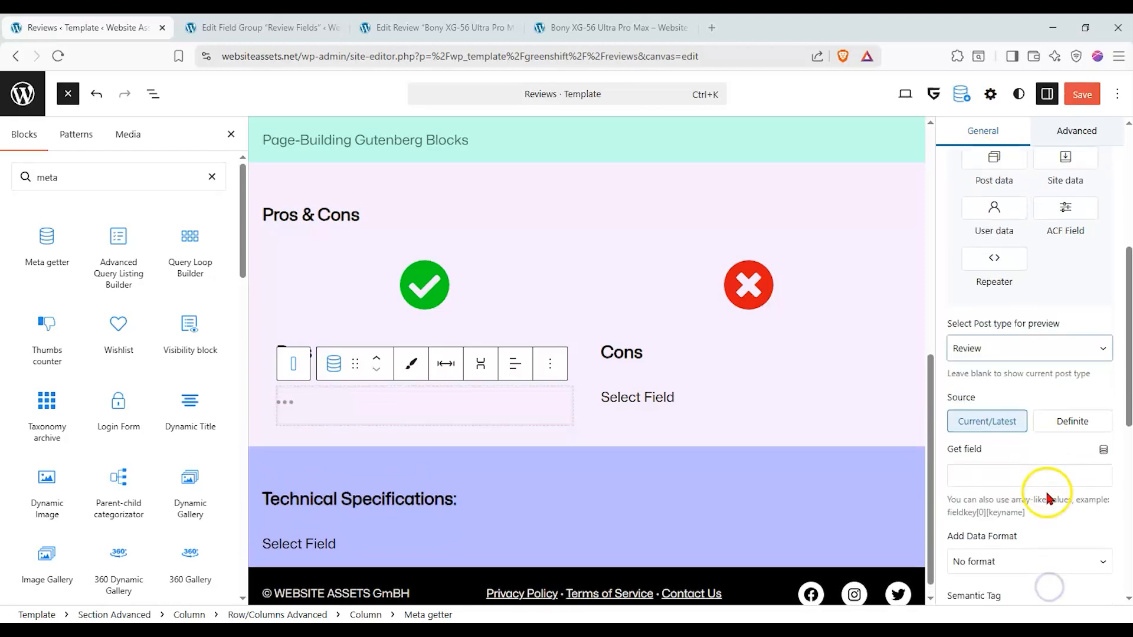
{"action": "left_click", "coordinate": [1103, 450]}
{"action": "scroll", "coordinate": [1057, 404], "scroll_direction": "down", "scroll_amount": 1}
{"action": "left_click", "coordinate": [1043, 403]}
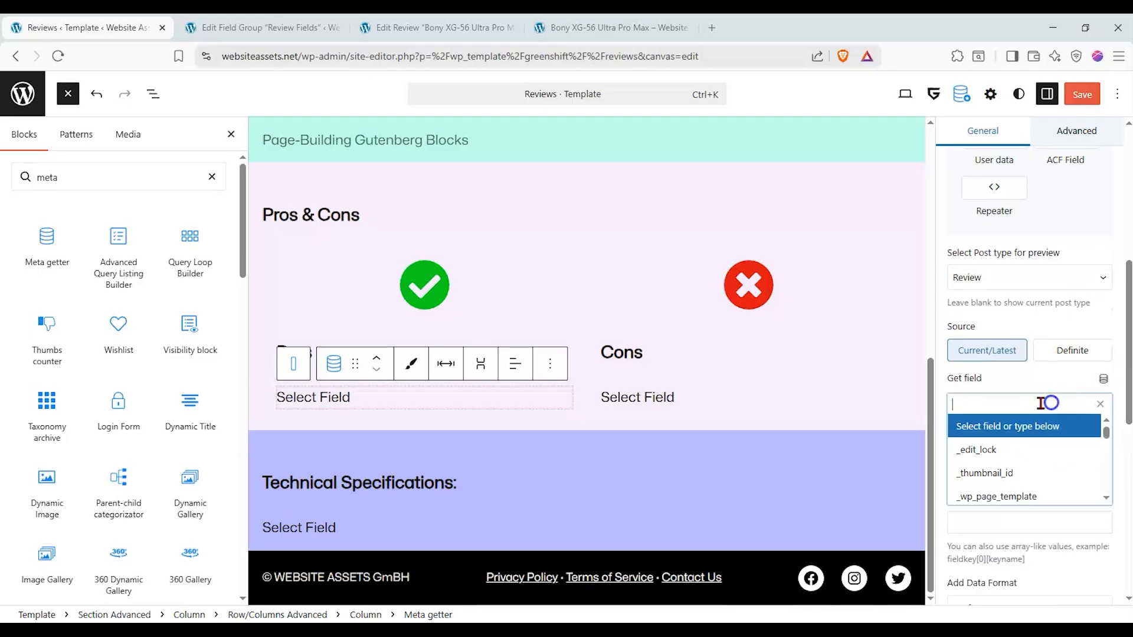
{"action": "scroll", "coordinate": [1044, 403], "scroll_direction": "up", "scroll_amount": 1}
{"action": "scroll", "coordinate": [1008, 521], "scroll_direction": "down", "scroll_amount": 3}
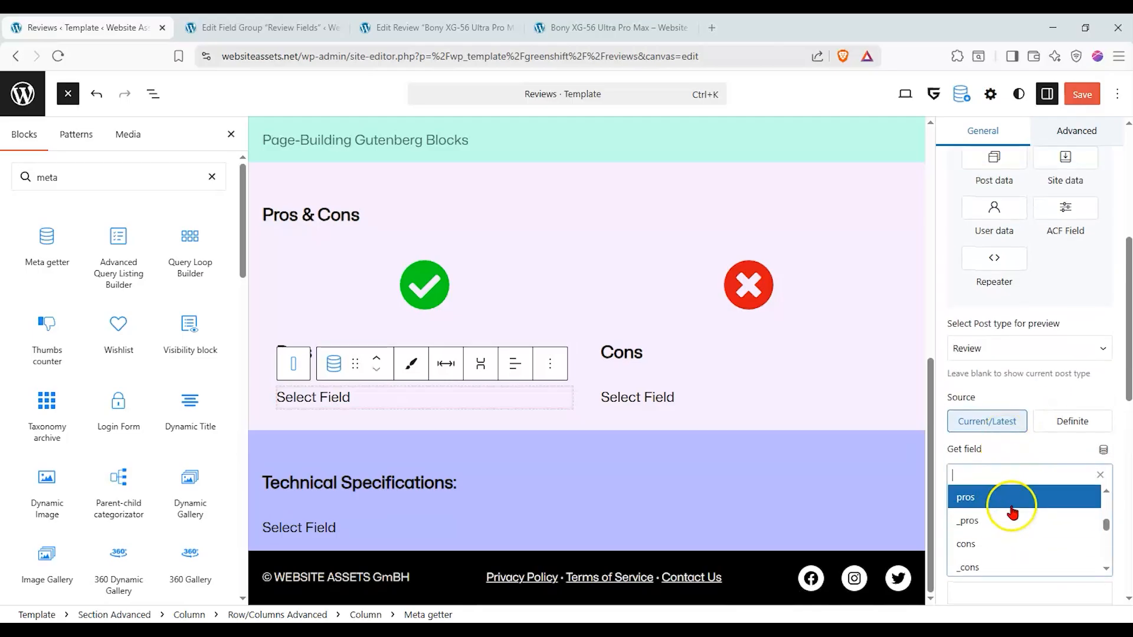
{"action": "left_click", "coordinate": [1010, 498]}
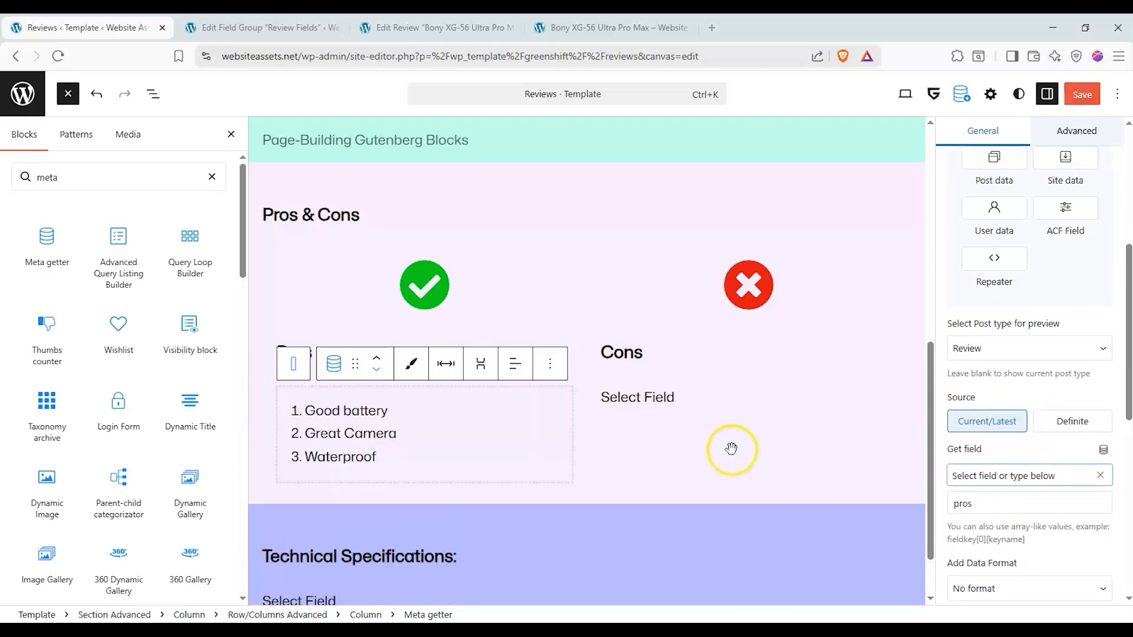
Set the meta getter under Cons to the Review post type and the cons field
{"action": "left_click", "coordinate": [680, 400]}
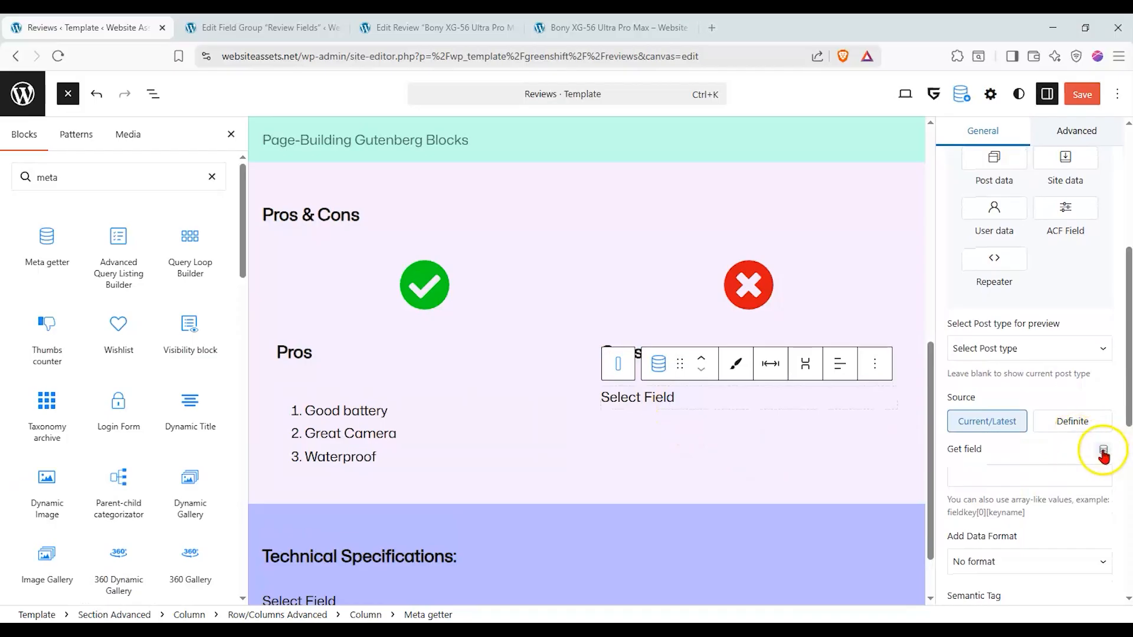
{"action": "left_click", "coordinate": [1058, 352]}
{"action": "left_click", "coordinate": [1042, 439]}
{"action": "left_click", "coordinate": [1104, 450]}
{"action": "left_click", "coordinate": [1062, 475]}
{"action": "scroll", "coordinate": [1040, 544], "scroll_direction": "down", "scroll_amount": 2}
{"action": "scroll", "coordinate": [1037, 546], "scroll_direction": "down", "scroll_amount": 3}
{"action": "left_click", "coordinate": [1020, 534]}
Set the meta getter under Technical Specifications to the Review post type and the tech_specs field
{"action": "scroll", "coordinate": [678, 503], "scroll_direction": "down", "scroll_amount": 1}
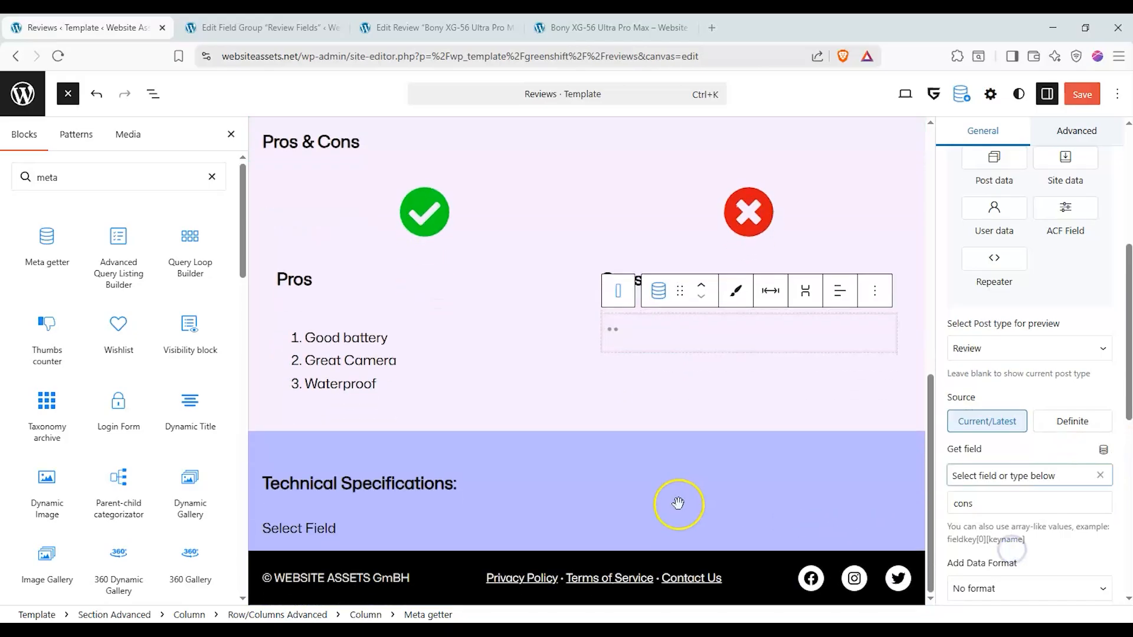
{"action": "left_click", "coordinate": [381, 533]}
{"action": "left_click", "coordinate": [1103, 450]}
{"action": "left_click", "coordinate": [1042, 474]}
{"action": "scroll", "coordinate": [1029, 501], "scroll_direction": "down", "scroll_amount": 2}
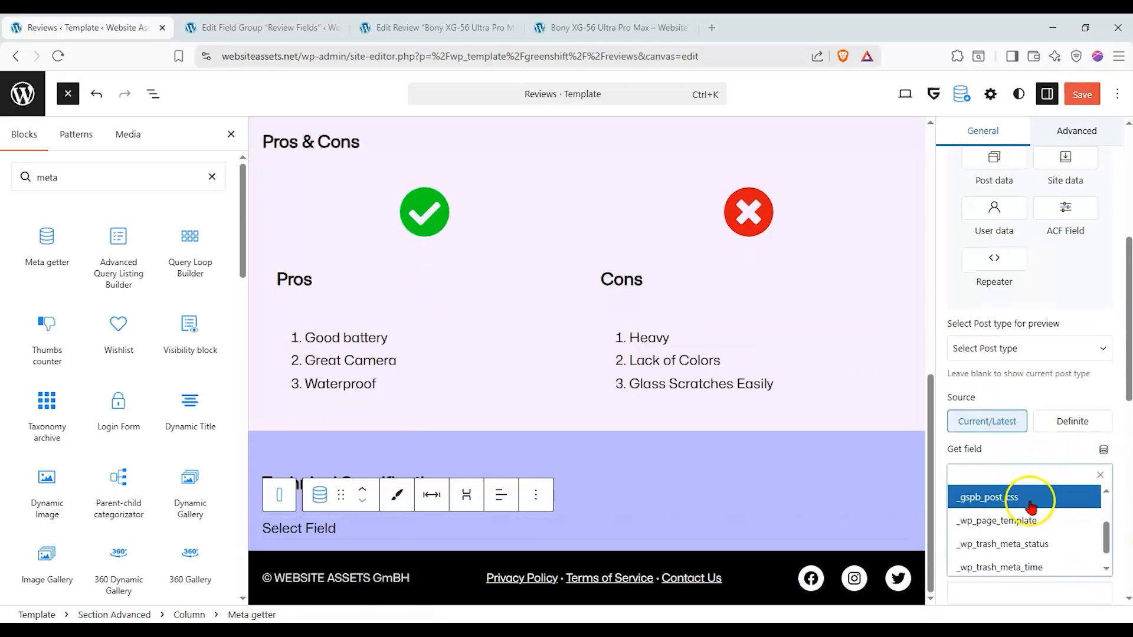
{"action": "scroll", "coordinate": [1029, 504], "scroll_direction": "down", "scroll_amount": 3}
{"action": "scroll", "coordinate": [1044, 384], "scroll_direction": "up", "scroll_amount": 3}
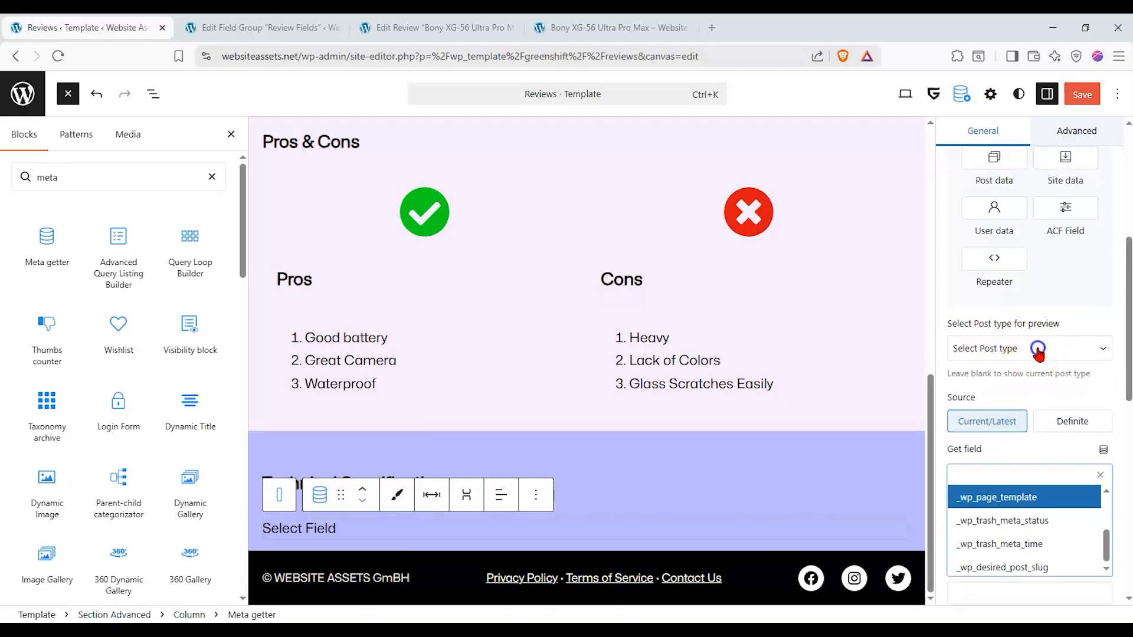
{"action": "left_click", "coordinate": [1038, 352]}
{"action": "left_click", "coordinate": [1005, 439]}
{"action": "left_click", "coordinate": [1078, 470]}
{"action": "scroll", "coordinate": [1025, 522], "scroll_direction": "down", "scroll_amount": 5}
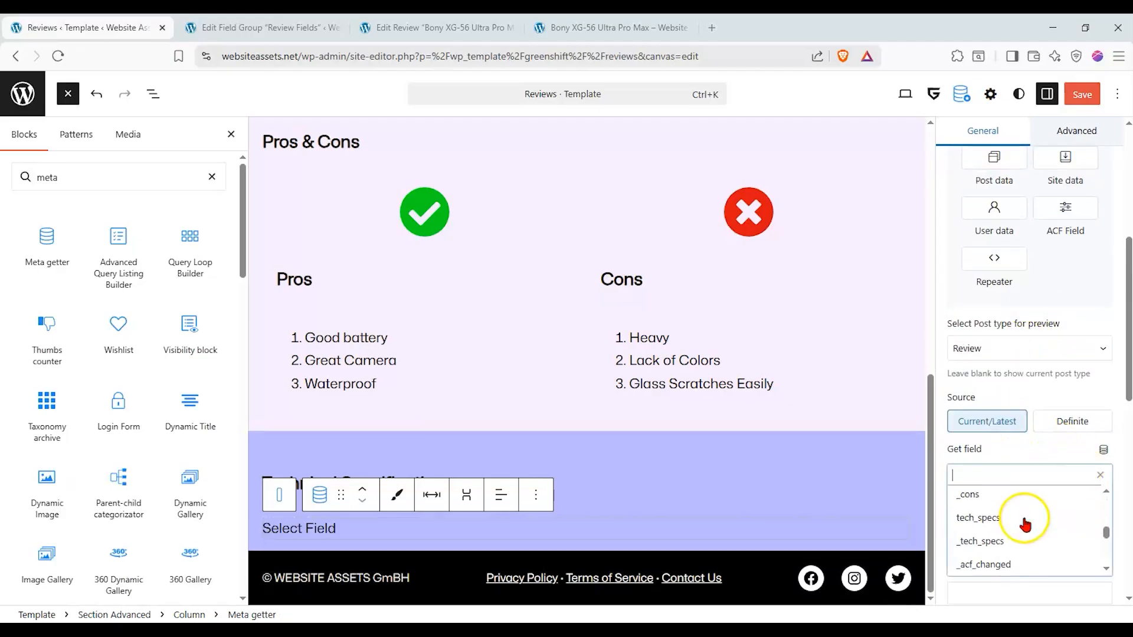
{"action": "left_click", "coordinate": [1025, 523]}
Left-align the value text of the Technical Specifications meta getter and set its letter case to capitalize each word (Aa)
{"action": "scroll", "coordinate": [686, 445], "scroll_direction": "down", "scroll_amount": 1}
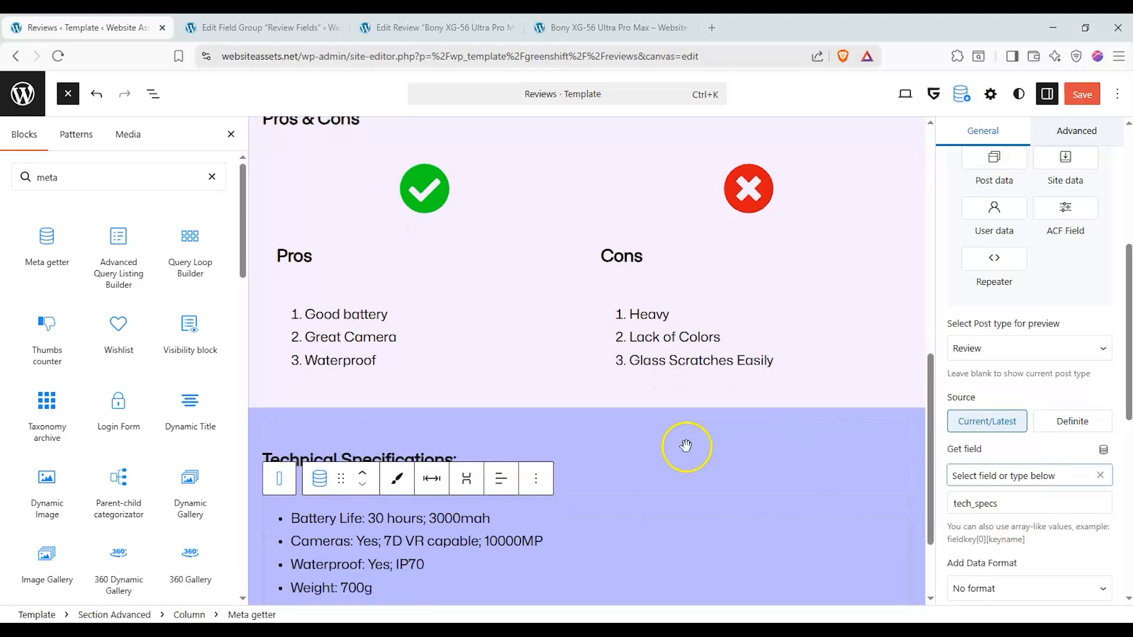
{"action": "scroll", "coordinate": [686, 445], "scroll_direction": "down", "scroll_amount": 1}
{"action": "left_click", "coordinate": [1082, 437]}
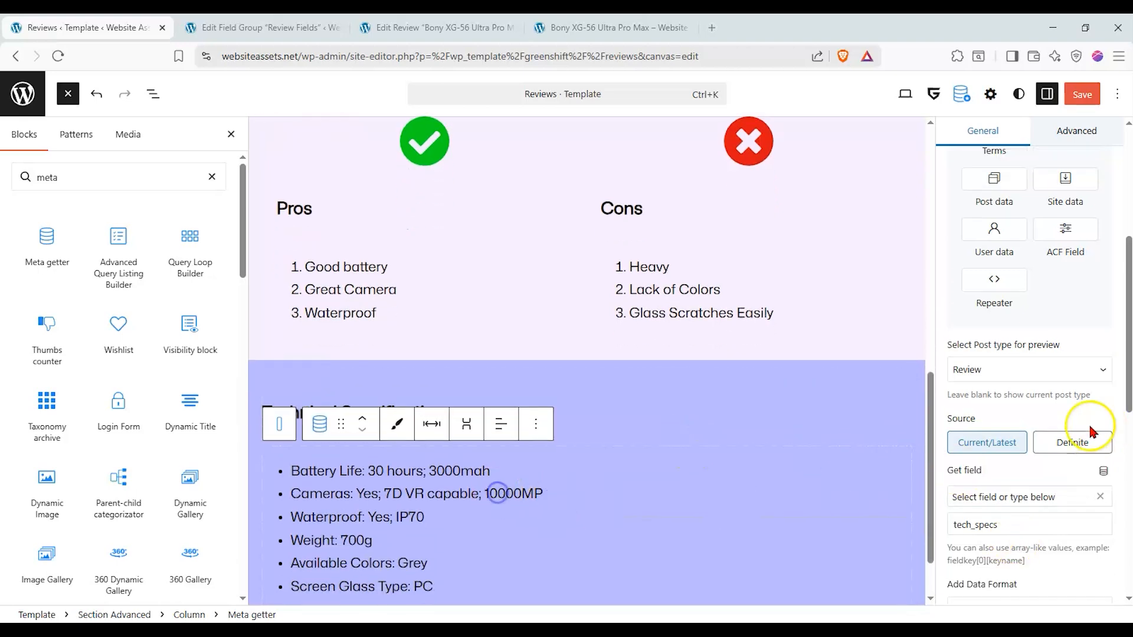
{"action": "scroll", "coordinate": [1056, 416], "scroll_direction": "down", "scroll_amount": 10}
{"action": "scroll", "coordinate": [1053, 413], "scroll_direction": "up", "scroll_amount": 1}
{"action": "scroll", "coordinate": [1053, 413], "scroll_direction": "down", "scroll_amount": 3}
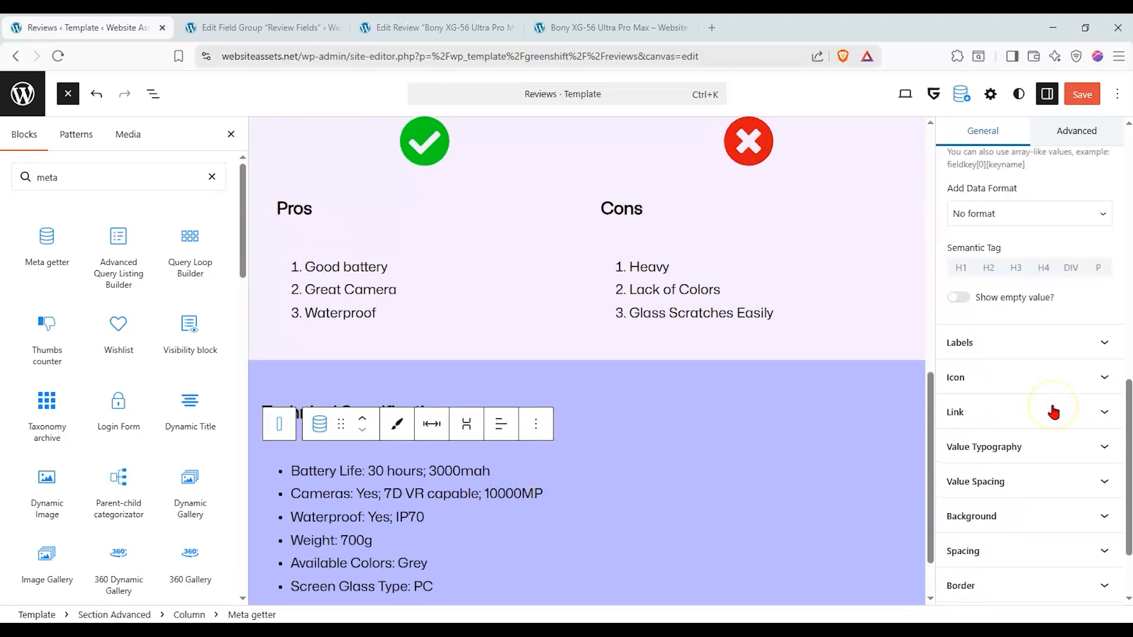
{"action": "left_click", "coordinate": [1054, 437]}
{"action": "scroll", "coordinate": [1054, 437], "scroll_direction": "down", "scroll_amount": 5}
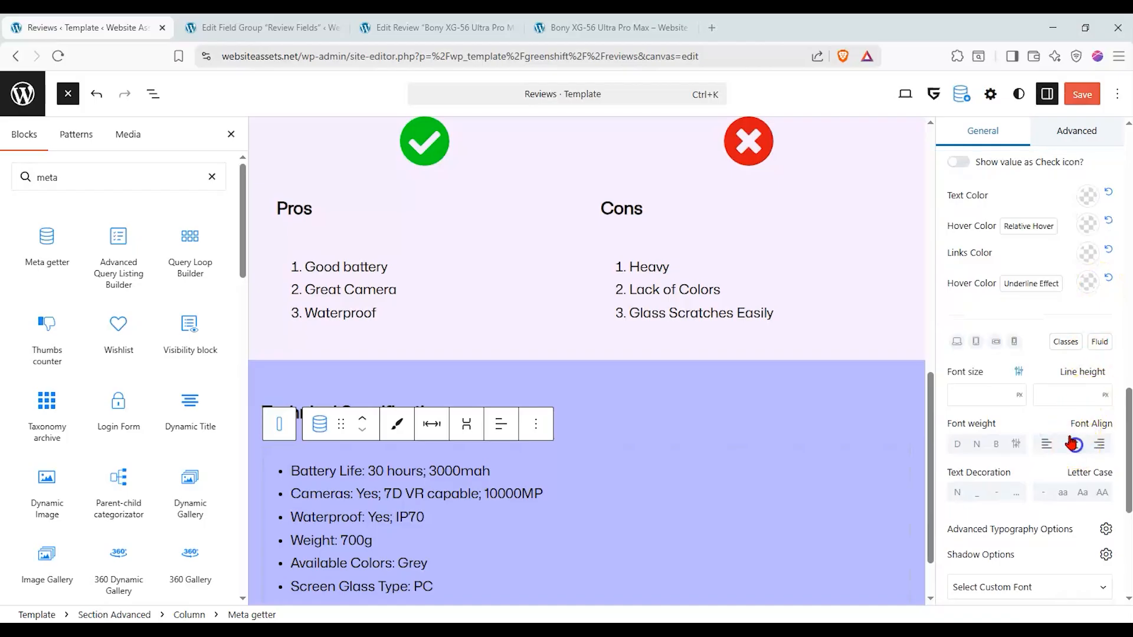
{"action": "left_click", "coordinate": [1071, 444]}
{"action": "left_click", "coordinate": [1046, 444]}
{"action": "left_click", "coordinate": [1102, 493]}
{"action": "left_click", "coordinate": [1087, 493]}
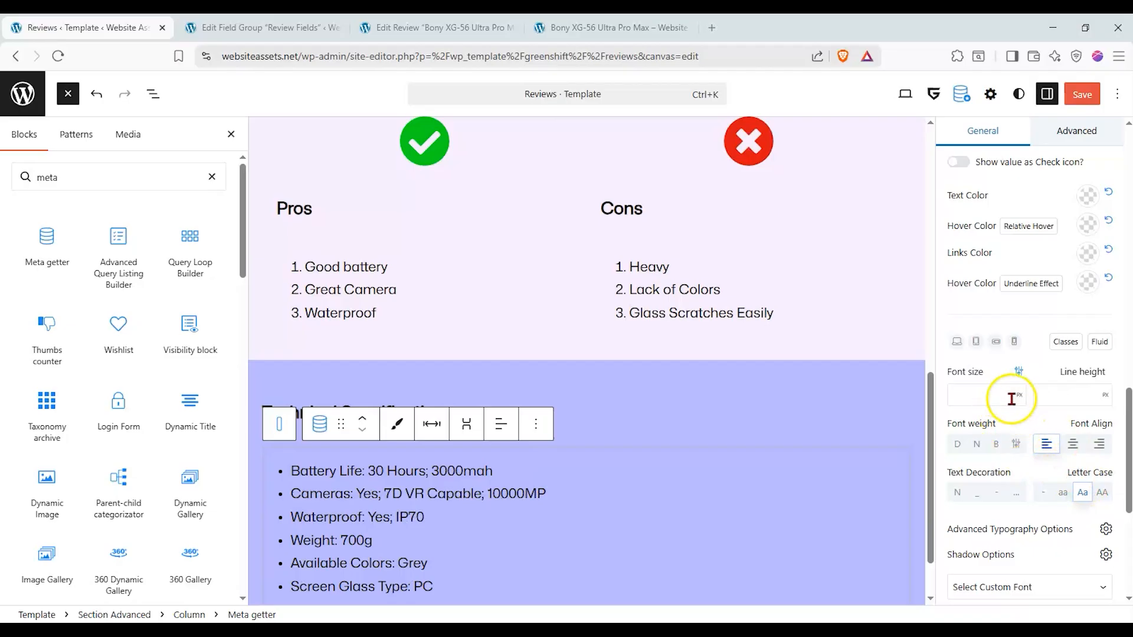
{"action": "scroll", "coordinate": [1032, 277], "scroll_direction": "up", "scroll_amount": 1}
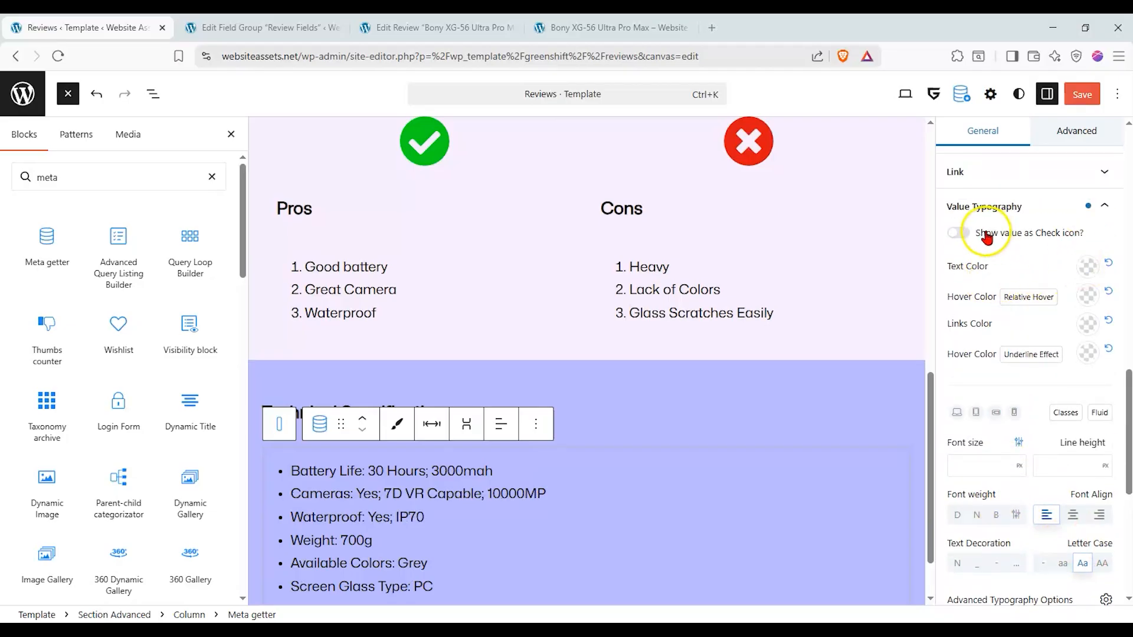
Look over the finished sections of the Reviews template and save it
{"action": "left_click", "coordinate": [659, 365]}
{"action": "scroll", "coordinate": [608, 395], "scroll_direction": "up", "scroll_amount": 8}
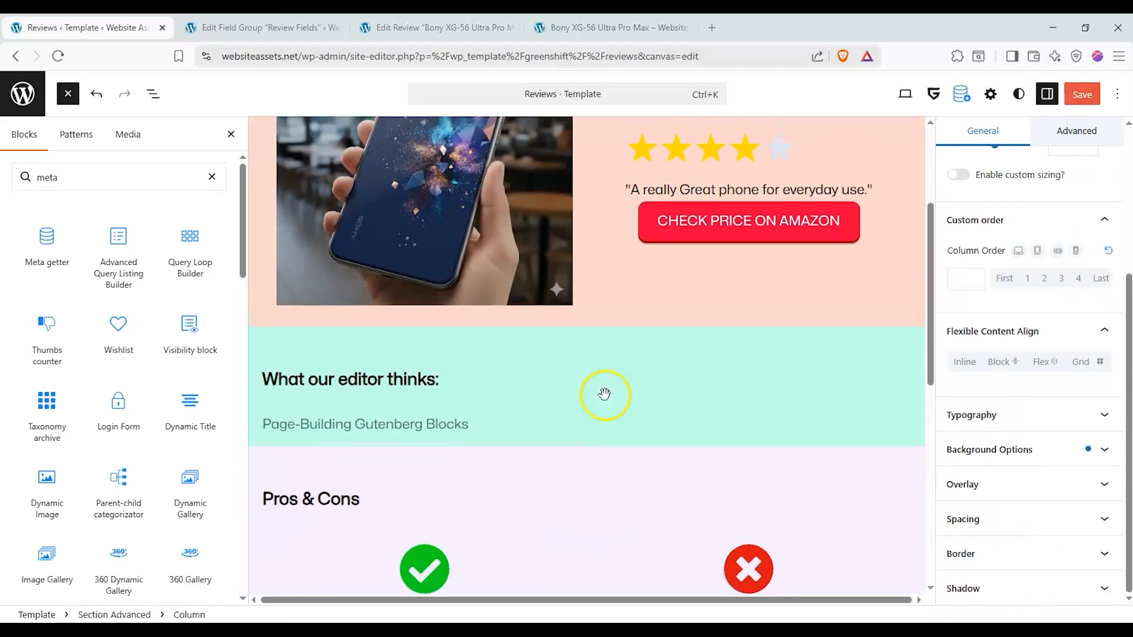
{"action": "scroll", "coordinate": [601, 393], "scroll_direction": "down", "scroll_amount": 10}
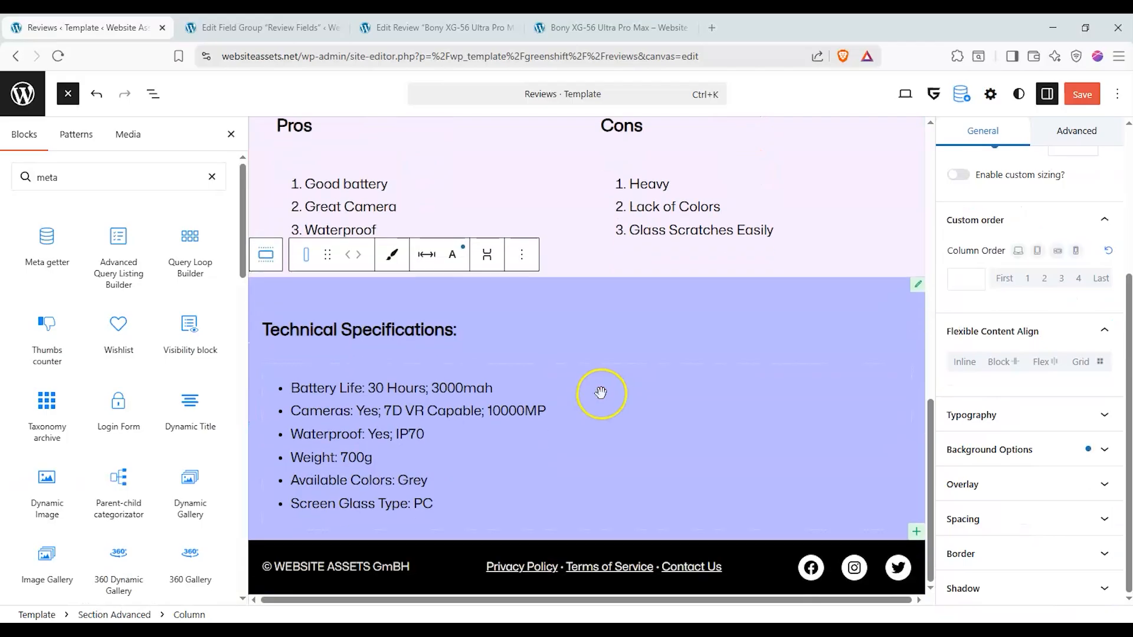
{"action": "scroll", "coordinate": [600, 393], "scroll_direction": "up", "scroll_amount": 2}
{"action": "scroll", "coordinate": [601, 393], "scroll_direction": "up", "scroll_amount": 8}
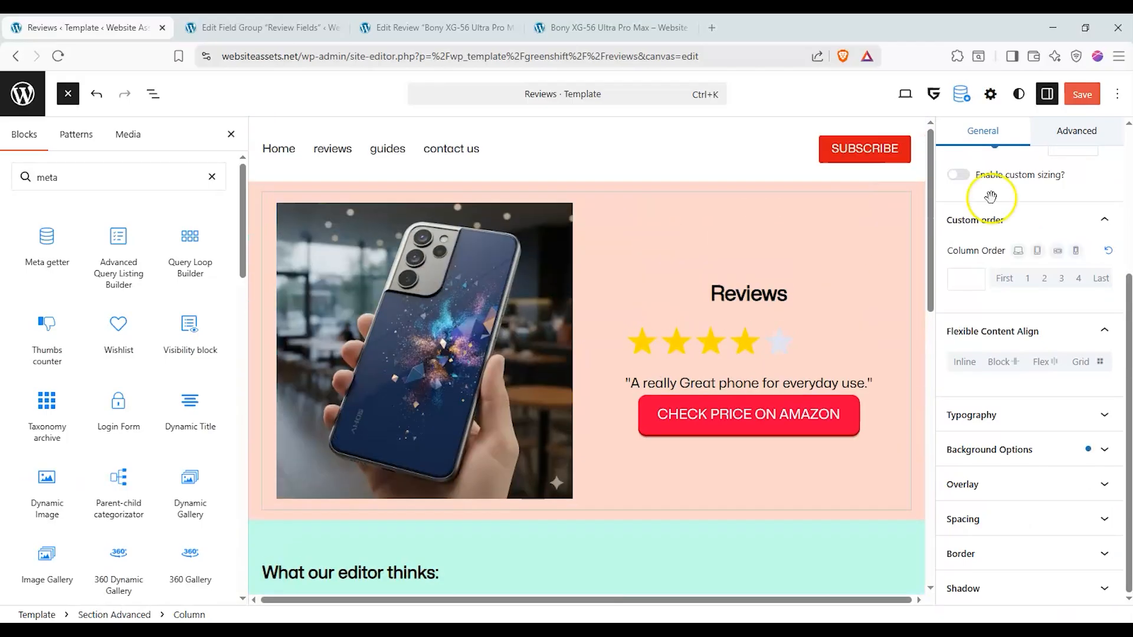
{"action": "left_click", "coordinate": [1083, 96]}
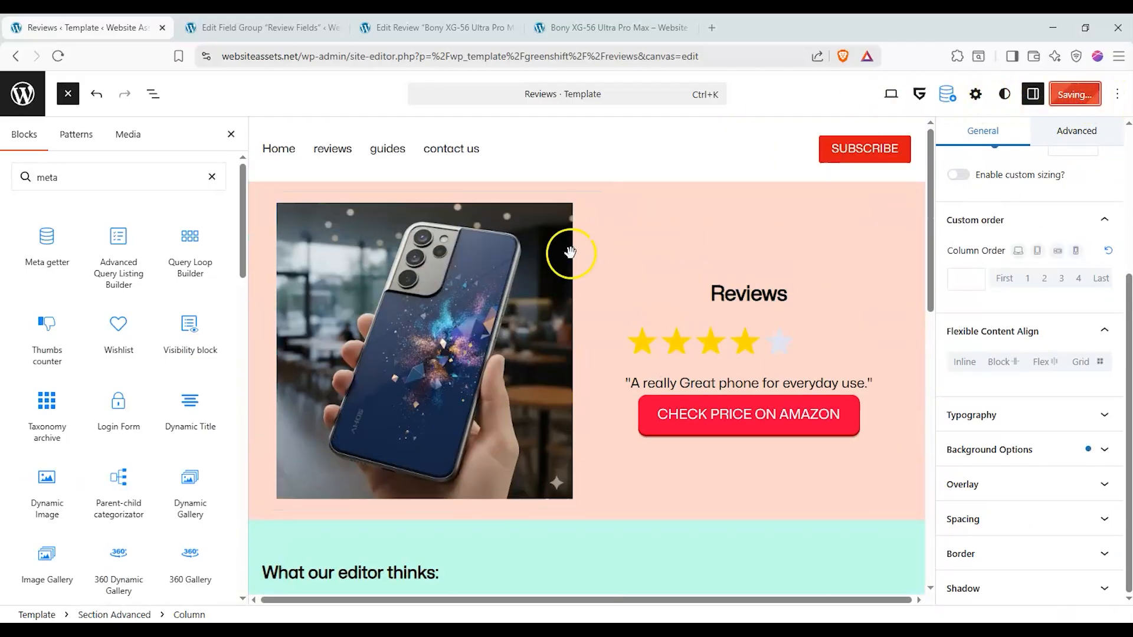
Check the published Bony XG-56 Ultra Pro Max review page from the header section to the technical specifications
{"action": "left_click", "coordinate": [610, 28]}
{"action": "scroll", "coordinate": [131, 112], "scroll_direction": "up", "scroll_amount": 8}
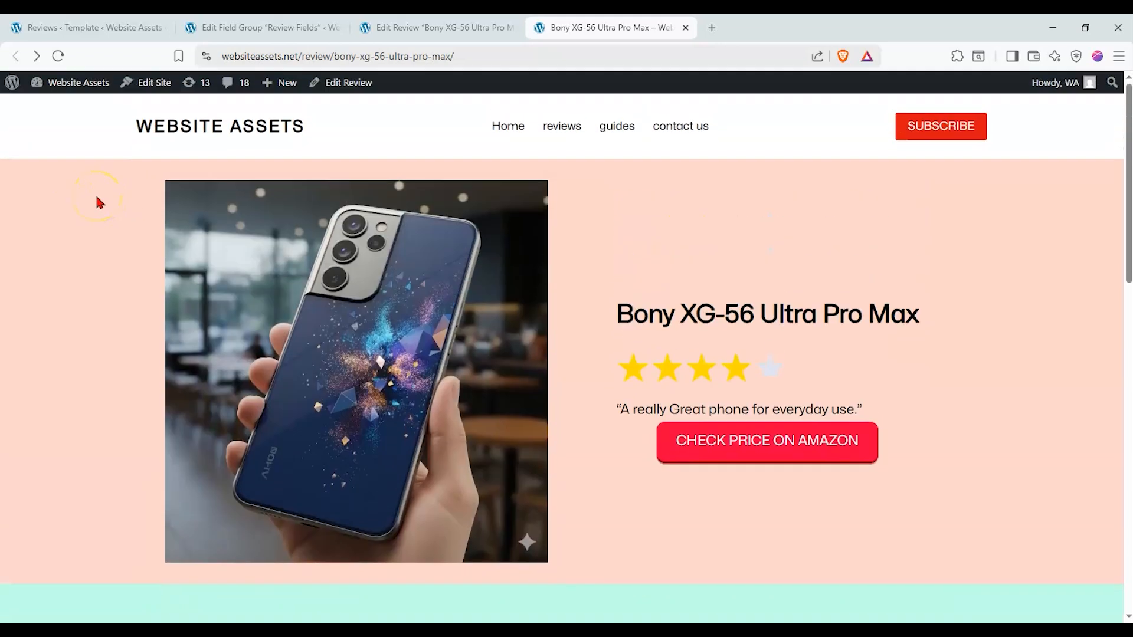
{"action": "scroll", "coordinate": [97, 202], "scroll_direction": "down", "scroll_amount": 10}
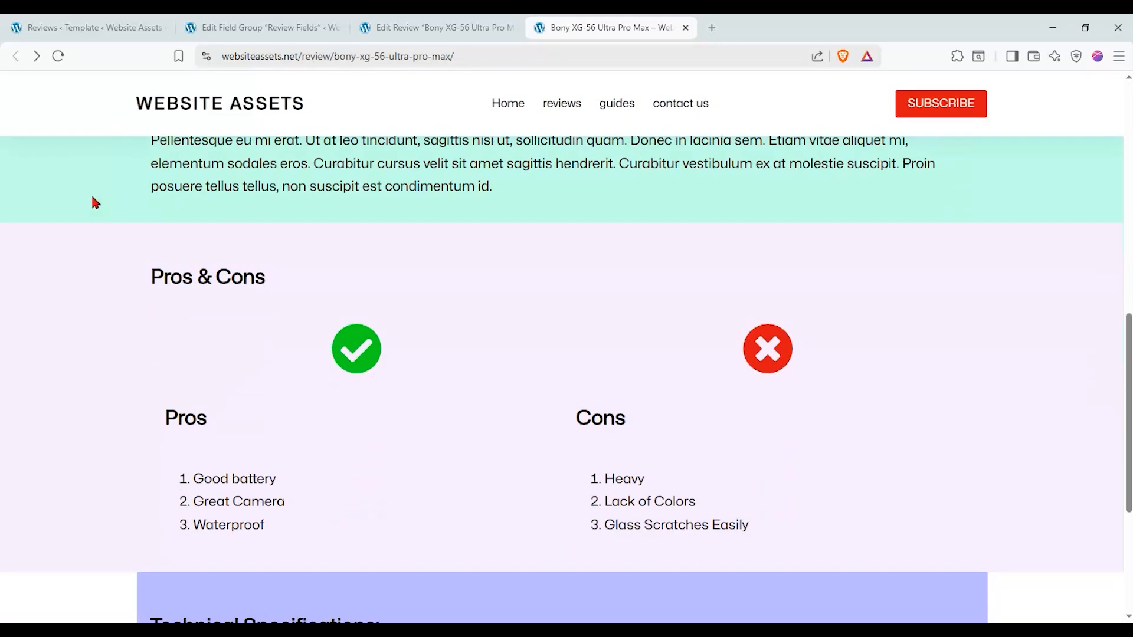
{"action": "scroll", "coordinate": [94, 203], "scroll_direction": "down", "scroll_amount": 5}
{"action": "scroll", "coordinate": [92, 197], "scroll_direction": "up", "scroll_amount": 12}
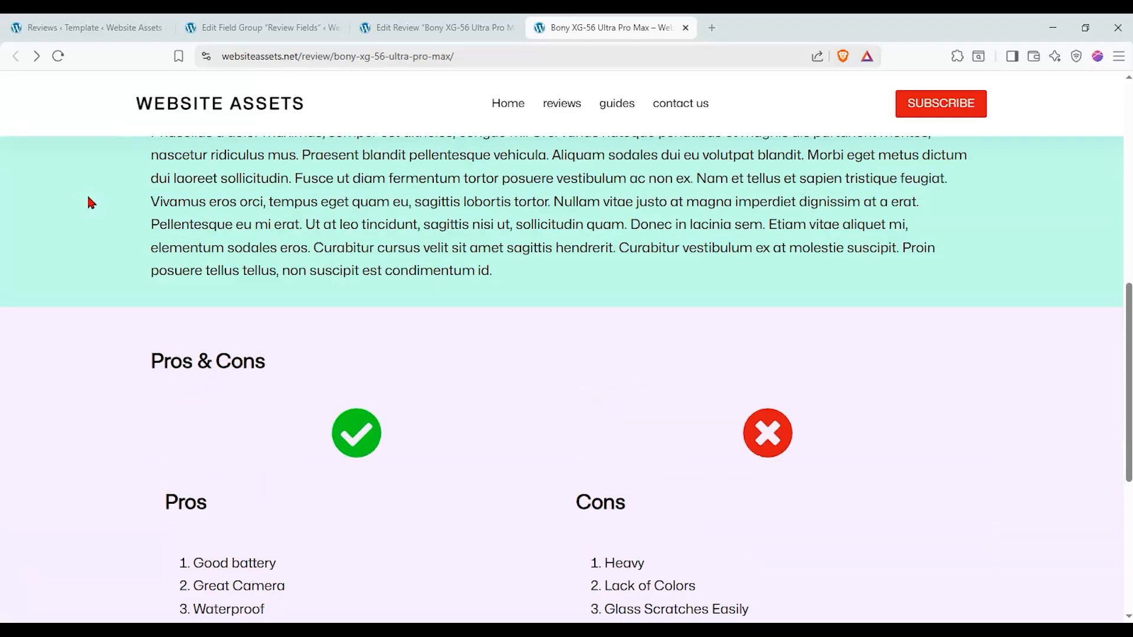
{"action": "scroll", "coordinate": [70, 200], "scroll_direction": "up", "scroll_amount": 2}
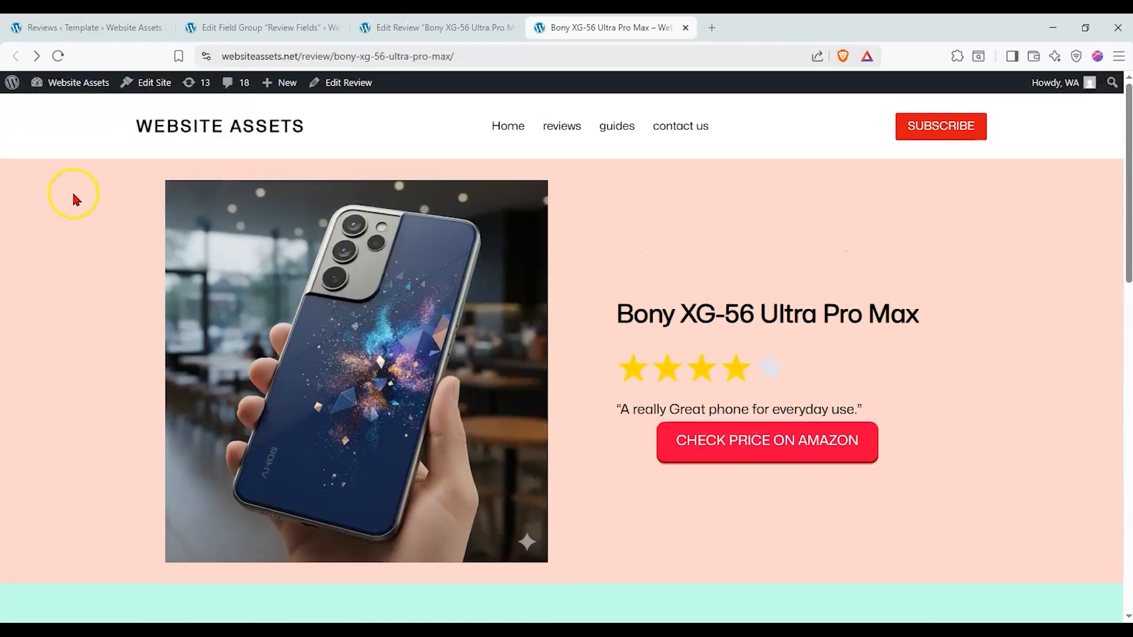
Add a new review from the admin's Reviews list and title it Pear 25S Max
{"action": "left_click", "coordinate": [244, 36]}
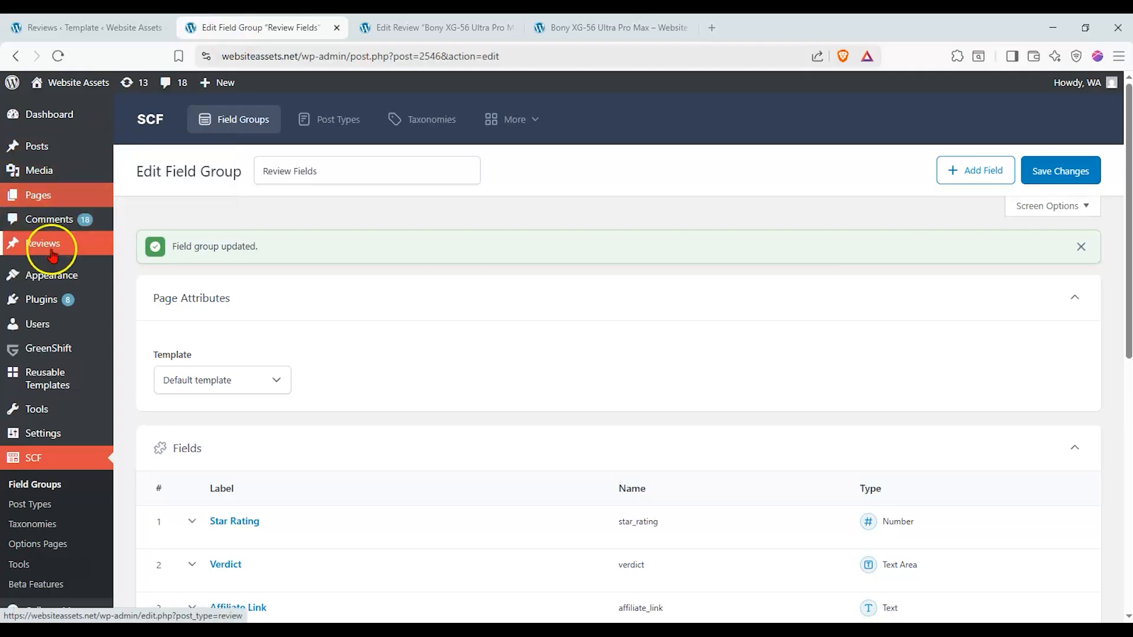
{"action": "mouse_move", "coordinate": [56, 307]}
{"action": "mouse_move", "coordinate": [72, 252]}
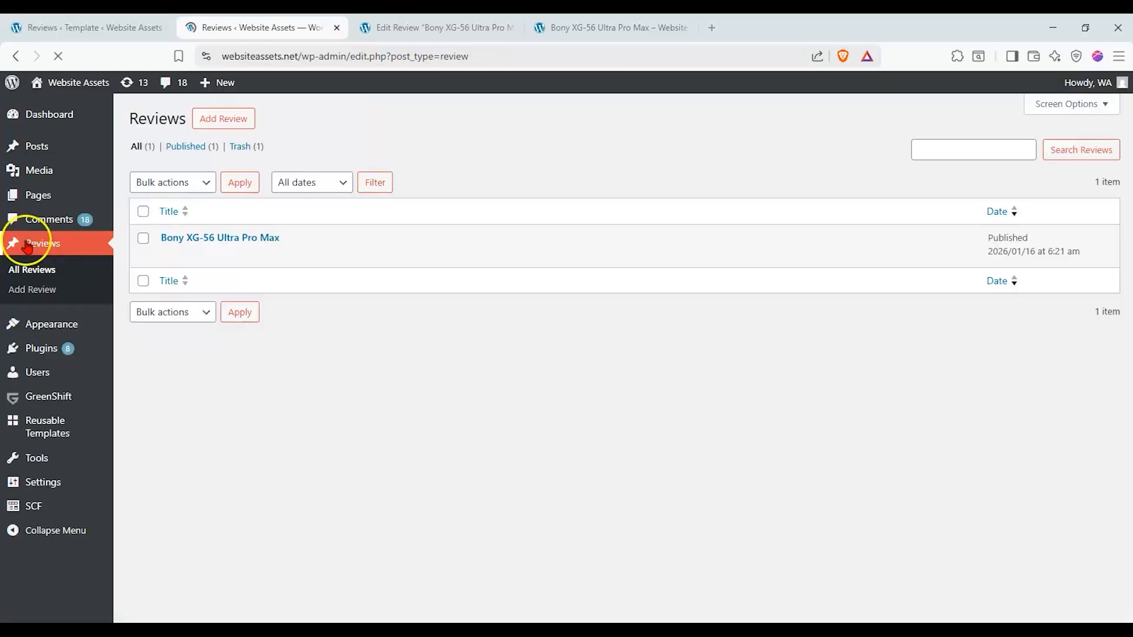
{"action": "left_click", "coordinate": [236, 116]}
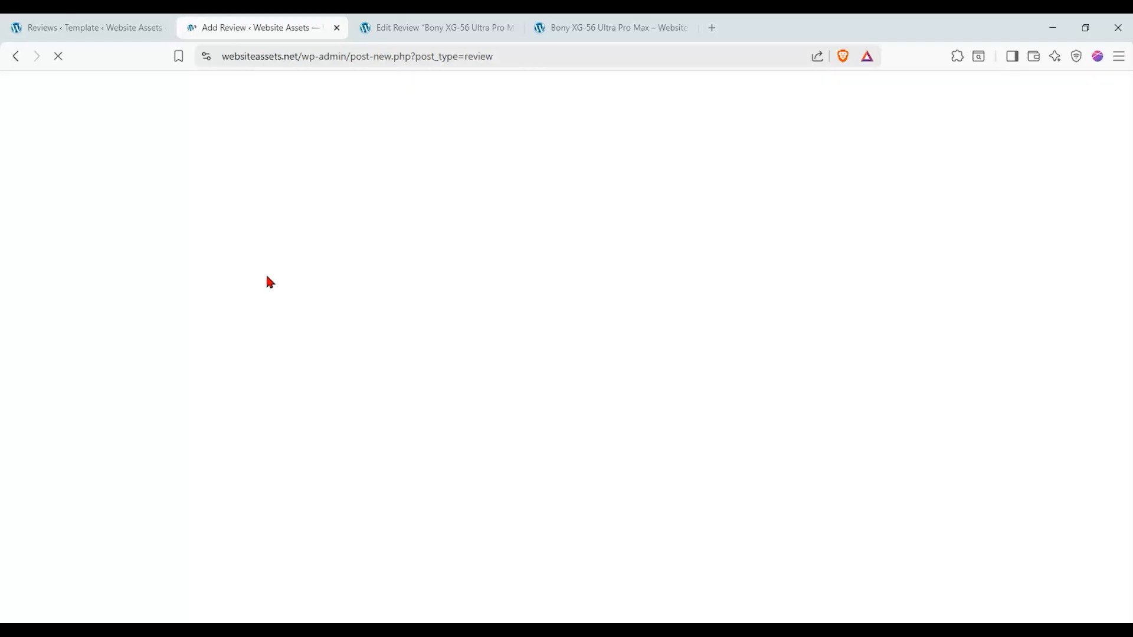
{"action": "left_click", "coordinate": [310, 196]}
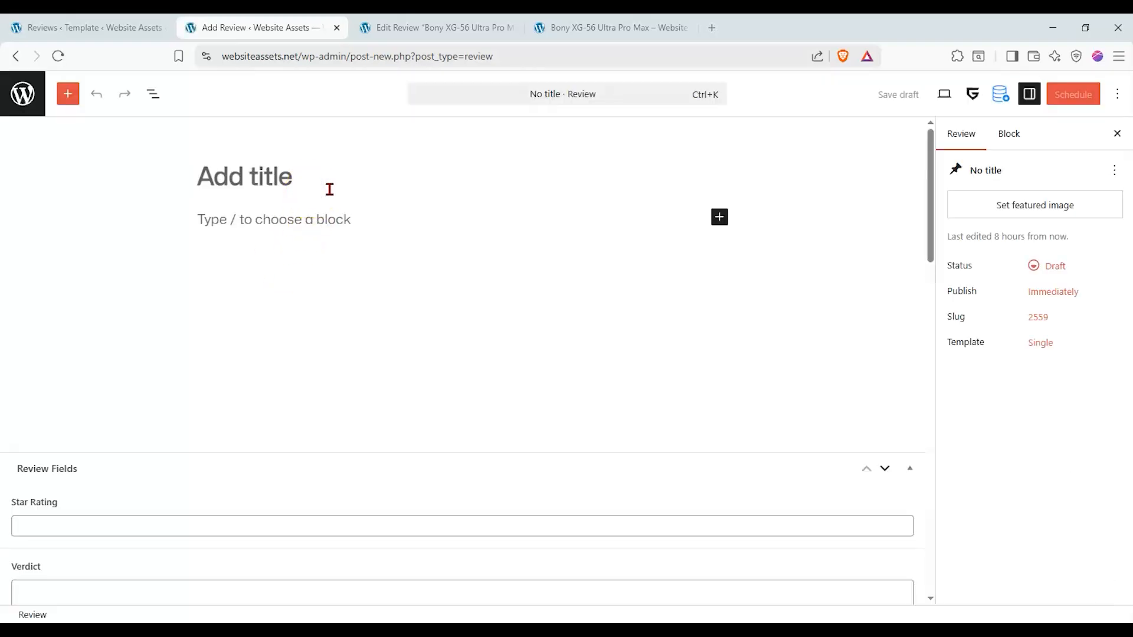
{"action": "type", "text": "Pear 25S Max"}
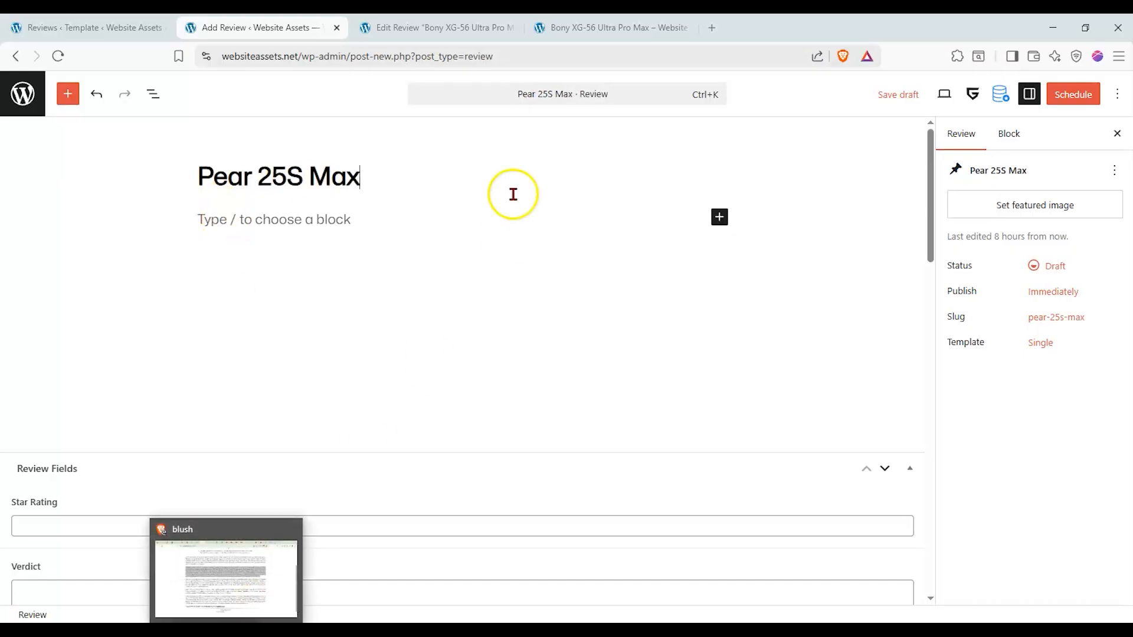
Paste the "Nam viverra pharetra consectetur" placeholder paragraph as the review body and set smartphone-2.png as the featured image
{"action": "left_click", "coordinate": [324, 220]}
{"action": "type", "text": "Nam viverra pharetra consectetur. Curabitur ultricies nisl et varius dignissim. Sed tempus venenatis placerat. Donec id finibus ex. Praesent tempor elementum facilisis. In hac habitasse platea dictumst. Integer faucibus lobortis est, sit amet pretium justo venenatis a. Donec vel velit quis lacus fringilla tristique. Curabitur id enim ac leo tristique elementum. Ut efficitur quis augue ac sodales. Aenean congue, augue in placerat bibendum, lorem neque vulputate felis, at posuere ex libero id nisl. Morbi iaculis tempus leo. Aliquam in mauris id lorem fermentum pulvinar sit amet eget nulla."}
{"action": "left_click", "coordinate": [733, 243]}
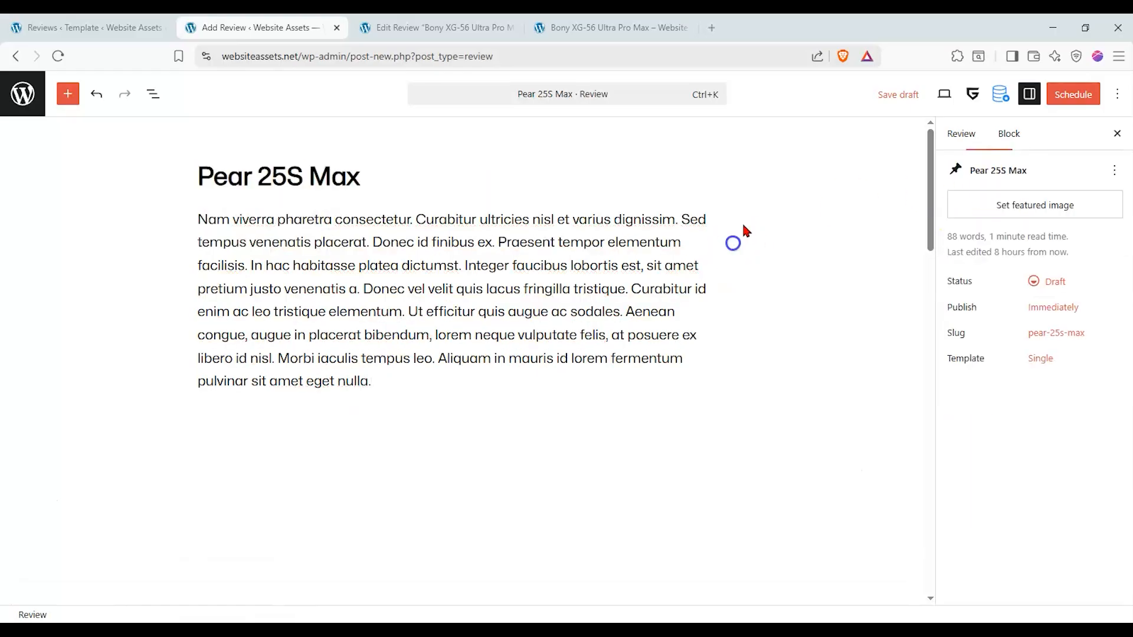
{"action": "left_click", "coordinate": [962, 205]}
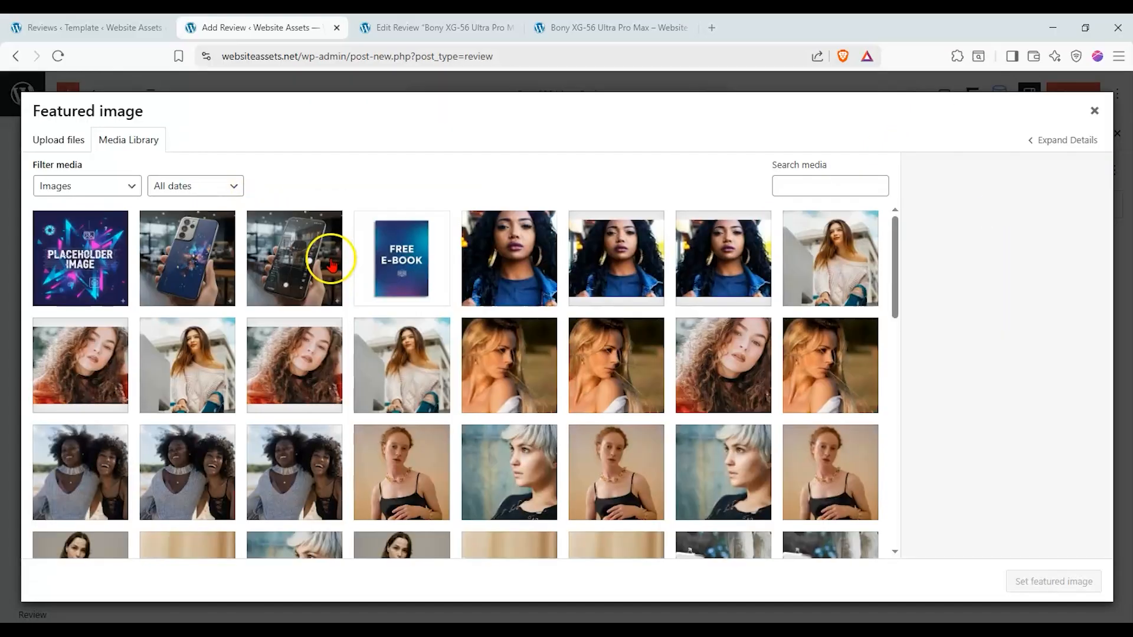
{"action": "left_click", "coordinate": [321, 255]}
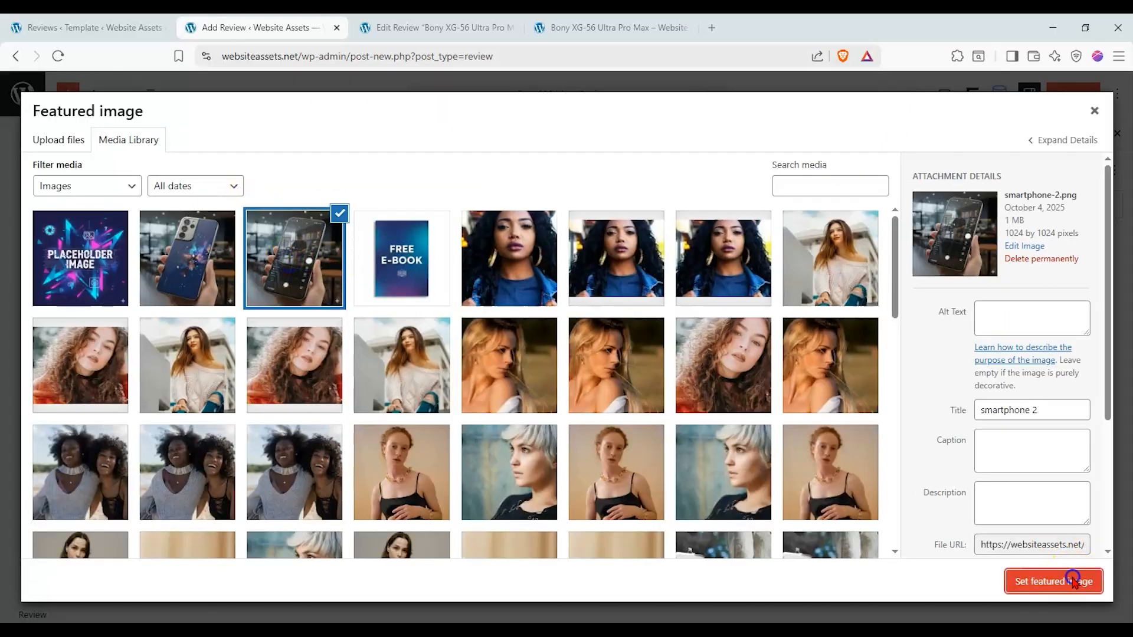
{"action": "left_click", "coordinate": [1062, 581]}
Change the Pear 25S Max review's template to Reviews
{"action": "scroll", "coordinate": [747, 405], "scroll_direction": "down", "scroll_amount": 10}
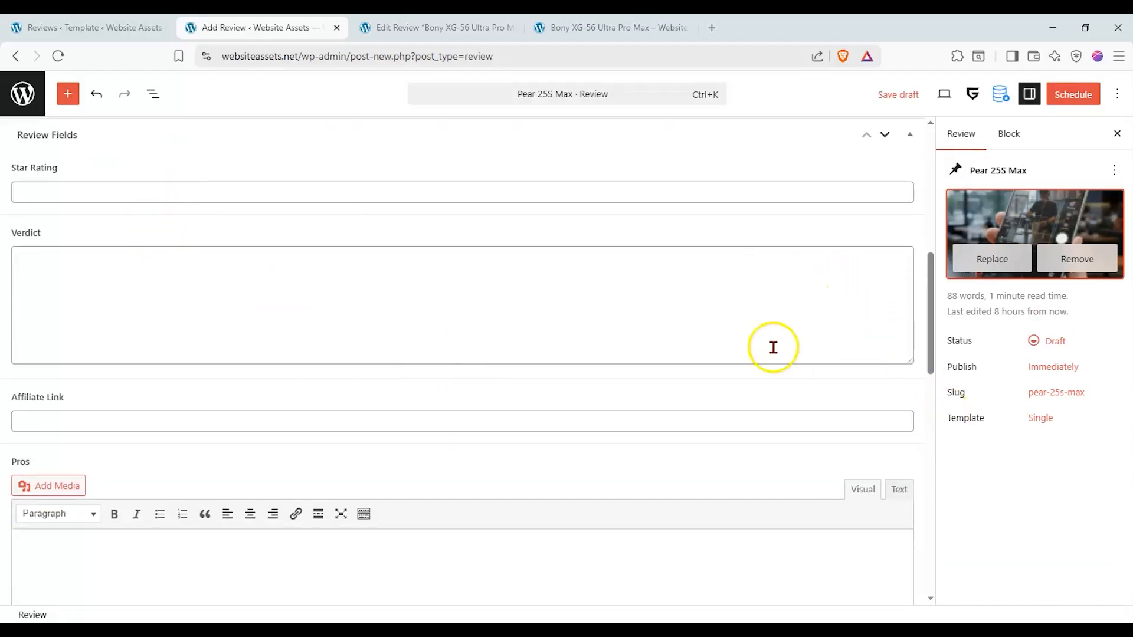
{"action": "scroll", "coordinate": [856, 378], "scroll_direction": "up", "scroll_amount": 3}
{"action": "left_click", "coordinate": [1040, 418]}
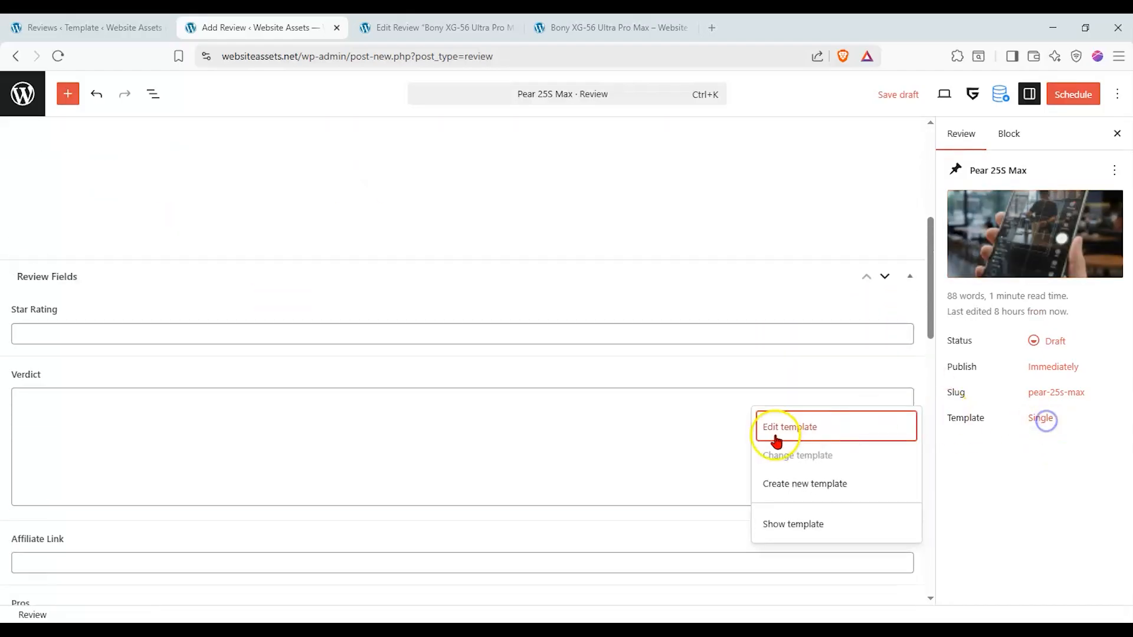
{"action": "left_click", "coordinate": [802, 457]}
{"action": "left_click", "coordinate": [228, 306]}
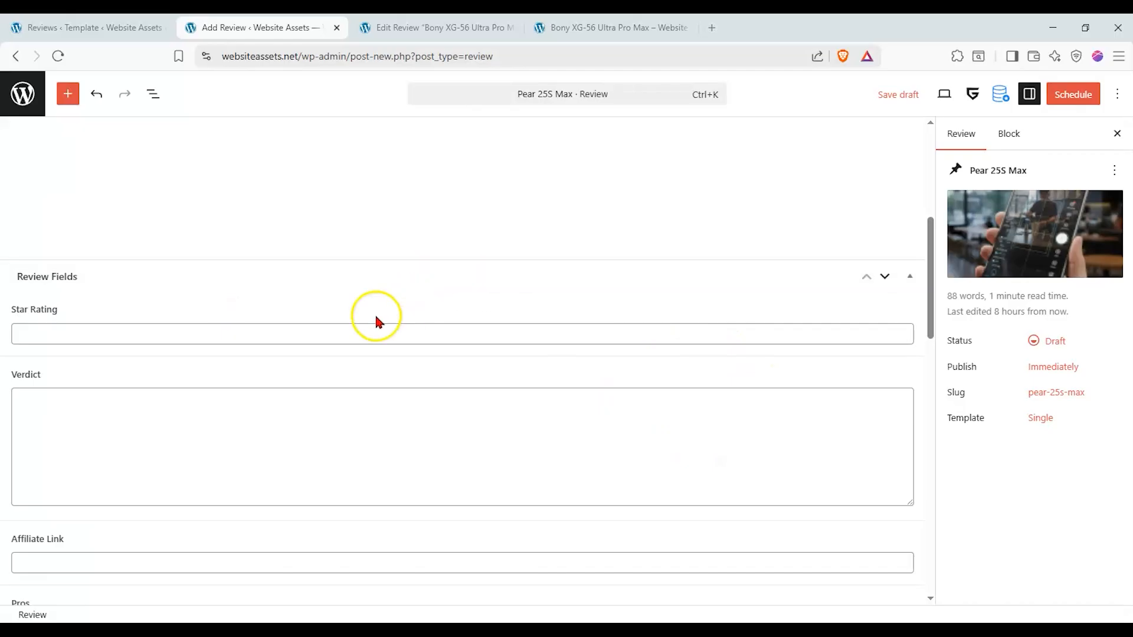
Set the star rating to 2.7 and enter "It's alright." in quotation marks as the verdict
{"action": "left_click", "coordinate": [351, 334]}
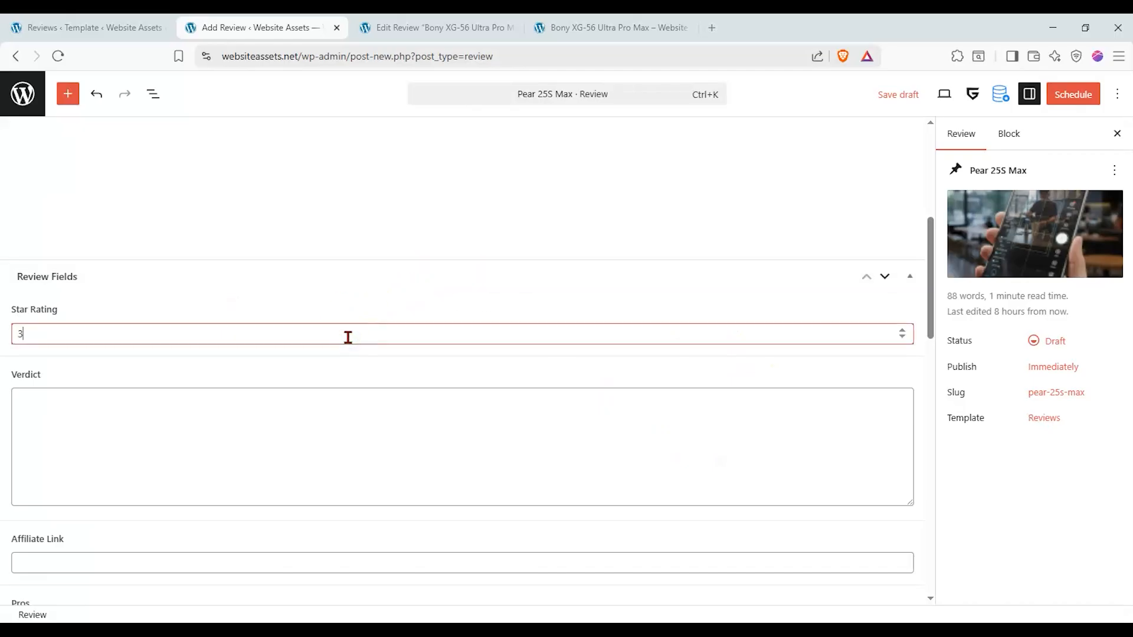
{"action": "scroll", "coordinate": [315, 337], "scroll_direction": "down", "scroll_amount": 1}
{"action": "left_click", "coordinate": [296, 346]}
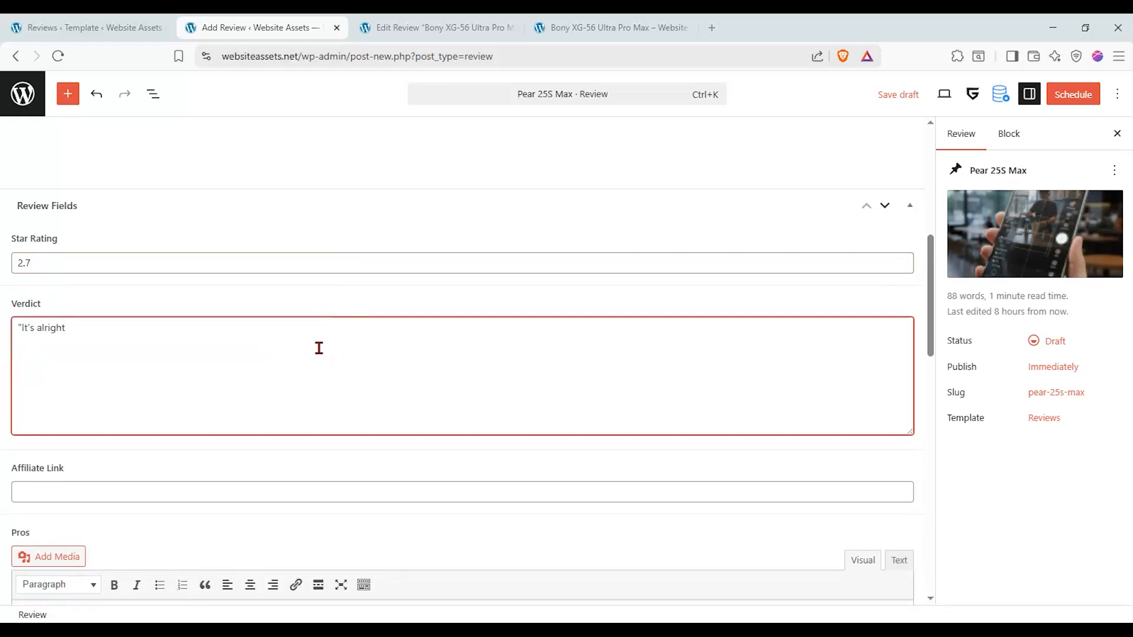
{"action": "scroll", "coordinate": [30, 404], "scroll_direction": "down", "scroll_amount": 1}
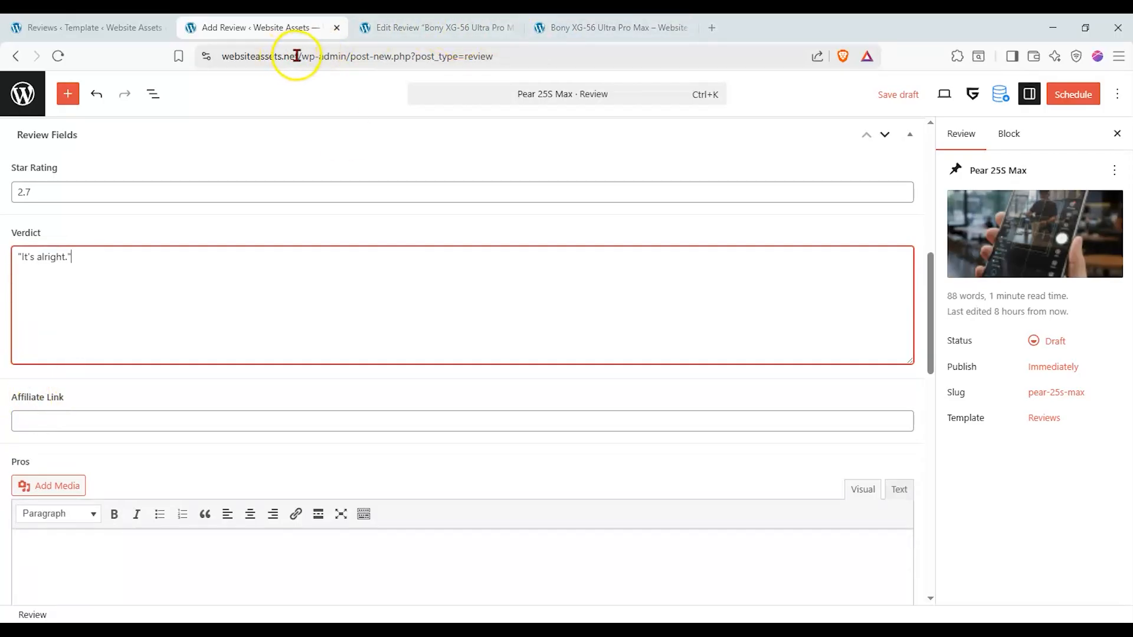
{"action": "left_click_drag", "start_coordinate": [297, 56], "coordinate": [141, 59]}
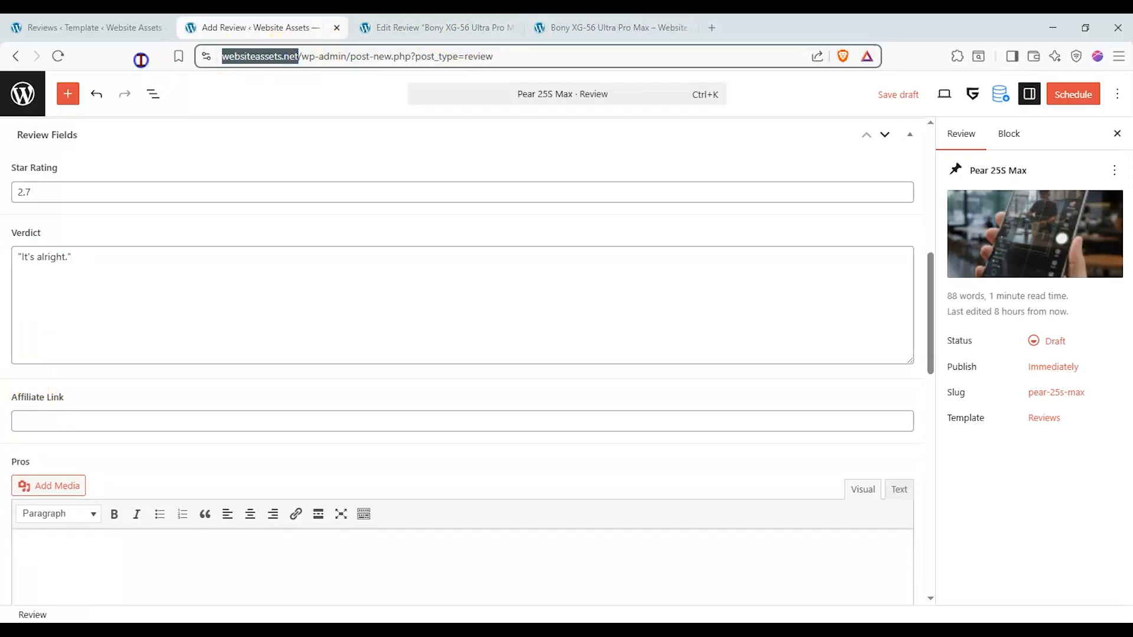
{"action": "left_click", "coordinate": [80, 424]}
{"action": "left_click", "coordinate": [83, 455]}
{"action": "scroll", "coordinate": [83, 454], "scroll_direction": "down", "scroll_amount": 3}
Fill the Pros field with a numbered list of a, b and c
{"action": "left_click", "coordinate": [79, 451]}
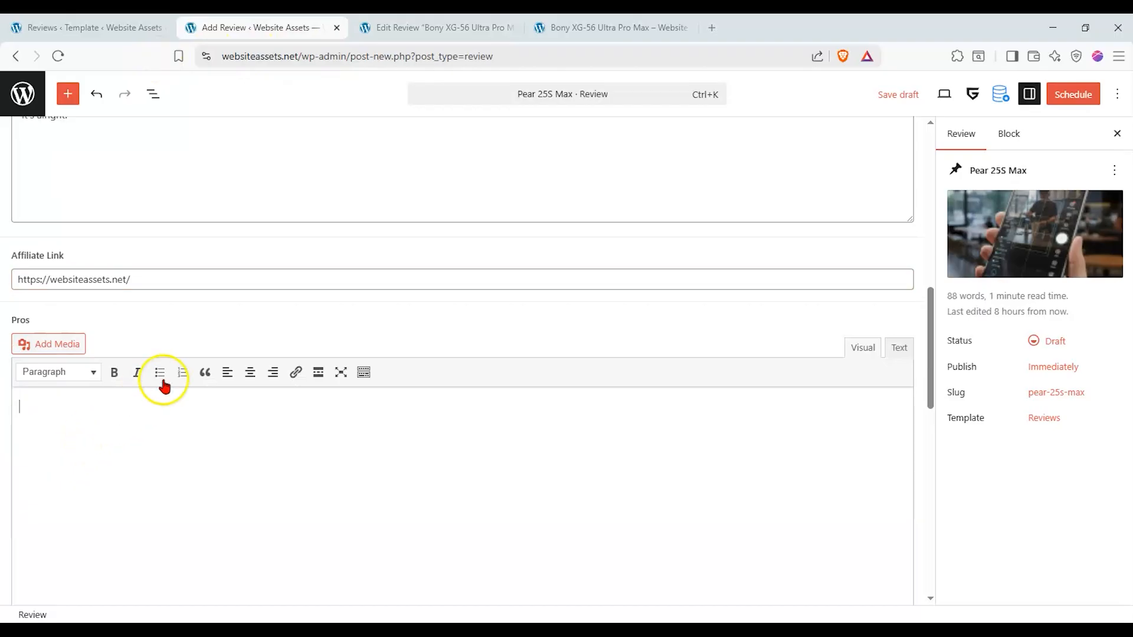
{"action": "left_click", "coordinate": [182, 378]}
{"action": "left_click", "coordinate": [179, 378]}
{"action": "key", "text": "Return"}
{"action": "type", "text": "b"}
{"action": "key", "text": "Return"}
{"action": "type", "text": "c"}
Fill the Cons field with a numbered list of e, f and g
{"action": "scroll", "coordinate": [245, 259], "scroll_direction": "down", "scroll_amount": 5}
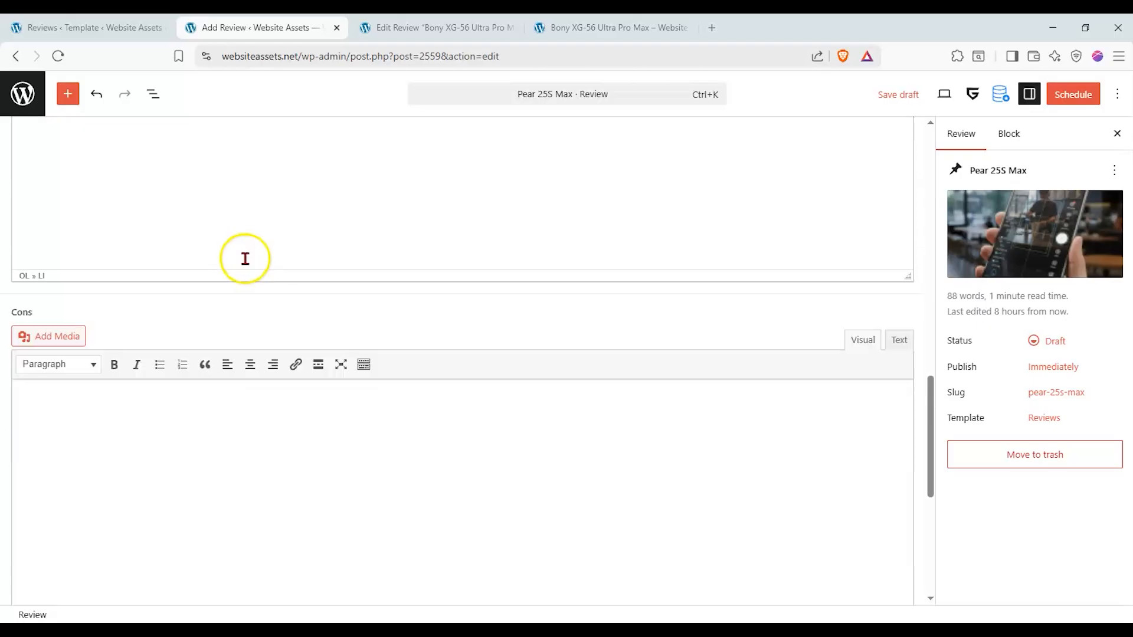
{"action": "type", "text": "e"}
{"action": "key", "text": "Return"}
{"action": "type", "text": "f"}
{"action": "key", "text": "Return"}
{"action": "type", "text": "g"}
Fill the Tech Specs field with a bulleted list of a, b, c, d, e and f, and publish the review
{"action": "scroll", "coordinate": [278, 430], "scroll_direction": "down", "scroll_amount": 6}
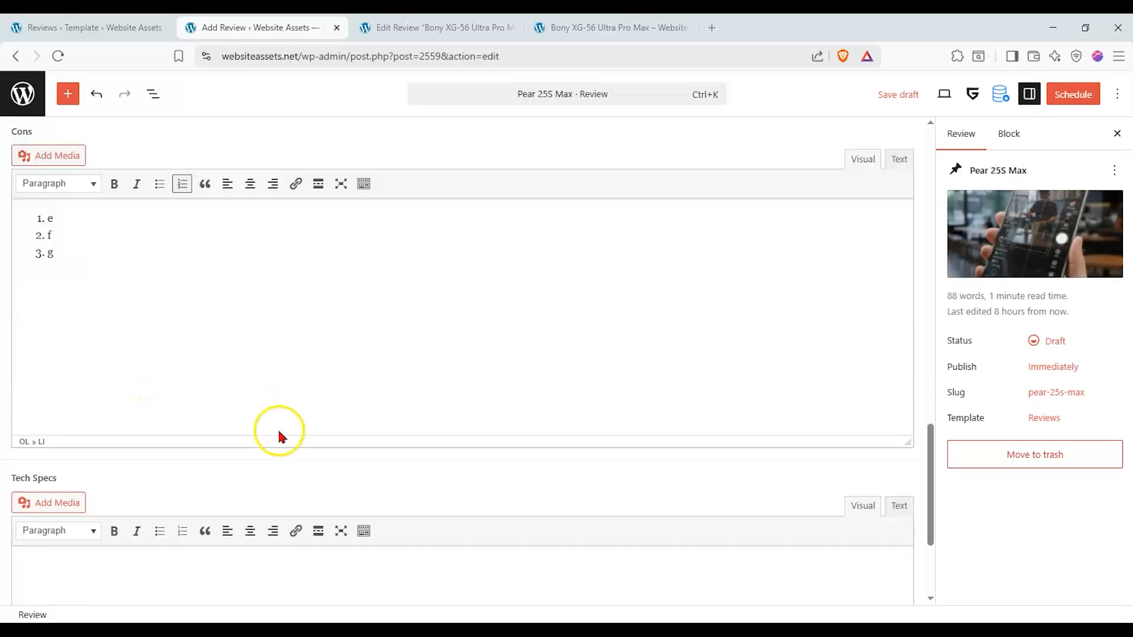
{"action": "left_click", "coordinate": [240, 471]}
{"action": "left_click", "coordinate": [159, 329]}
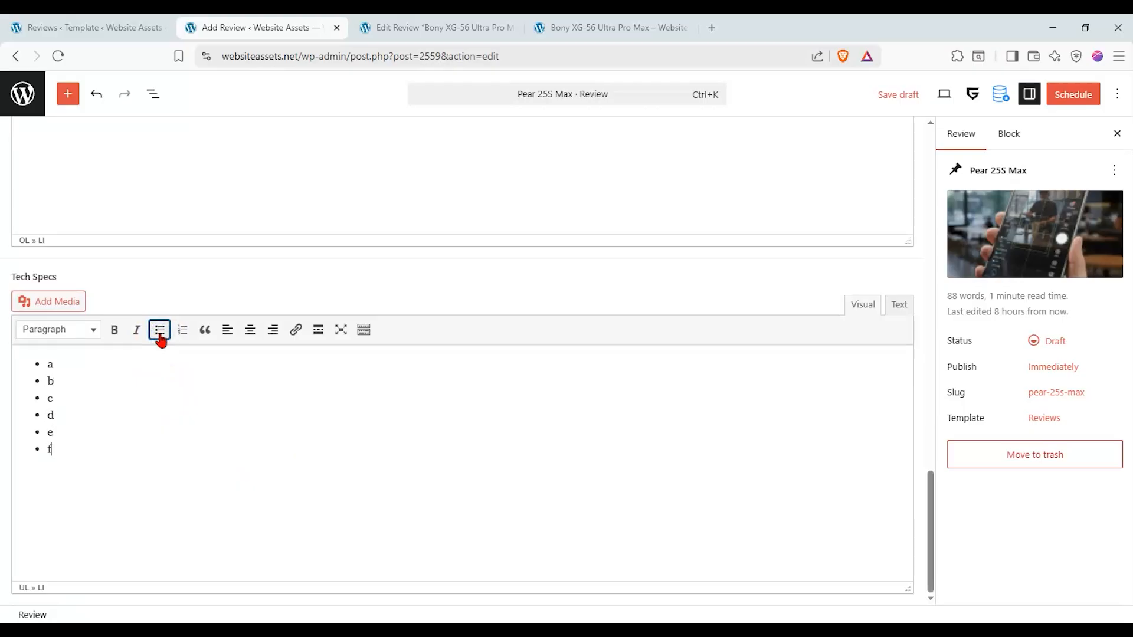
{"action": "scroll", "coordinate": [151, 430], "scroll_direction": "up", "scroll_amount": 10}
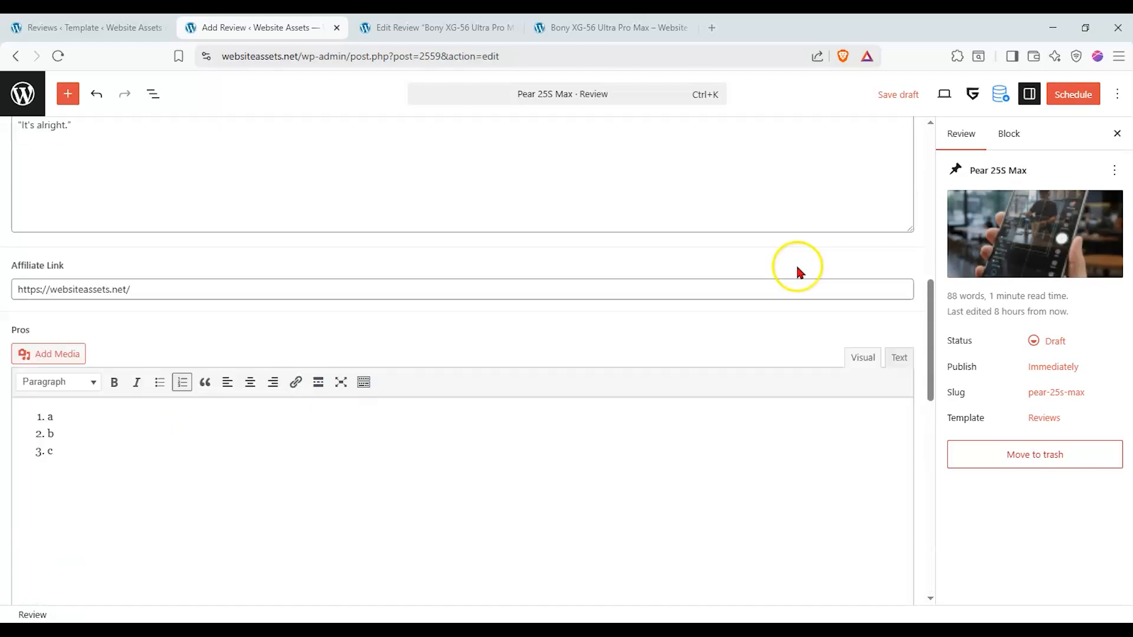
{"action": "left_click", "coordinate": [1050, 96]}
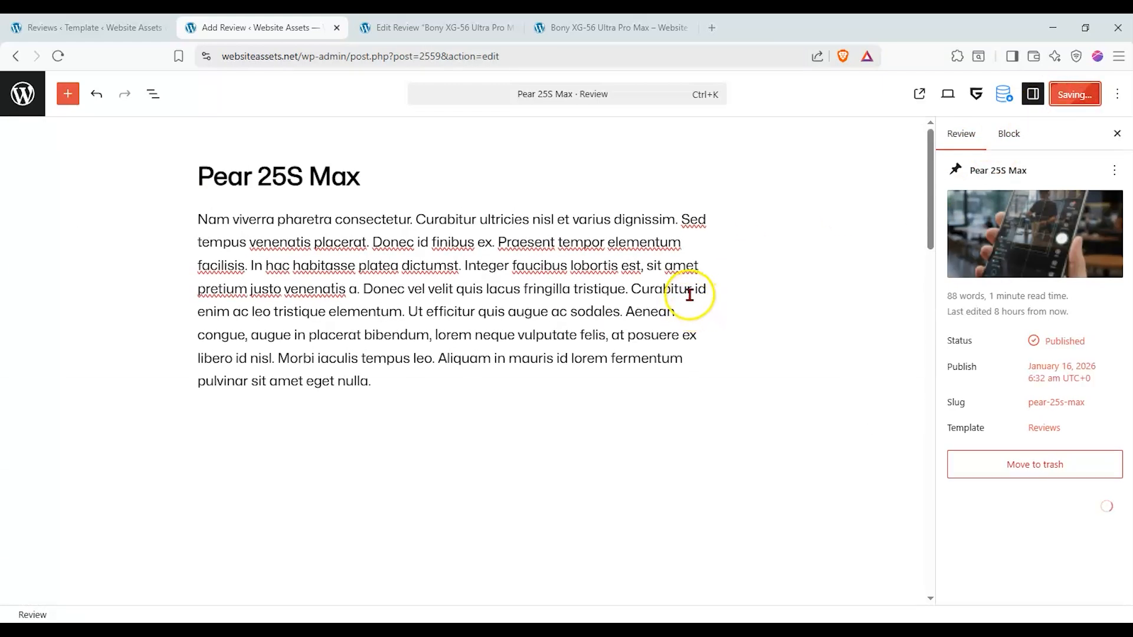
Open the published Pear 25S Max review and look through its rating, editor text, pros, cons and technical specifications
{"action": "left_click", "coordinate": [933, 94]}
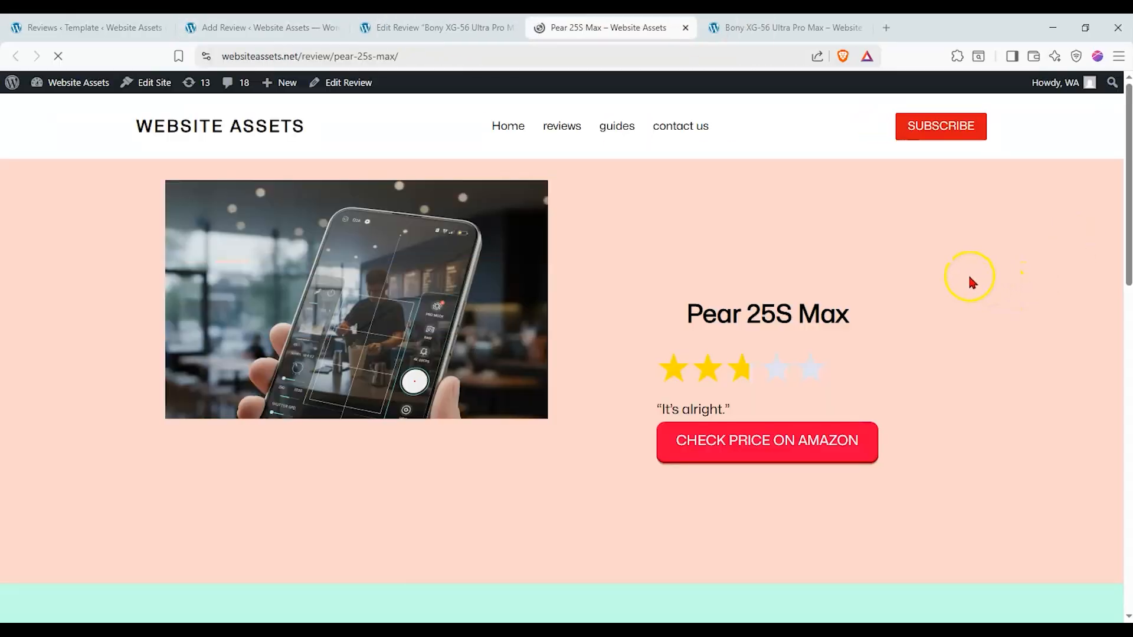
{"action": "scroll", "coordinate": [968, 272], "scroll_direction": "down", "scroll_amount": 10}
{"action": "scroll", "coordinate": [961, 263], "scroll_direction": "down", "scroll_amount": 2}
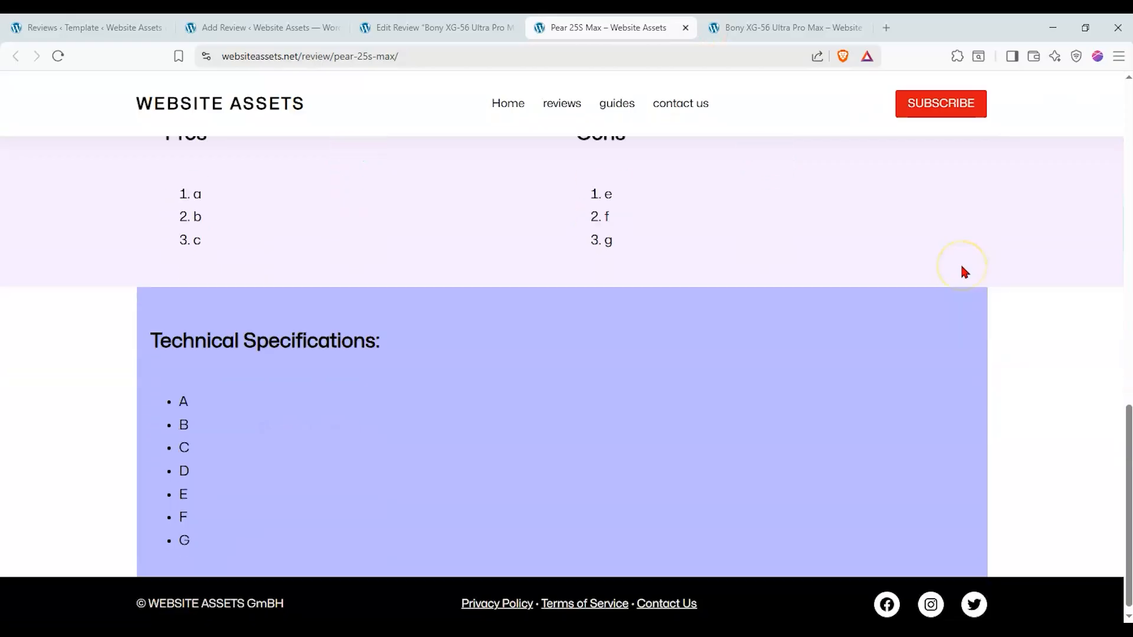
{"action": "scroll", "coordinate": [957, 263], "scroll_direction": "up", "scroll_amount": 5}
{"action": "scroll", "coordinate": [958, 268], "scroll_direction": "up", "scroll_amount": 8}
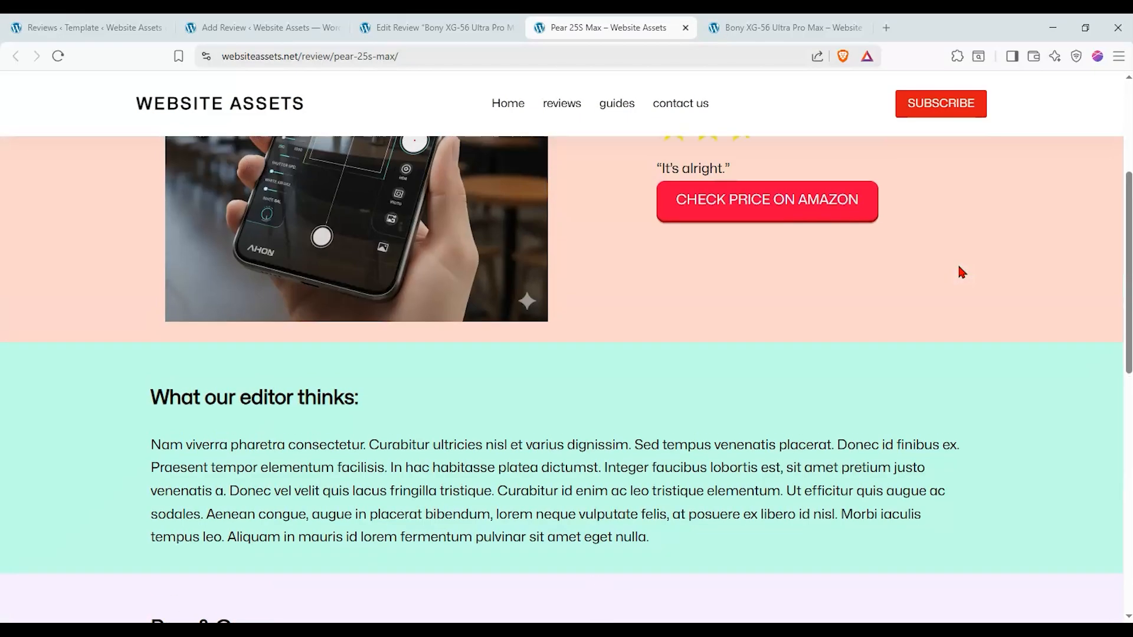
Compare the "What our editor thinks" section between the published Pear 25S Max and Bony XG-56 Ultra Pro Max reviews
{"action": "key", "text": "ctrl+Tab"}
{"action": "left_click", "coordinate": [607, 27]}
{"action": "left_click", "coordinate": [750, 24]}
{"action": "left_click", "coordinate": [672, 26]}
{"action": "left_click", "coordinate": [737, 27]}
{"action": "scroll", "coordinate": [708, 215], "scroll_direction": "down", "scroll_amount": 5}
{"action": "scroll", "coordinate": [702, 148], "scroll_direction": "down", "scroll_amount": 1}
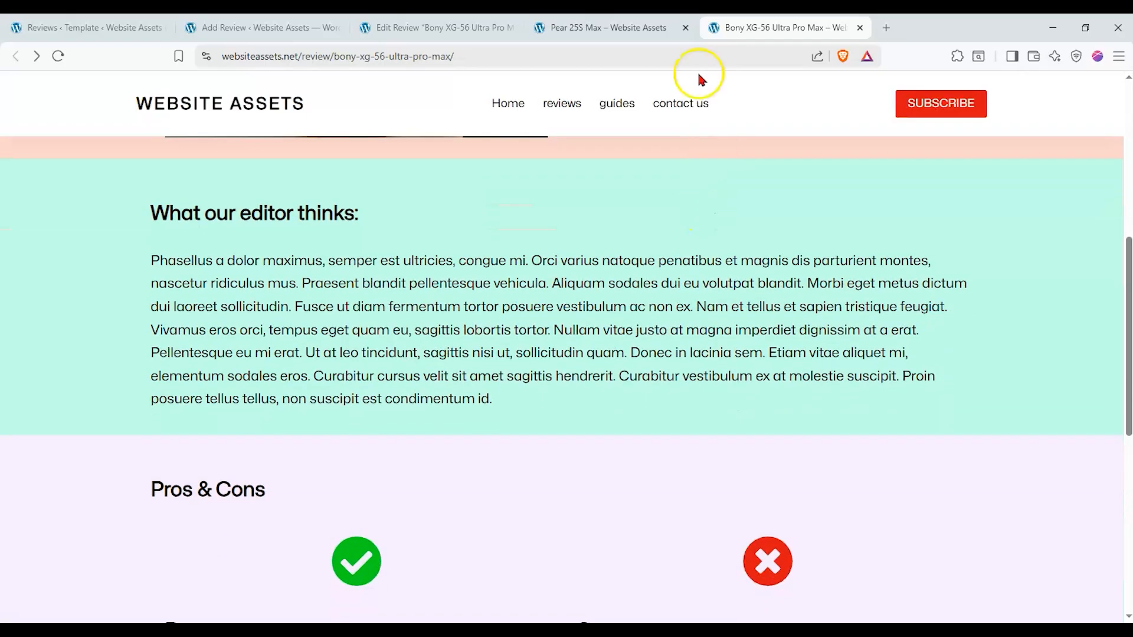
{"action": "left_click", "coordinate": [673, 27]}
{"action": "scroll", "coordinate": [722, 165], "scroll_direction": "down", "scroll_amount": 6}
{"action": "left_click", "coordinate": [766, 27]}
{"action": "left_click", "coordinate": [672, 28]}
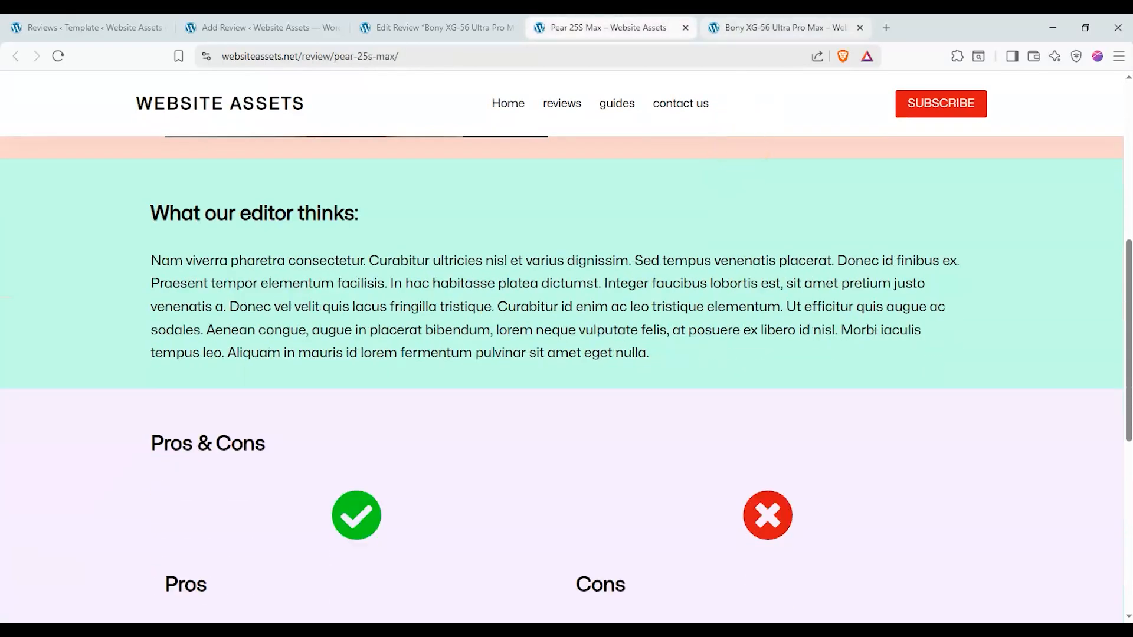
Compare the lower sections of both published reviews, from Pros & Cons down to Technical Specifications
{"action": "scroll", "coordinate": [678, 224], "scroll_direction": "down", "scroll_amount": 3}
{"action": "left_click", "coordinate": [750, 27]}
{"action": "scroll", "coordinate": [672, 236], "scroll_direction": "down", "scroll_amount": 3}
{"action": "left_click", "coordinate": [608, 28]}
{"action": "left_click", "coordinate": [760, 27]}
{"action": "left_click", "coordinate": [607, 27]}
{"action": "left_click", "coordinate": [771, 27]}
{"action": "scroll", "coordinate": [733, 384], "scroll_direction": "down", "scroll_amount": 1}
{"action": "left_click", "coordinate": [639, 27]}
{"action": "scroll", "coordinate": [685, 271], "scroll_direction": "down", "scroll_amount": 1}
{"action": "scroll", "coordinate": [685, 272], "scroll_direction": "down", "scroll_amount": 3}
{"action": "left_click", "coordinate": [761, 27]}
{"action": "left_click", "coordinate": [613, 27]}
{"action": "left_click", "coordinate": [761, 28]}
Examine the Bony XG-56 Ultra Pro Max review's editing page and the sections of the Reviews template
{"action": "left_click", "coordinate": [425, 27]}
{"action": "scroll", "coordinate": [373, 188], "scroll_direction": "up", "scroll_amount": 10}
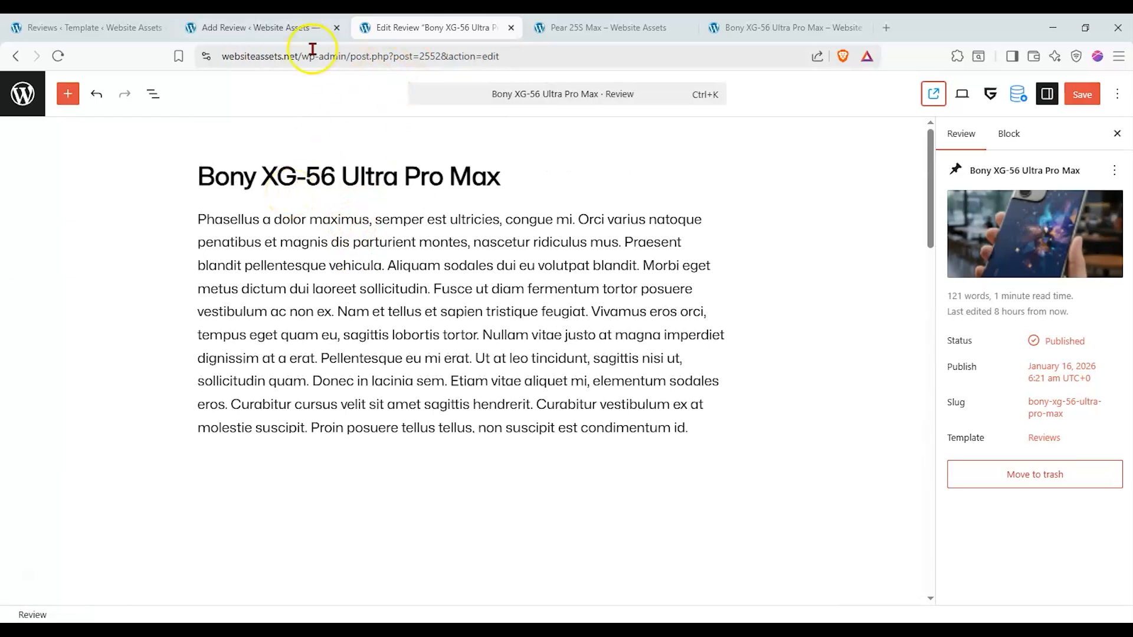
{"action": "left_click", "coordinate": [298, 28]}
{"action": "left_click", "coordinate": [168, 28]}
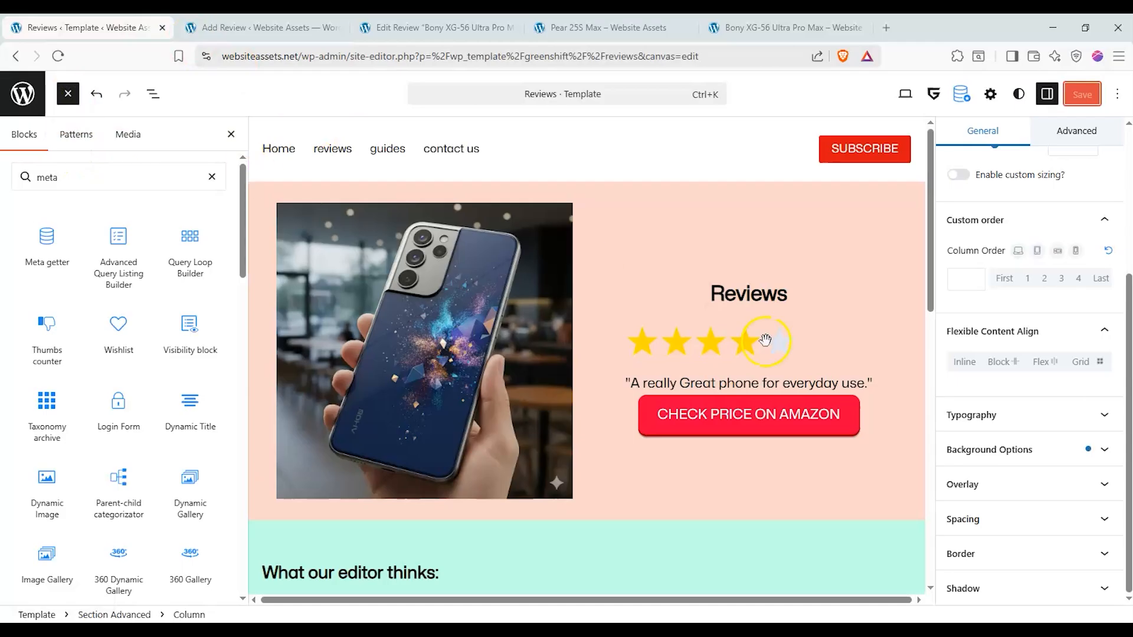
{"action": "scroll", "coordinate": [764, 340], "scroll_direction": "down", "scroll_amount": 5}
Look over the published Bony XG-56 Ultra Pro Max review from top to bottom and the top of the Pear 25S Max review
{"action": "left_click", "coordinate": [784, 27]}
{"action": "scroll", "coordinate": [590, 224], "scroll_direction": "up", "scroll_amount": 10}
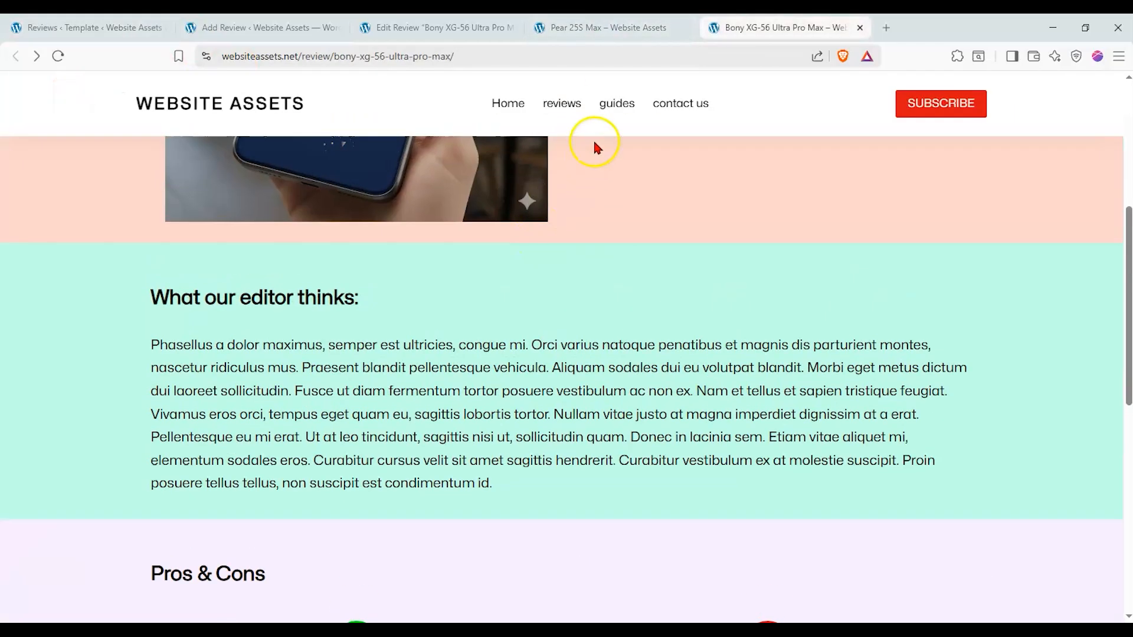
{"action": "scroll", "coordinate": [590, 144], "scroll_direction": "up", "scroll_amount": 6}
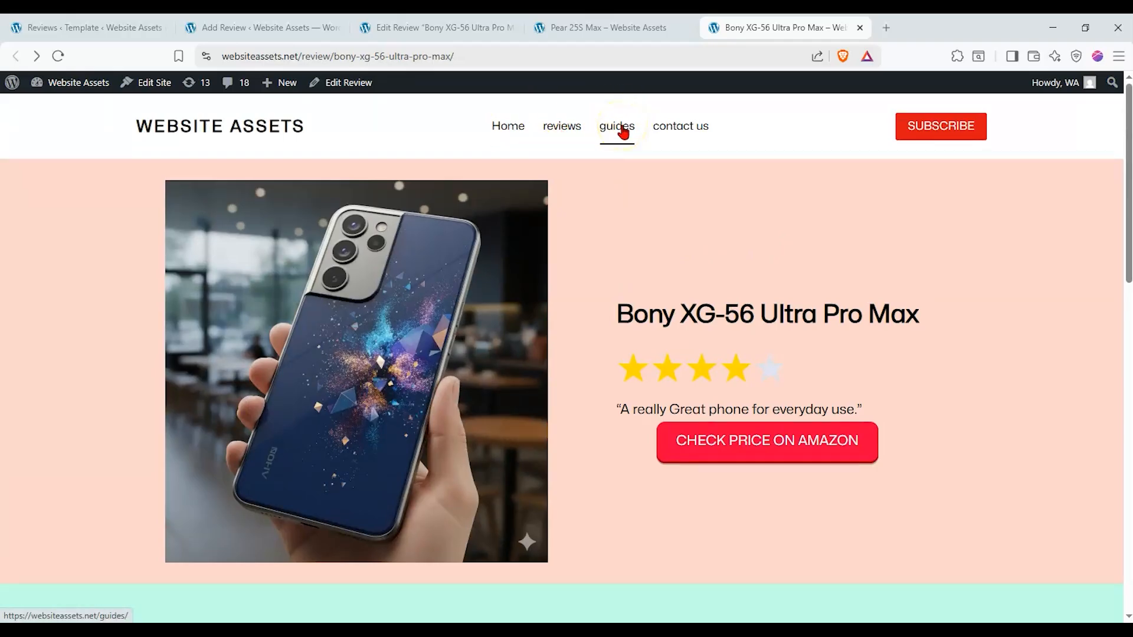
{"action": "scroll", "coordinate": [669, 222], "scroll_direction": "down", "scroll_amount": 5}
{"action": "scroll", "coordinate": [639, 222], "scroll_direction": "up", "scroll_amount": 5}
{"action": "scroll", "coordinate": [639, 227], "scroll_direction": "down", "scroll_amount": 2}
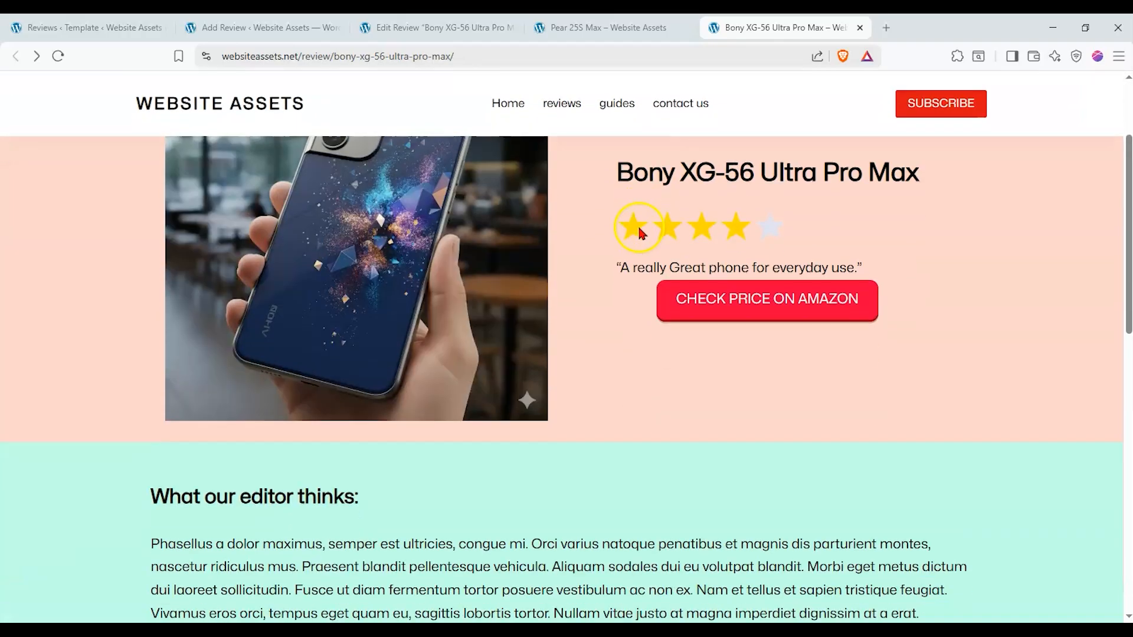
{"action": "scroll", "coordinate": [634, 230], "scroll_direction": "down", "scroll_amount": 10}
{"action": "scroll", "coordinate": [634, 231], "scroll_direction": "up", "scroll_amount": 8}
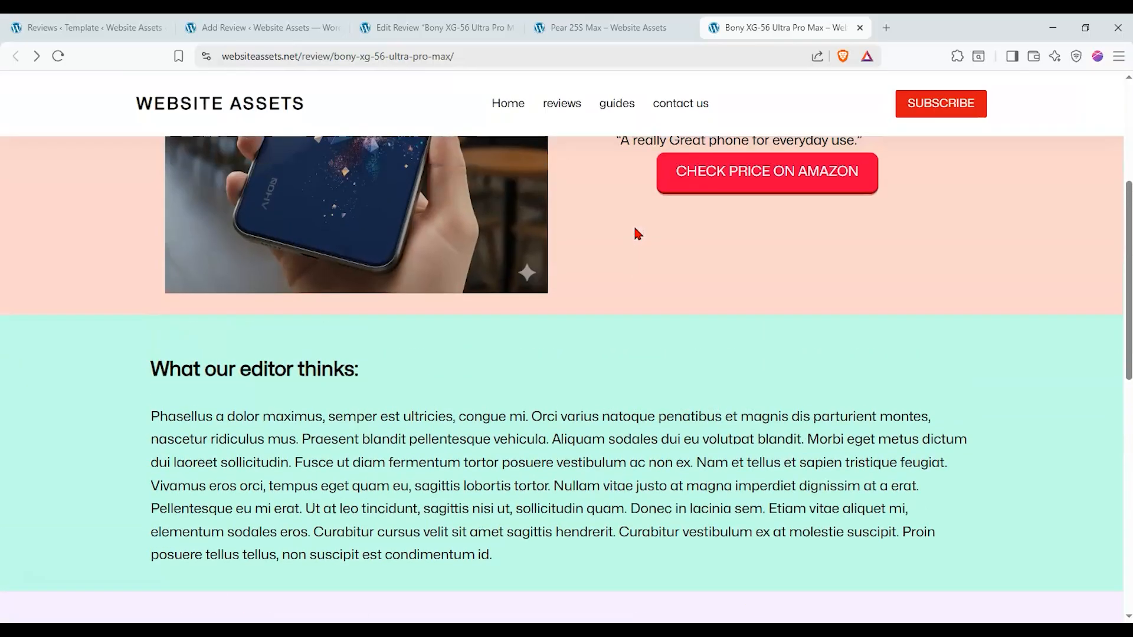
{"action": "scroll", "coordinate": [637, 234], "scroll_direction": "up", "scroll_amount": 5}
{"action": "key", "text": "ctrl+shift+Tab"}
{"action": "scroll", "coordinate": [556, 291], "scroll_direction": "up", "scroll_amount": 8}
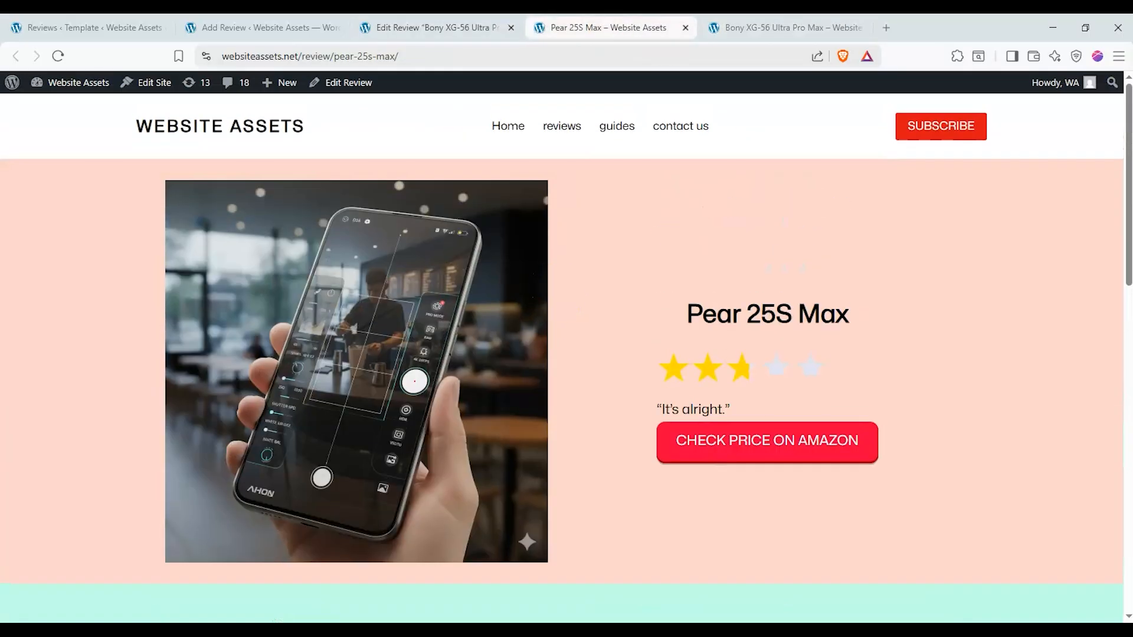
Close both review editing pages and return to the Reviews template
{"action": "key", "text": "ctrl+shift+Tab"}
{"action": "key", "text": "ctrl+shift+Tab"}
{"action": "left_click", "coordinate": [337, 28]}
{"action": "left_click", "coordinate": [337, 28]}
{"action": "left_click", "coordinate": [115, 26]}
Add a Section Advanced block to the Reviews template as its own top-level section between Technical Specifications and the footer
{"action": "scroll", "coordinate": [470, 289], "scroll_direction": "down", "scroll_amount": 4}
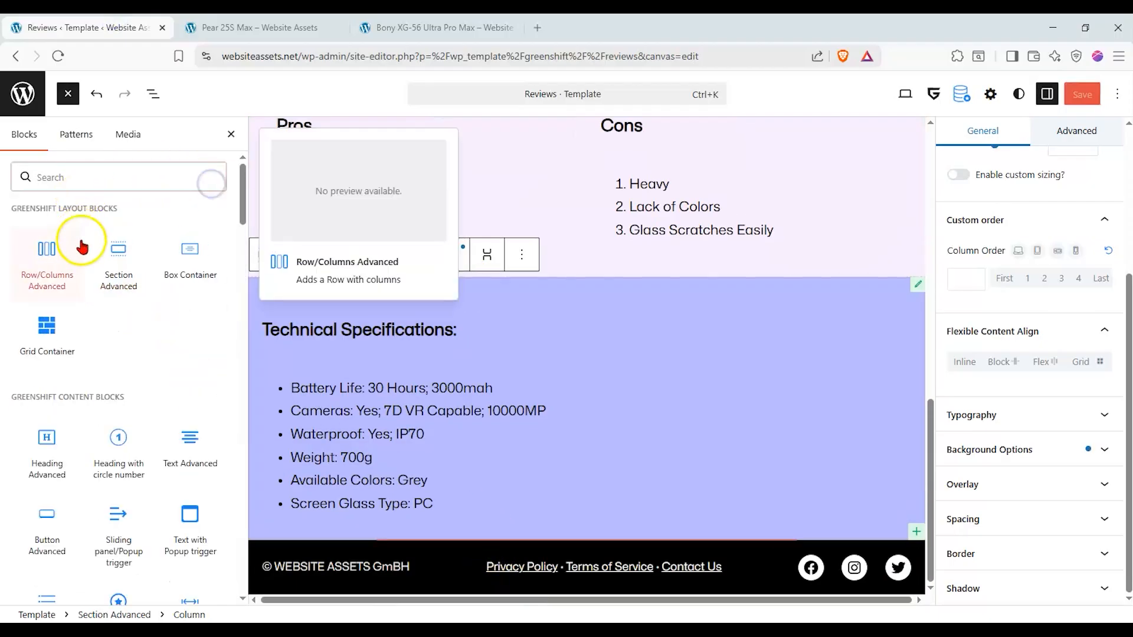
{"action": "left_click_drag", "start_coordinate": [118, 255], "coordinate": [405, 535]}
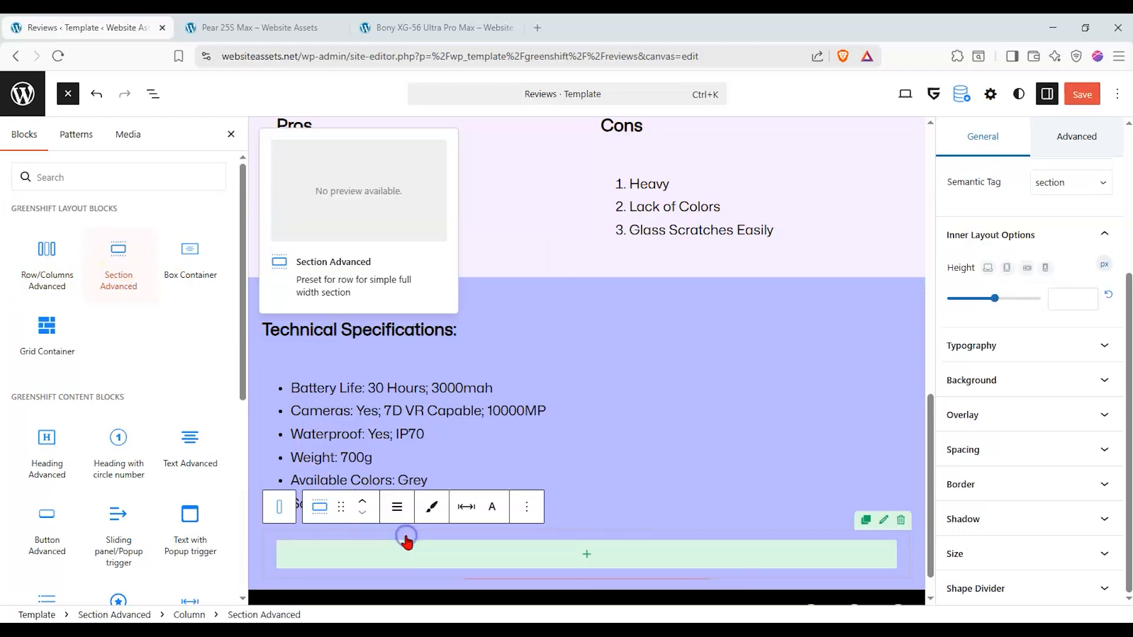
{"action": "left_click", "coordinate": [152, 97]}
{"action": "left_click", "coordinate": [229, 350]}
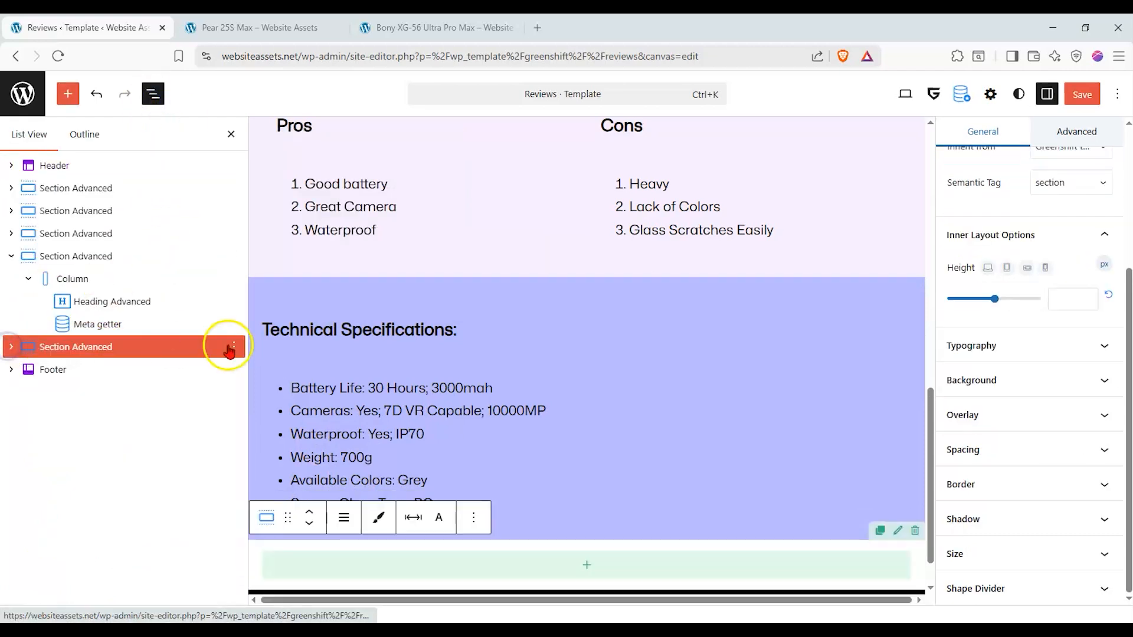
{"action": "scroll", "coordinate": [604, 469], "scroll_direction": "down", "scroll_amount": 2}
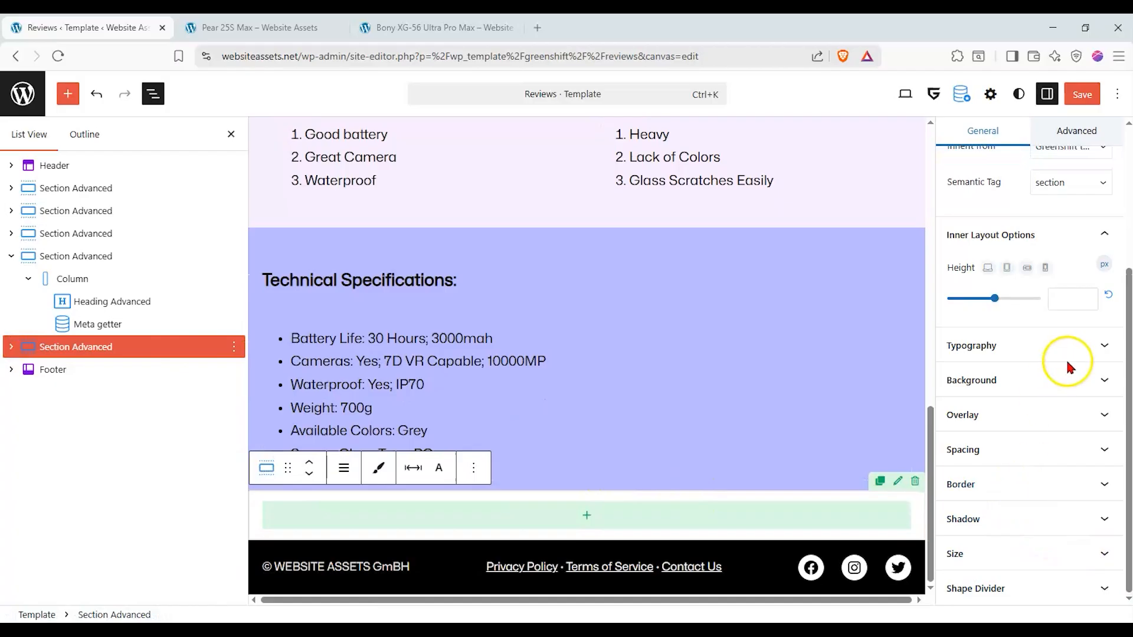
Set the new section's background to a bright yellow color
{"action": "left_click", "coordinate": [1096, 385]}
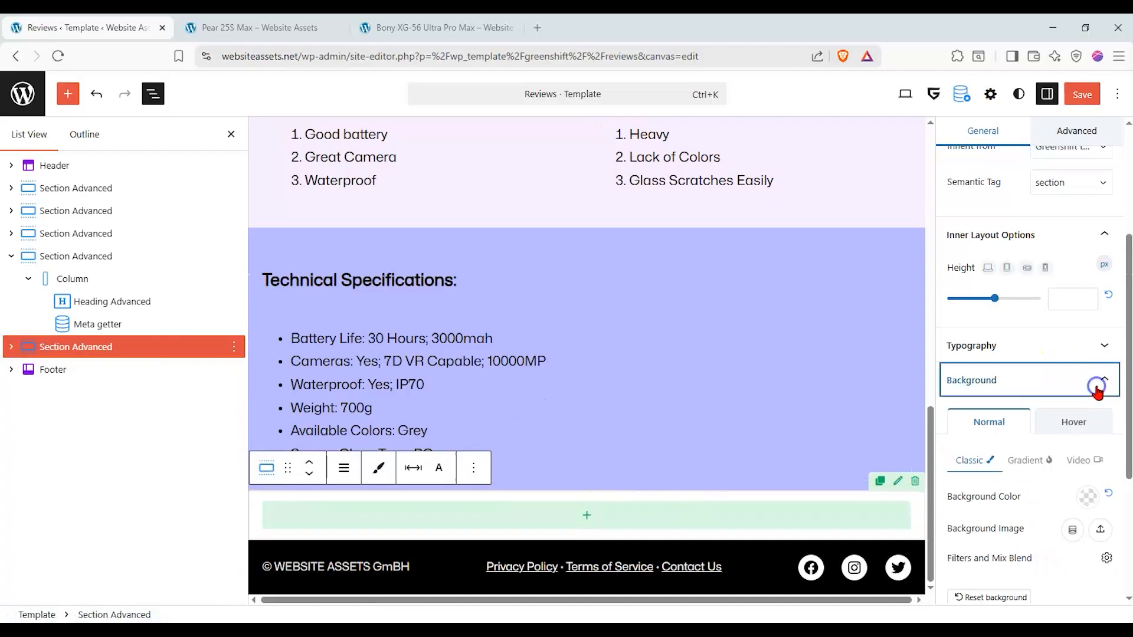
{"action": "left_click", "coordinate": [1088, 498]}
{"action": "scroll", "coordinate": [672, 375], "scroll_direction": "down", "scroll_amount": 15}
{"action": "scroll", "coordinate": [683, 374], "scroll_direction": "up", "scroll_amount": 16}
{"action": "scroll", "coordinate": [683, 373], "scroll_direction": "down", "scroll_amount": 6}
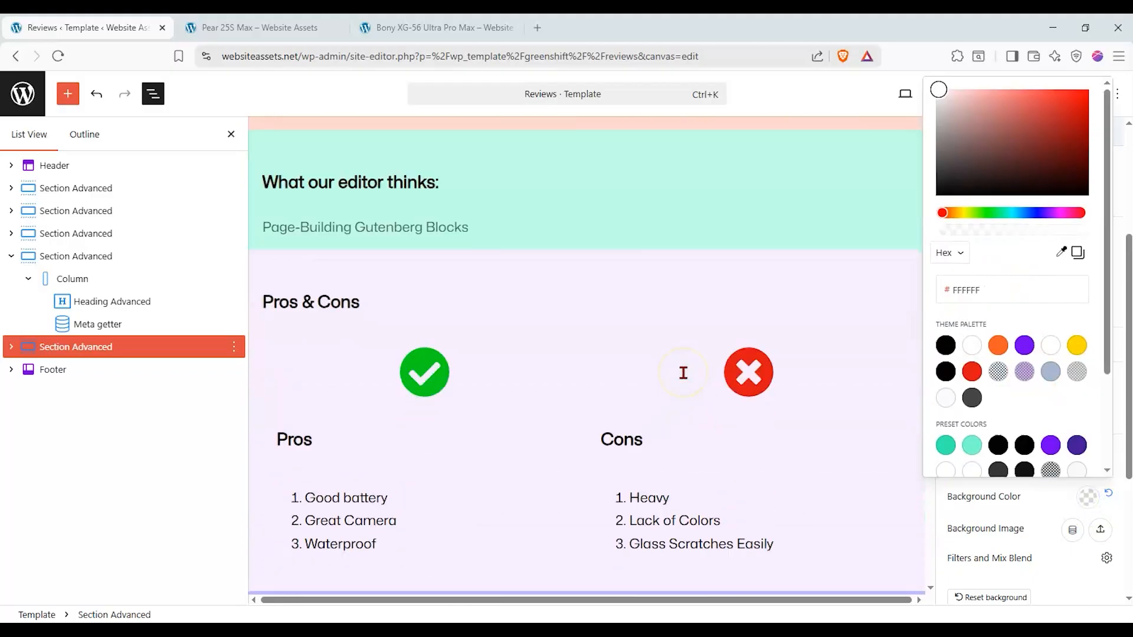
{"action": "scroll", "coordinate": [683, 373], "scroll_direction": "down", "scroll_amount": 6}
{"action": "left_click_drag", "start_coordinate": [944, 213], "coordinate": [967, 212]}
{"action": "left_click", "coordinate": [1060, 89]}
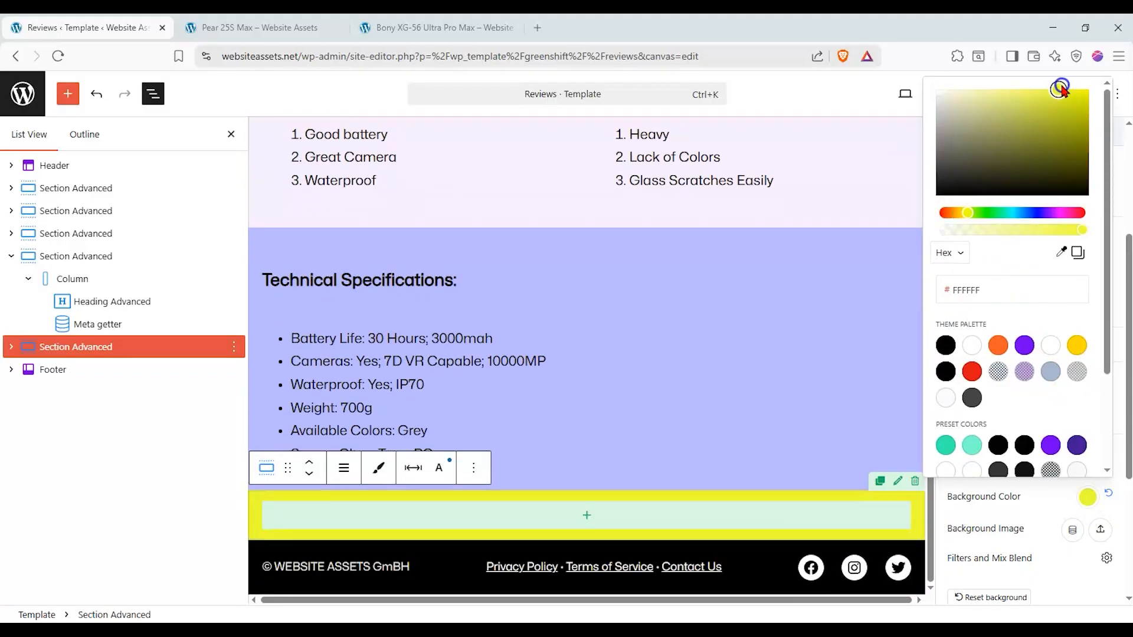
{"action": "left_click", "coordinate": [101, 413]}
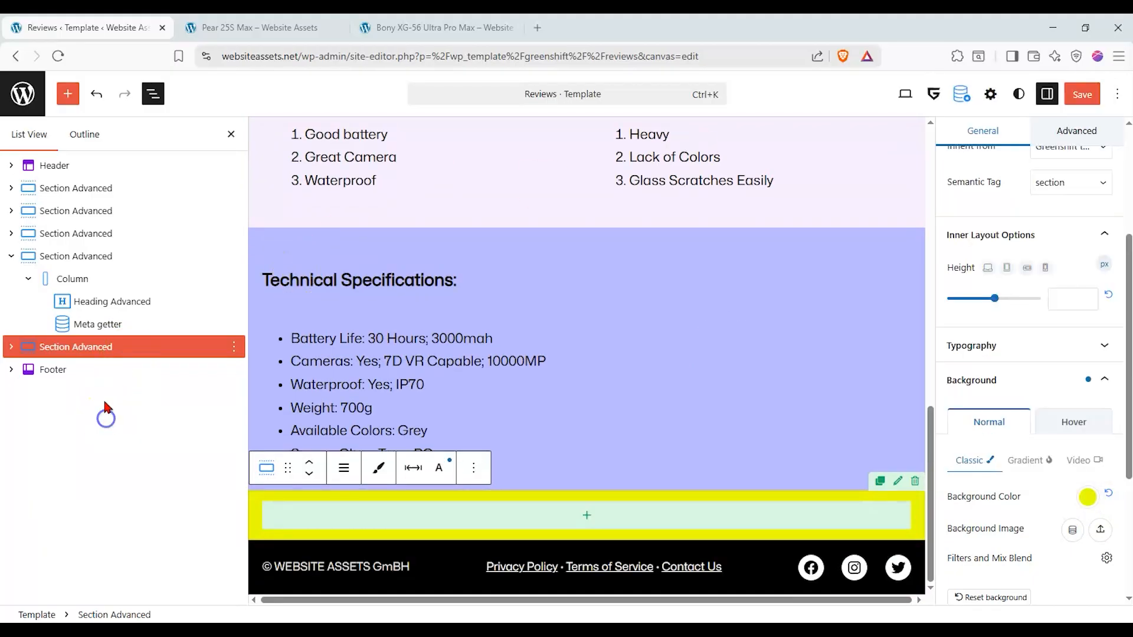
Insert a Row/Columns Advanced block with two equal columns in the yellow section
{"action": "left_click", "coordinate": [12, 347]}
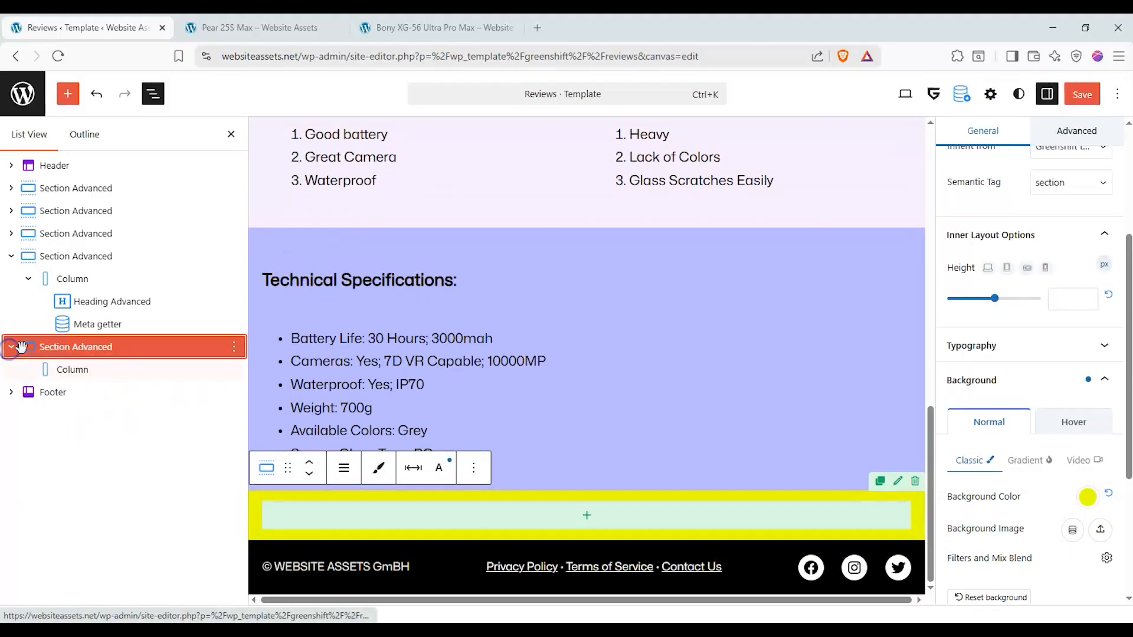
{"action": "left_click", "coordinate": [68, 94]}
{"action": "left_click_drag", "start_coordinate": [50, 256], "coordinate": [619, 513]}
{"action": "left_click", "coordinate": [577, 503]}
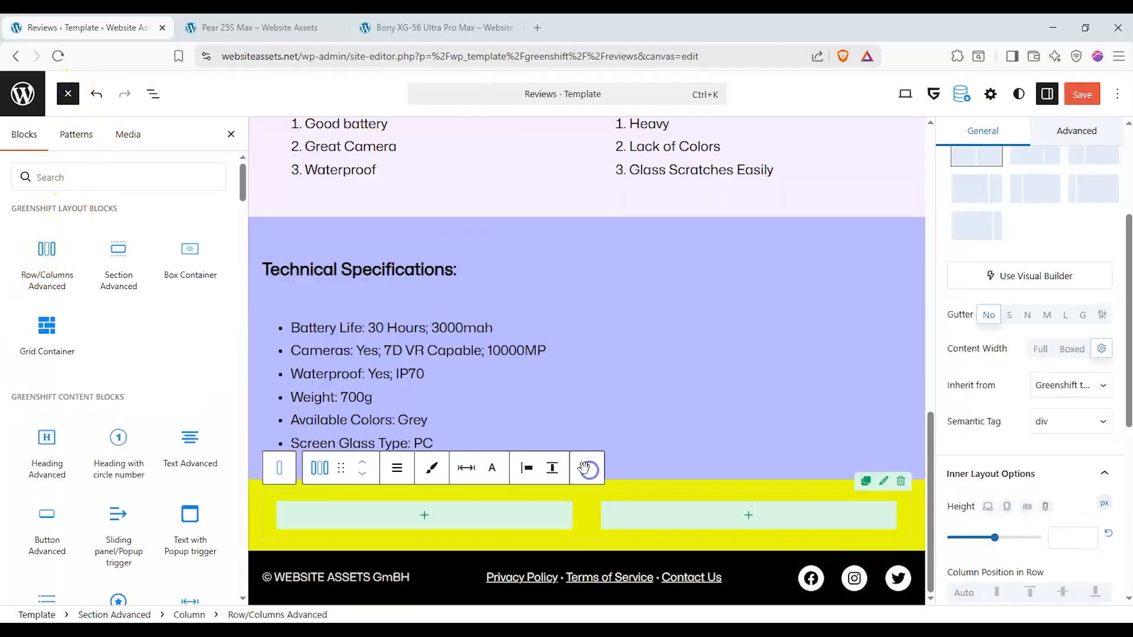
Add a Heading Advanced block to the first column of the yellow section and set its heading tag to H3
{"action": "left_click_drag", "start_coordinate": [46, 440], "coordinate": [490, 506]}
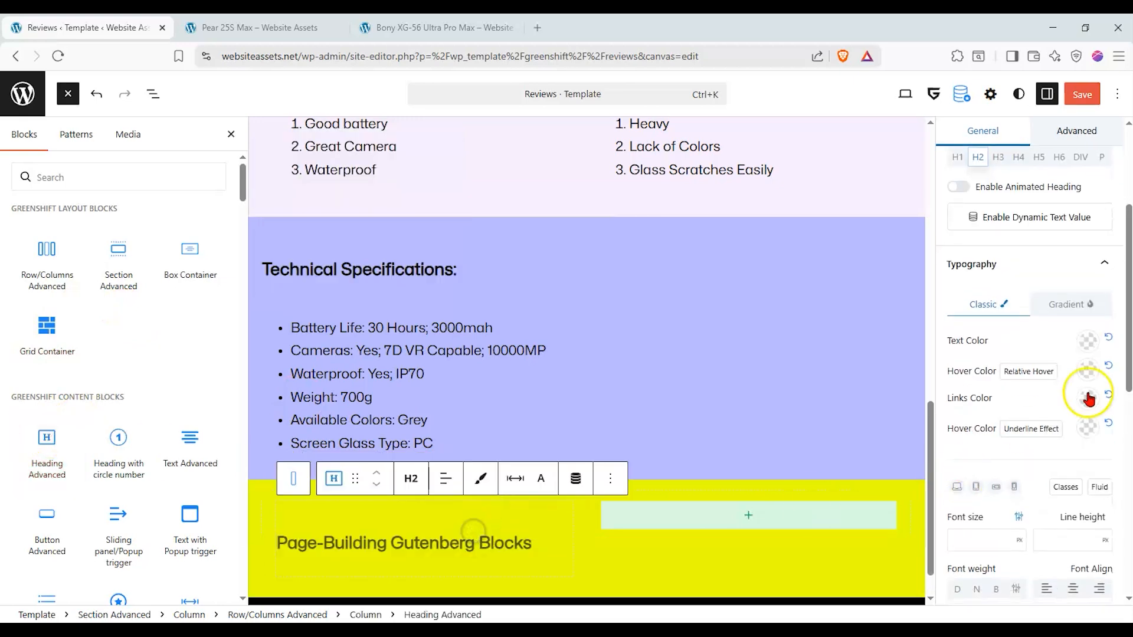
{"action": "scroll", "coordinate": [1062, 372], "scroll_direction": "up", "scroll_amount": 4}
{"action": "left_click", "coordinate": [999, 368]}
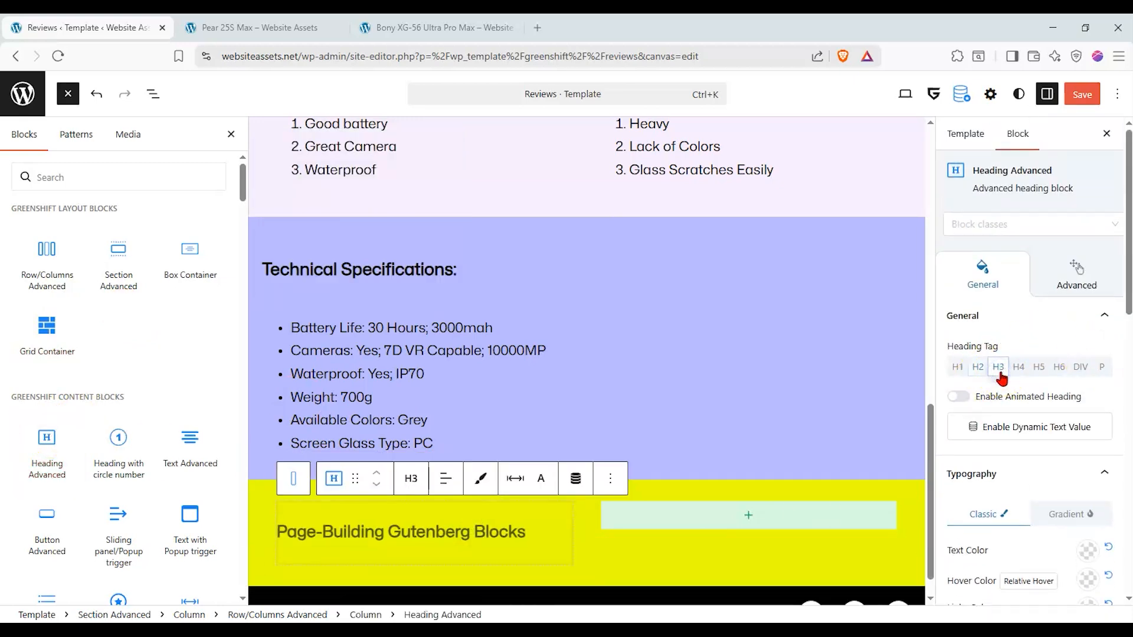
Enable dynamic text for the new heading, using Post data from the Current/Latest source with the Title field
{"action": "left_click", "coordinate": [1027, 426]}
{"action": "left_click", "coordinate": [1009, 474]}
{"action": "scroll", "coordinate": [1001, 411], "scroll_direction": "down", "scroll_amount": 3}
{"action": "left_click", "coordinate": [982, 519]}
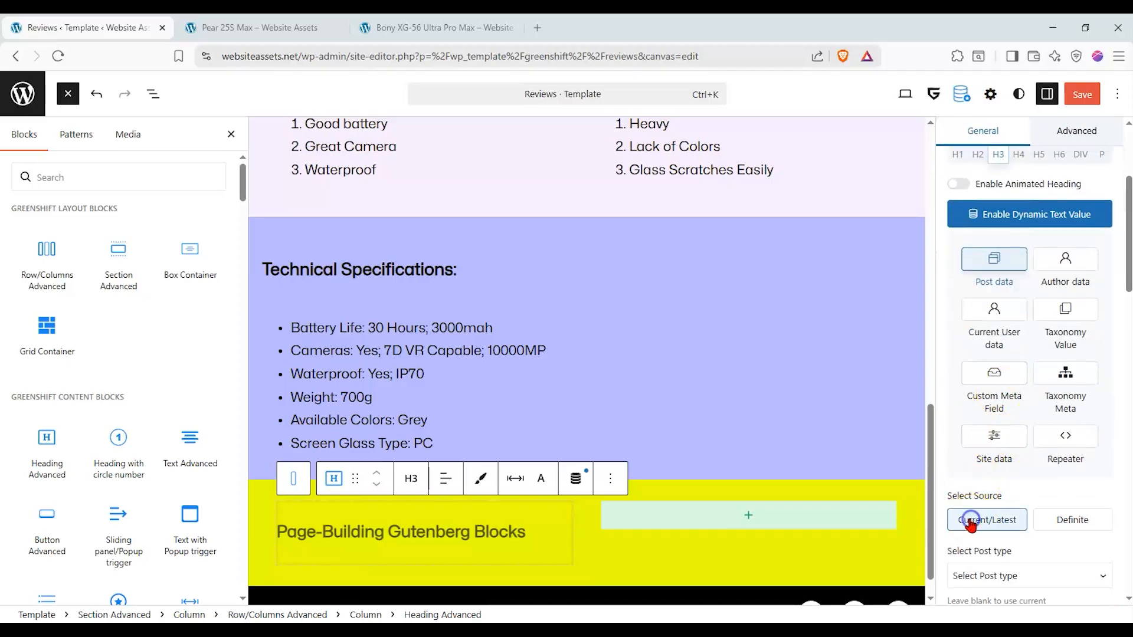
{"action": "scroll", "coordinate": [973, 513], "scroll_direction": "down", "scroll_amount": 2}
{"action": "scroll", "coordinate": [1007, 451], "scroll_direction": "down", "scroll_amount": 1}
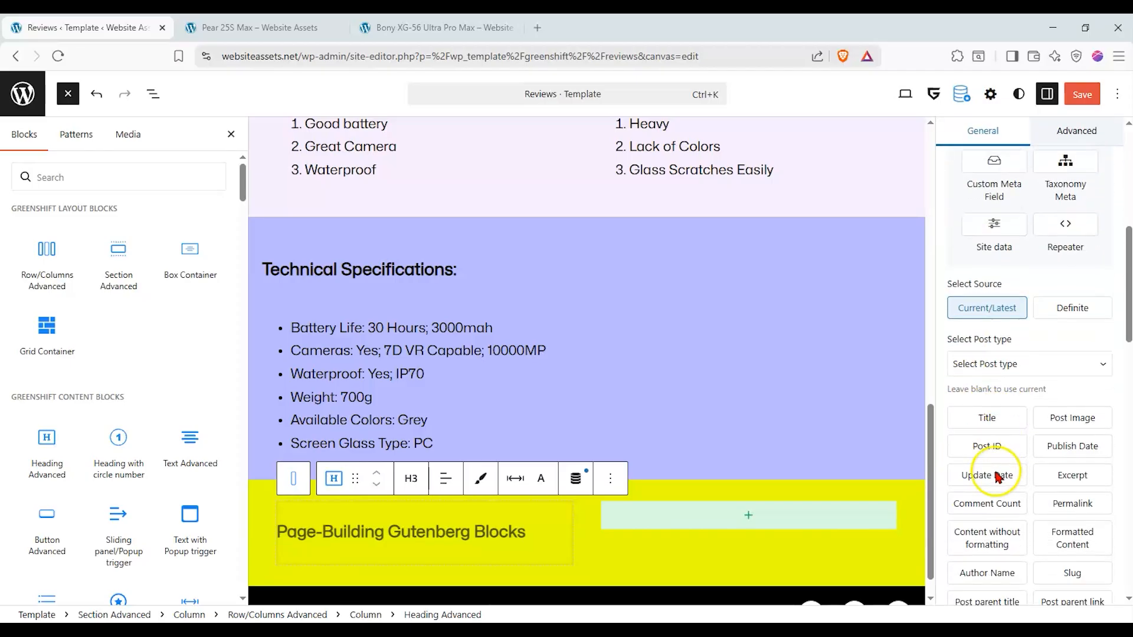
{"action": "left_click", "coordinate": [1003, 419]}
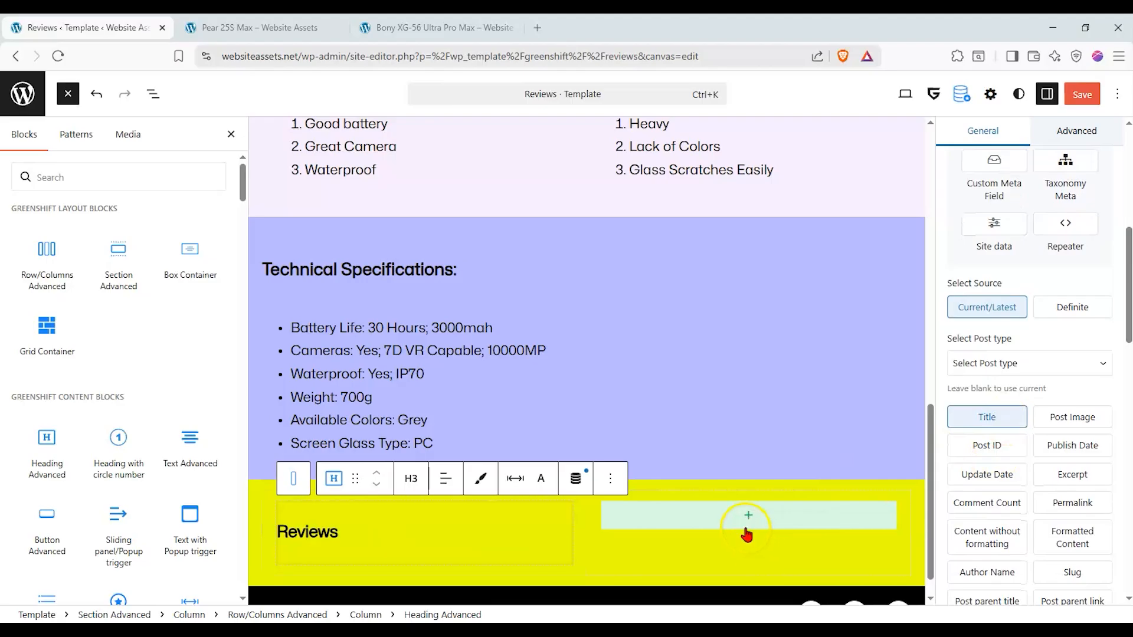
{"action": "scroll", "coordinate": [1037, 424], "scroll_direction": "down", "scroll_amount": 6}
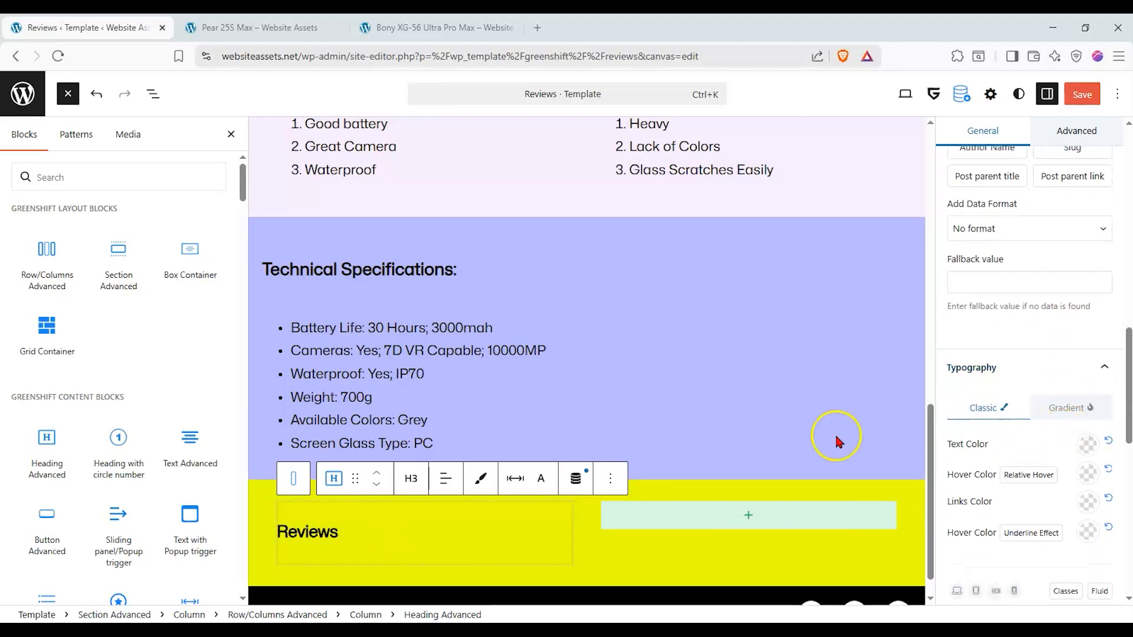
Duplicate the "Check Price on Amazon" button from the first section and move the copy into the yellow section's second column
{"action": "left_click", "coordinate": [660, 520]}
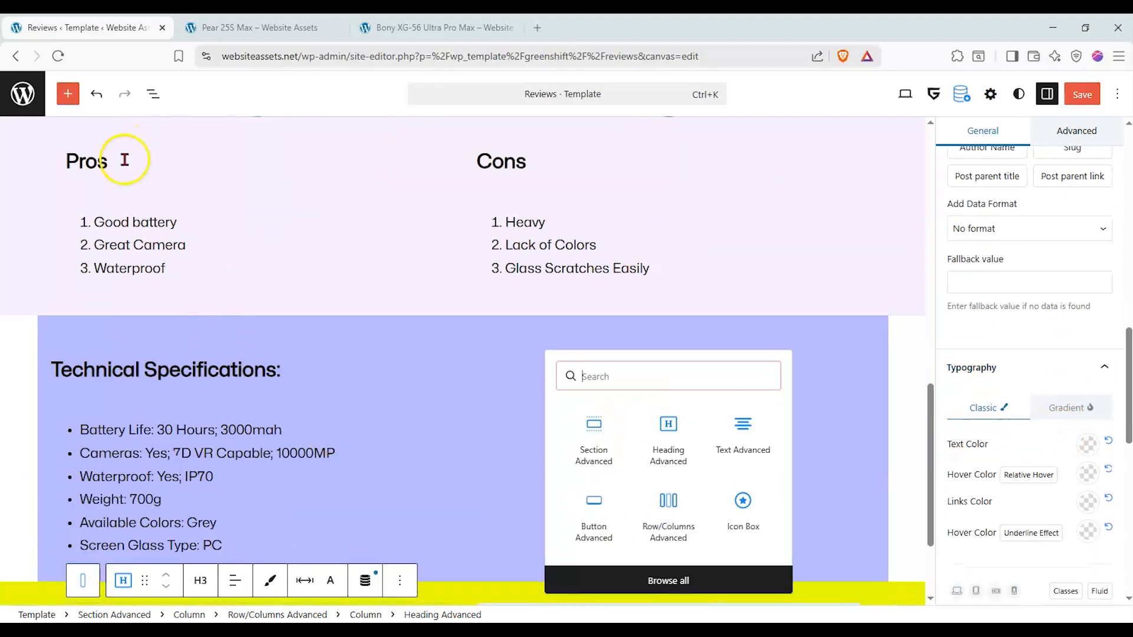
{"action": "left_click", "coordinate": [69, 94]}
{"action": "left_click", "coordinate": [152, 96]}
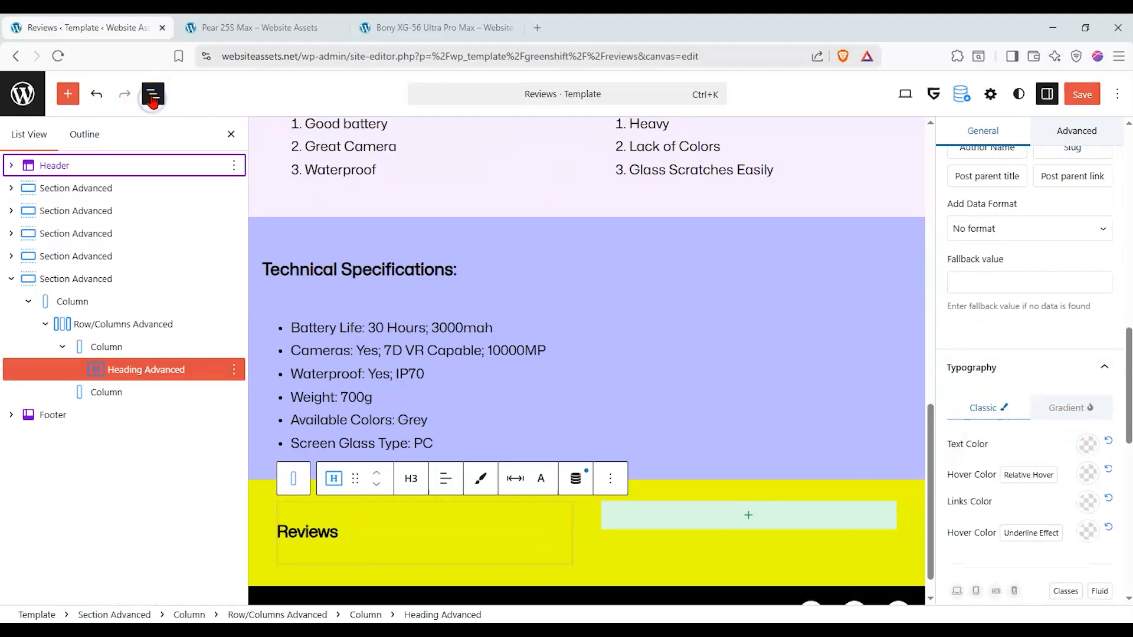
{"action": "left_click", "coordinate": [10, 188]}
{"action": "left_click", "coordinate": [29, 210]}
{"action": "left_click", "coordinate": [45, 233]}
{"action": "left_click", "coordinate": [62, 279]}
{"action": "left_click", "coordinate": [133, 372]}
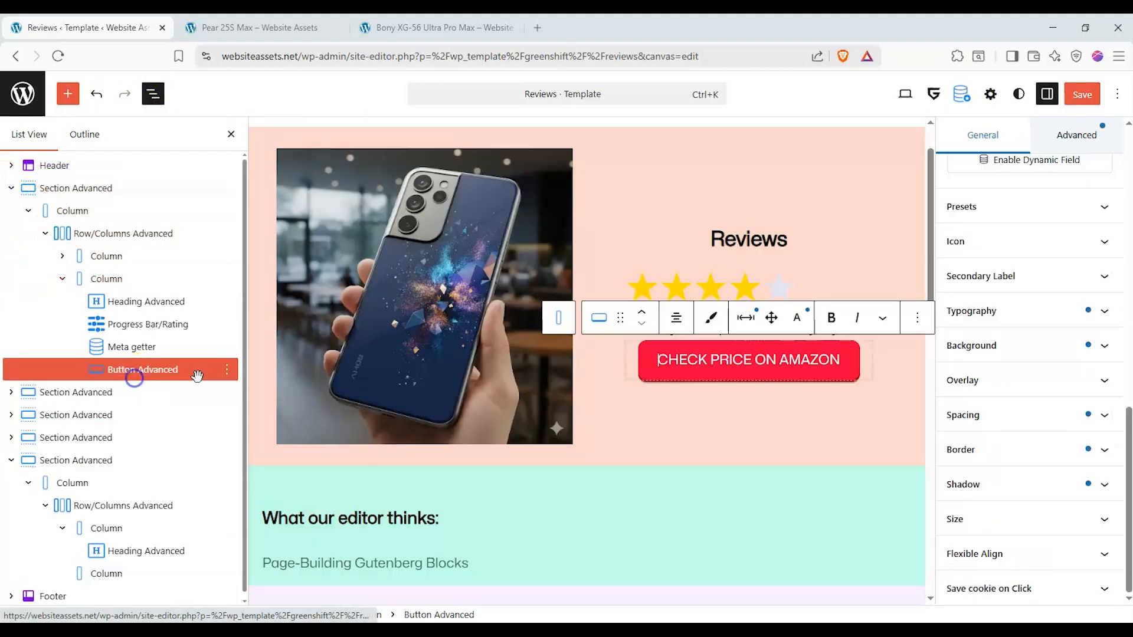
{"action": "left_click", "coordinate": [226, 369]}
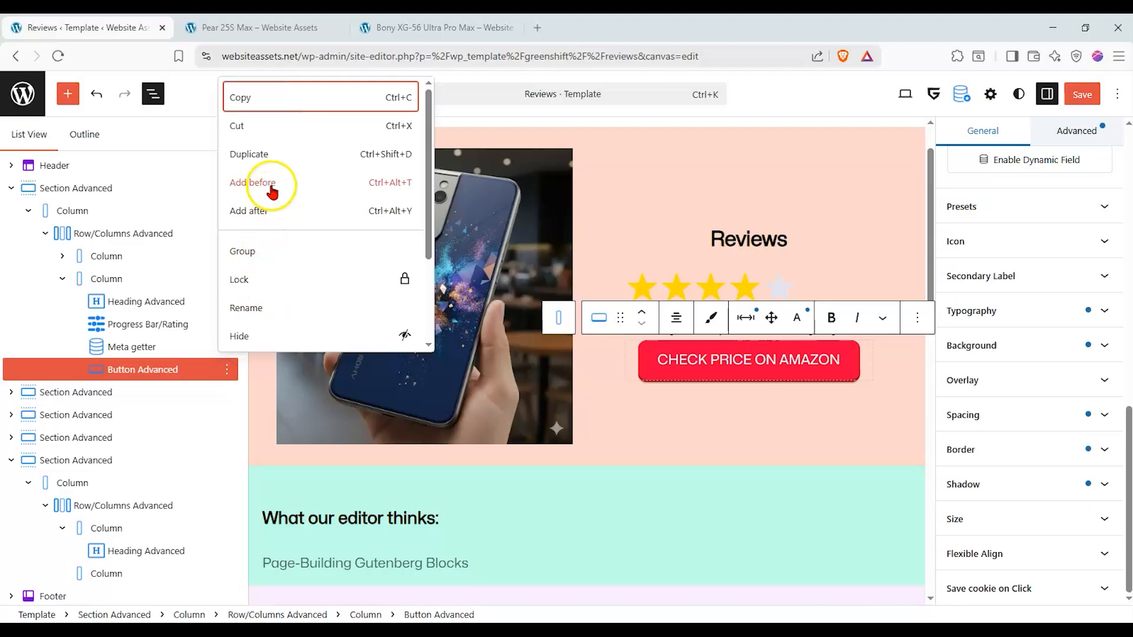
{"action": "left_click", "coordinate": [270, 155]}
{"action": "left_click_drag", "start_coordinate": [55, 362], "coordinate": [124, 555]}
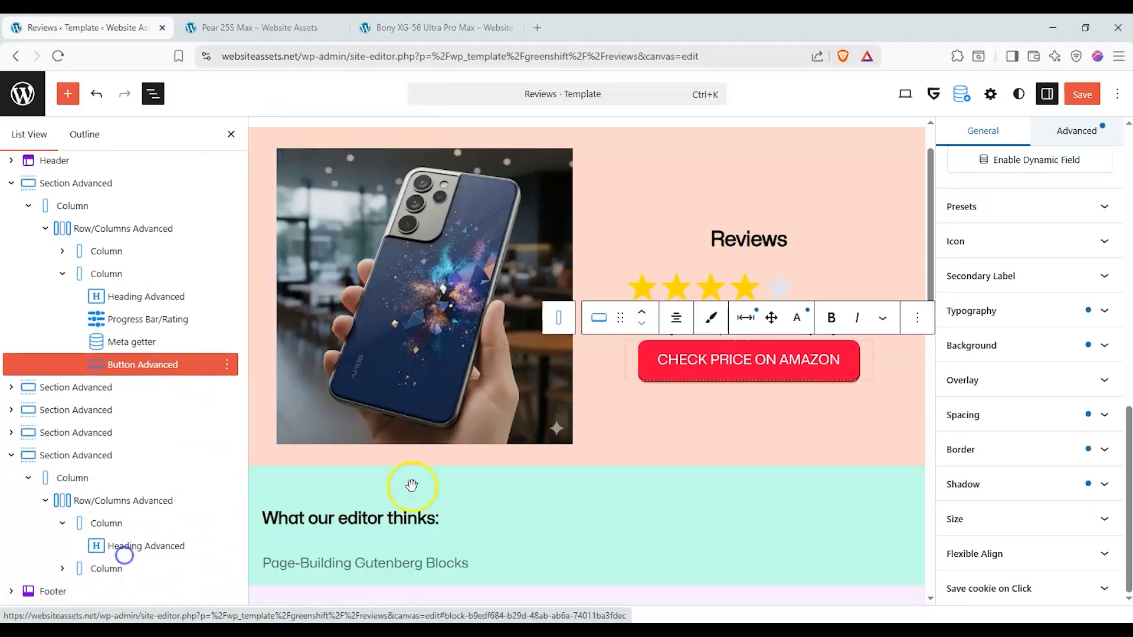
{"action": "scroll", "coordinate": [506, 463], "scroll_direction": "down", "scroll_amount": 10}
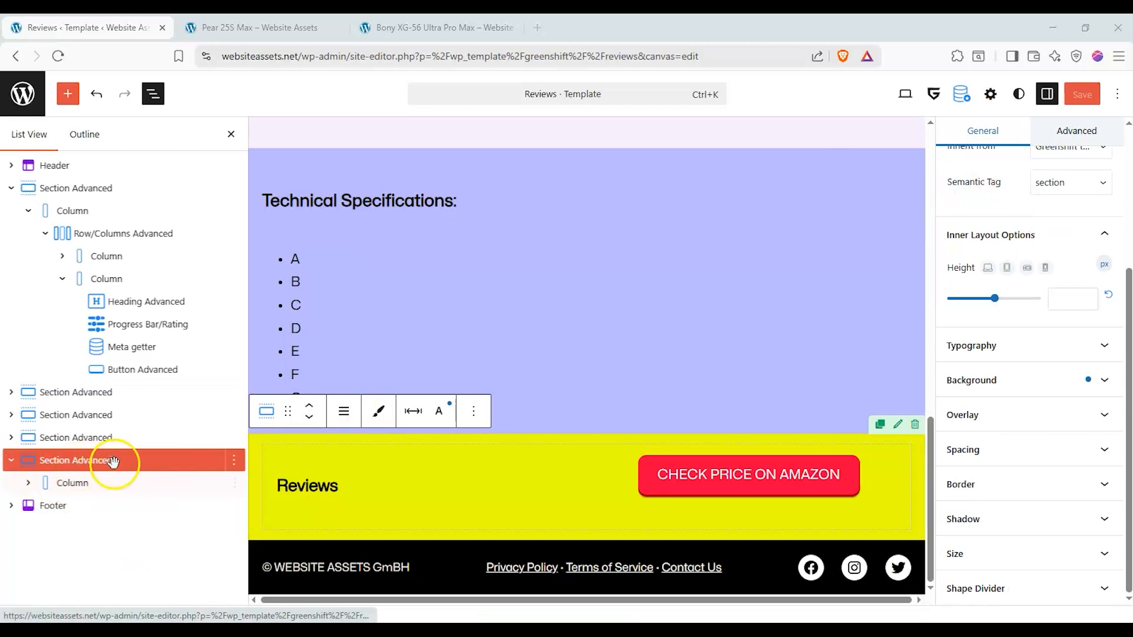
Turn on visibility settings for the yellow Section Advanced block and choose the Mobile View condition
{"action": "left_click", "coordinate": [114, 461]}
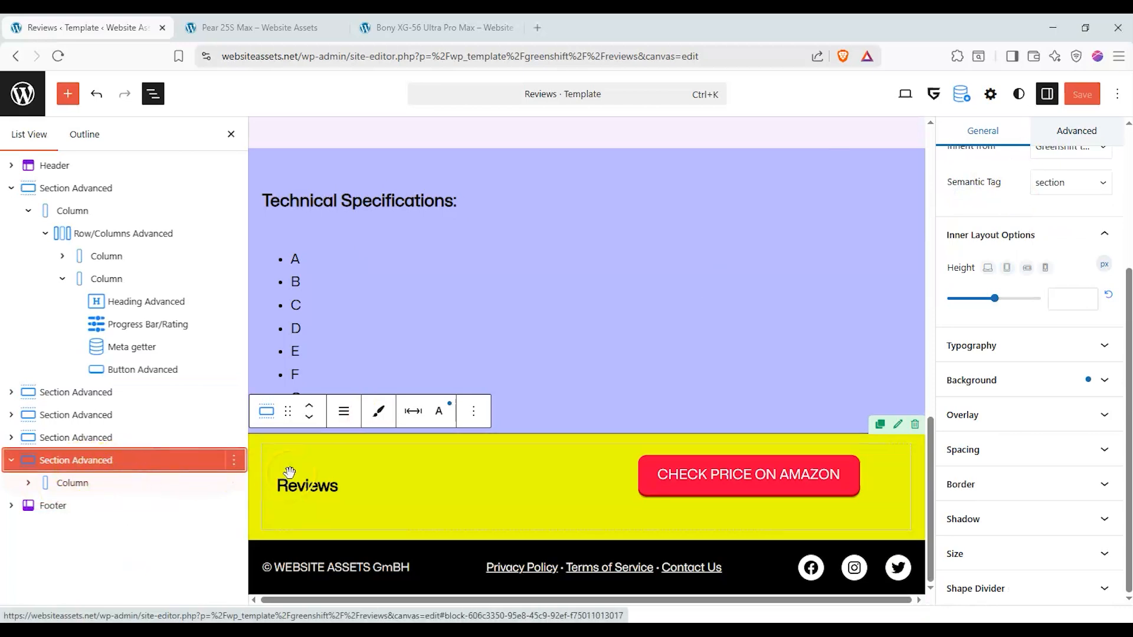
{"action": "scroll", "coordinate": [1062, 460], "scroll_direction": "up", "scroll_amount": 6}
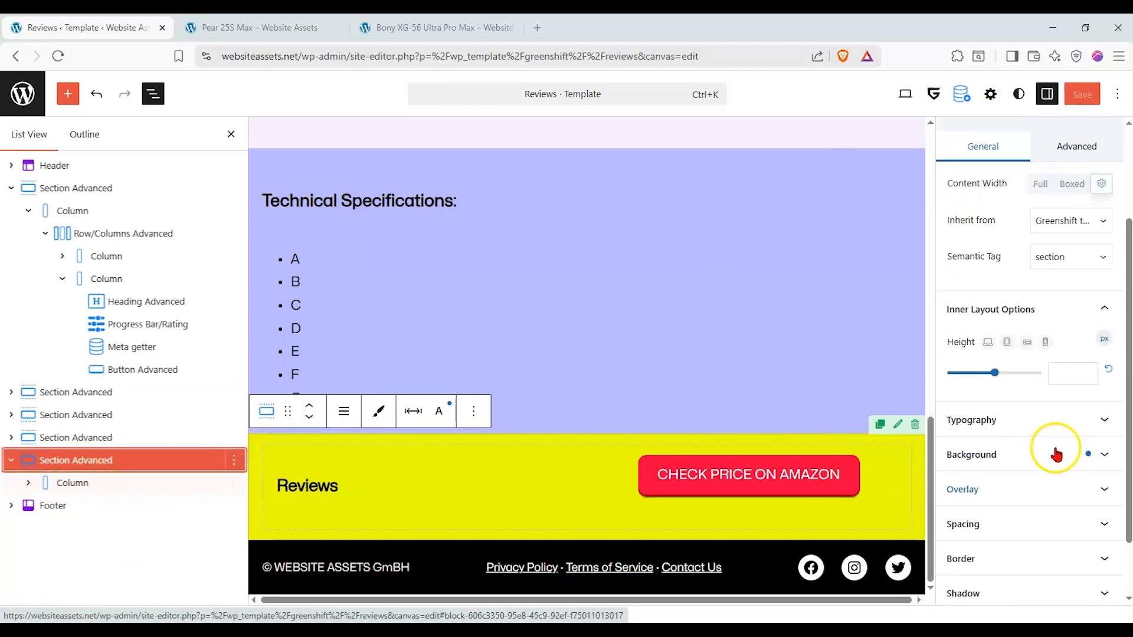
{"action": "left_click", "coordinate": [1075, 287]}
{"action": "scroll", "coordinate": [1075, 298], "scroll_direction": "down", "scroll_amount": 3}
{"action": "scroll", "coordinate": [1075, 298], "scroll_direction": "down", "scroll_amount": 5}
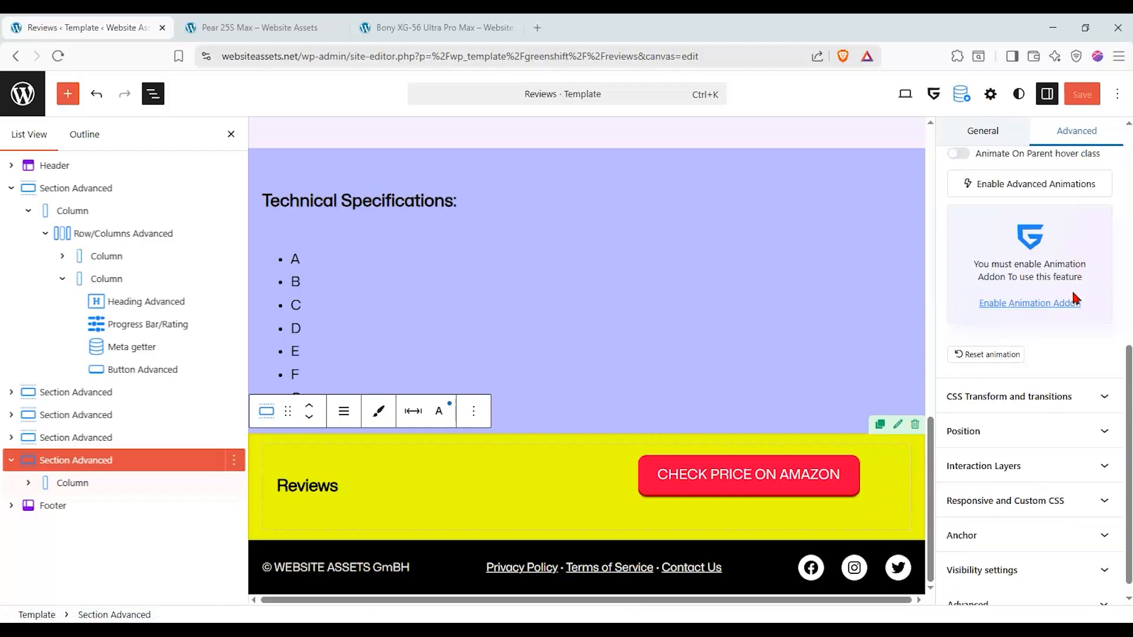
{"action": "left_click", "coordinate": [1092, 552]}
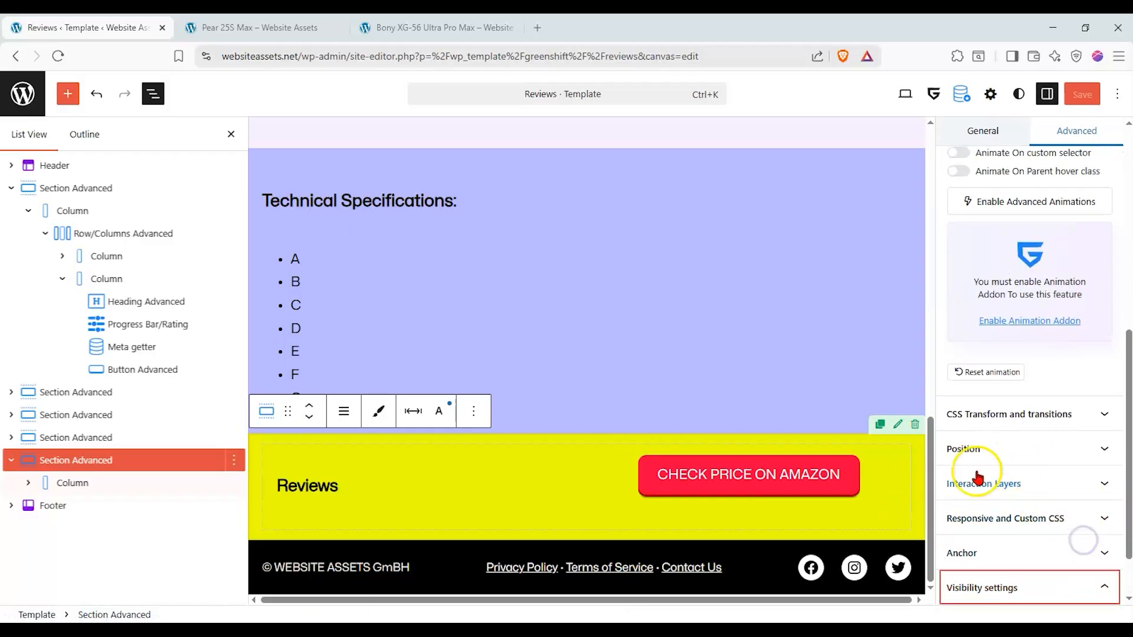
{"action": "left_click", "coordinate": [960, 543]}
{"action": "scroll", "coordinate": [976, 476], "scroll_direction": "down", "scroll_amount": 10}
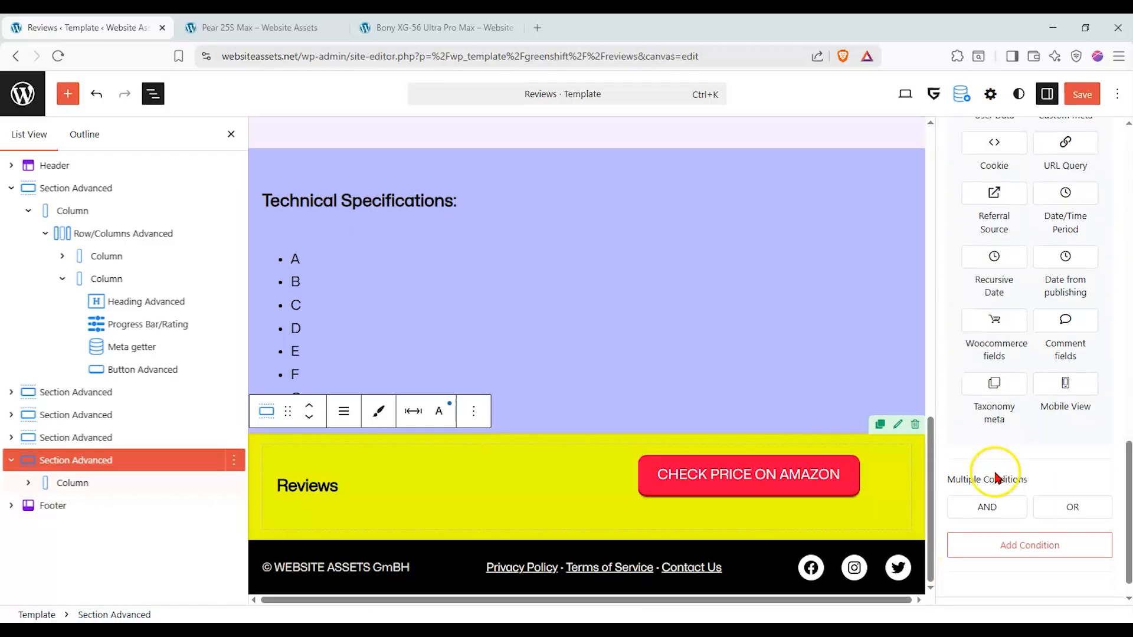
{"action": "left_click", "coordinate": [1063, 390]}
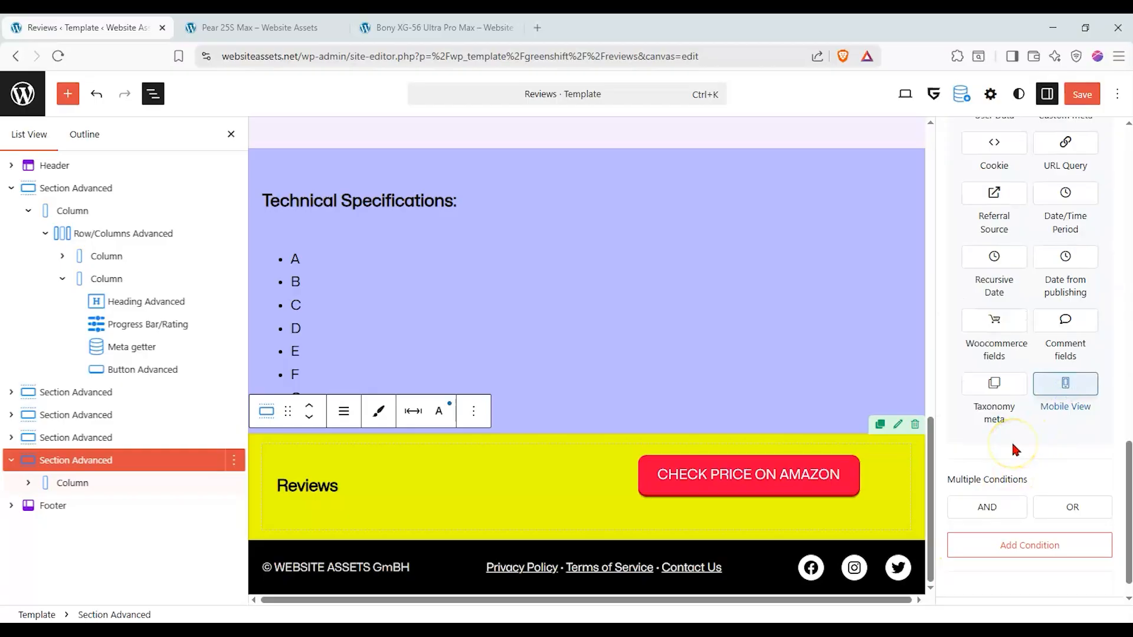
Set the yellow section's position to Fixed with left and right offsets of 0 px
{"action": "scroll", "coordinate": [1011, 445], "scroll_direction": "up", "scroll_amount": 7}
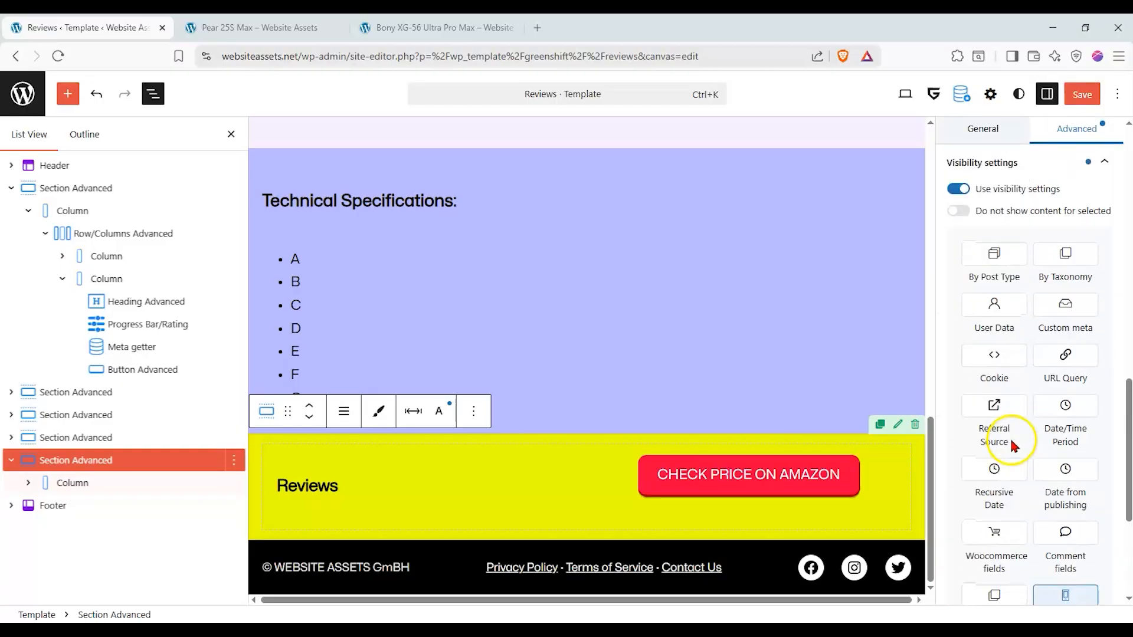
{"action": "left_click", "coordinate": [1062, 237]}
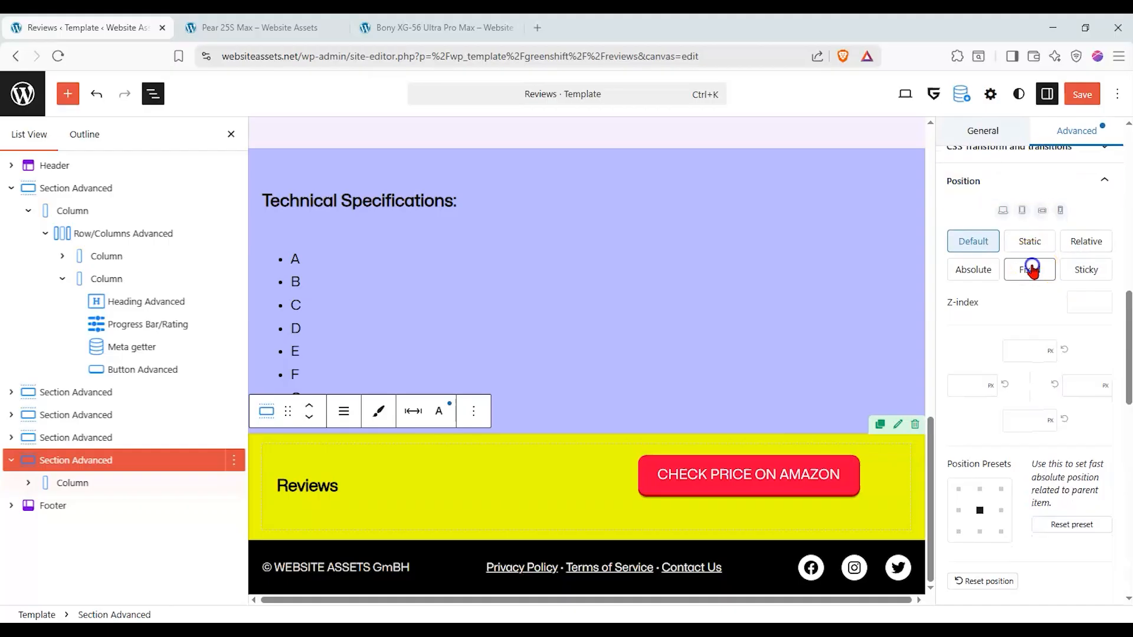
{"action": "left_click", "coordinate": [1030, 269]}
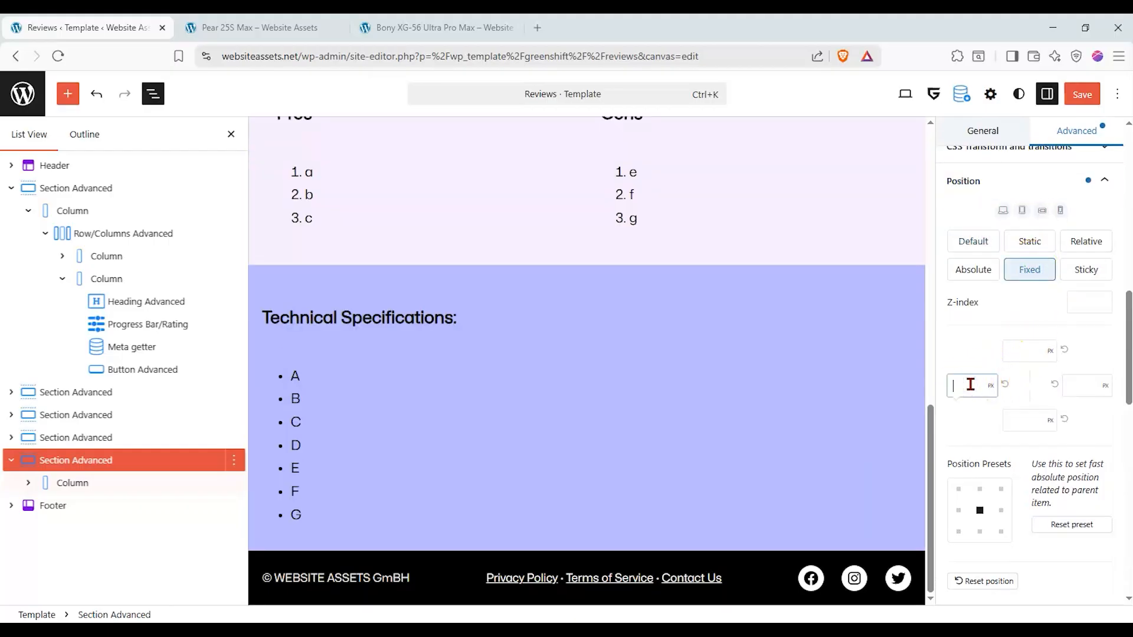
{"action": "left_click", "coordinate": [1073, 387]}
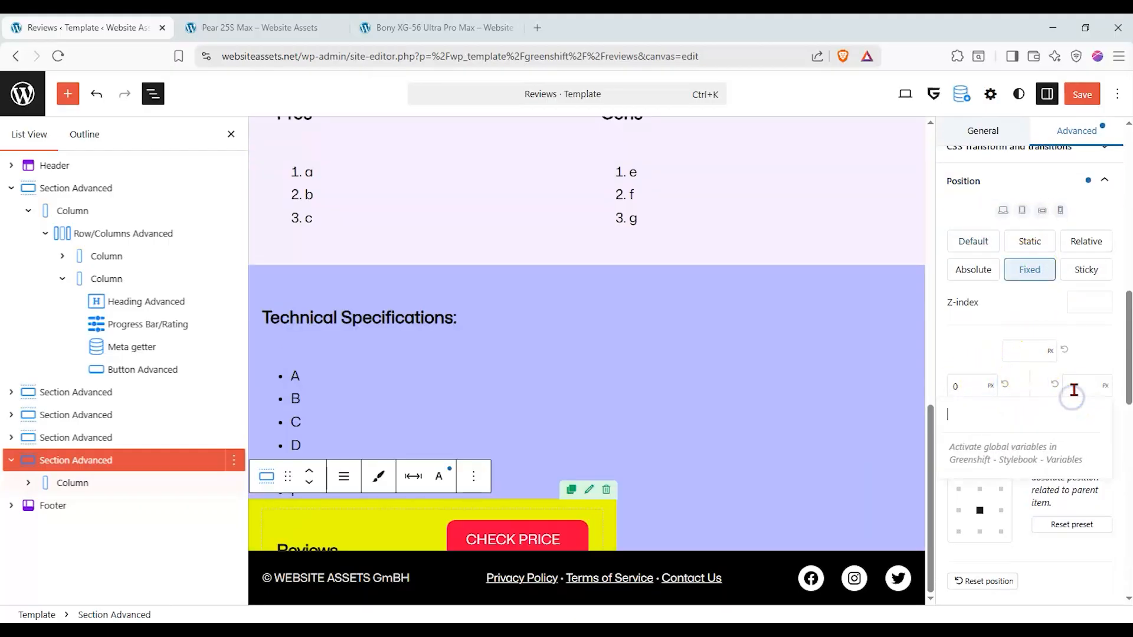
{"action": "type", "text": "0"}
{"action": "scroll", "coordinate": [752, 446], "scroll_direction": "up", "scroll_amount": 5}
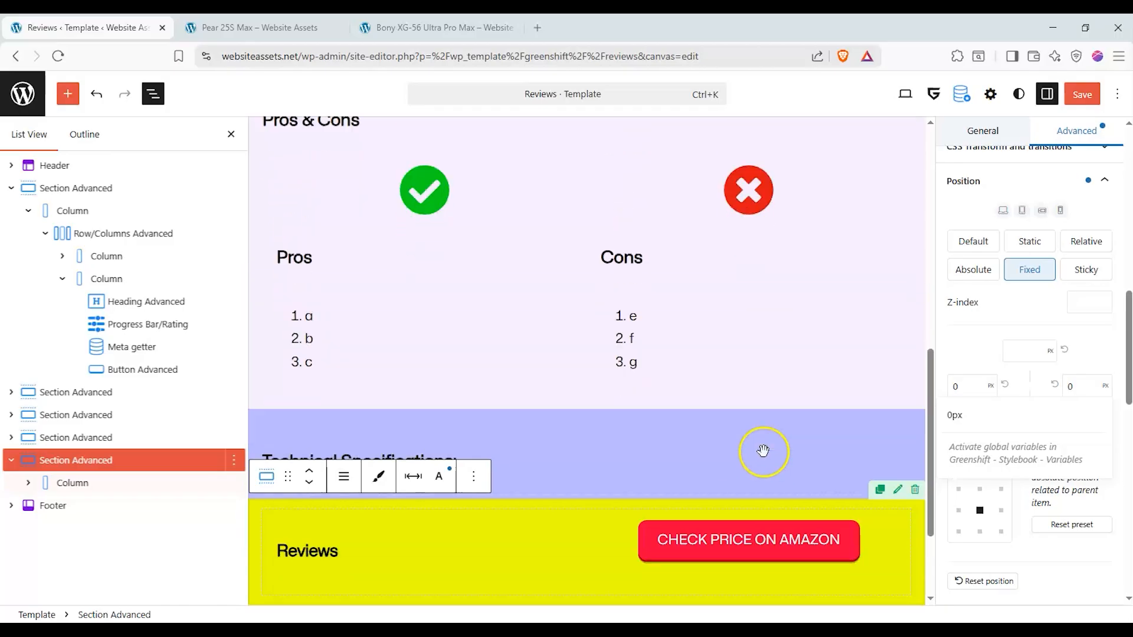
{"action": "scroll", "coordinate": [764, 452], "scroll_direction": "down", "scroll_amount": 5}
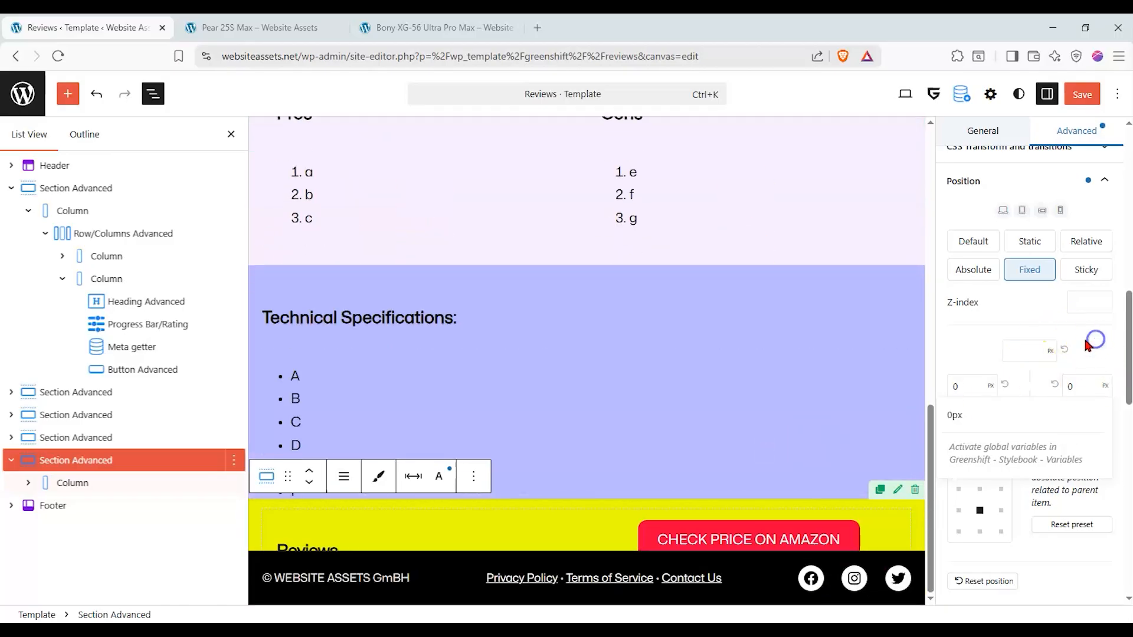
Switch the template preview between phone and desktop sizes to examine how the fixed yellow bar sits on the page
{"action": "scroll", "coordinate": [1074, 337], "scroll_direction": "up", "scroll_amount": 4}
{"action": "left_click", "coordinate": [1060, 424]}
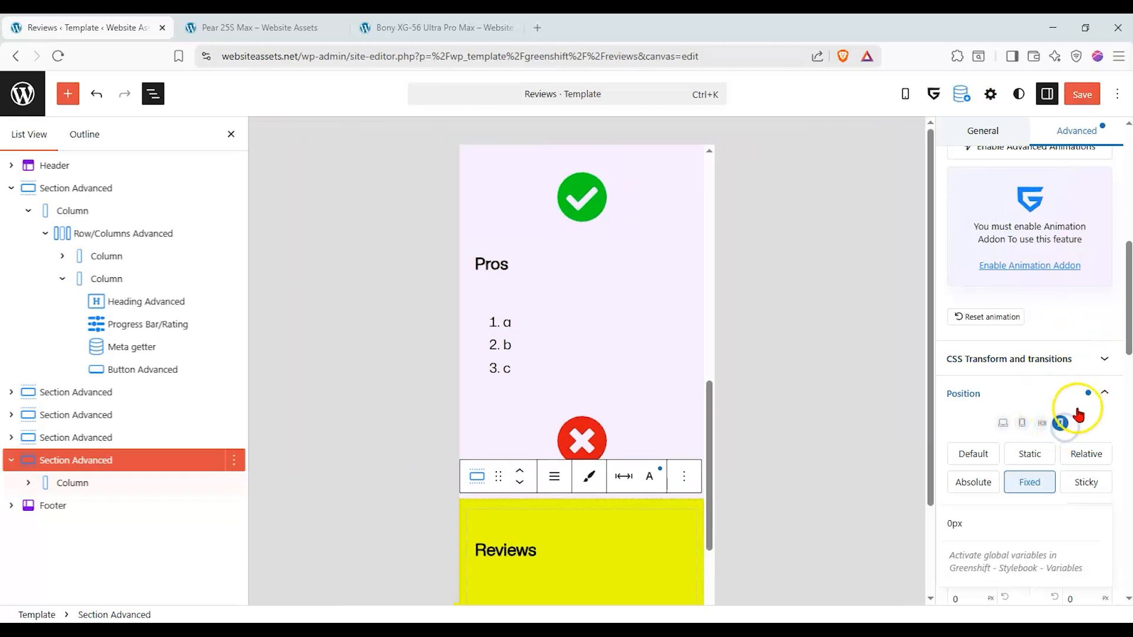
{"action": "left_click", "coordinate": [1003, 424]}
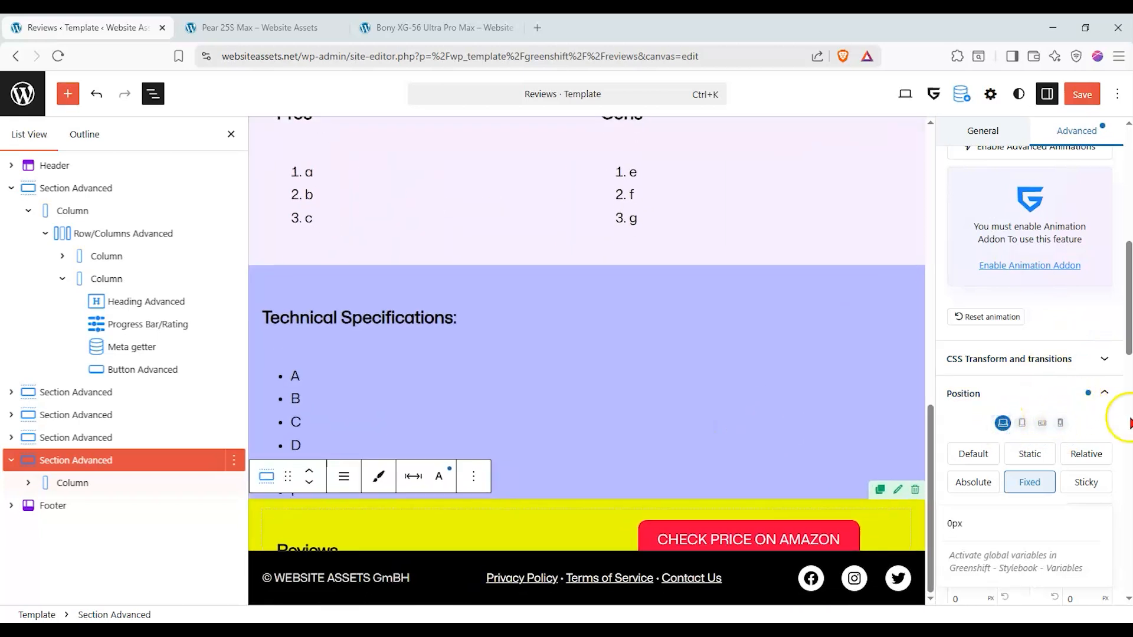
{"action": "left_click", "coordinate": [1059, 423]}
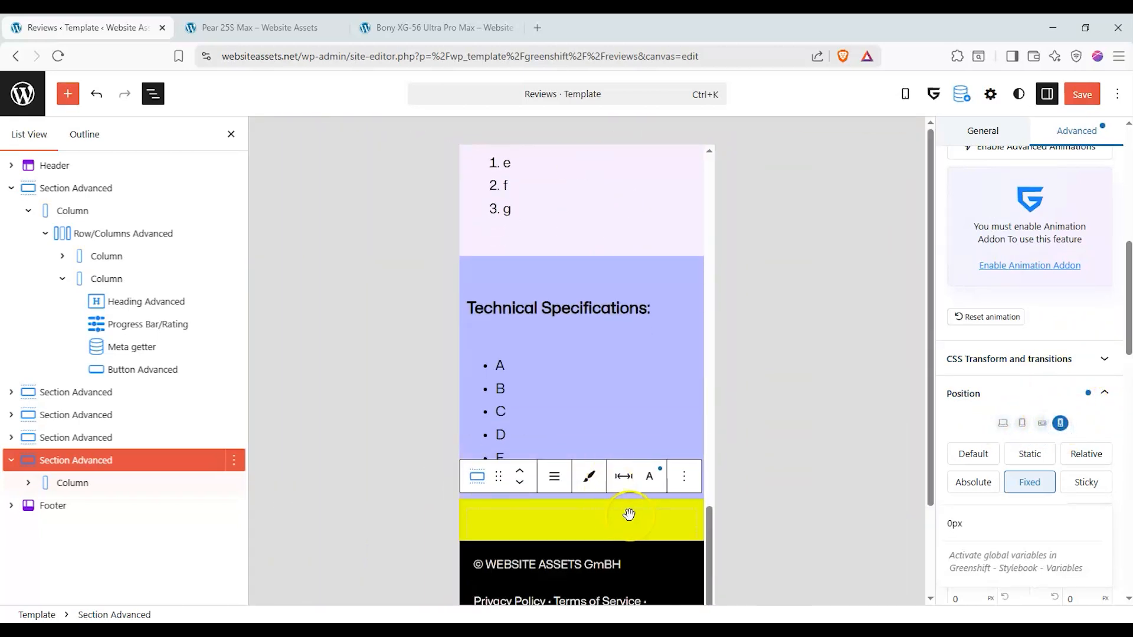
{"action": "scroll", "coordinate": [656, 499], "scroll_direction": "down", "scroll_amount": 5}
{"action": "scroll", "coordinate": [653, 499], "scroll_direction": "up", "scroll_amount": 4}
{"action": "scroll", "coordinate": [650, 496], "scroll_direction": "down", "scroll_amount": 7}
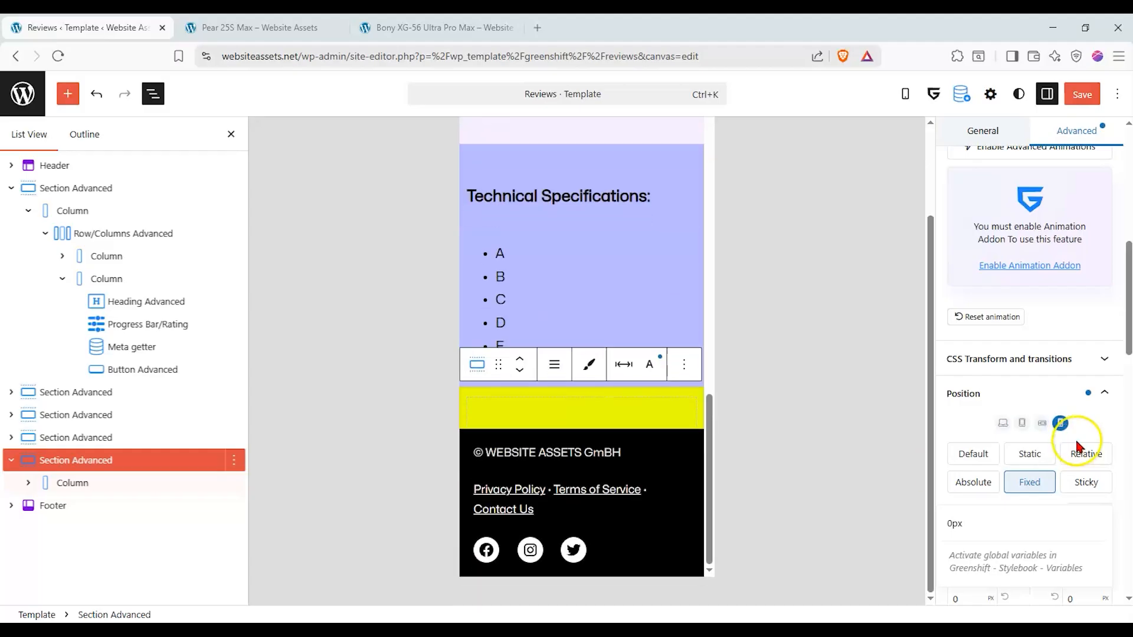
{"action": "left_click", "coordinate": [230, 134]}
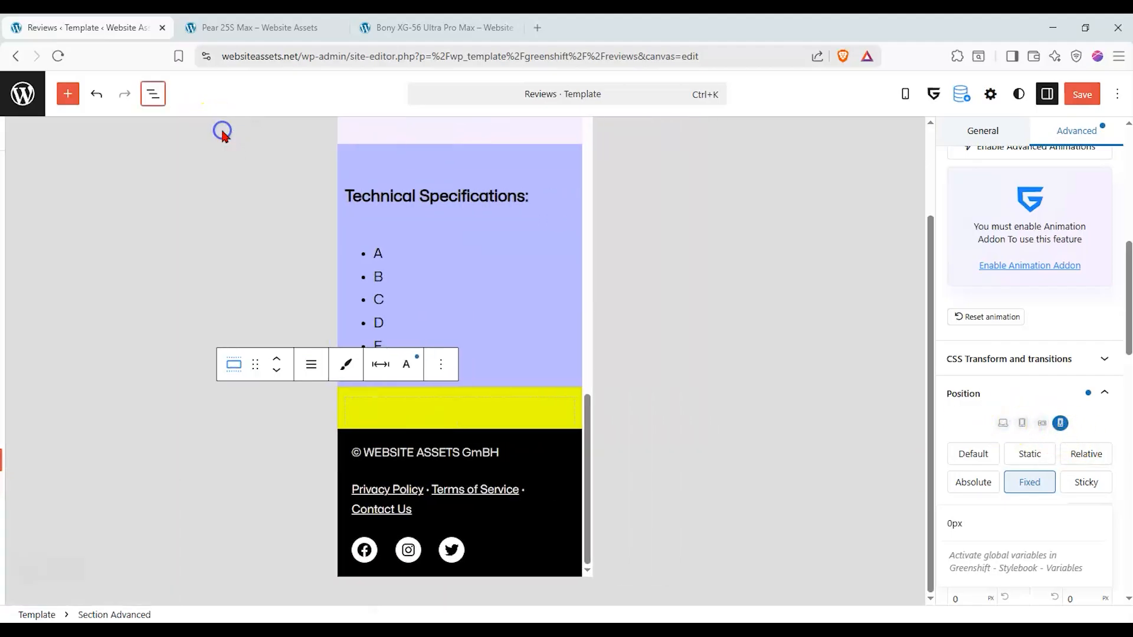
{"action": "scroll", "coordinate": [495, 411], "scroll_direction": "up", "scroll_amount": 4}
{"action": "scroll", "coordinate": [487, 395], "scroll_direction": "down", "scroll_amount": 5}
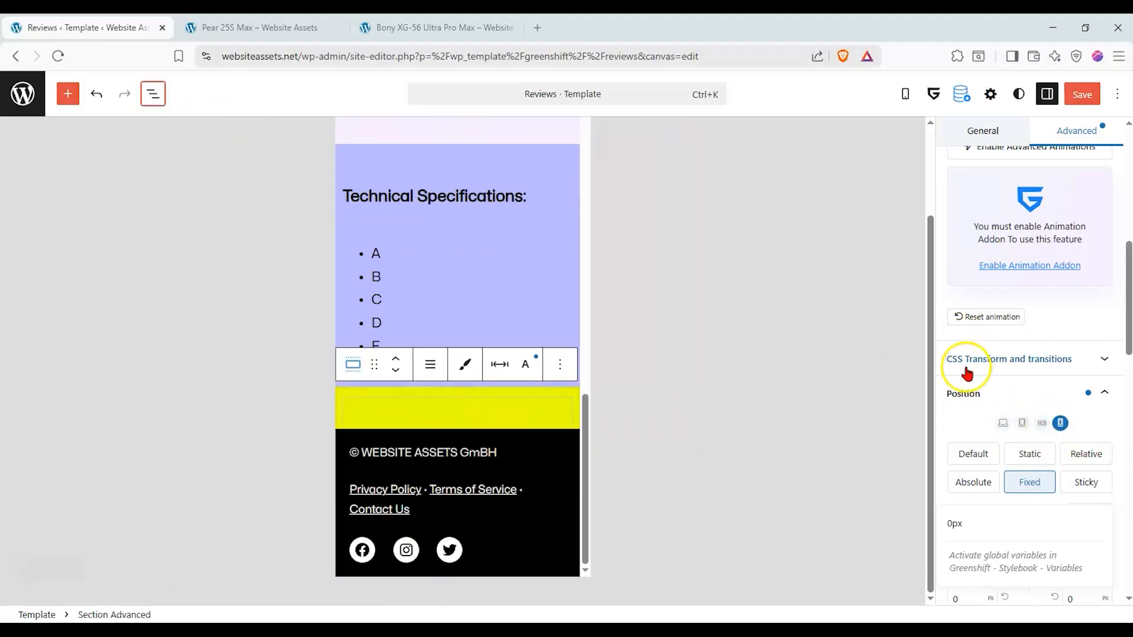
{"action": "left_click", "coordinate": [1002, 422]}
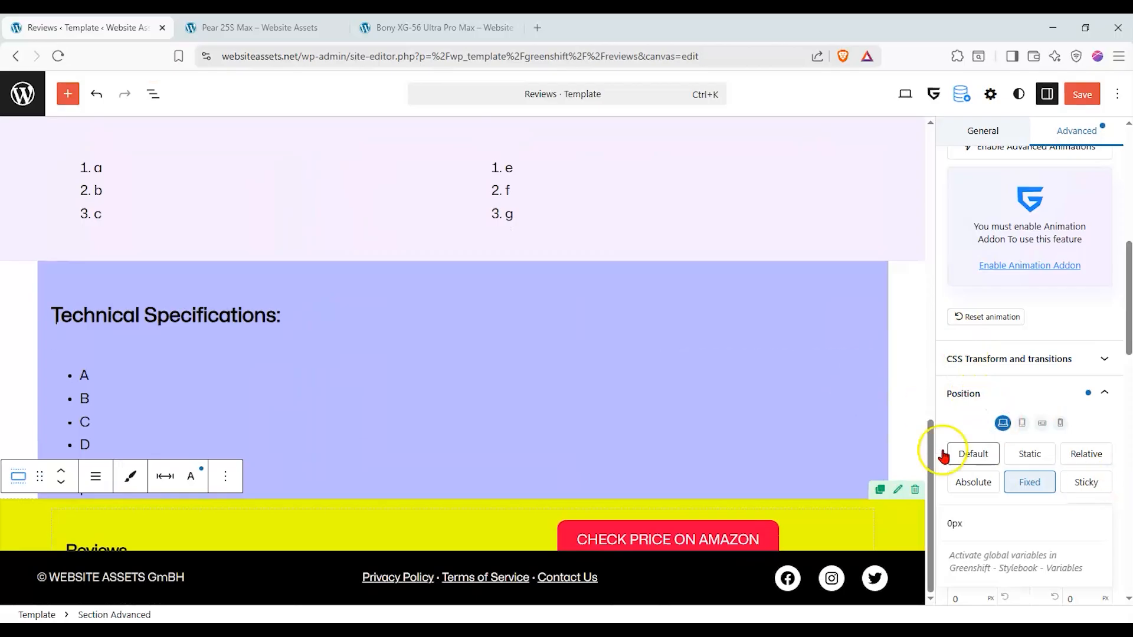
Save the Reviews template
{"action": "left_click", "coordinate": [69, 97]}
{"action": "scroll", "coordinate": [1044, 374], "scroll_direction": "down", "scroll_amount": 4}
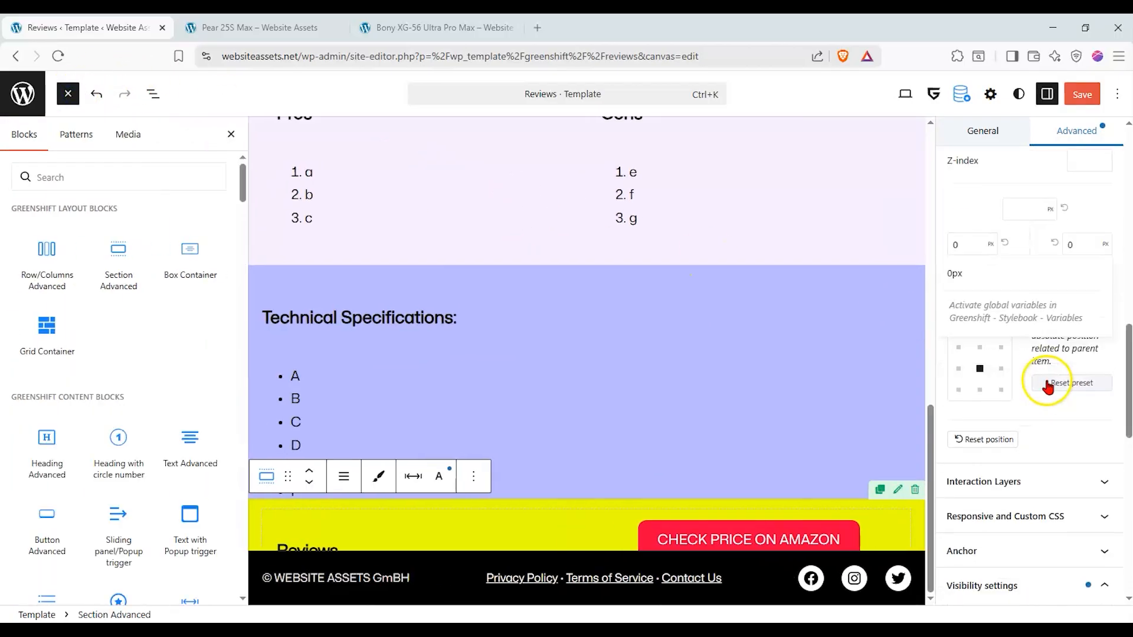
{"action": "scroll", "coordinate": [1038, 283], "scroll_direction": "up", "scroll_amount": 10}
{"action": "left_click", "coordinate": [1071, 94]}
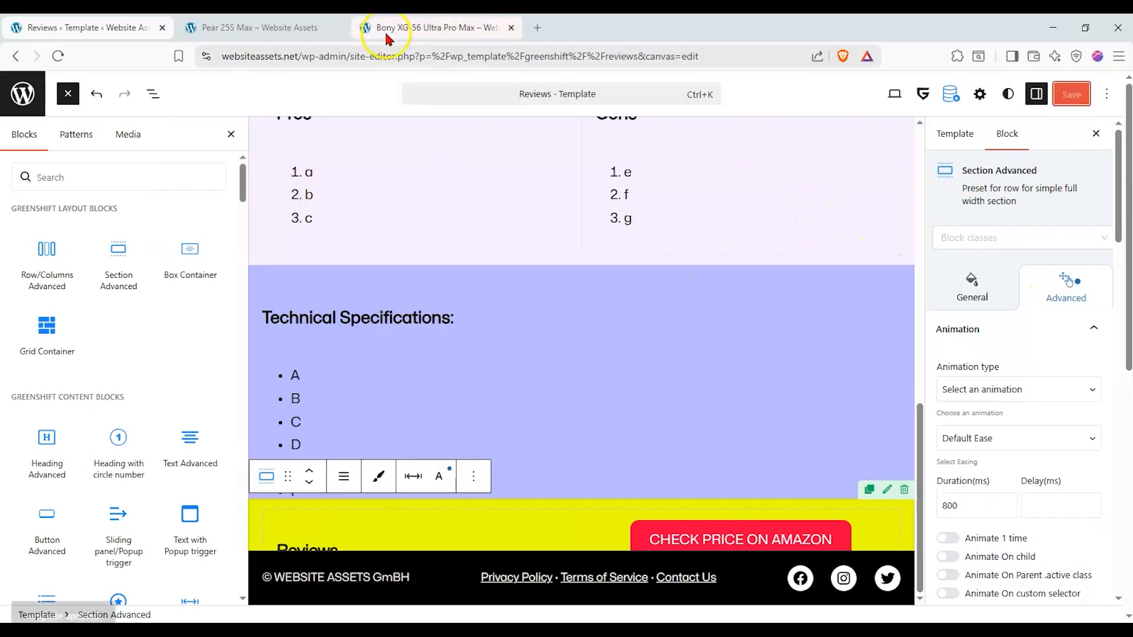
Reload the published Bony XG-56 Ultra Pro Max review and check the yellow bar's visibility at desktop width
{"action": "left_click", "coordinate": [430, 28]}
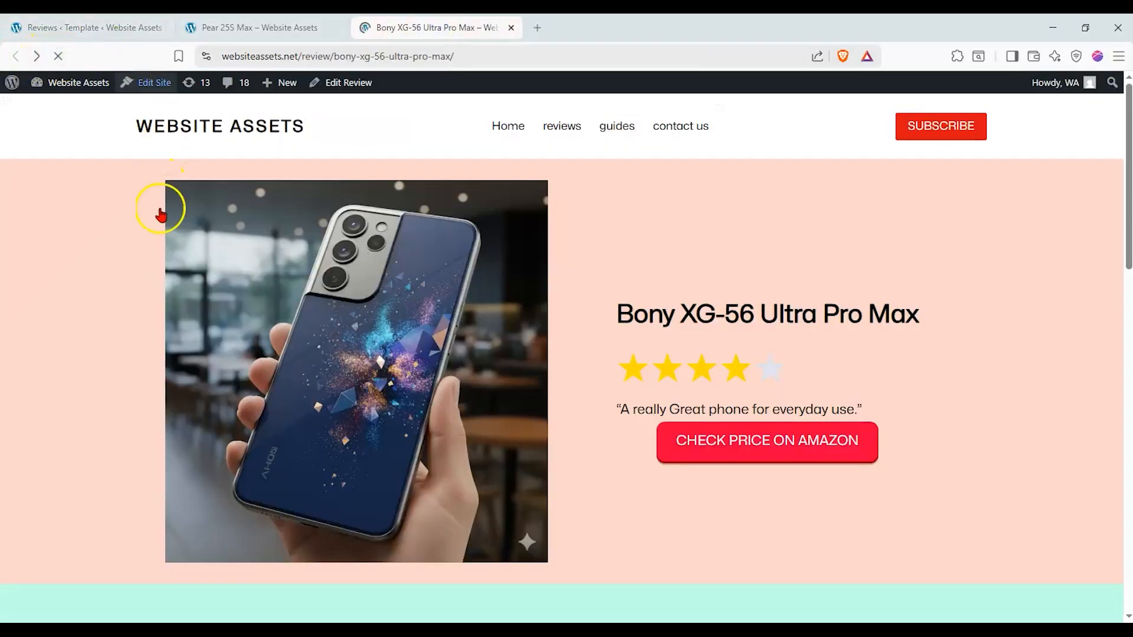
{"action": "scroll", "coordinate": [160, 245], "scroll_direction": "down", "scroll_amount": 15}
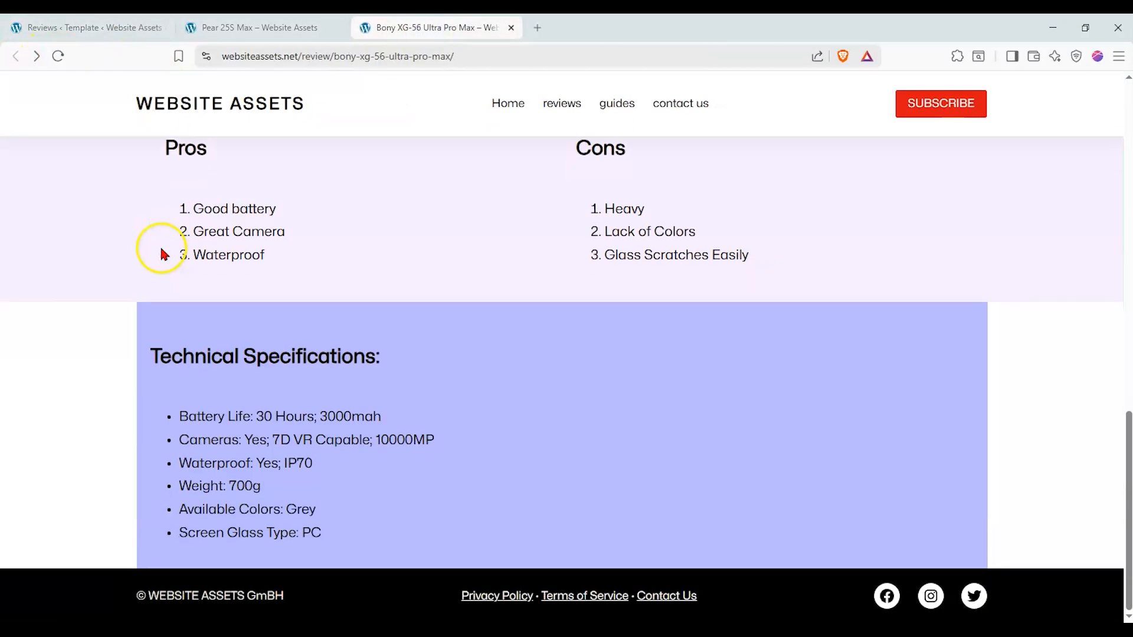
{"action": "scroll", "coordinate": [160, 244], "scroll_direction": "up", "scroll_amount": 12}
{"action": "scroll", "coordinate": [146, 260], "scroll_direction": "up", "scroll_amount": 3}
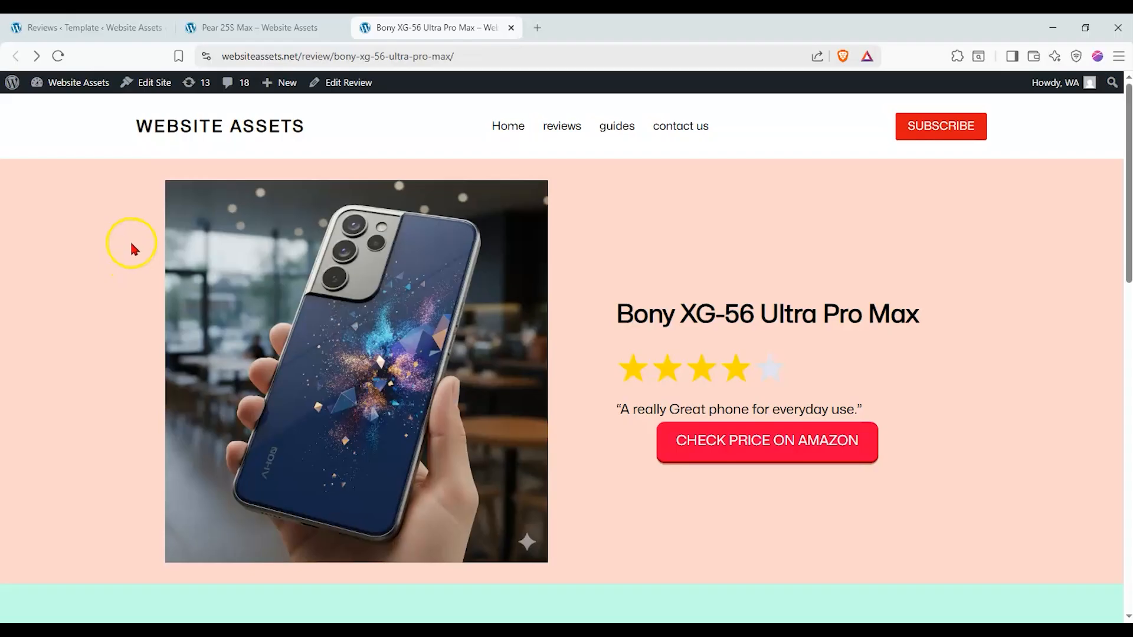
Emulate a 400 px wide mobile screen with the developer tools and examine the yellow bar throughout the Bony review
{"action": "key", "text": "F12"}
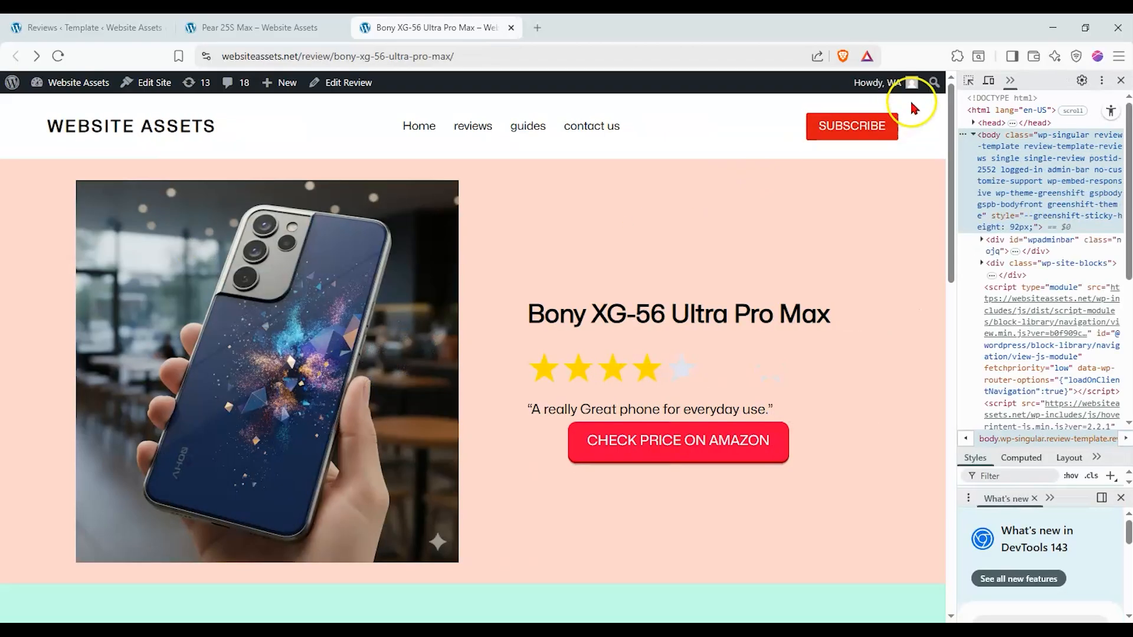
{"action": "left_click", "coordinate": [991, 82]}
{"action": "scroll", "coordinate": [488, 270], "scroll_direction": "down", "scroll_amount": 15}
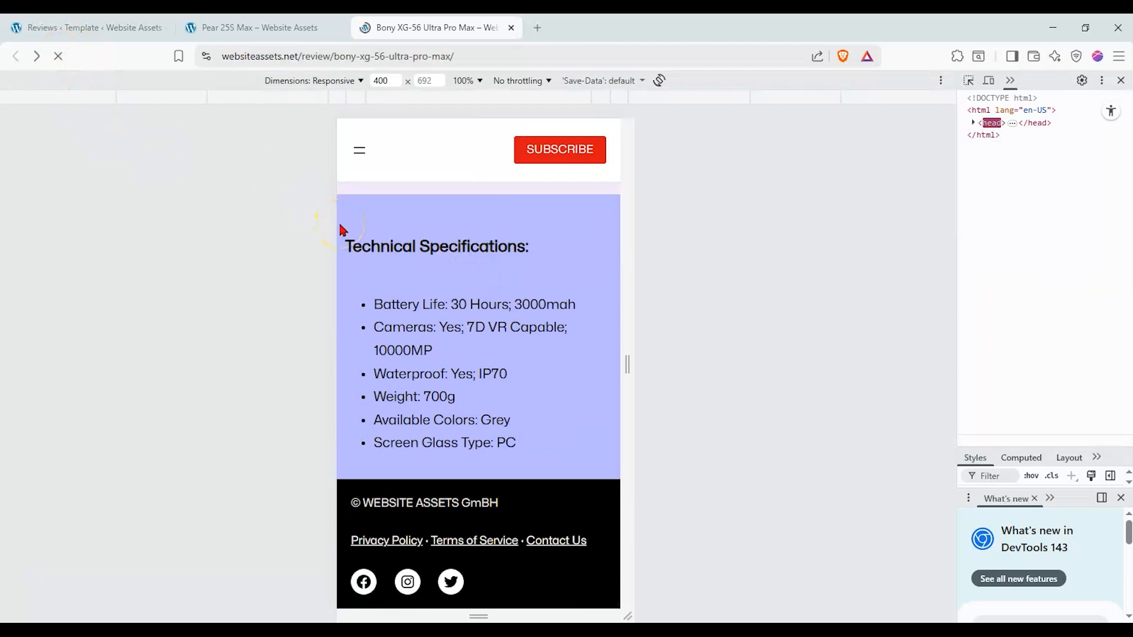
{"action": "scroll", "coordinate": [391, 248], "scroll_direction": "up", "scroll_amount": 8}
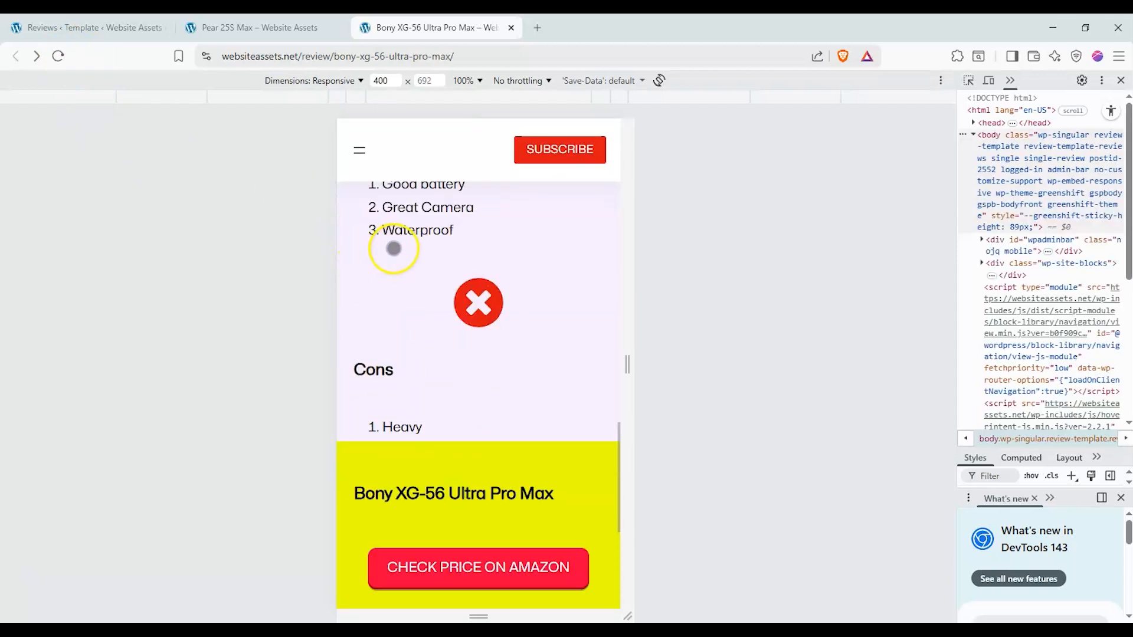
{"action": "scroll", "coordinate": [473, 483], "scroll_direction": "down", "scroll_amount": 5}
{"action": "scroll", "coordinate": [417, 590], "scroll_direction": "down", "scroll_amount": 10}
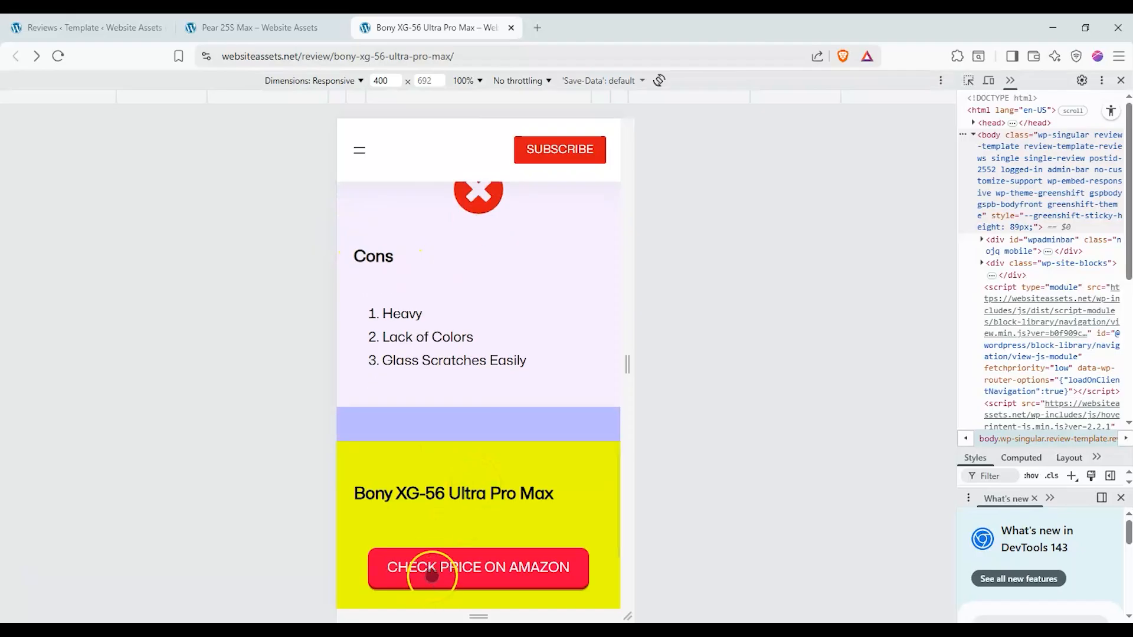
{"action": "scroll", "coordinate": [450, 581], "scroll_direction": "up", "scroll_amount": 15}
{"action": "scroll", "coordinate": [431, 569], "scroll_direction": "up", "scroll_amount": 10}
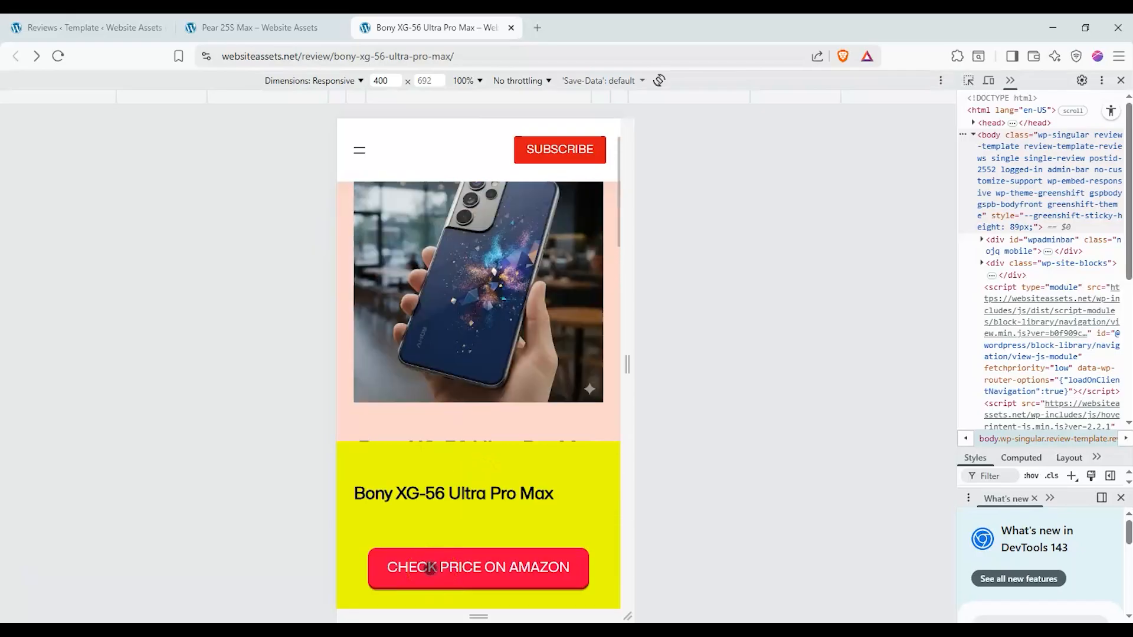
{"action": "scroll", "coordinate": [424, 560], "scroll_direction": "down", "scroll_amount": 2}
{"action": "scroll", "coordinate": [421, 557], "scroll_direction": "down", "scroll_amount": 5}
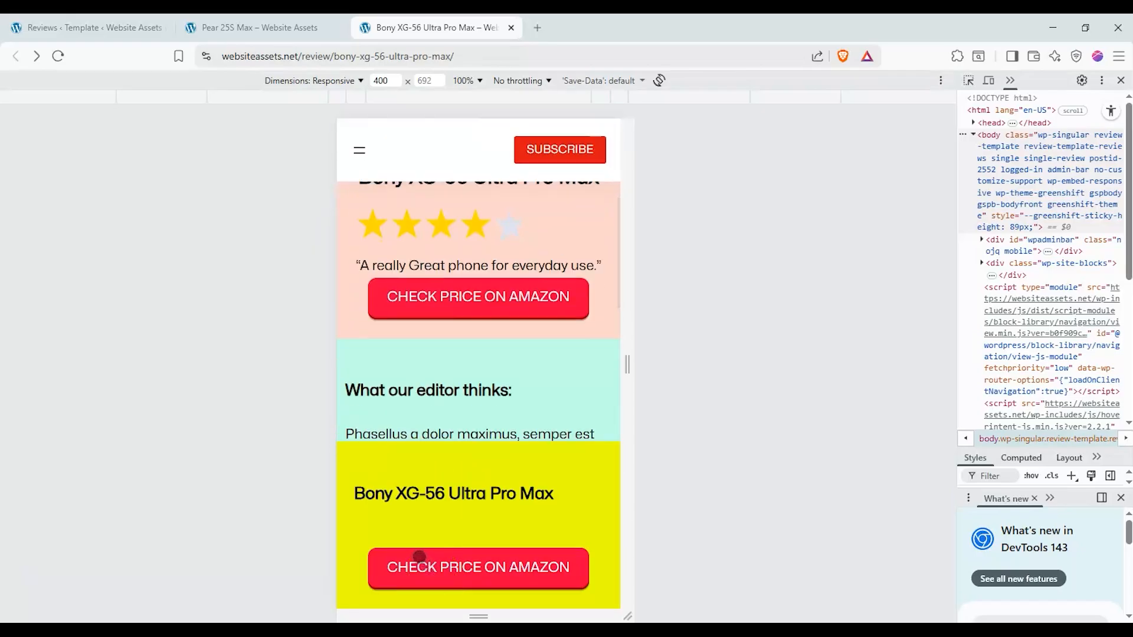
{"action": "scroll", "coordinate": [420, 514], "scroll_direction": "up", "scroll_amount": 6}
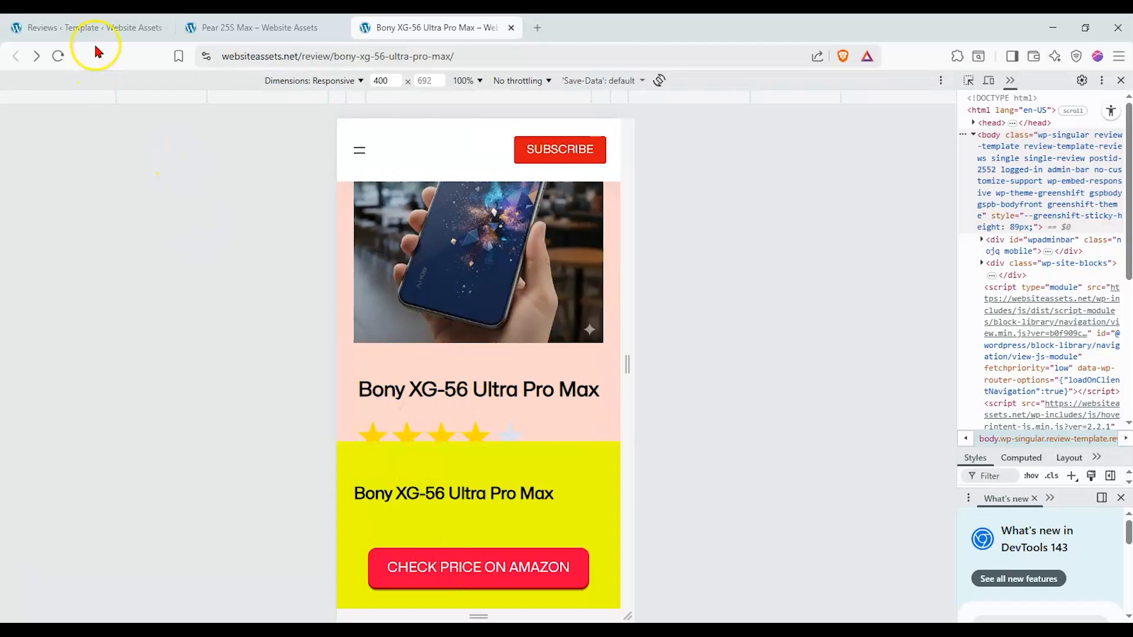
Return to the Reviews template and set the desktop width of the yellow bar's column to 28.1%
{"action": "left_click", "coordinate": [100, 28]}
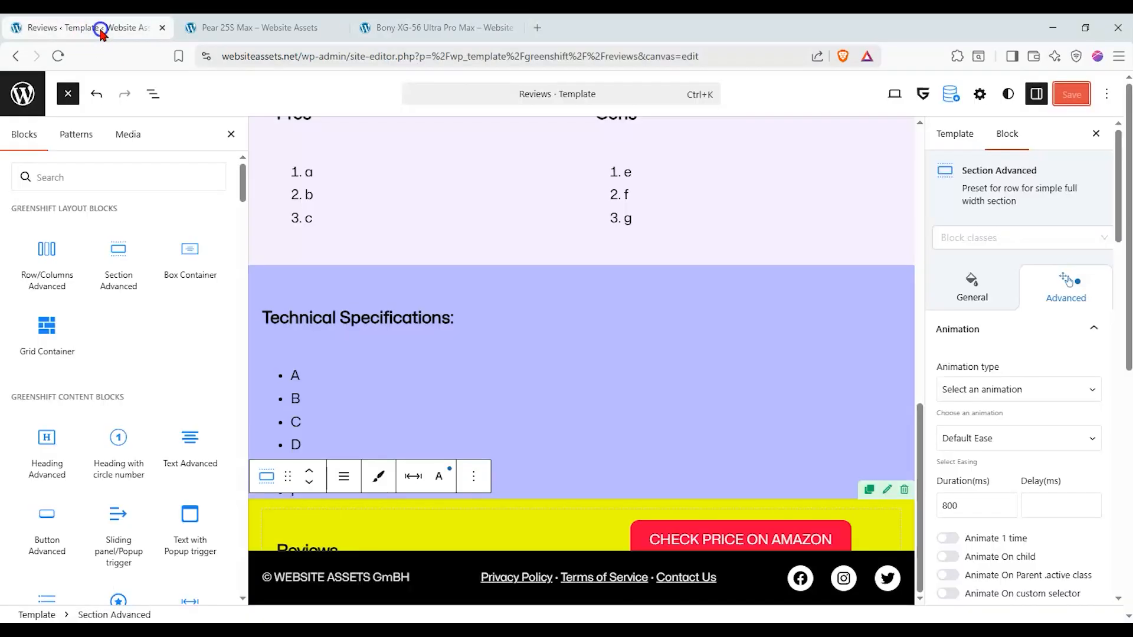
{"action": "left_click", "coordinate": [250, 509]}
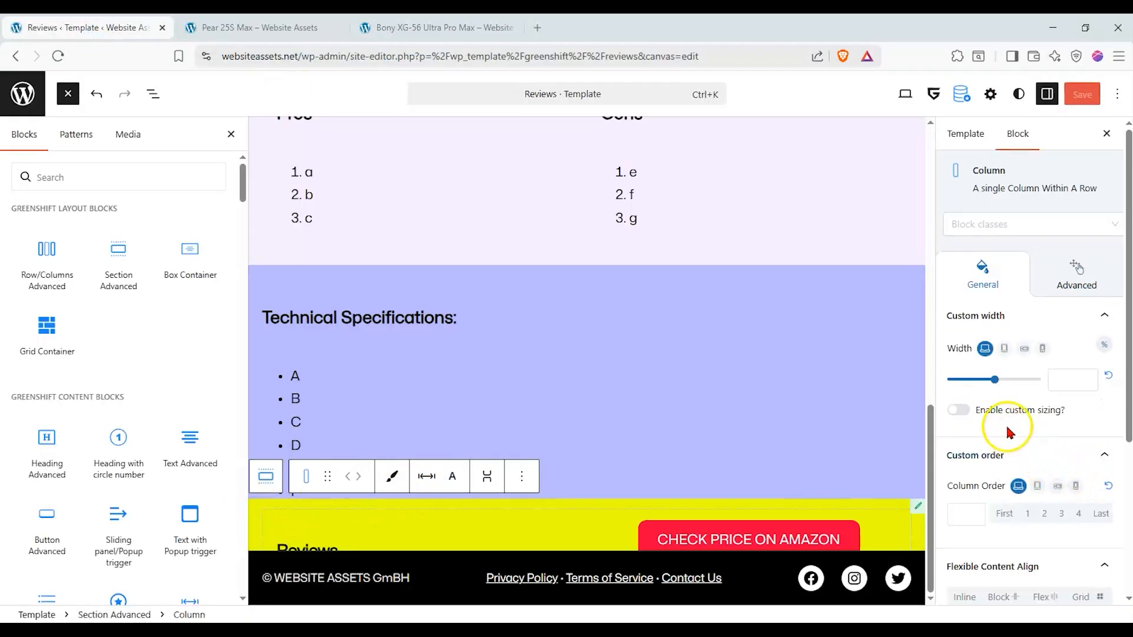
{"action": "scroll", "coordinate": [979, 377], "scroll_direction": "down", "scroll_amount": 4}
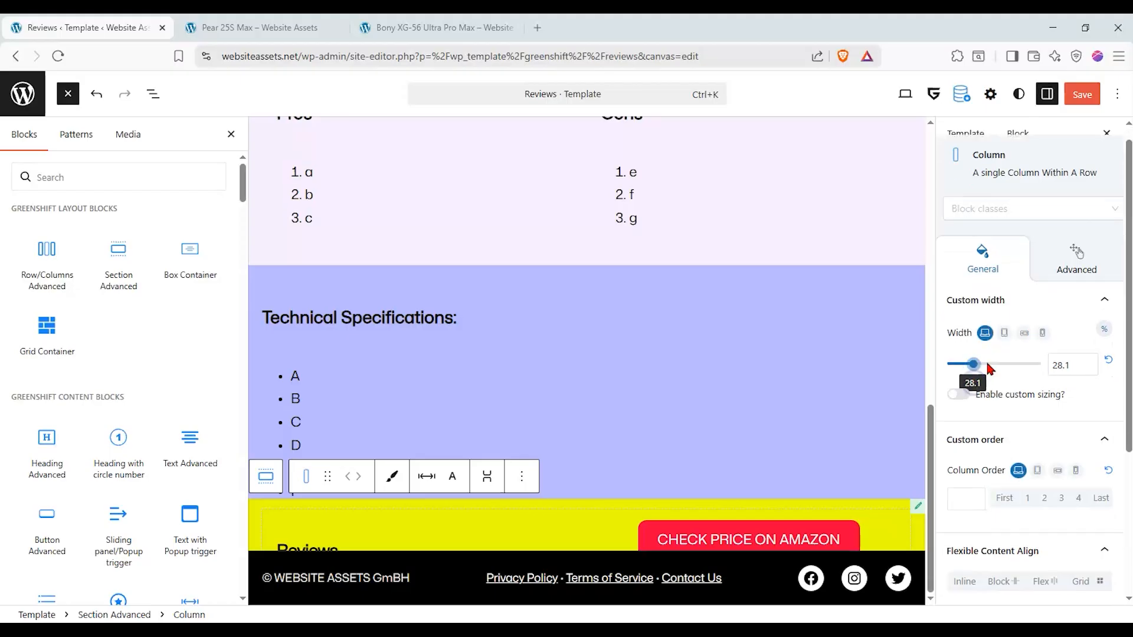
Lay out the yellow bar column's content as Flex with Row direction and save the template
{"action": "left_click", "coordinate": [998, 363]}
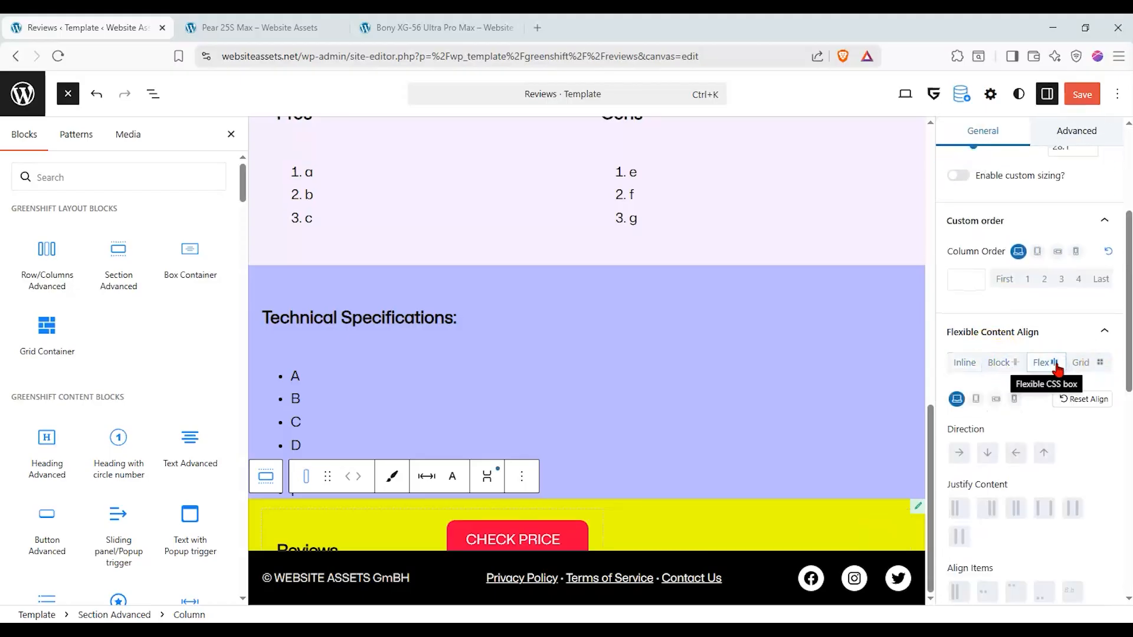
{"action": "left_click", "coordinate": [987, 453]}
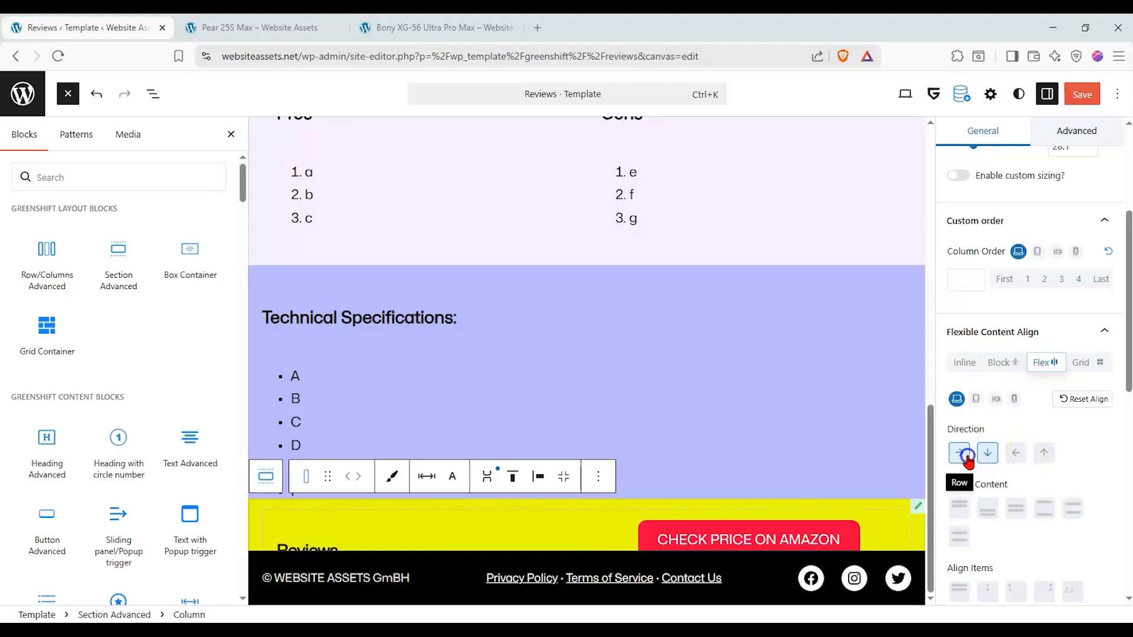
{"action": "left_click", "coordinate": [958, 453]}
{"action": "left_click", "coordinate": [1082, 94]}
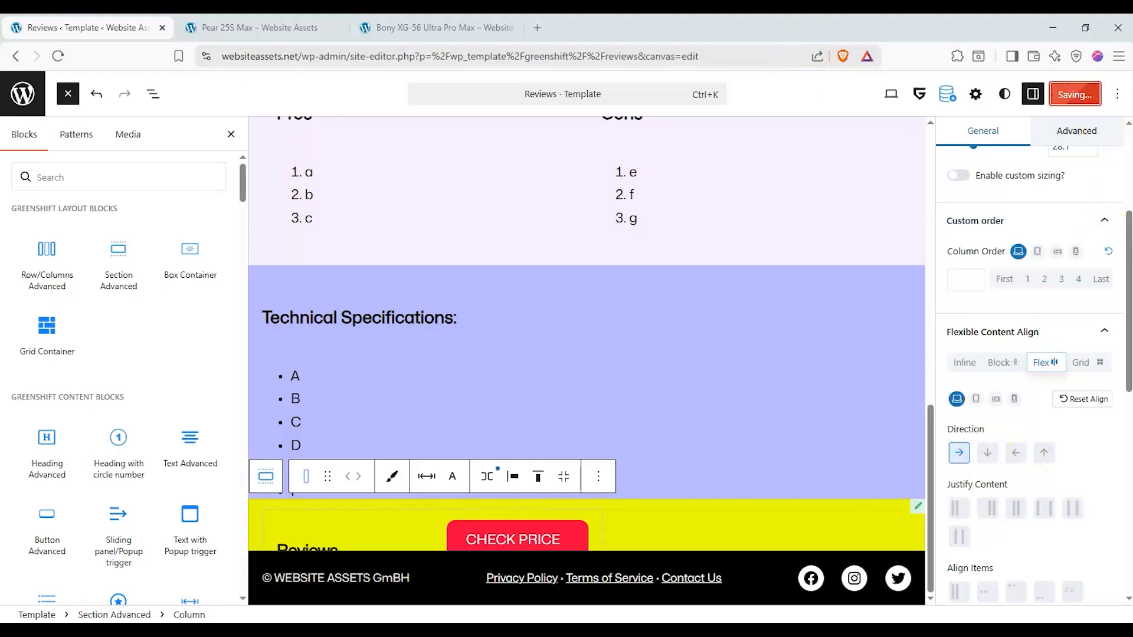
Reload the published Bony review at 400 px mobile width and examine the yellow bar over the phone image and rating area
{"action": "left_click", "coordinate": [436, 28]}
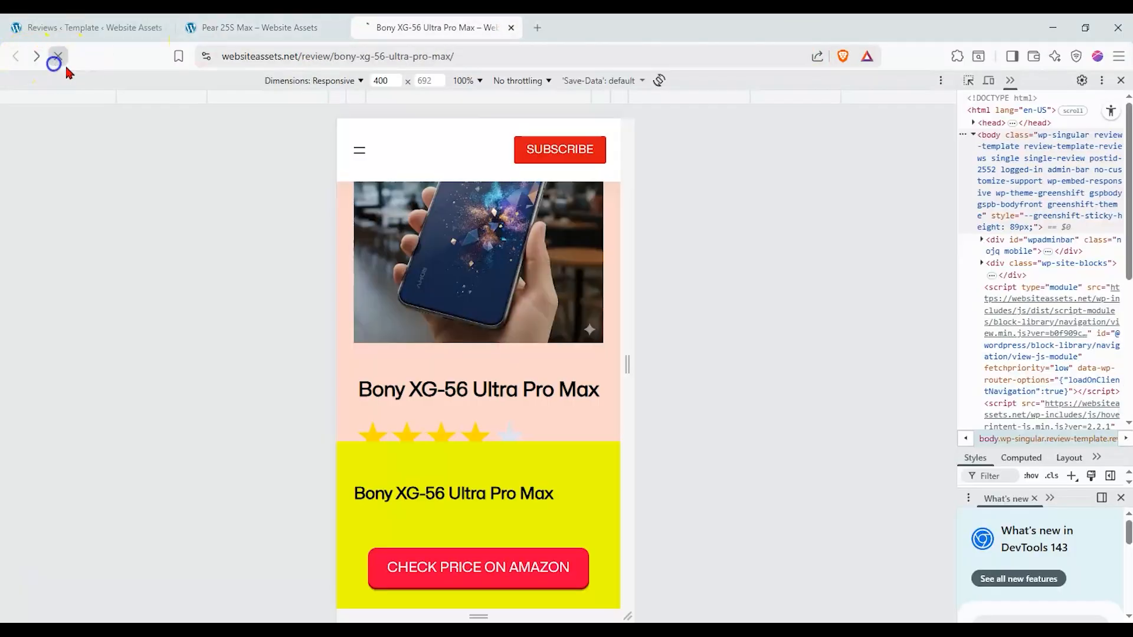
{"action": "scroll", "coordinate": [541, 440], "scroll_direction": "down", "scroll_amount": 4}
{"action": "scroll", "coordinate": [541, 440], "scroll_direction": "up", "scroll_amount": 5}
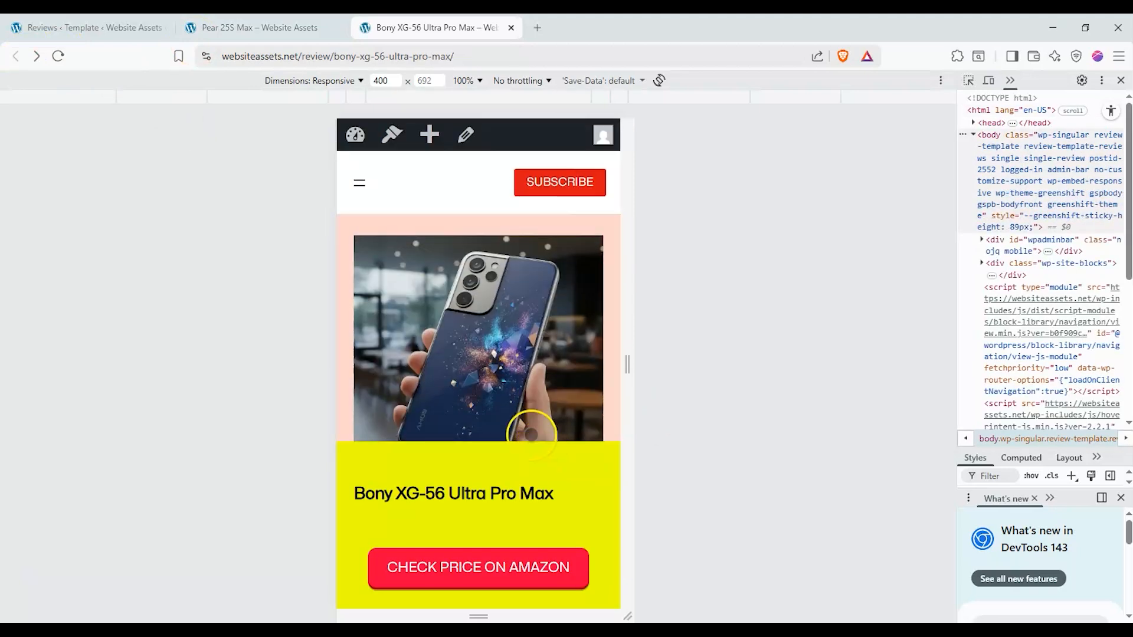
{"action": "scroll", "coordinate": [425, 215], "scroll_direction": "down", "scroll_amount": 1}
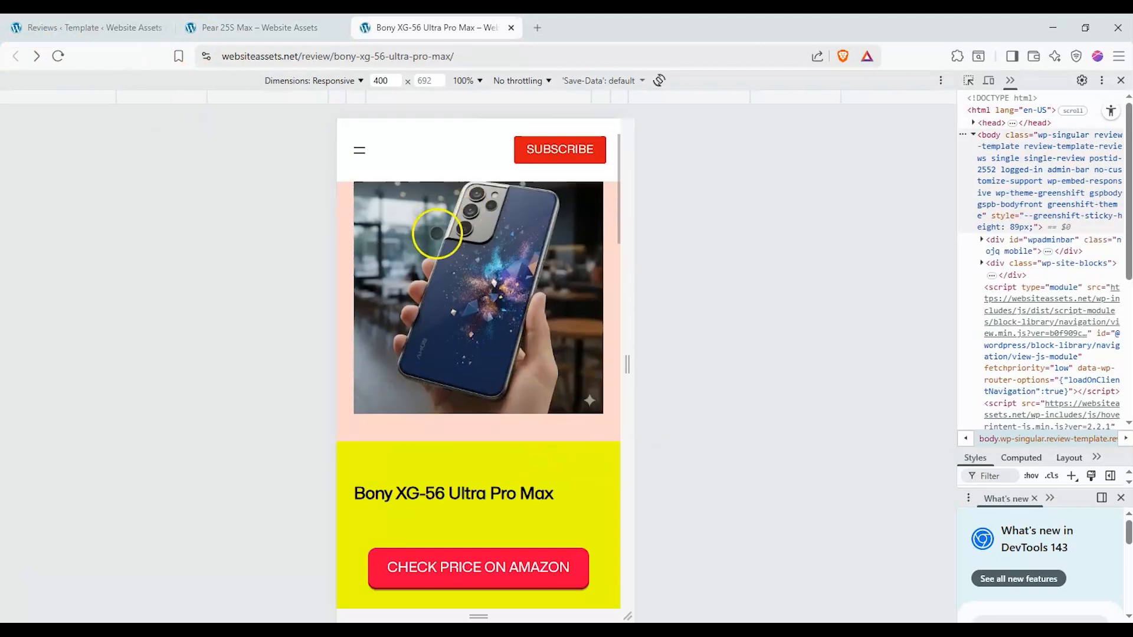
{"action": "scroll", "coordinate": [422, 243], "scroll_direction": "up", "scroll_amount": 2}
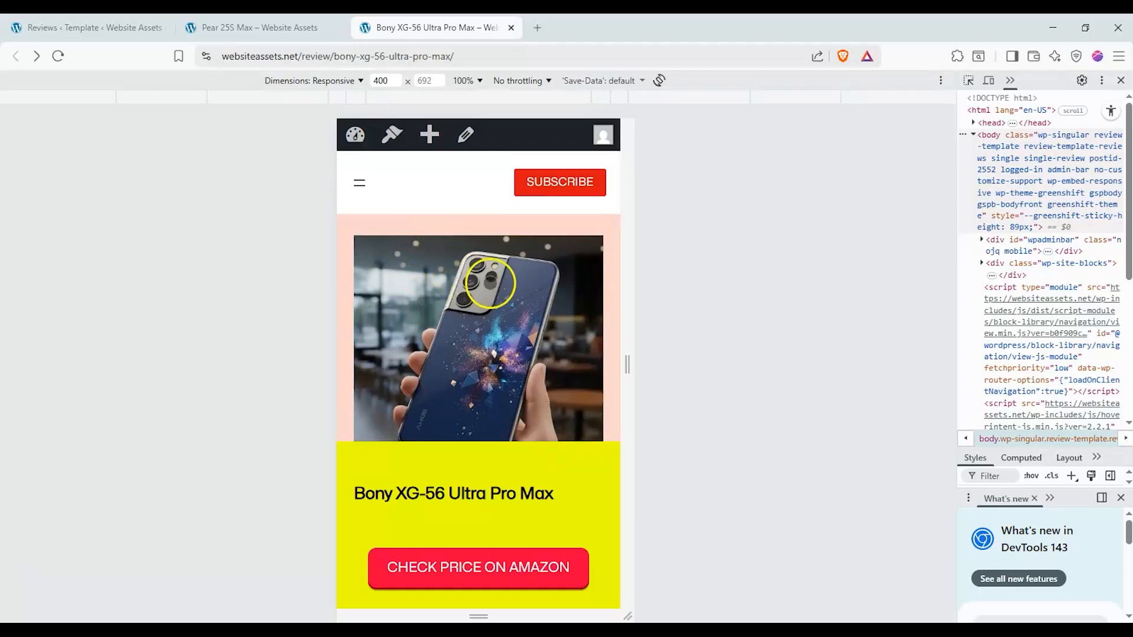
{"action": "scroll", "coordinate": [490, 283], "scroll_direction": "down", "scroll_amount": 1}
{"action": "scroll", "coordinate": [460, 330], "scroll_direction": "up", "scroll_amount": 1}
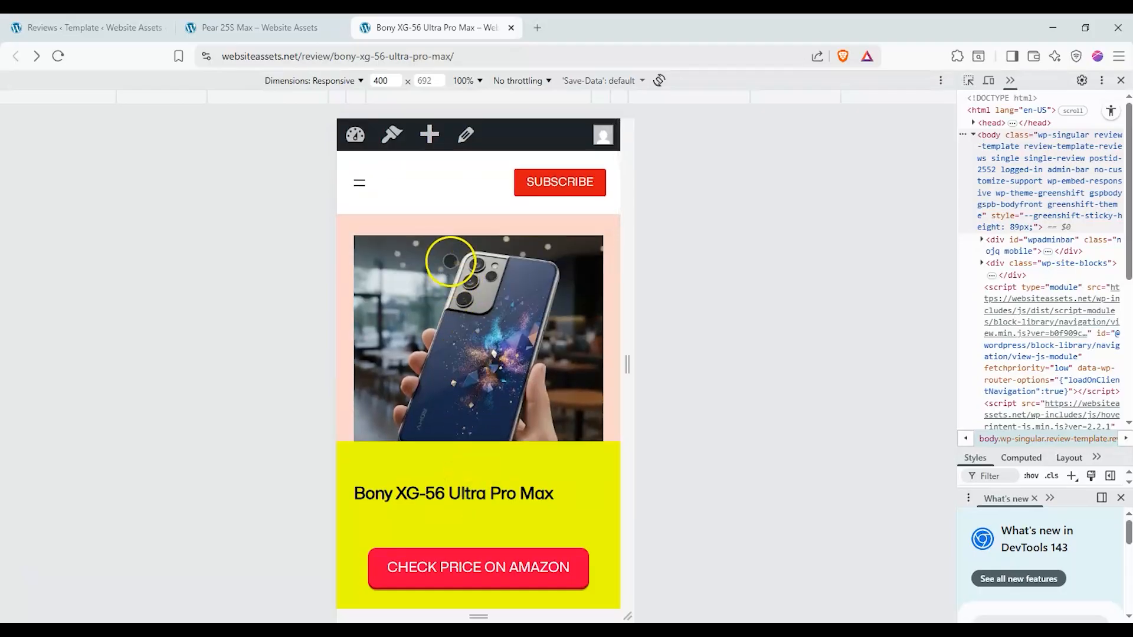
{"action": "scroll", "coordinate": [419, 236], "scroll_direction": "down", "scroll_amount": 1}
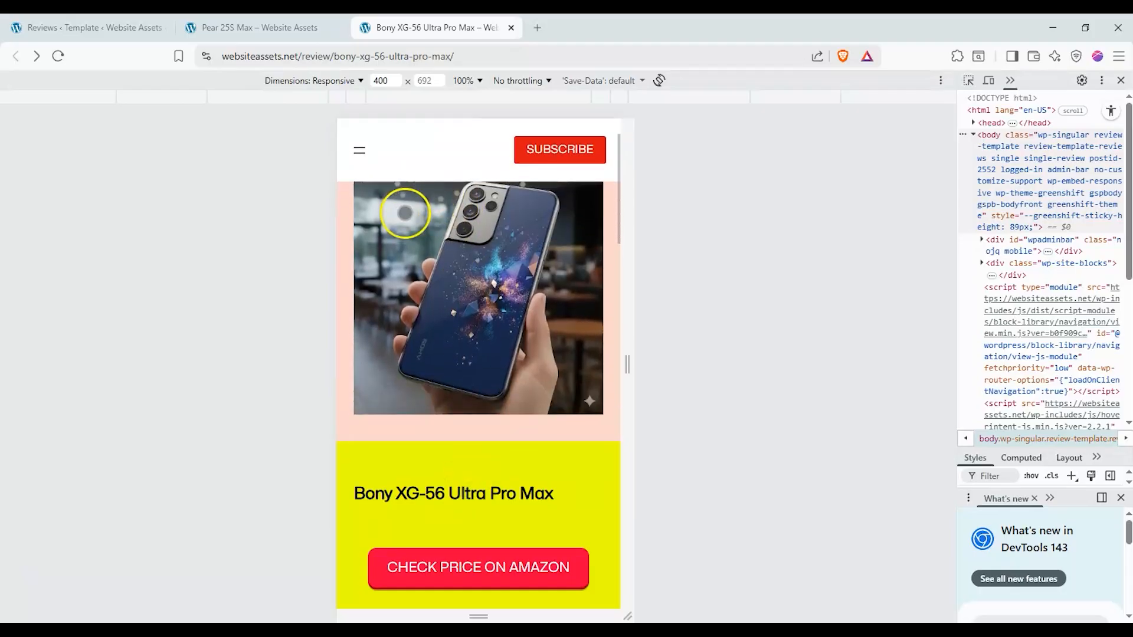
{"action": "scroll", "coordinate": [402, 236], "scroll_direction": "up", "scroll_amount": 1}
{"action": "scroll", "coordinate": [404, 227], "scroll_direction": "down", "scroll_amount": 1}
{"action": "scroll", "coordinate": [404, 230], "scroll_direction": "down", "scroll_amount": 1}
{"action": "scroll", "coordinate": [408, 227], "scroll_direction": "up", "scroll_amount": 1}
{"action": "scroll", "coordinate": [412, 225], "scroll_direction": "down", "scroll_amount": 1}
{"action": "scroll", "coordinate": [404, 230], "scroll_direction": "down", "scroll_amount": 4}
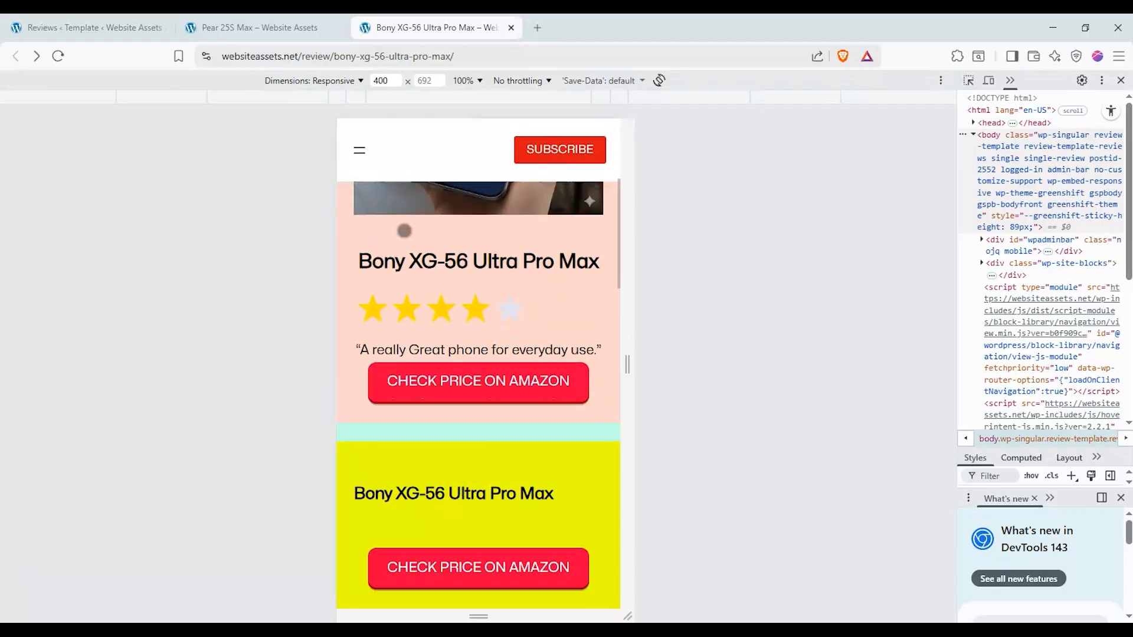
{"action": "scroll", "coordinate": [401, 227], "scroll_direction": "up", "scroll_amount": 3}
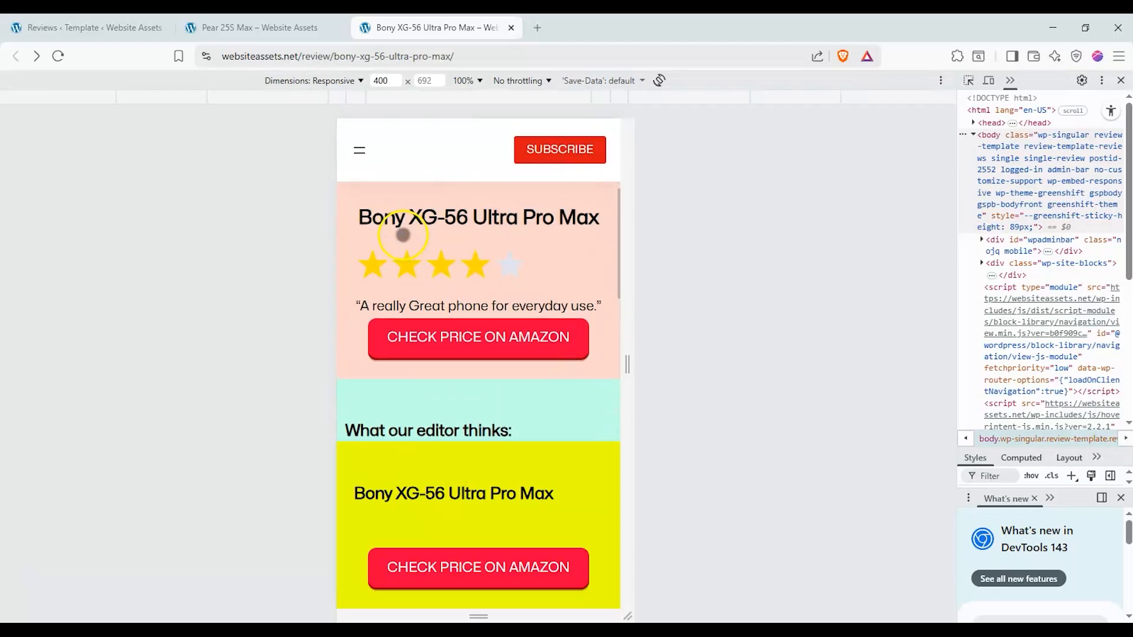
Examine the yellow bar's fixed position over the editor's text, pros and cons, and technical specifications down to the footer
{"action": "left_click", "coordinate": [488, 361]}
{"action": "scroll", "coordinate": [499, 357], "scroll_direction": "down", "scroll_amount": 5}
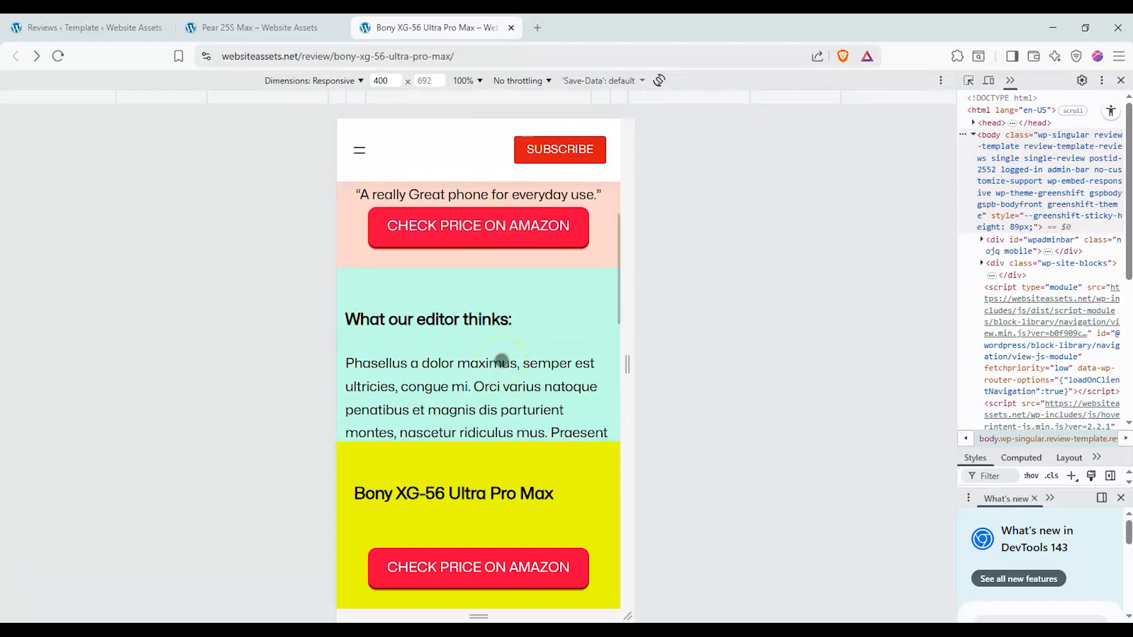
{"action": "scroll", "coordinate": [500, 350], "scroll_direction": "down", "scroll_amount": 7}
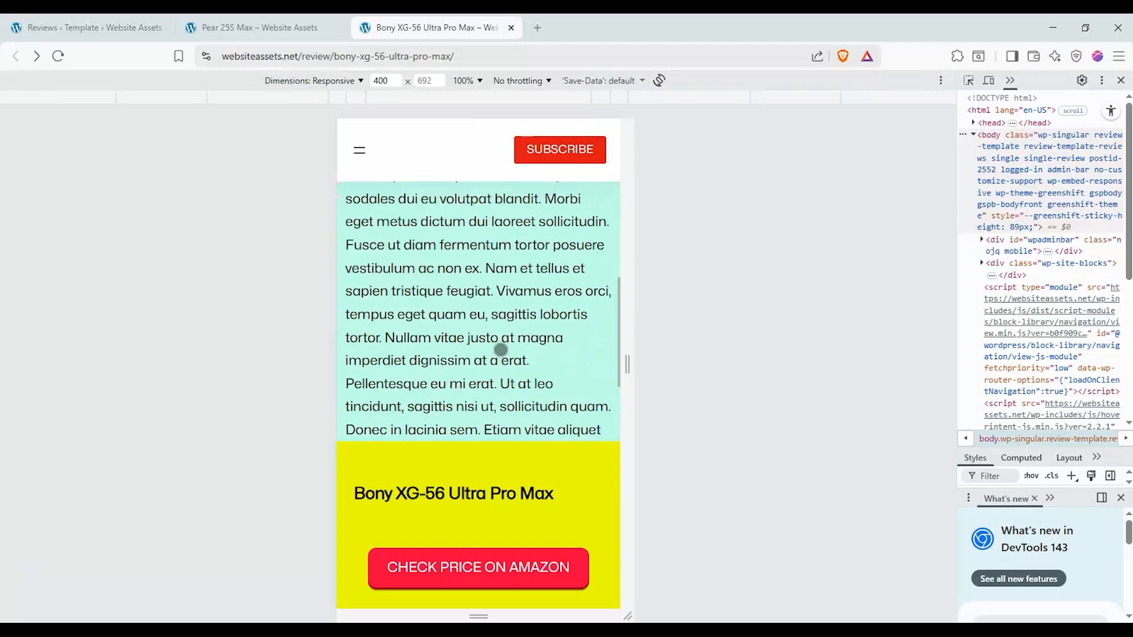
{"action": "left_click", "coordinate": [496, 336]}
{"action": "scroll", "coordinate": [496, 336], "scroll_direction": "down", "scroll_amount": 3}
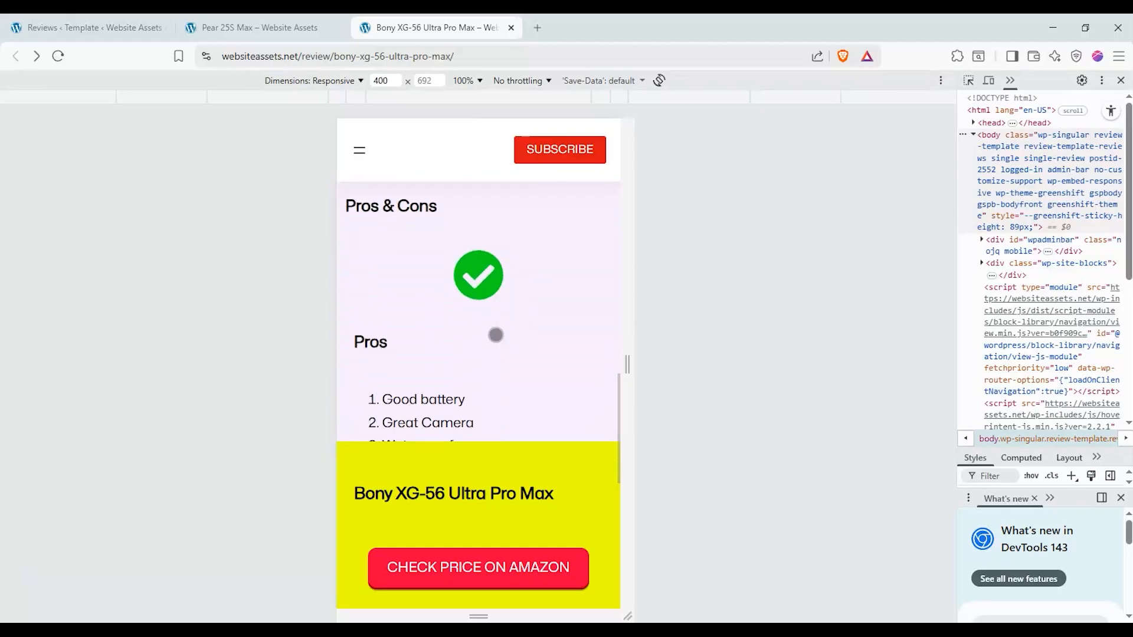
{"action": "scroll", "coordinate": [492, 336], "scroll_direction": "down", "scroll_amount": 5}
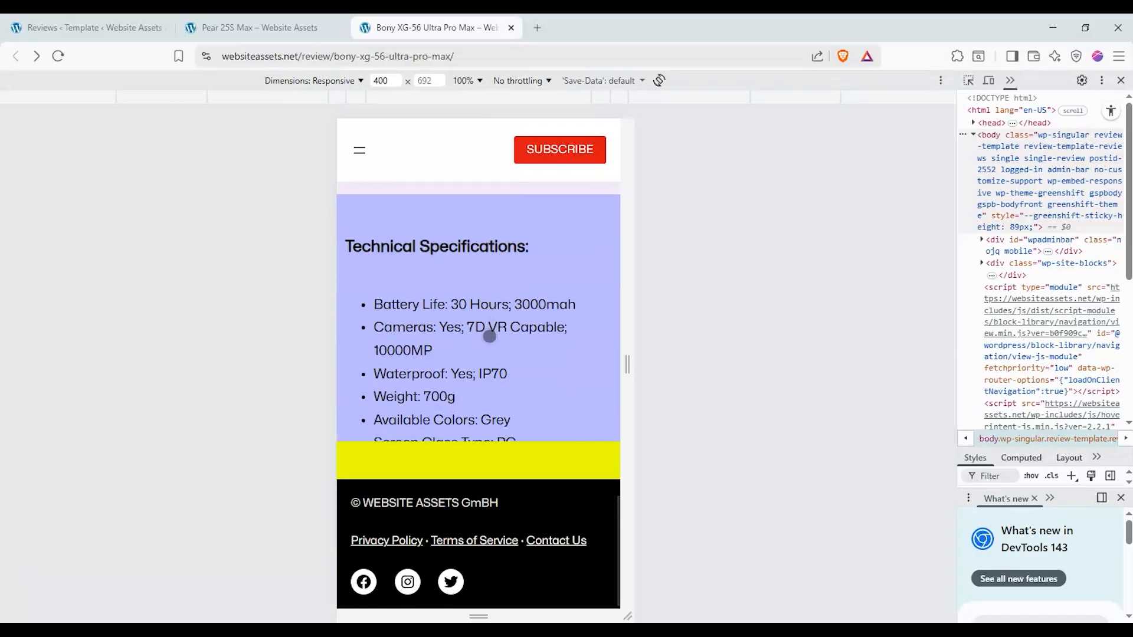
{"action": "scroll", "coordinate": [492, 341], "scroll_direction": "up", "scroll_amount": 2}
{"action": "left_click", "coordinate": [493, 403]}
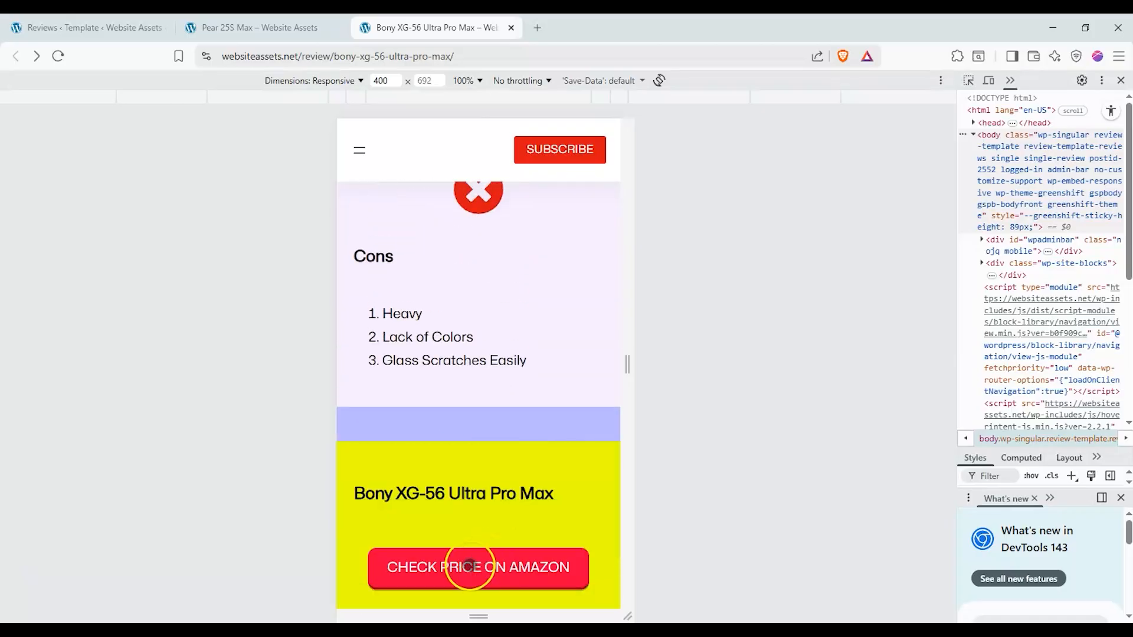
{"action": "scroll", "coordinate": [457, 537], "scroll_direction": "down", "scroll_amount": 4}
{"action": "scroll", "coordinate": [458, 534], "scroll_direction": "up", "scroll_amount": 7}
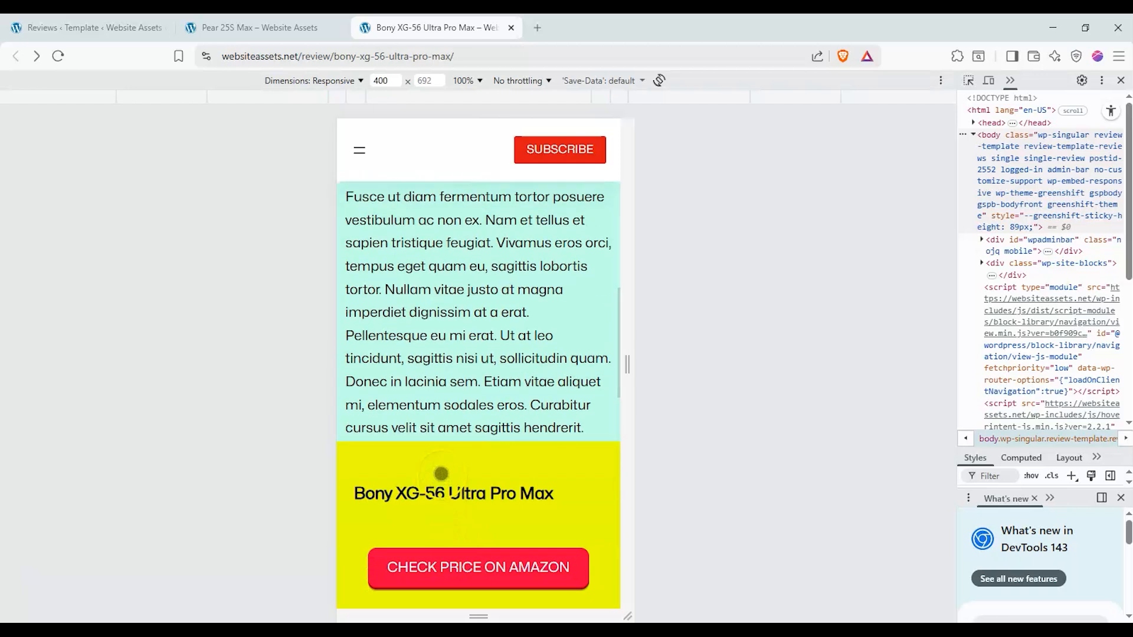
{"action": "scroll", "coordinate": [442, 462], "scroll_direction": "up", "scroll_amount": 5}
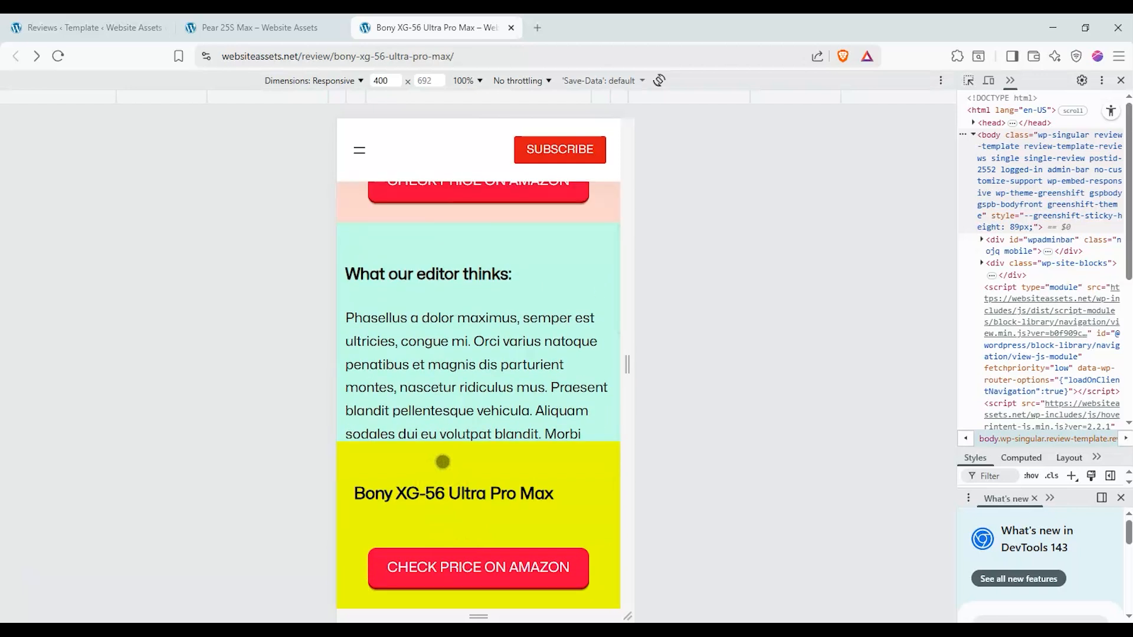
{"action": "scroll", "coordinate": [443, 460], "scroll_direction": "up", "scroll_amount": 5}
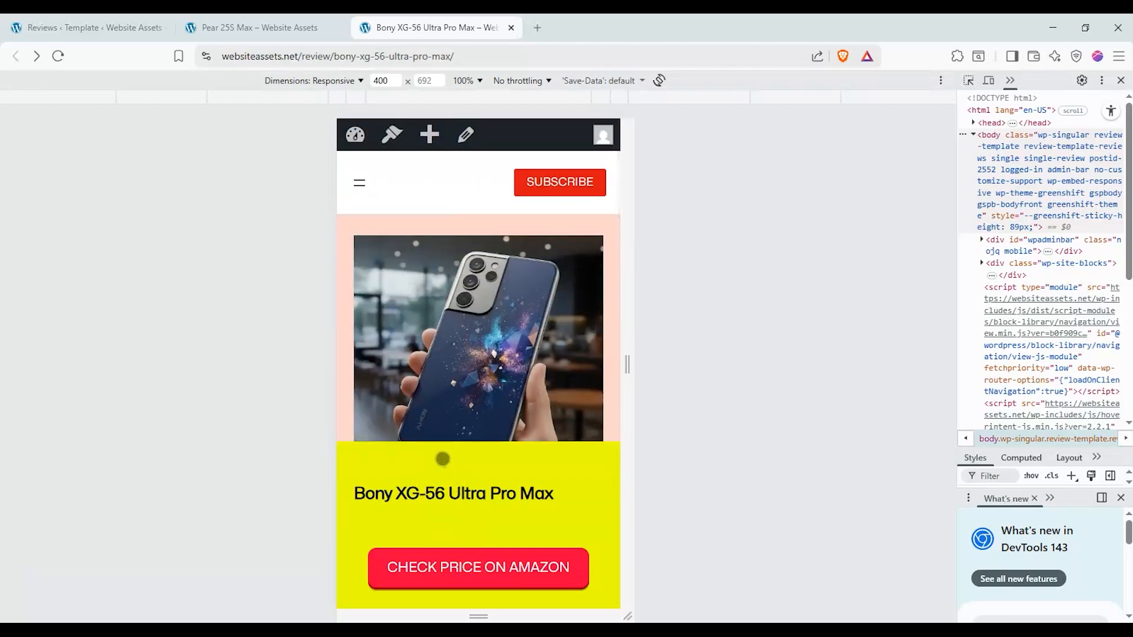
{"action": "scroll", "coordinate": [442, 453], "scroll_direction": "down", "scroll_amount": 2}
{"action": "scroll", "coordinate": [442, 453], "scroll_direction": "down", "scroll_amount": 6}
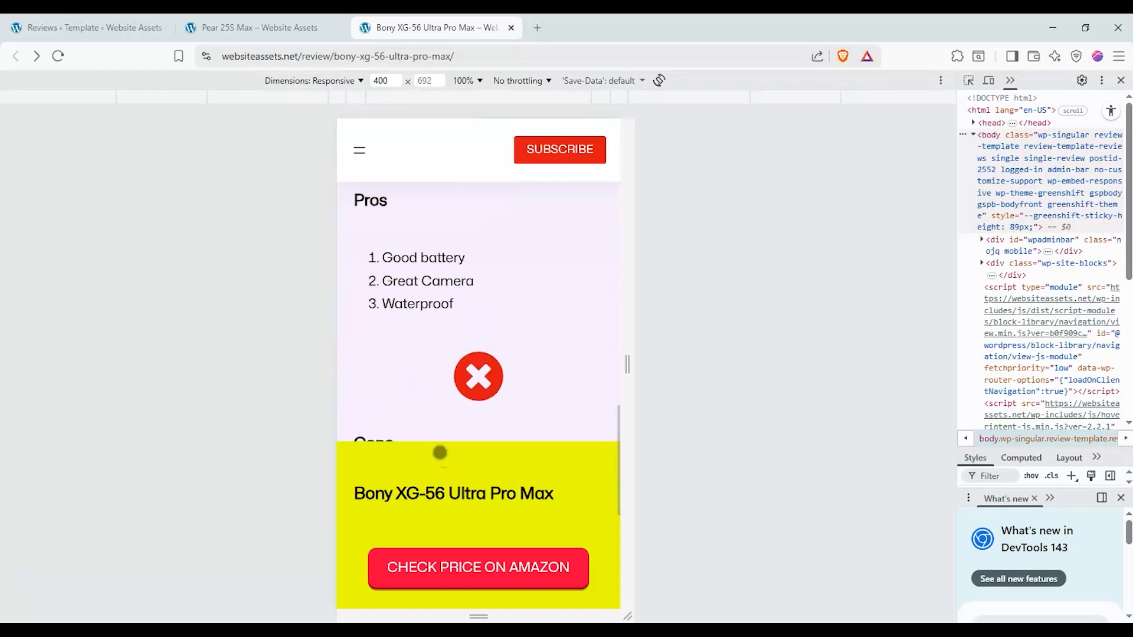
{"action": "scroll", "coordinate": [440, 452], "scroll_direction": "up", "scroll_amount": 8}
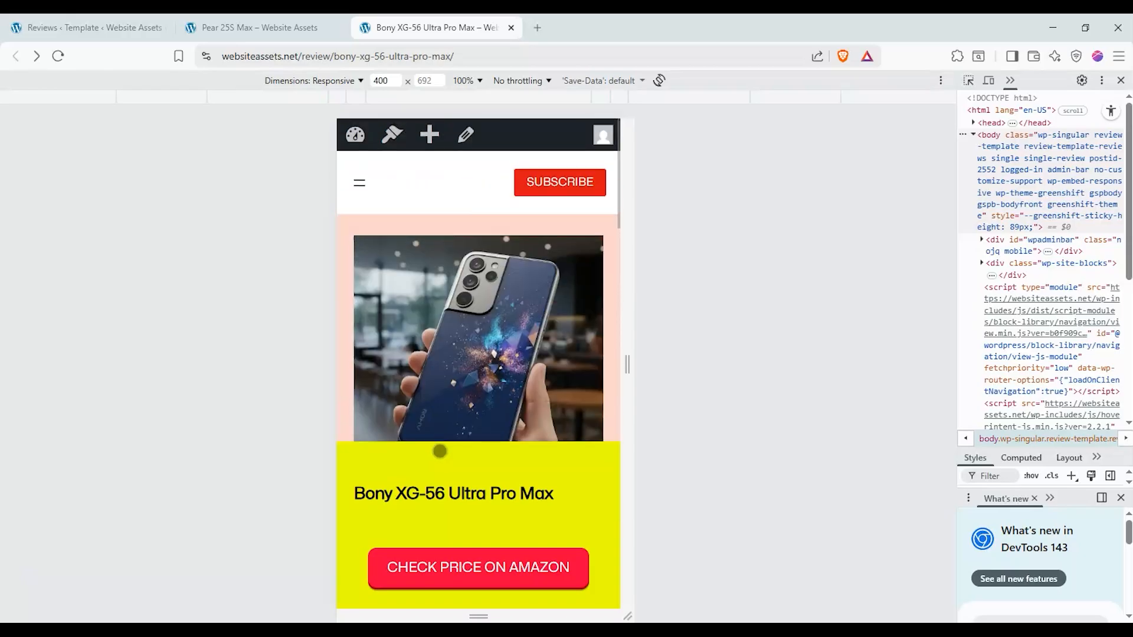
{"action": "scroll", "coordinate": [439, 452], "scroll_direction": "down", "scroll_amount": 5}
{"action": "scroll", "coordinate": [436, 449], "scroll_direction": "up", "scroll_amount": 6}
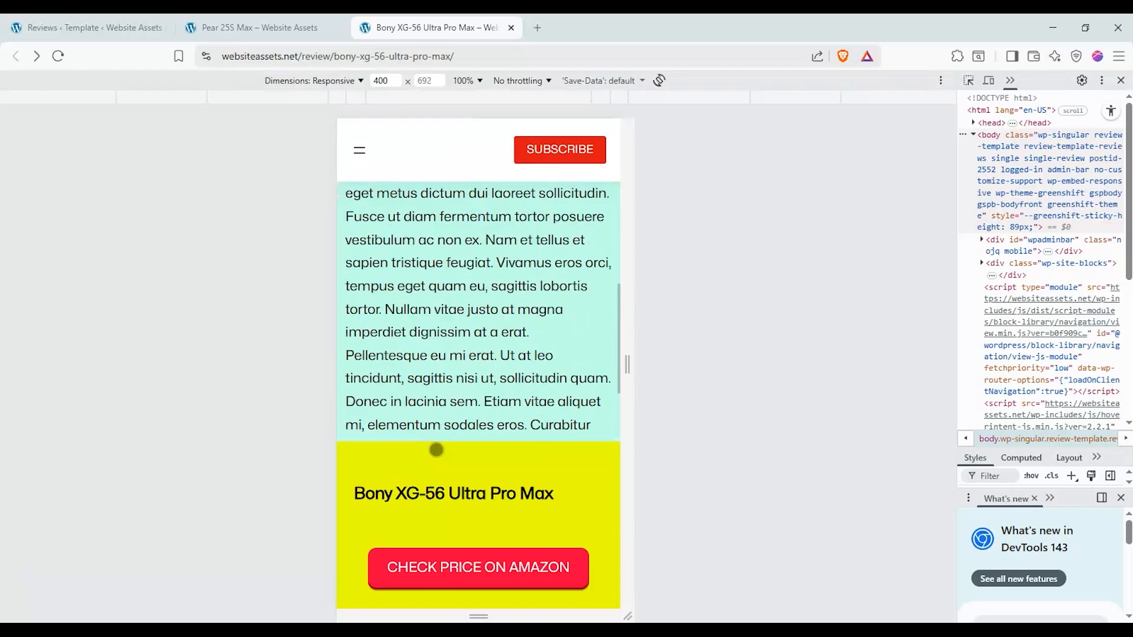
{"action": "scroll", "coordinate": [436, 452], "scroll_direction": "down", "scroll_amount": 6}
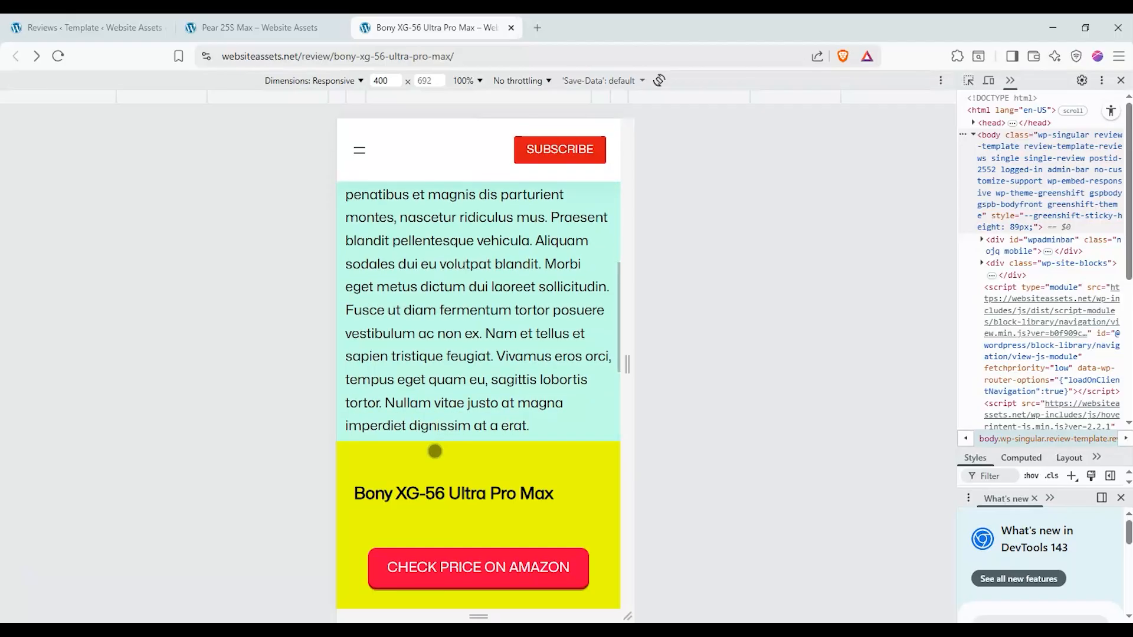
{"action": "left_click", "coordinate": [485, 566]}
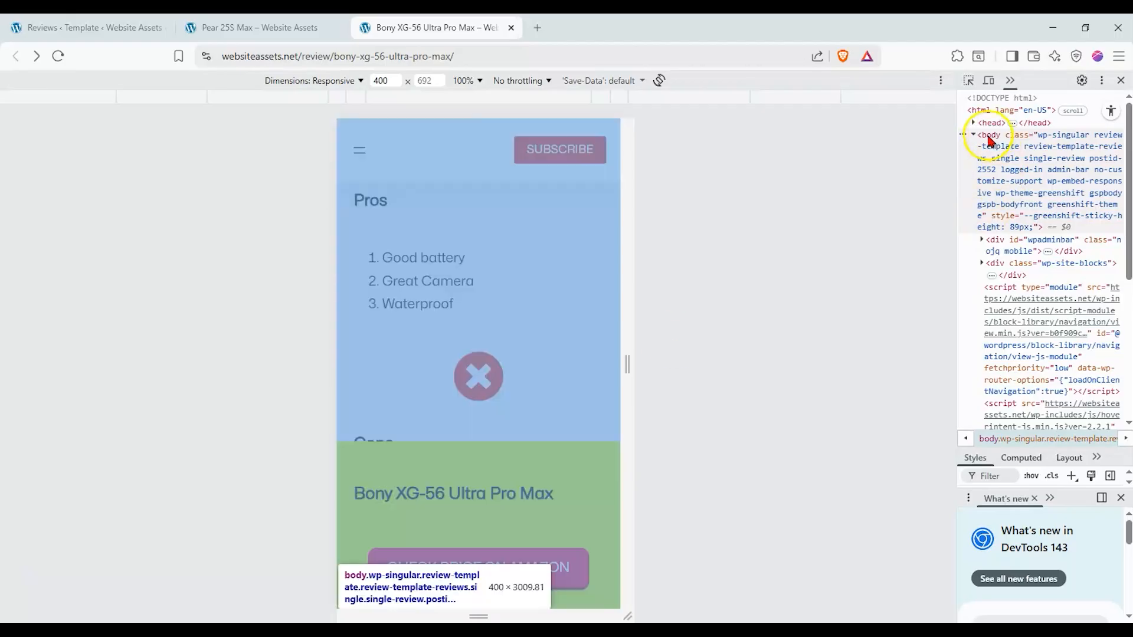
Turn off the mobile emulation, reload the Bony review and check the yellow bar's visibility at desktop width
{"action": "left_click", "coordinate": [988, 80]}
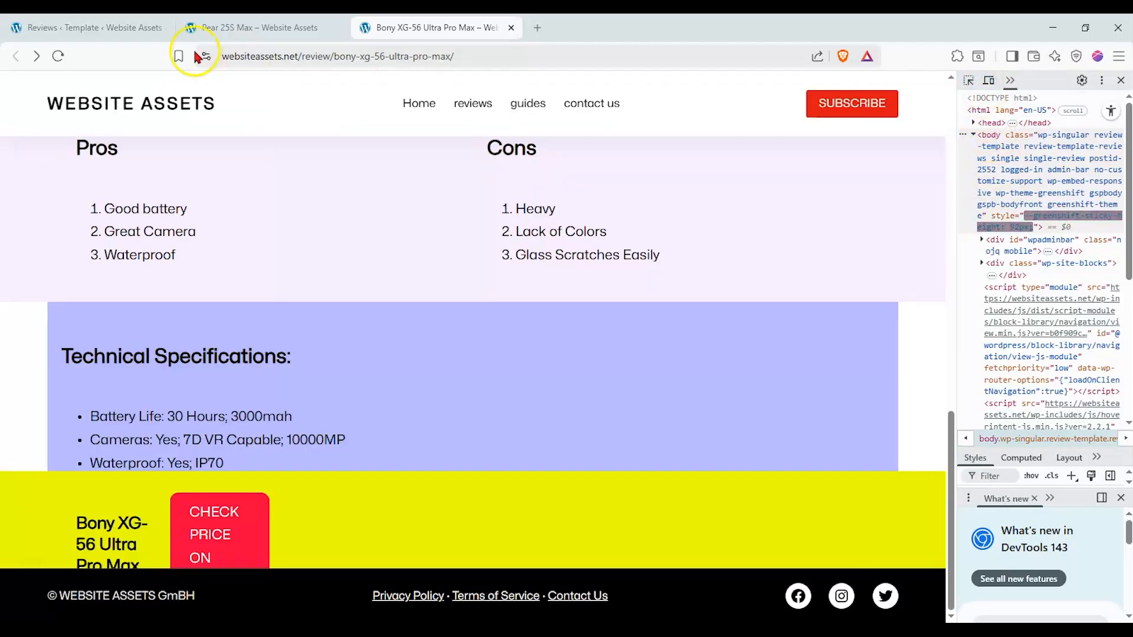
{"action": "left_click", "coordinate": [66, 60]}
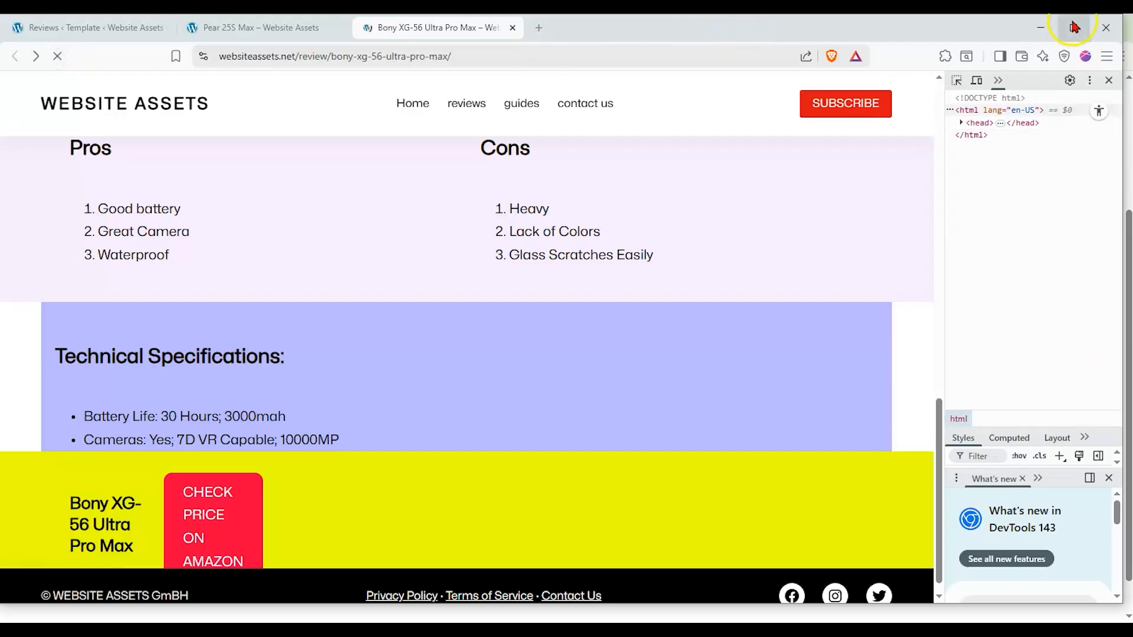
{"action": "double_click", "coordinate": [744, 28]}
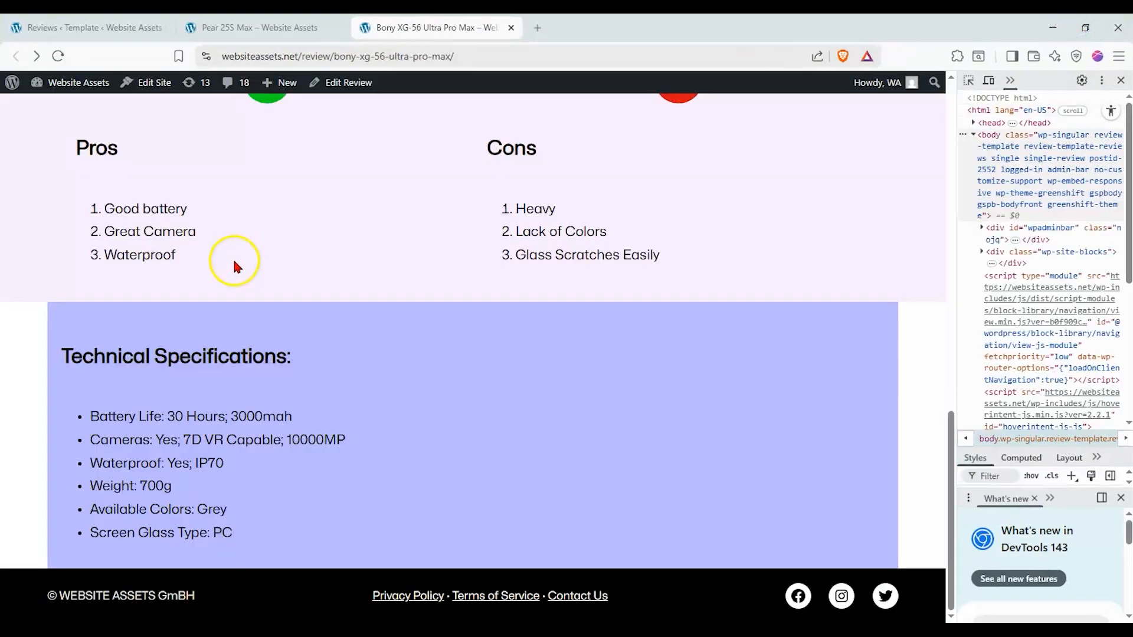
{"action": "scroll", "coordinate": [121, 337], "scroll_direction": "up", "scroll_amount": 10}
{"action": "scroll", "coordinate": [108, 348], "scroll_direction": "down", "scroll_amount": 10}
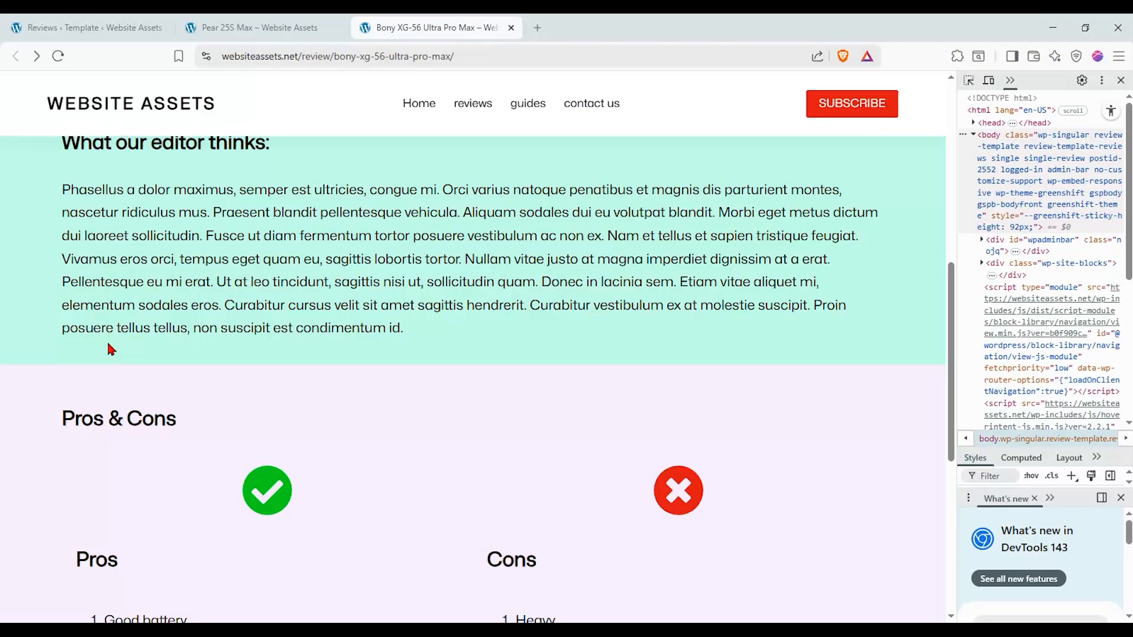
Close the developer tools and check the full-width Bony review for the yellow bar
{"action": "left_click", "coordinate": [1120, 80]}
{"action": "scroll", "coordinate": [511, 303], "scroll_direction": "up", "scroll_amount": 10}
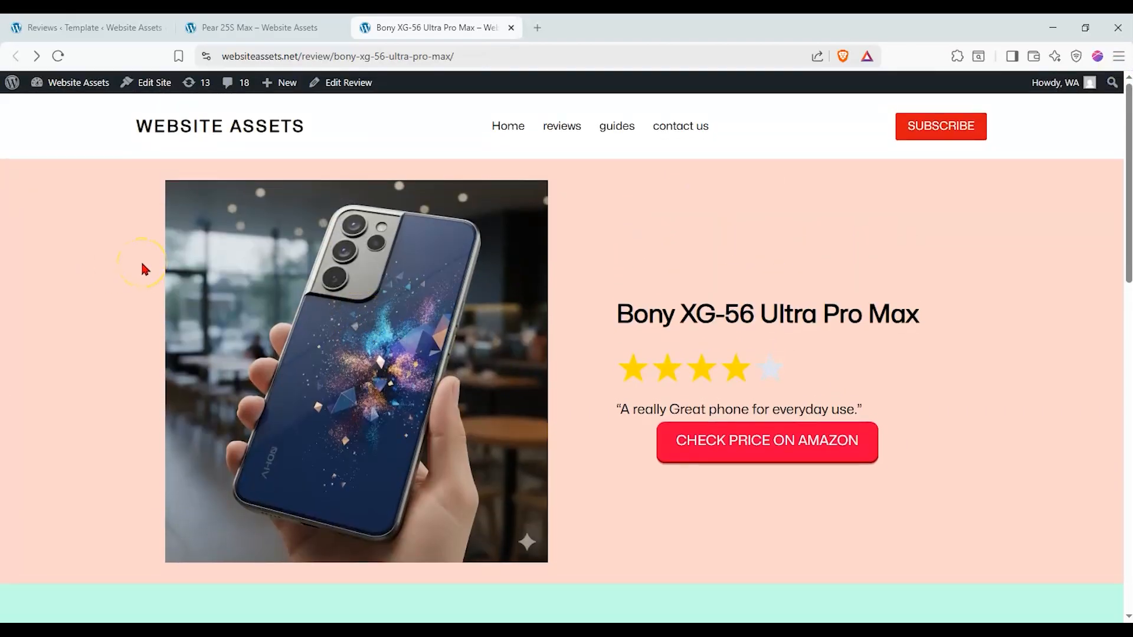
{"action": "scroll", "coordinate": [179, 248], "scroll_direction": "down", "scroll_amount": 10}
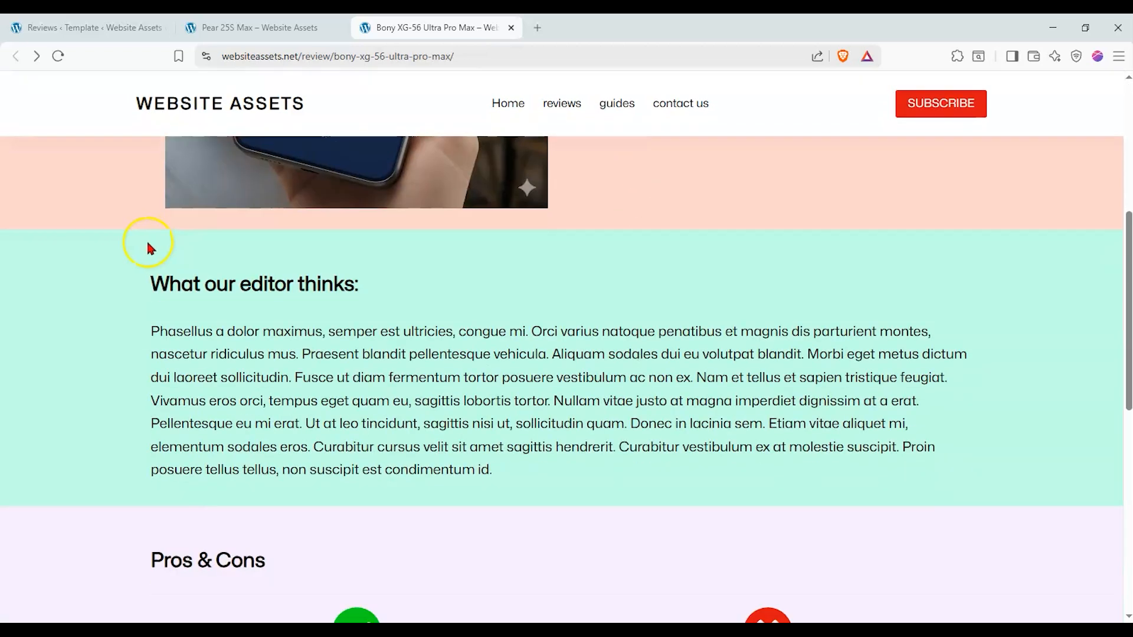
{"action": "scroll", "coordinate": [63, 283], "scroll_direction": "up", "scroll_amount": 5}
{"action": "scroll", "coordinate": [56, 286], "scroll_direction": "up", "scroll_amount": 5}
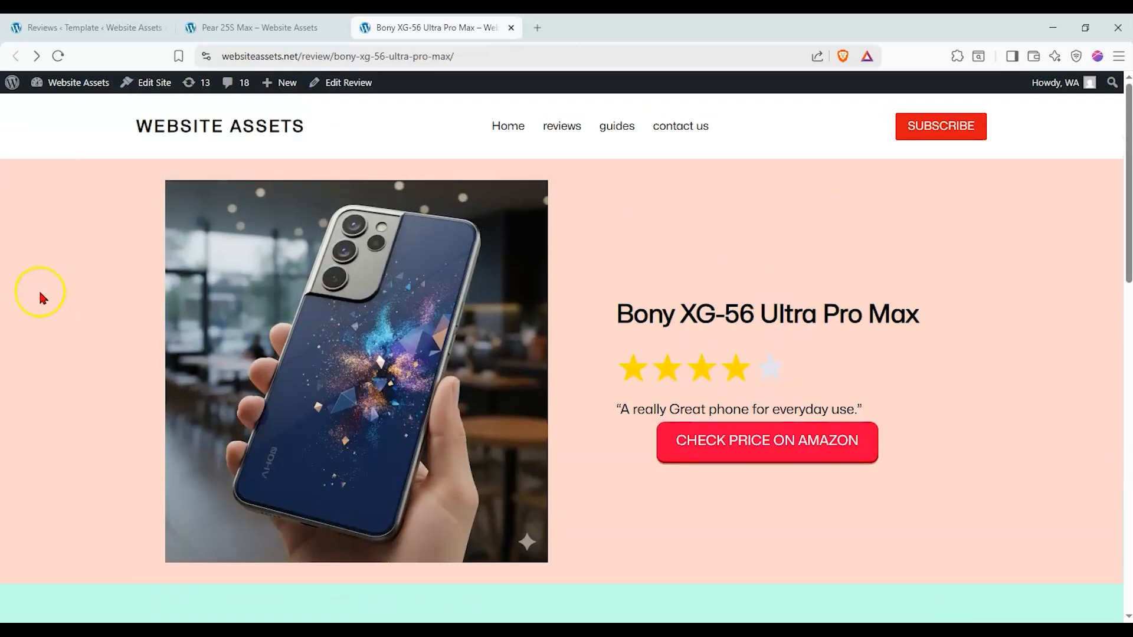
{"action": "scroll", "coordinate": [556, 324], "scroll_direction": "down", "scroll_amount": 5}
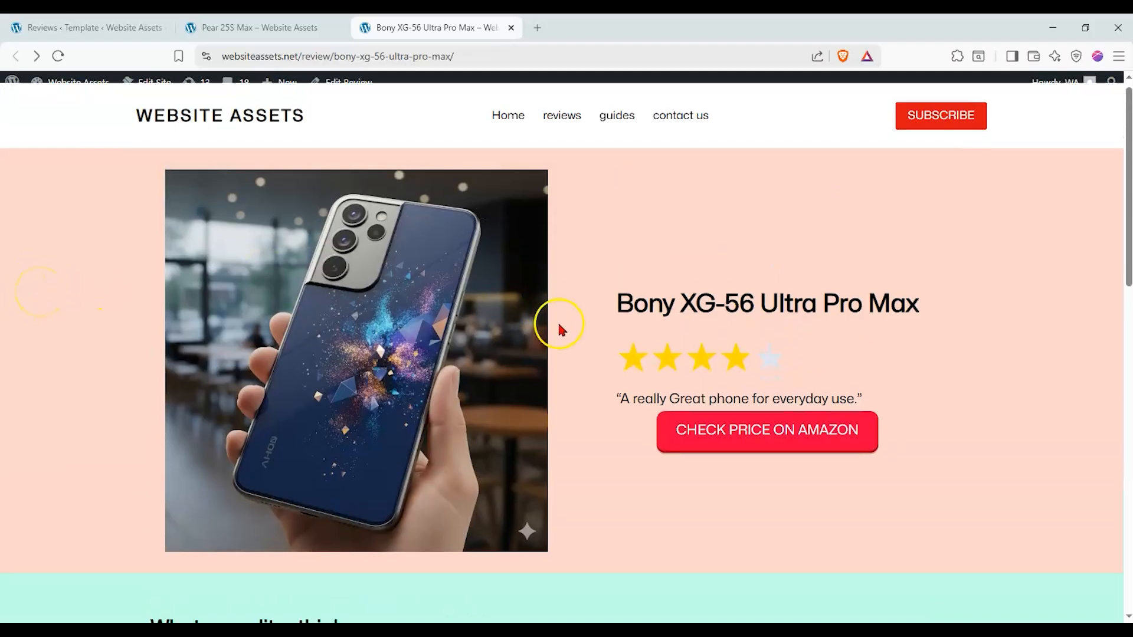
Compare the desktop layouts of the published Bony XG-56 Ultra Pro Max and Pear 25S Max reviews
{"action": "scroll", "coordinate": [560, 326], "scroll_direction": "up", "scroll_amount": 3}
{"action": "scroll", "coordinate": [555, 326], "scroll_direction": "down", "scroll_amount": 6}
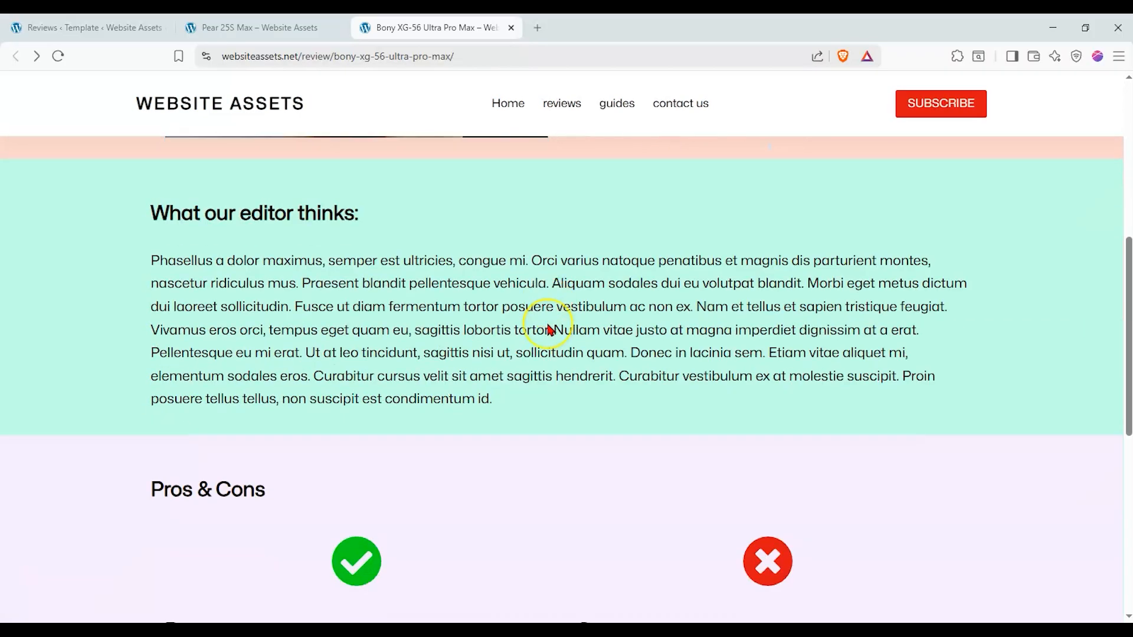
{"action": "scroll", "coordinate": [549, 330], "scroll_direction": "up", "scroll_amount": 7}
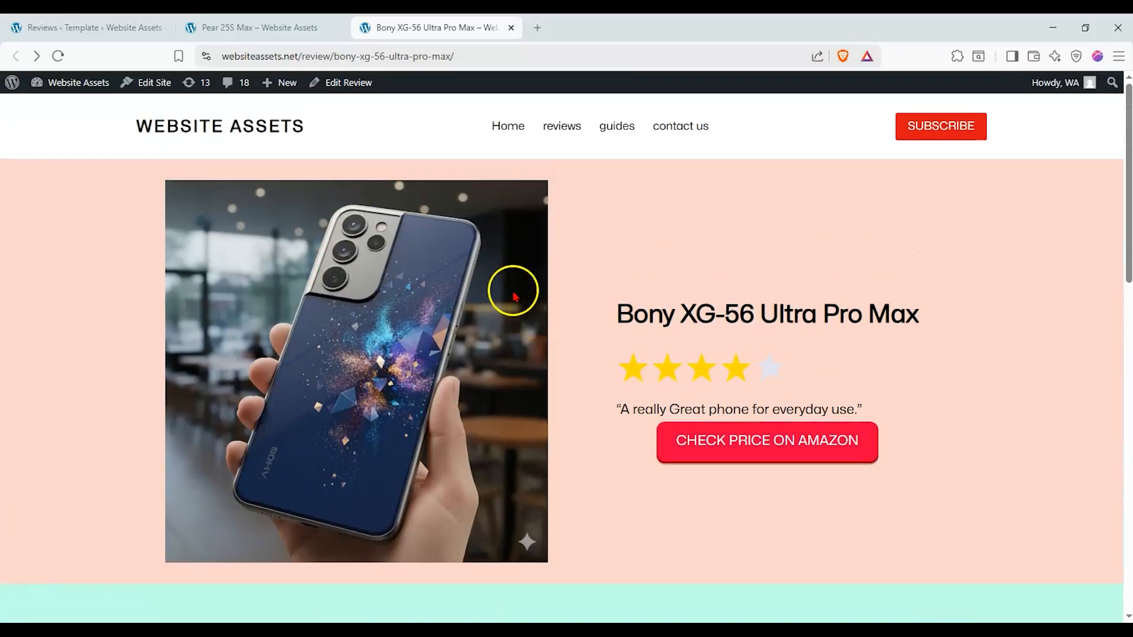
{"action": "left_click", "coordinate": [283, 28]}
{"action": "scroll", "coordinate": [263, 169], "scroll_direction": "down", "scroll_amount": 8}
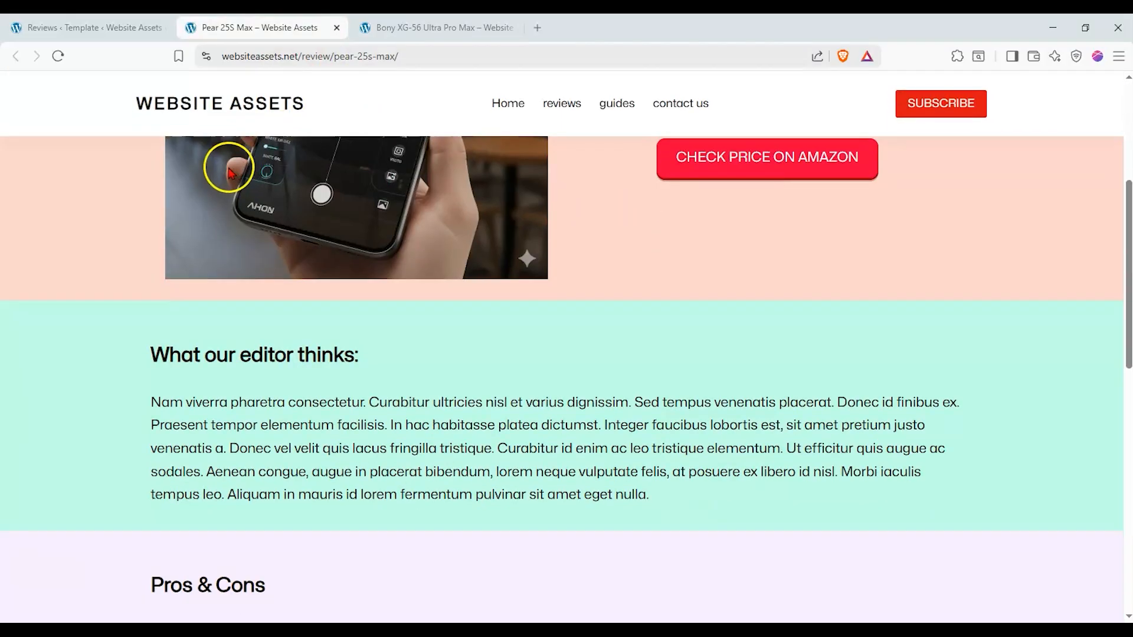
{"action": "scroll", "coordinate": [136, 213], "scroll_direction": "up", "scroll_amount": 4}
{"action": "left_click", "coordinate": [65, 28]}
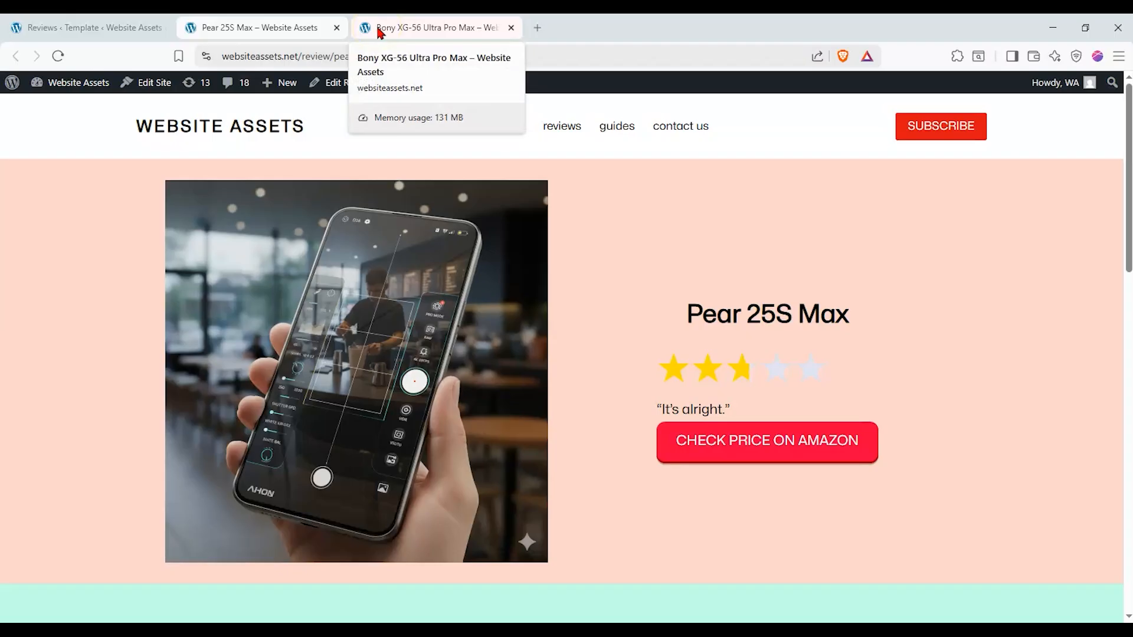
Return to the Bony review and examine its desktop layout from the phone image through pros and cons to the technical specifications and footer
{"action": "left_click", "coordinate": [377, 29]}
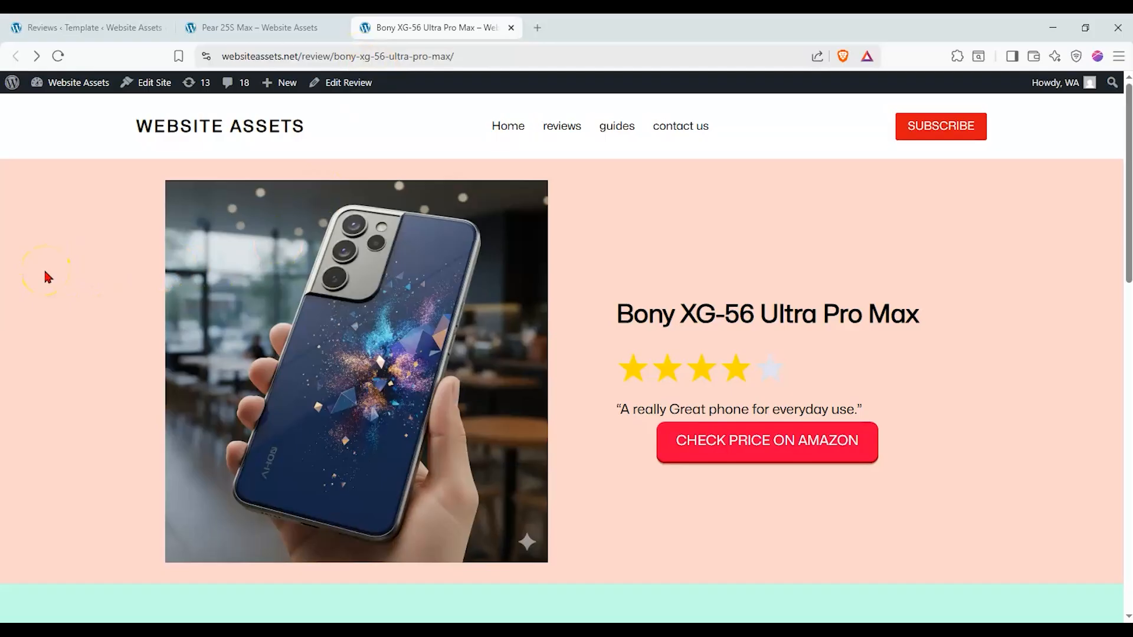
{"action": "scroll", "coordinate": [73, 263], "scroll_direction": "down", "scroll_amount": 15}
{"action": "scroll", "coordinate": [73, 263], "scroll_direction": "up", "scroll_amount": 15}
{"action": "scroll", "coordinate": [71, 266], "scroll_direction": "down", "scroll_amount": 15}
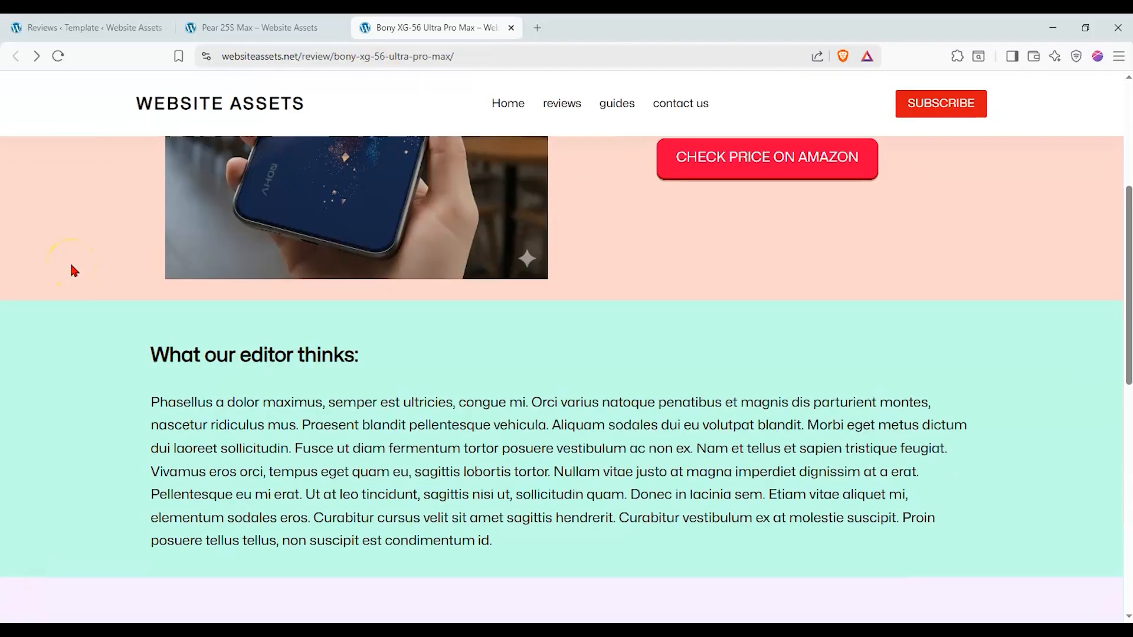
{"action": "scroll", "coordinate": [72, 266], "scroll_direction": "up", "scroll_amount": 15}
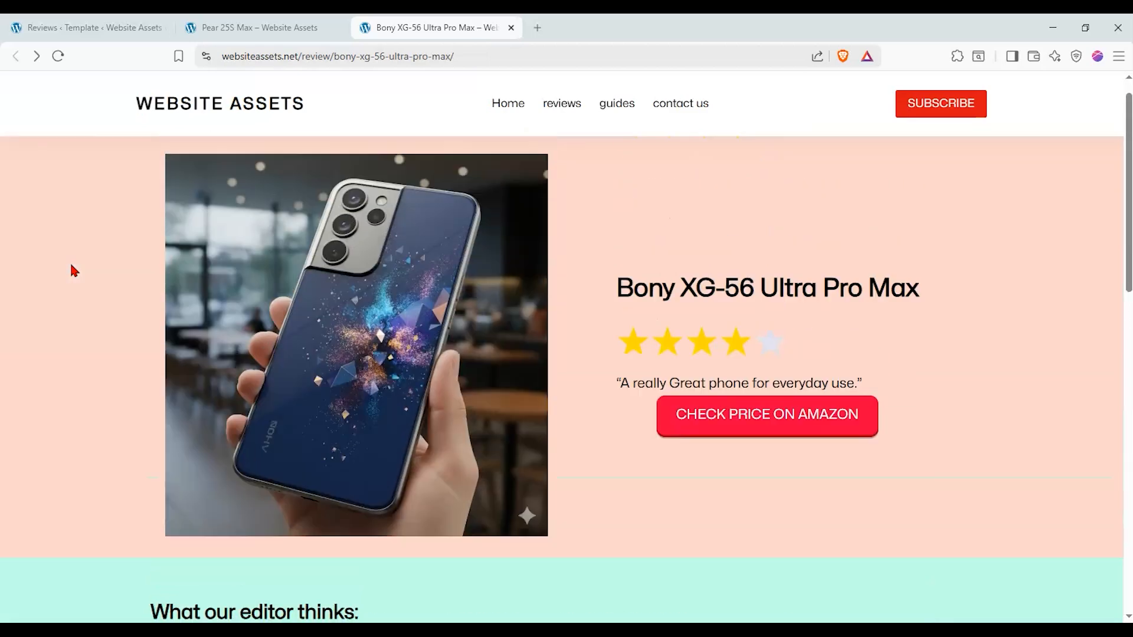
{"action": "scroll", "coordinate": [71, 267], "scroll_direction": "down", "scroll_amount": 15}
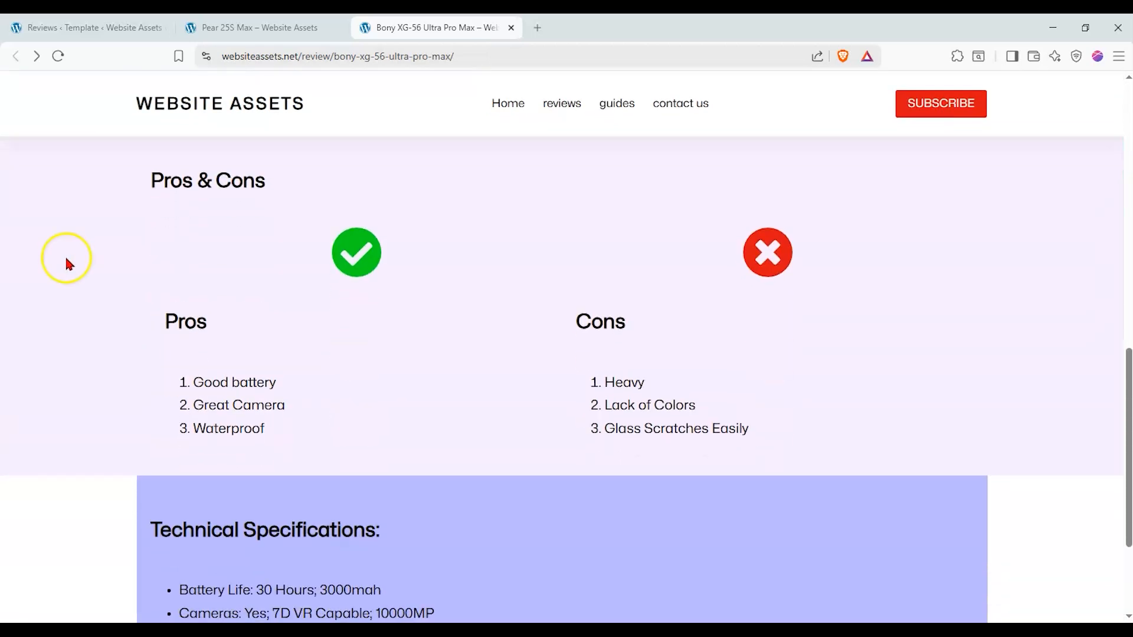
{"action": "scroll", "coordinate": [67, 261], "scroll_direction": "up", "scroll_amount": 10}
{"action": "scroll", "coordinate": [67, 265], "scroll_direction": "up", "scroll_amount": 8}
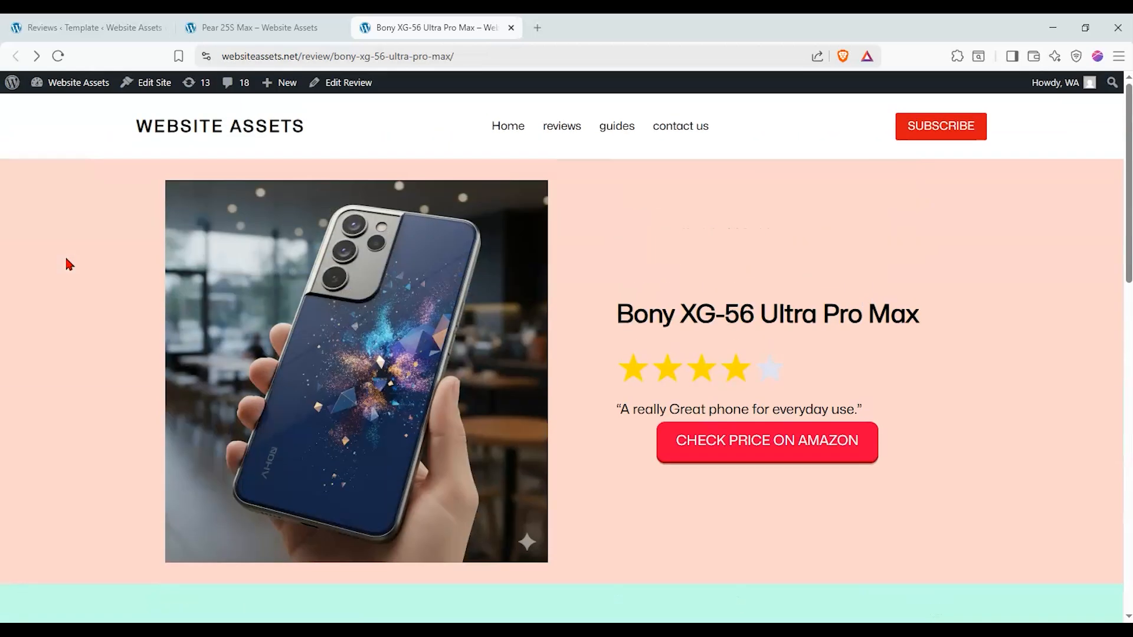
{"action": "scroll", "coordinate": [66, 265], "scroll_direction": "down", "scroll_amount": 10}
{"action": "scroll", "coordinate": [68, 264], "scroll_direction": "up", "scroll_amount": 8}
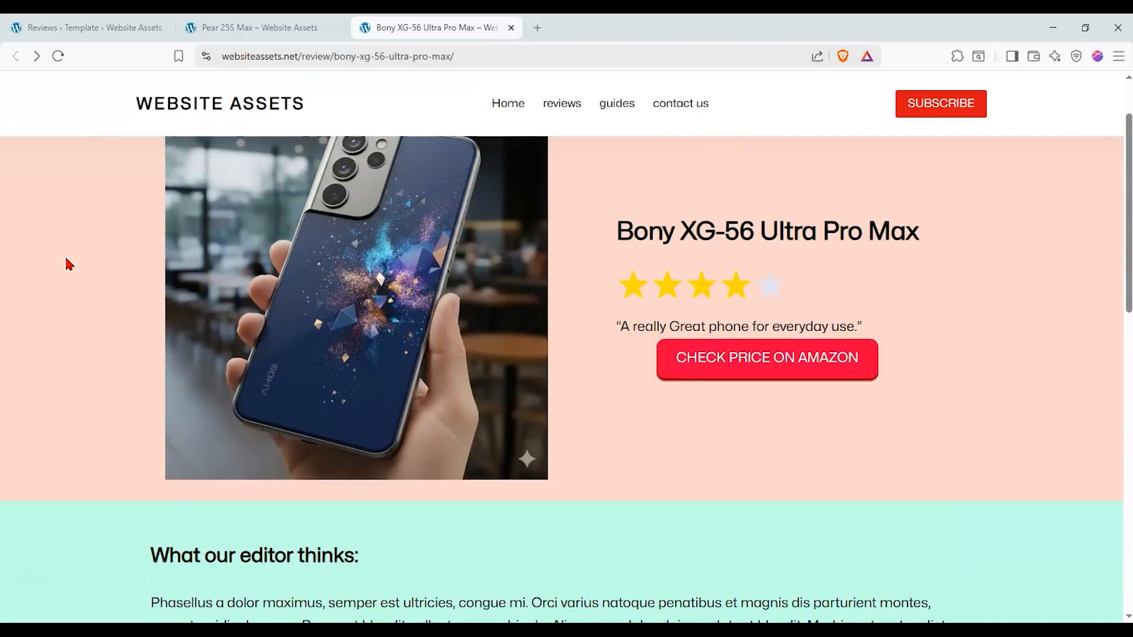
{"action": "scroll", "coordinate": [67, 262], "scroll_direction": "down", "scroll_amount": 5}
{"action": "scroll", "coordinate": [65, 262], "scroll_direction": "down", "scroll_amount": 6}
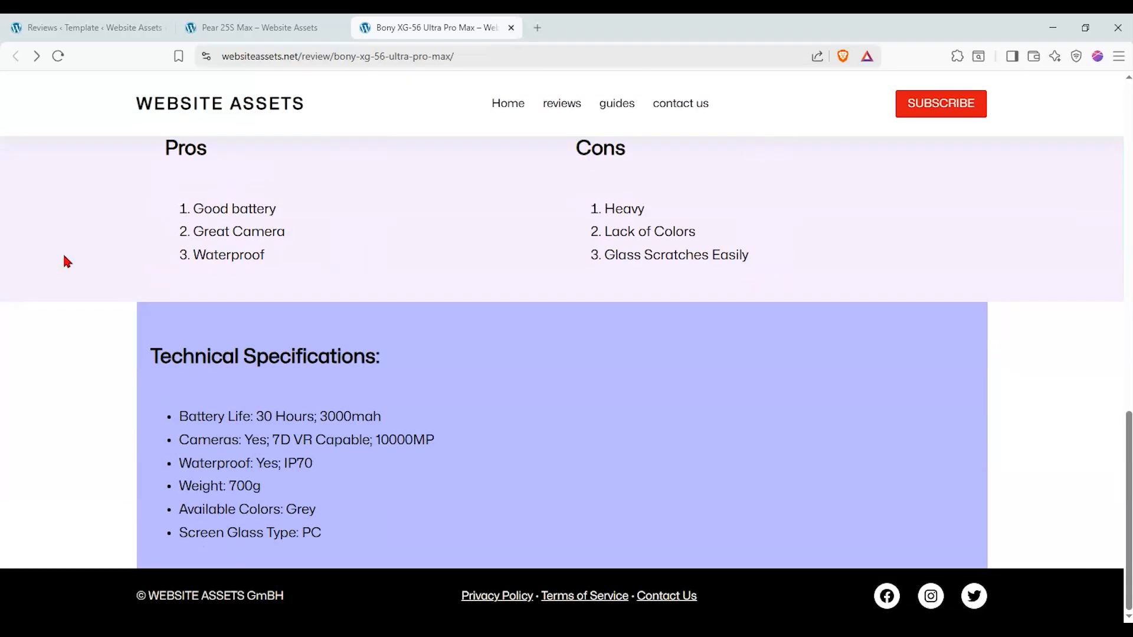
{"action": "scroll", "coordinate": [65, 262], "scroll_direction": "up", "scroll_amount": 10}
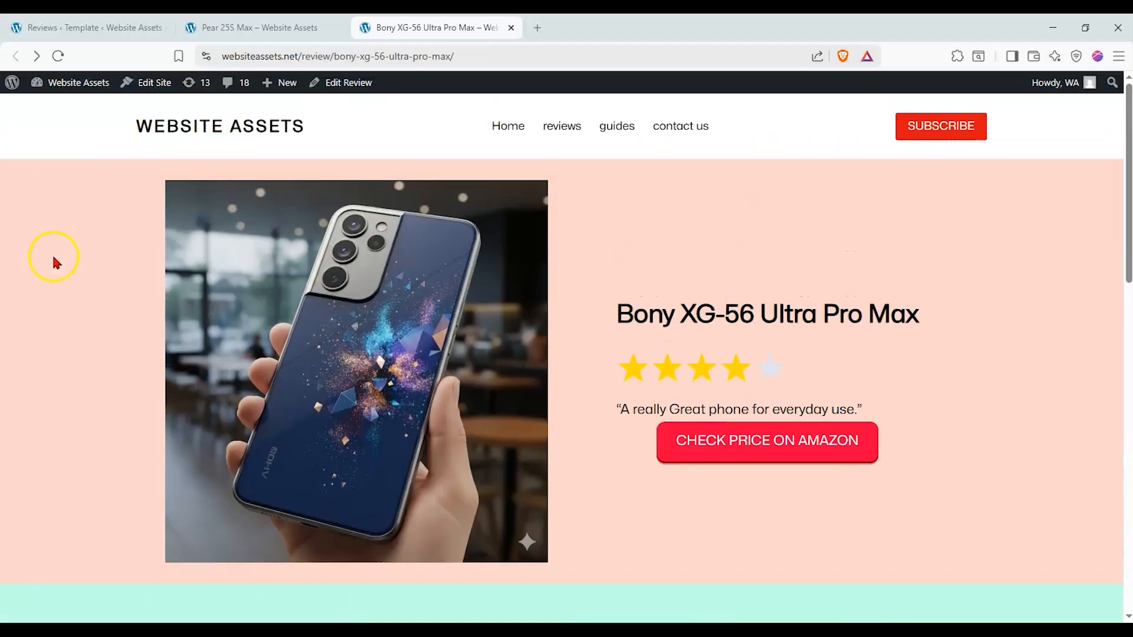